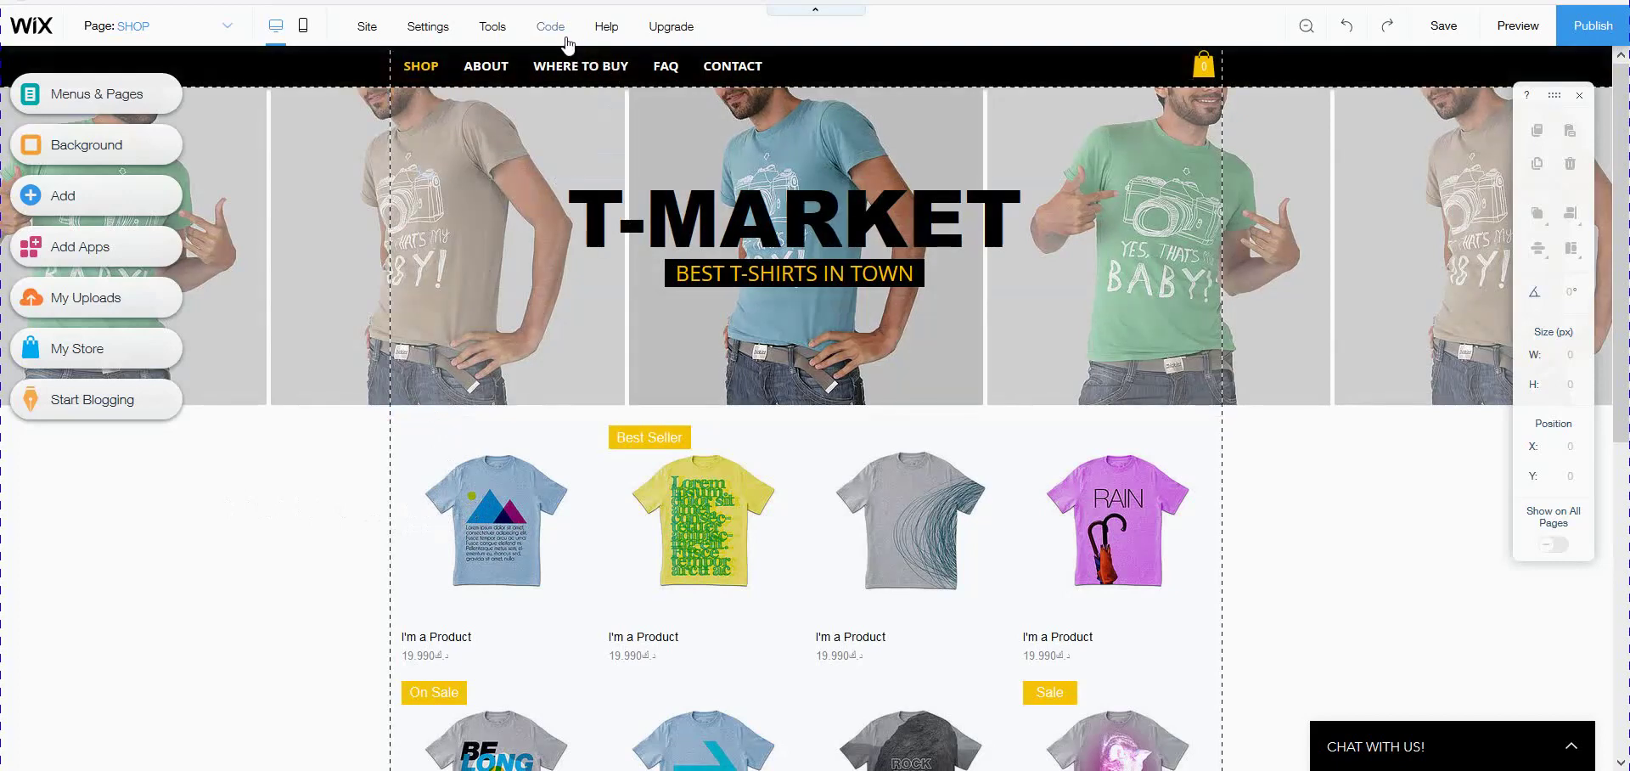
Turn on the Developer Tools for the site and dismiss the Wix Code welcome window.
mouse_move(563, 38)
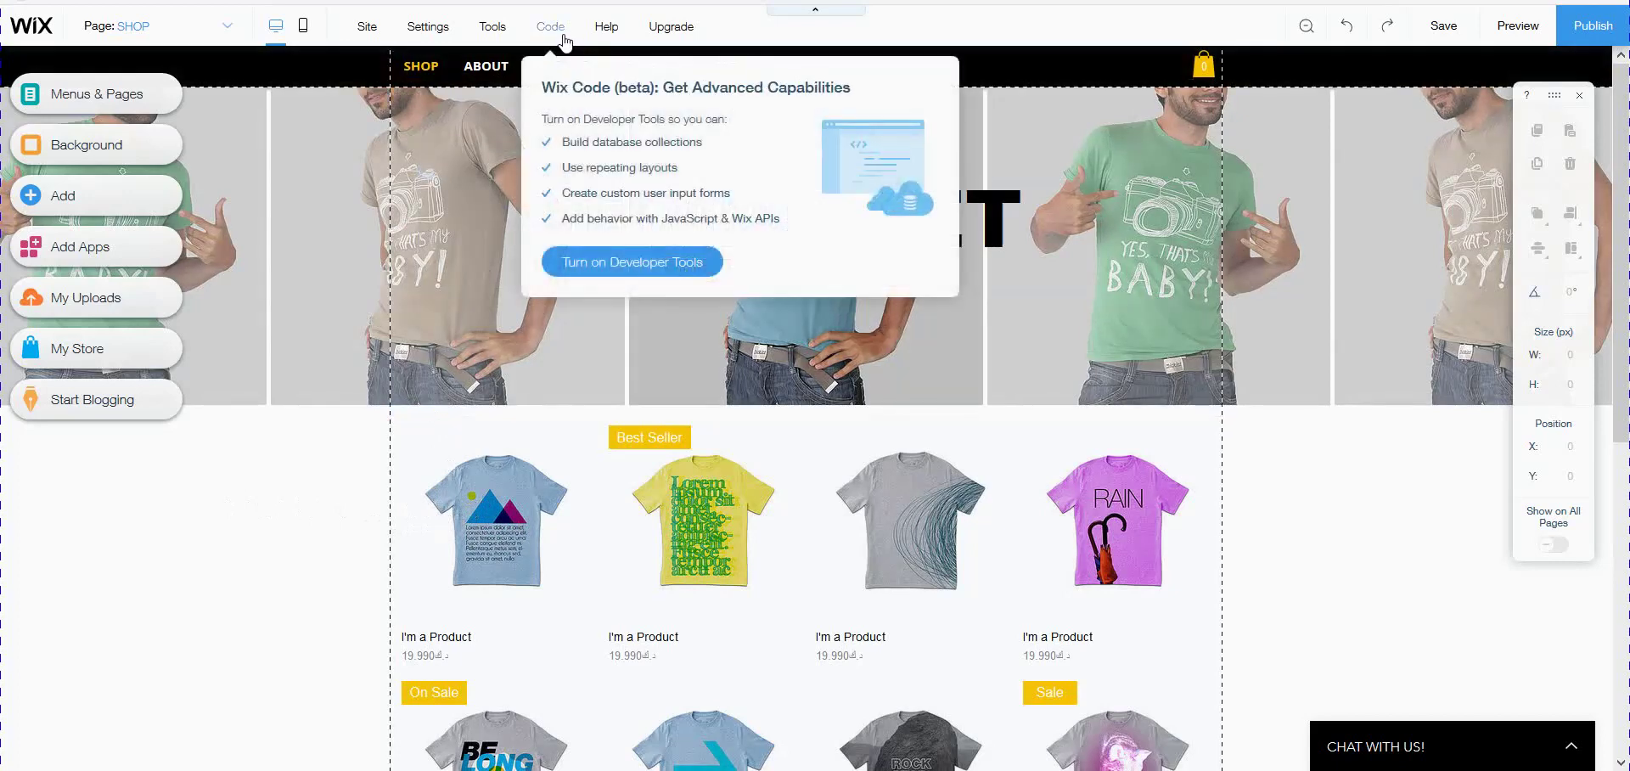
left_click(606, 282)
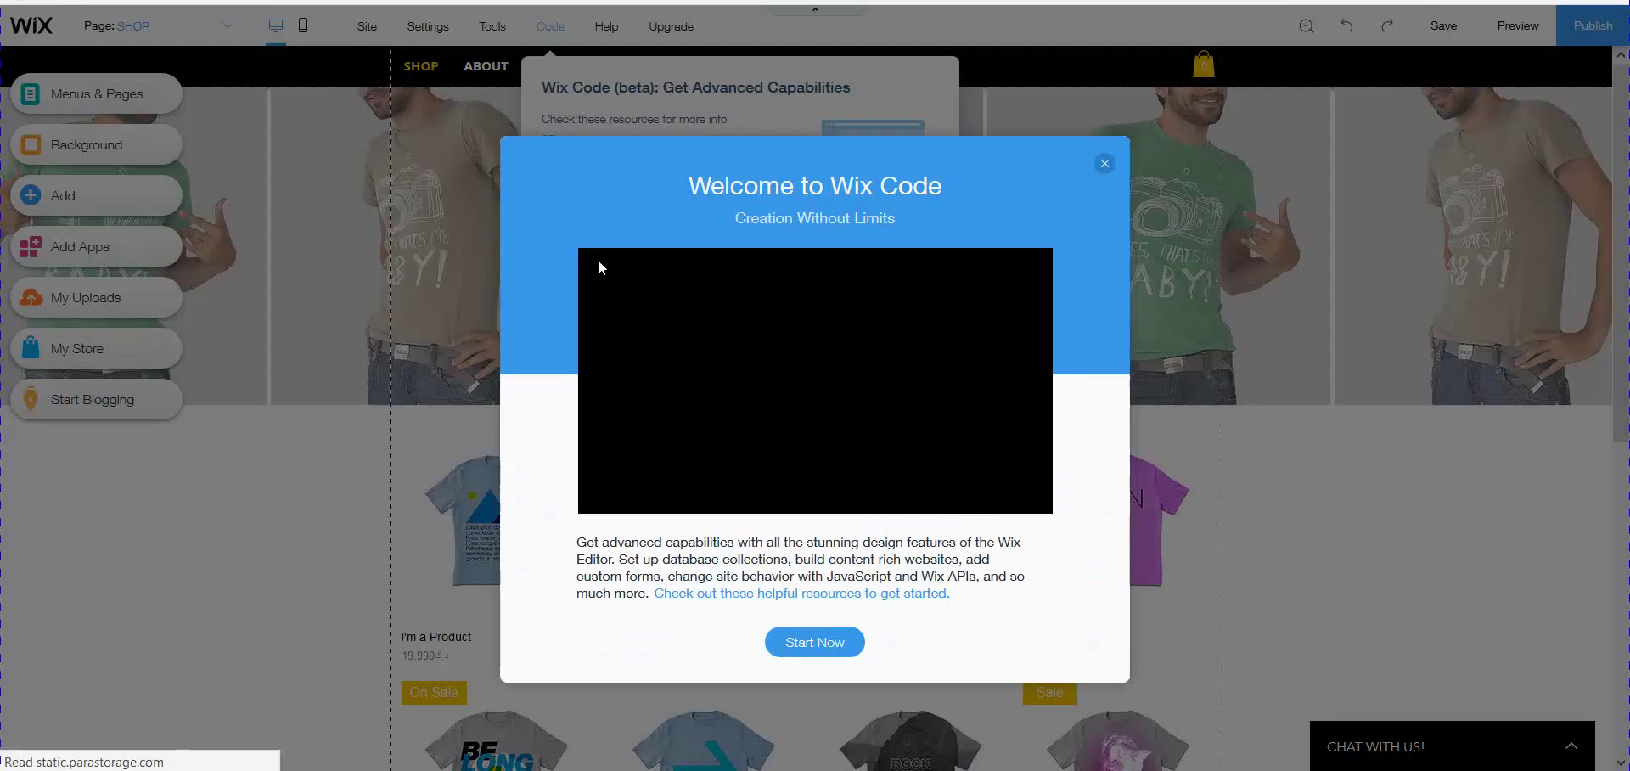
left_click(822, 640)
Create a new database collection named "clients" with its purpose set to Form Submission.
left_click(9, 357)
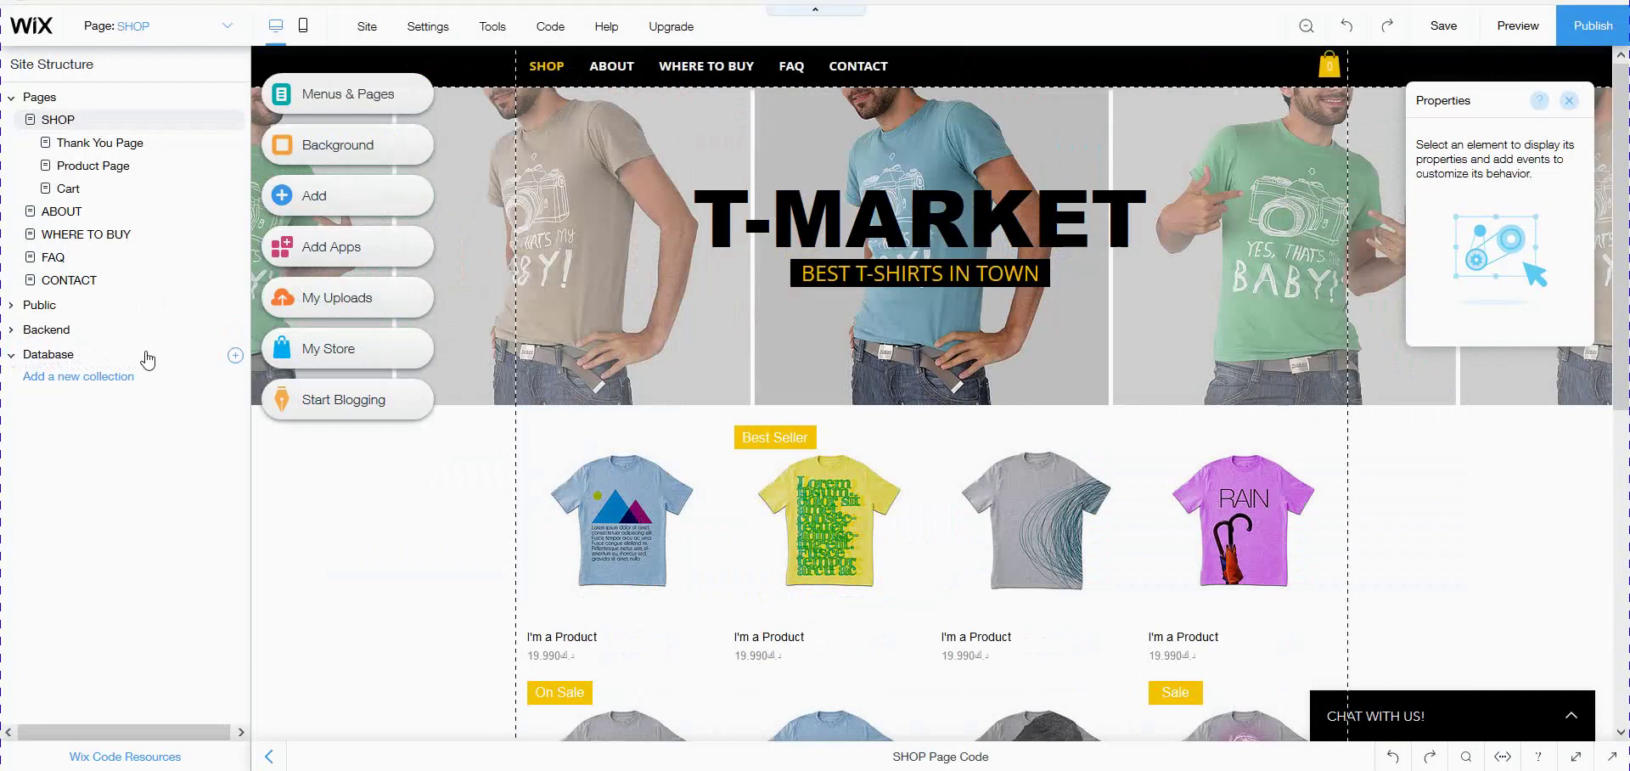
left_click(235, 357)
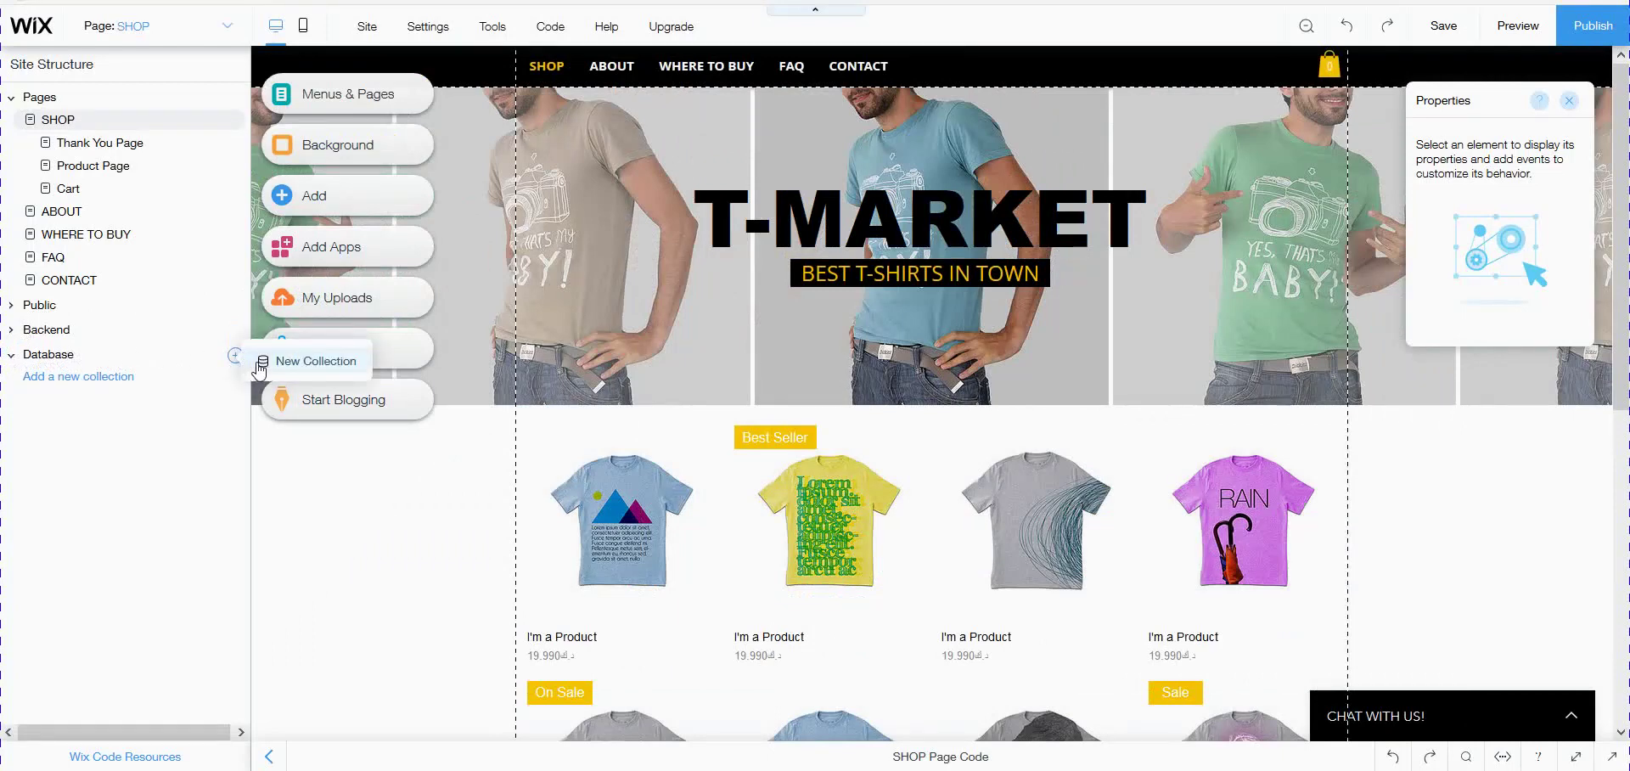
left_click(305, 360)
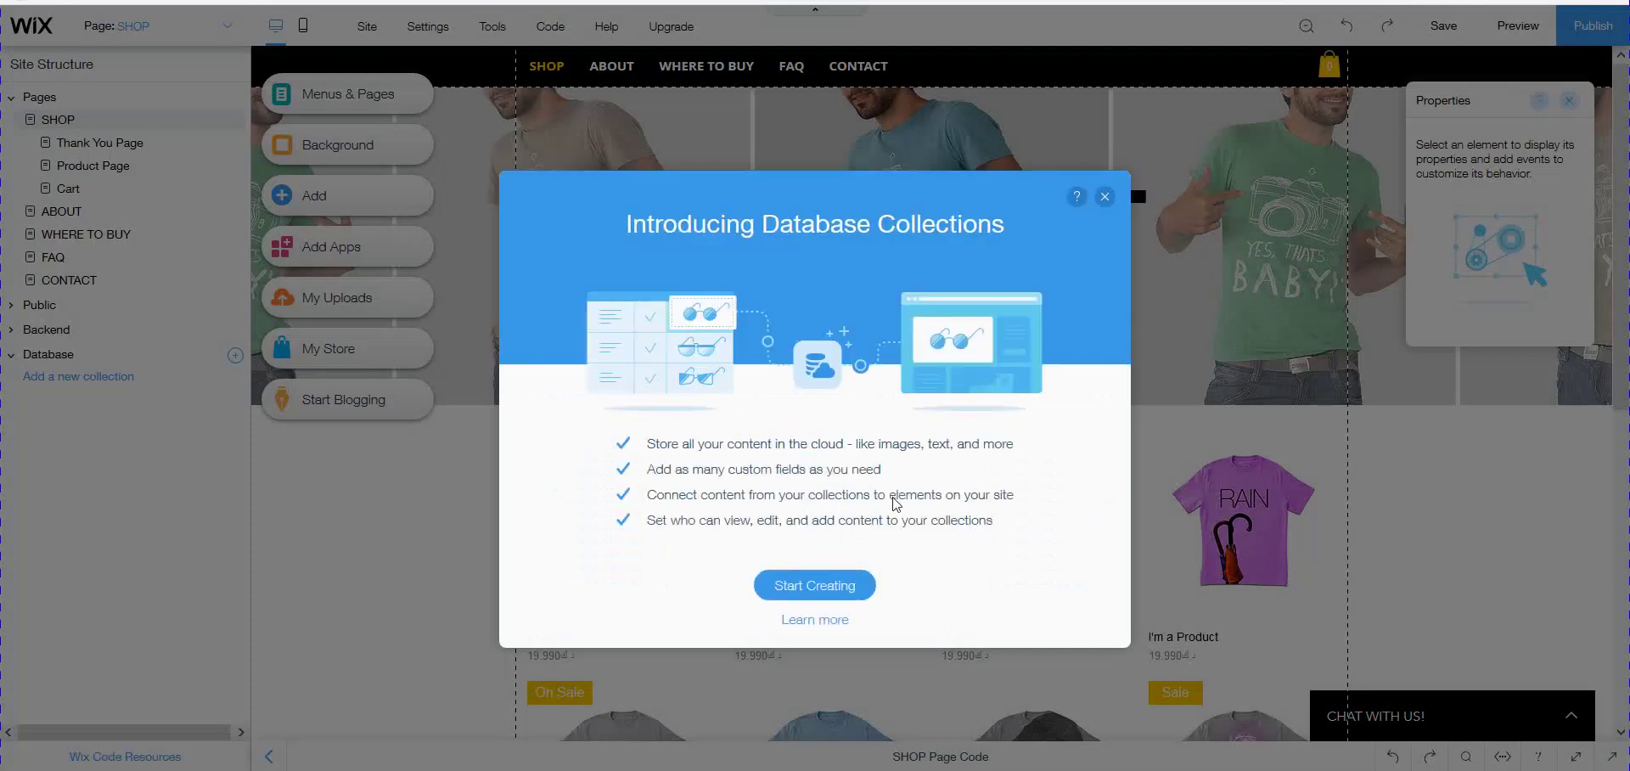
left_click(813, 585)
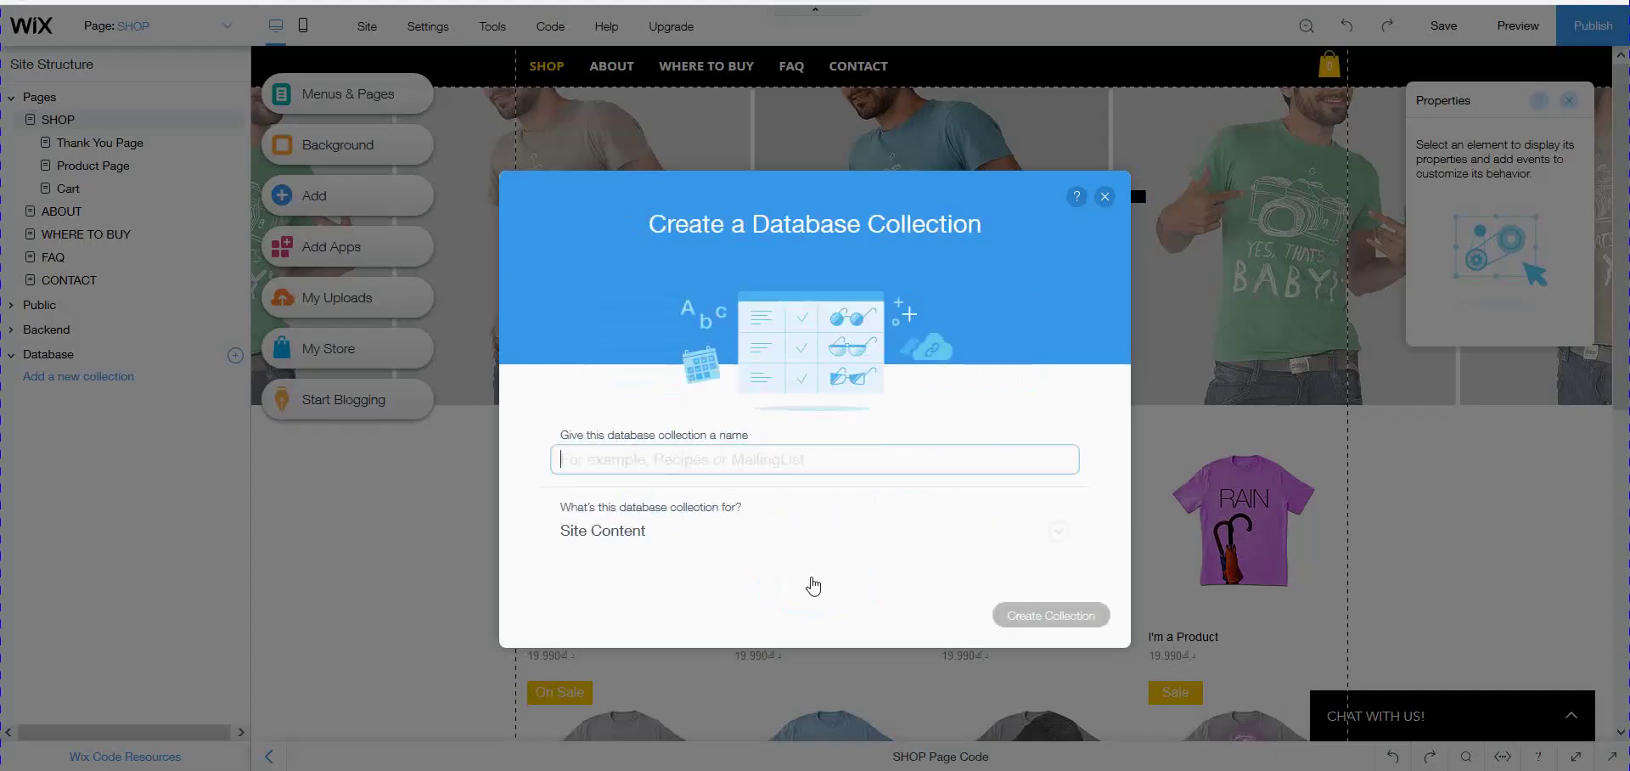
type("clien")
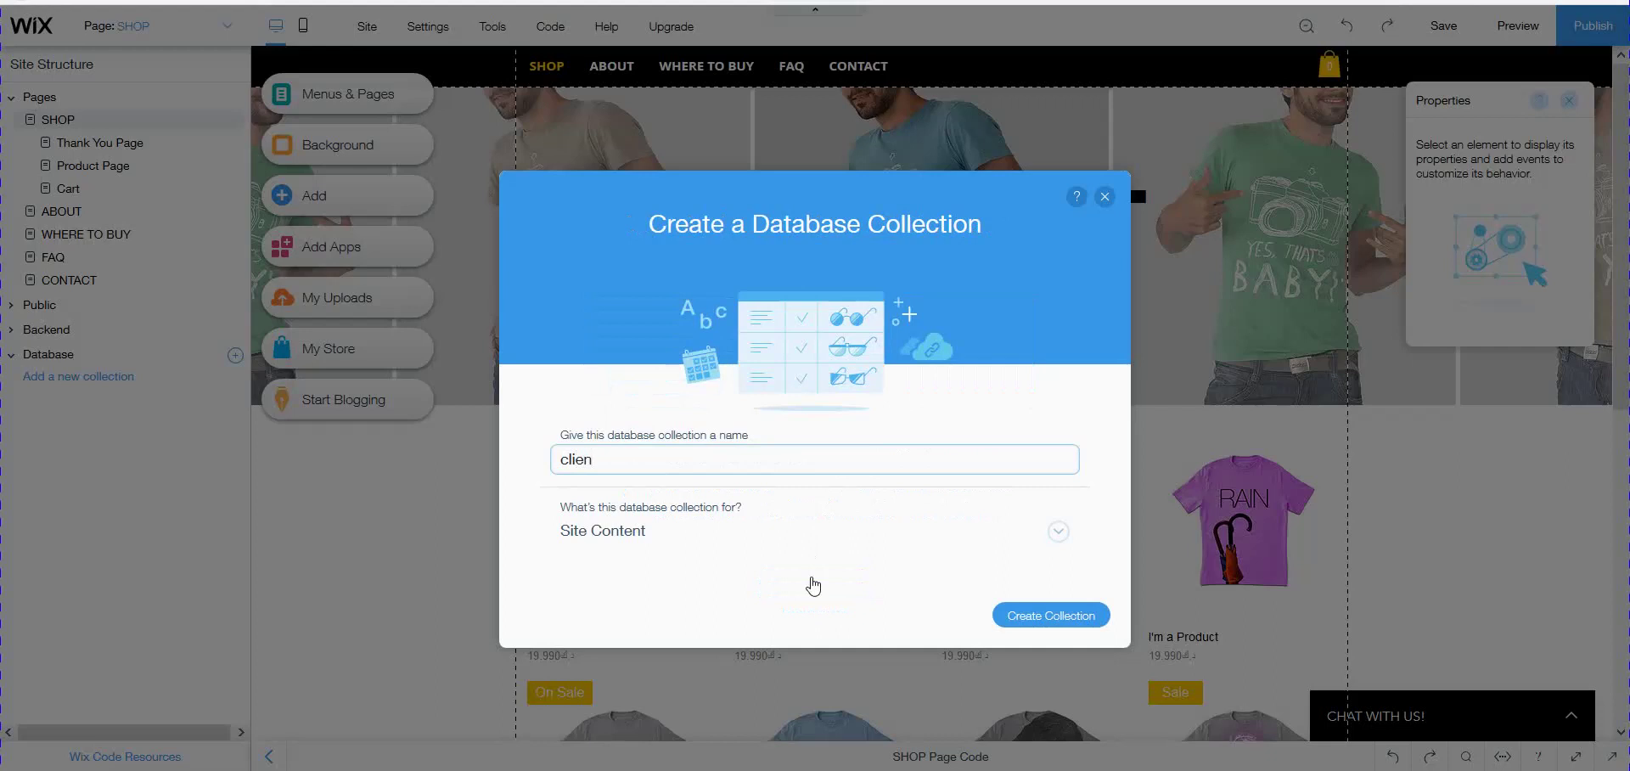
type("ts")
left_click(782, 548)
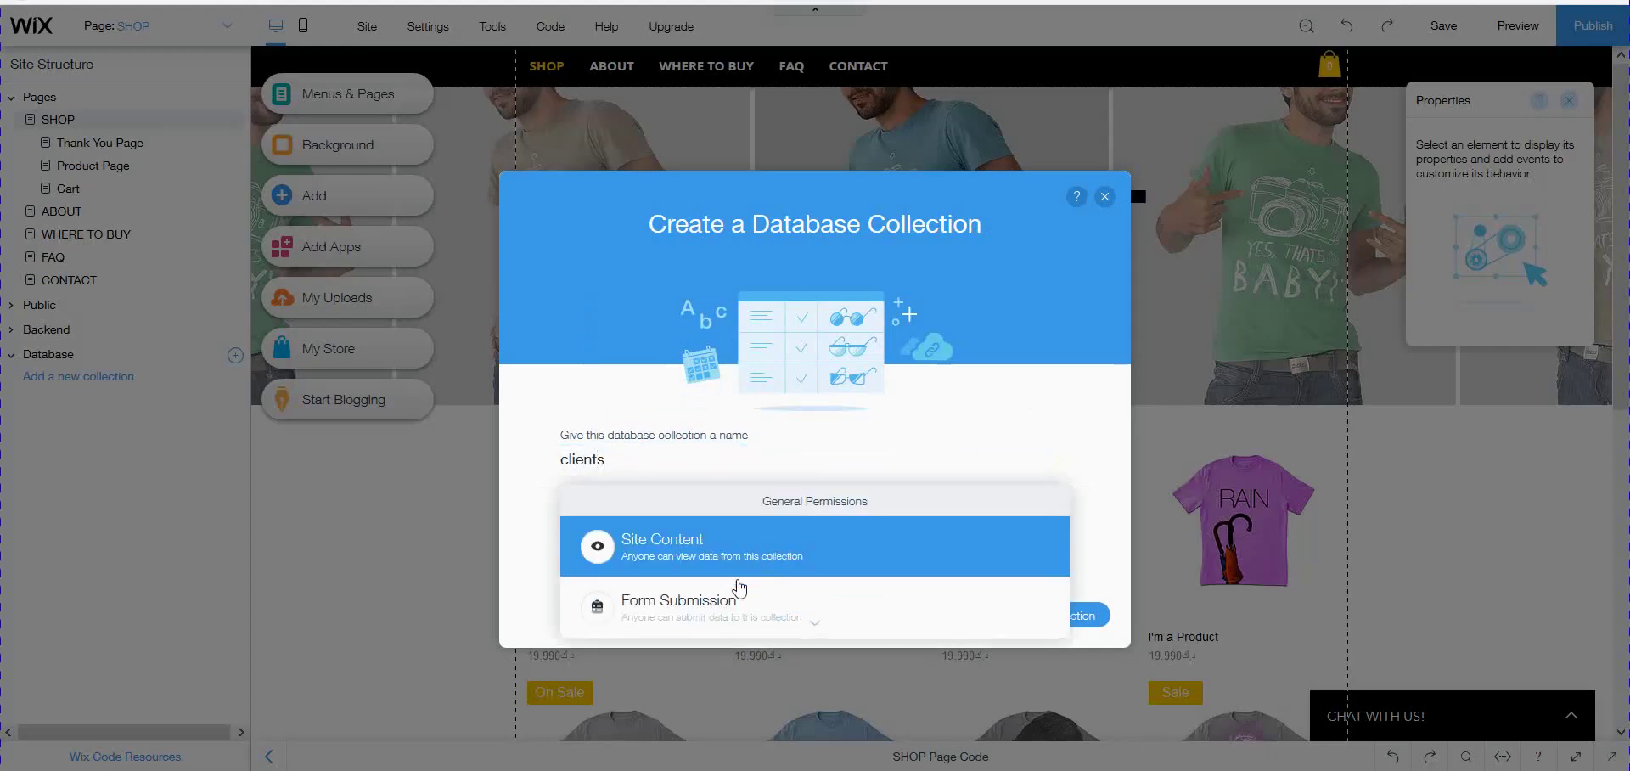
left_click(712, 603)
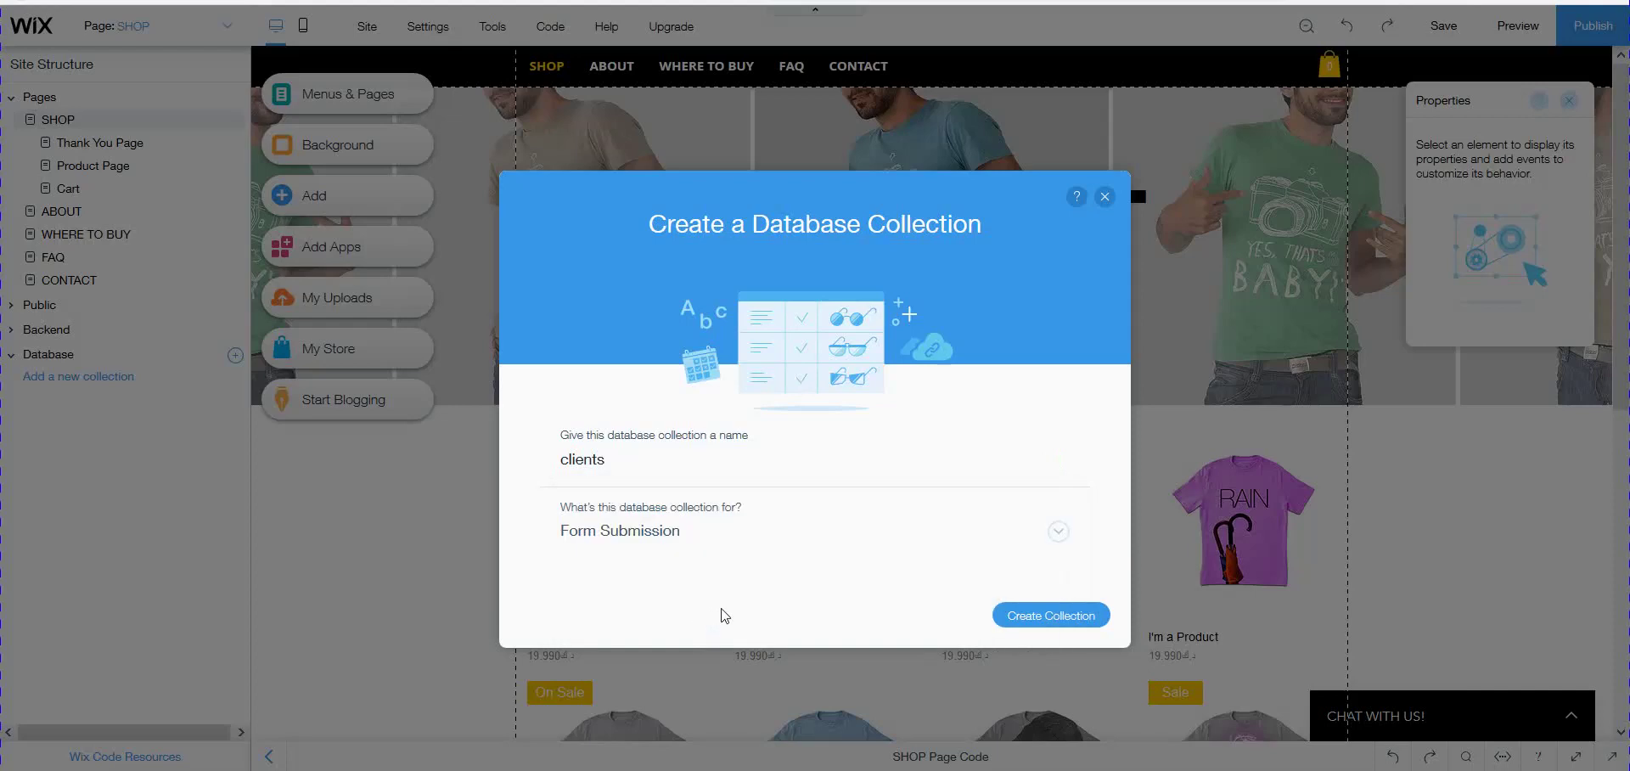
left_click(1052, 627)
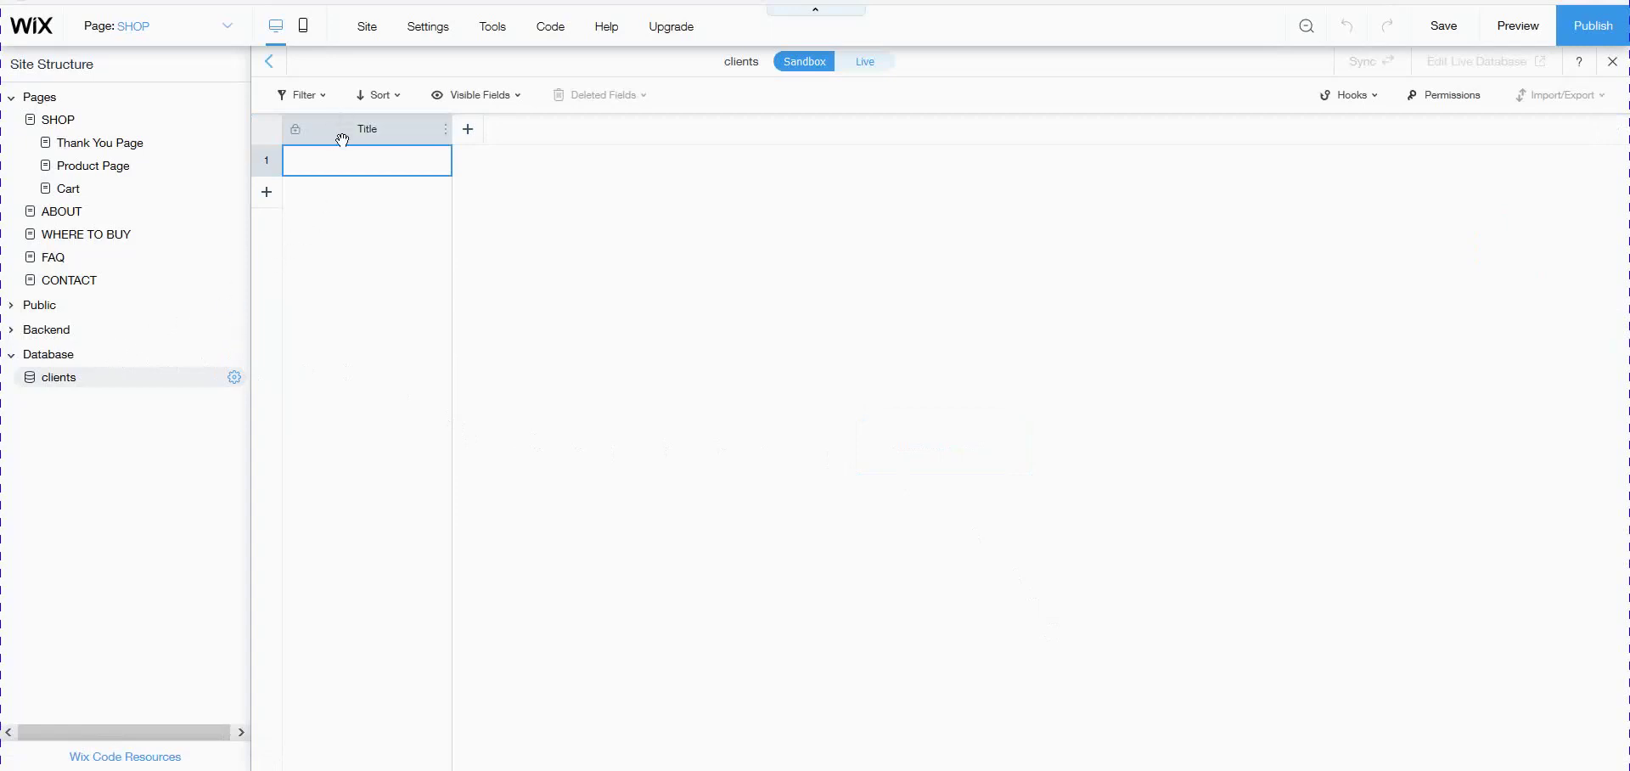
Add a text field named "name" to the clients collection.
left_click(469, 131)
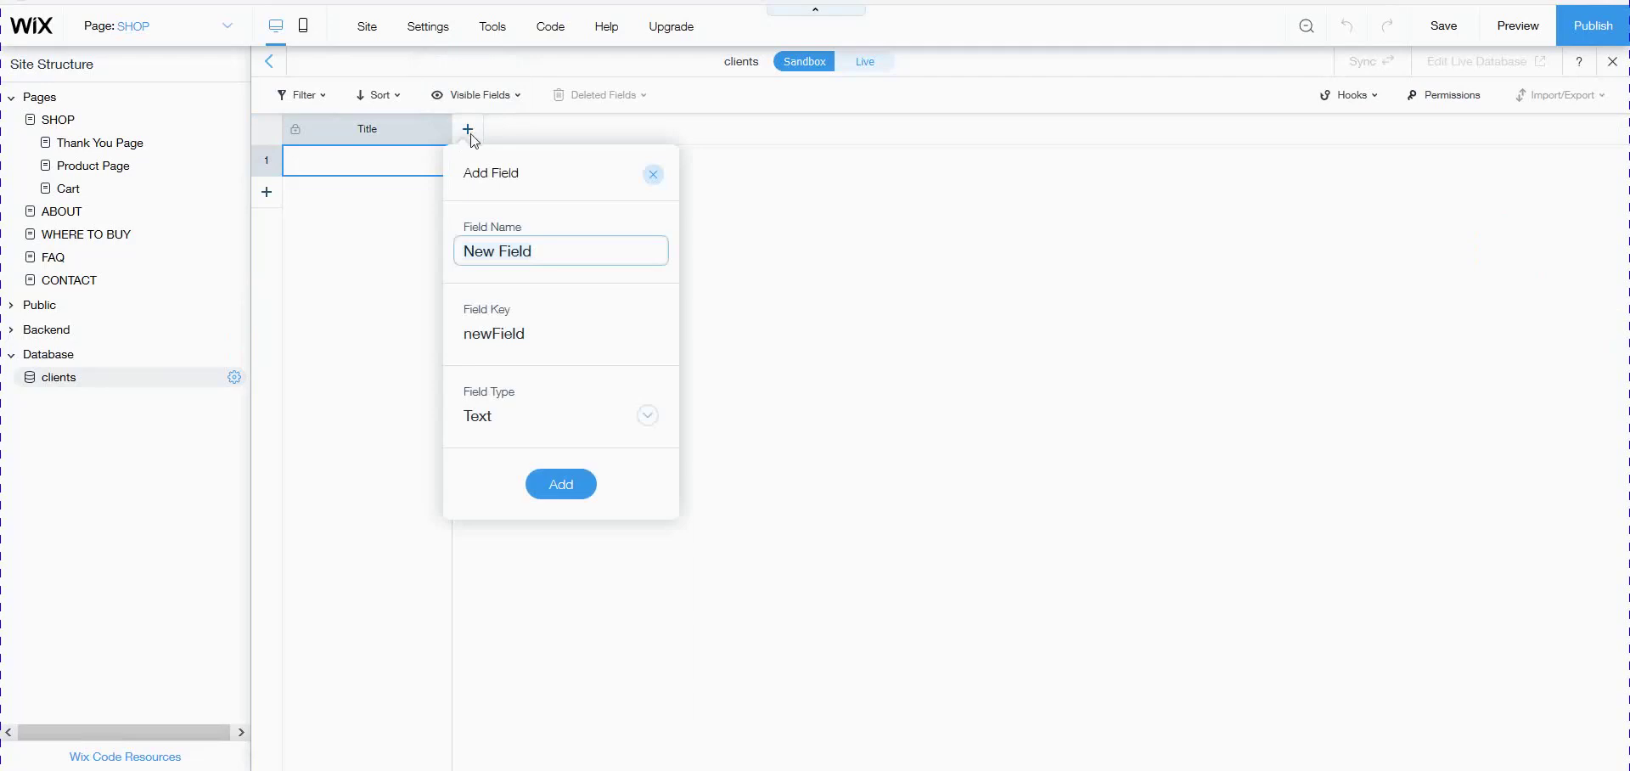
type("name")
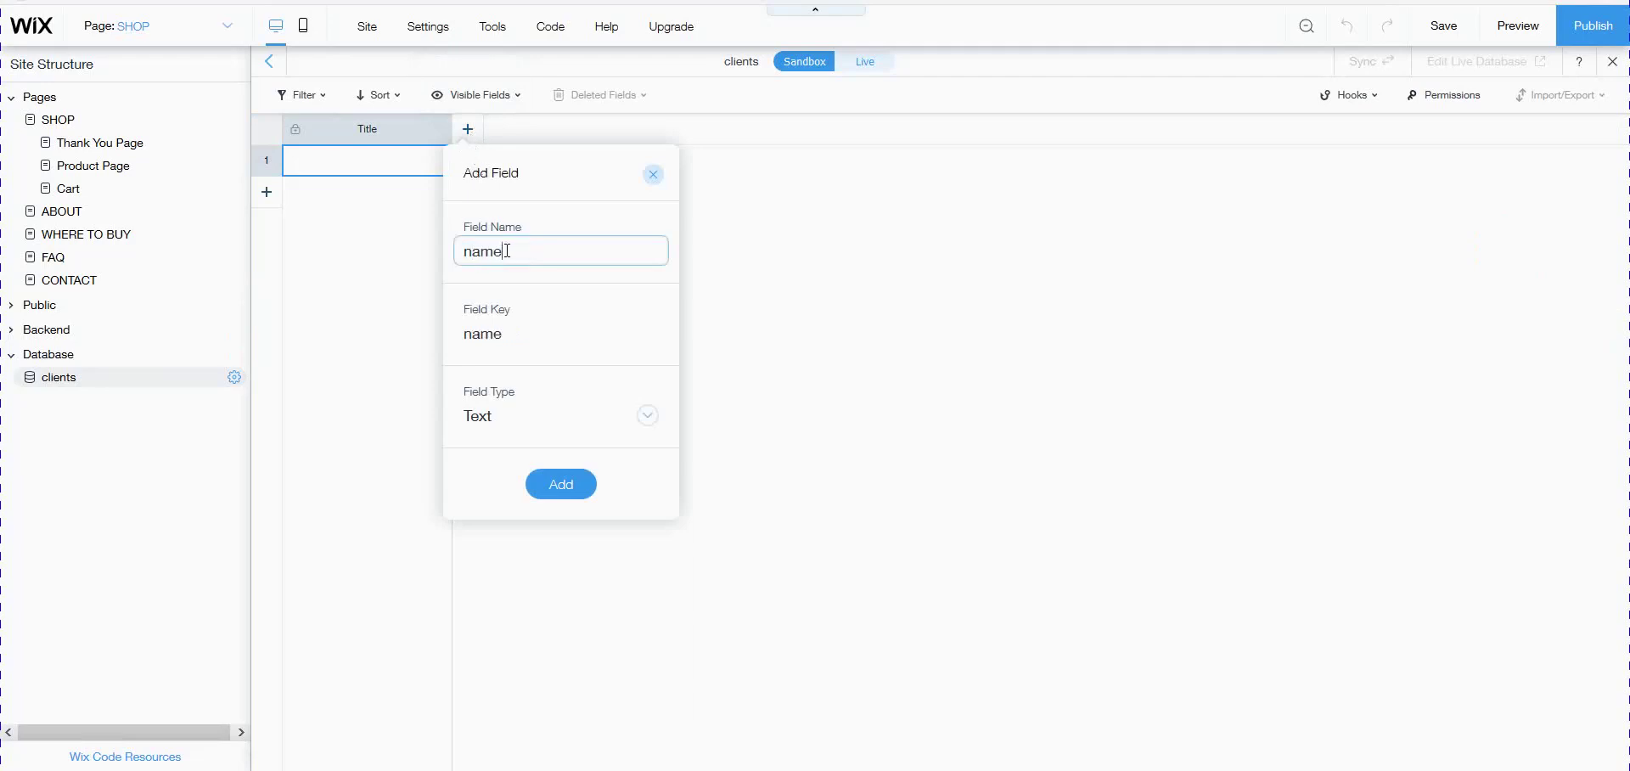
left_click(549, 481)
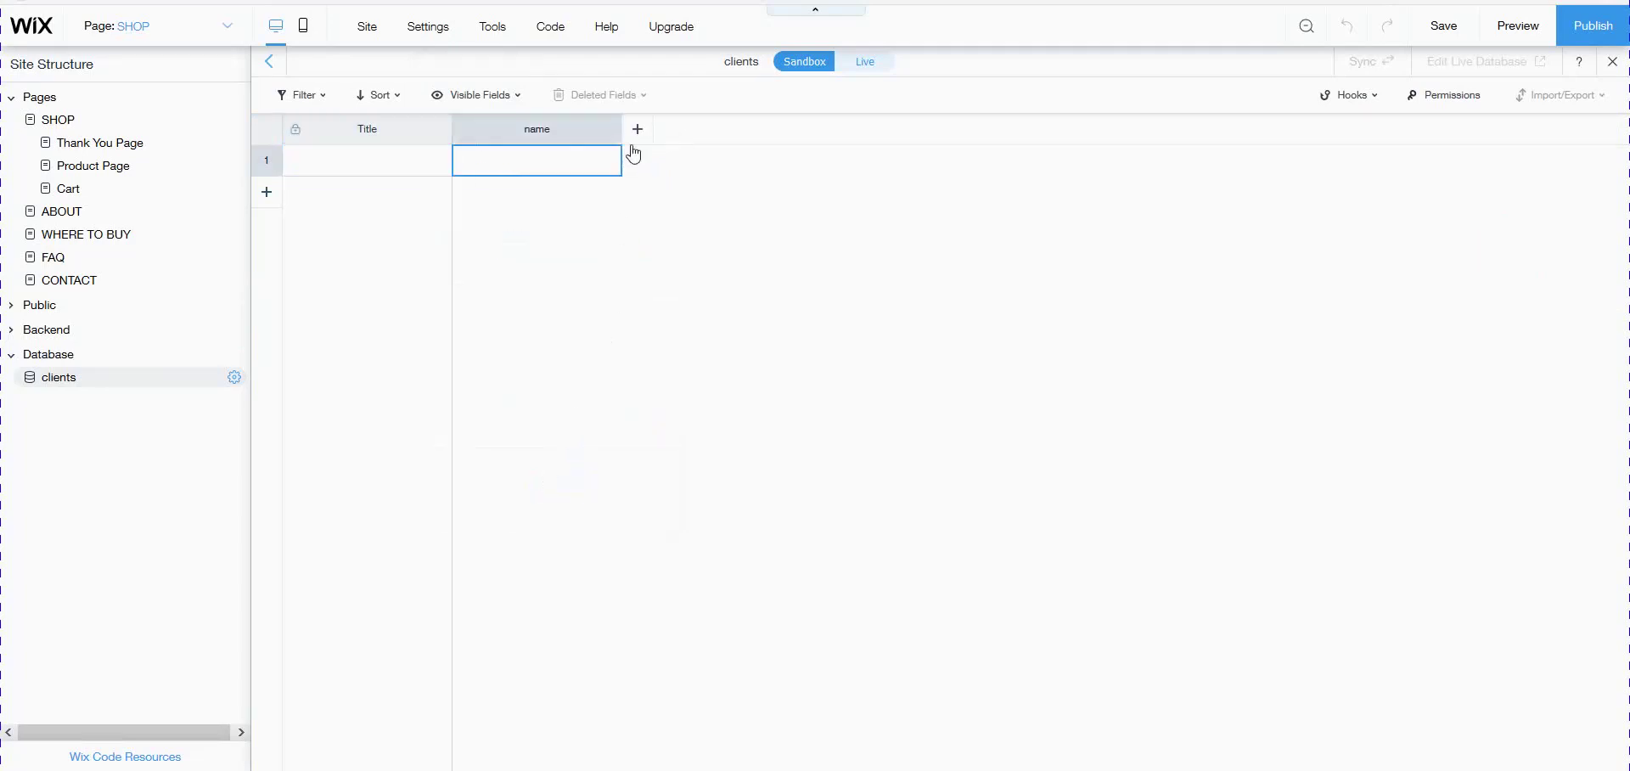
Add a field named "age" of type Number to the clients collection.
left_click(636, 135)
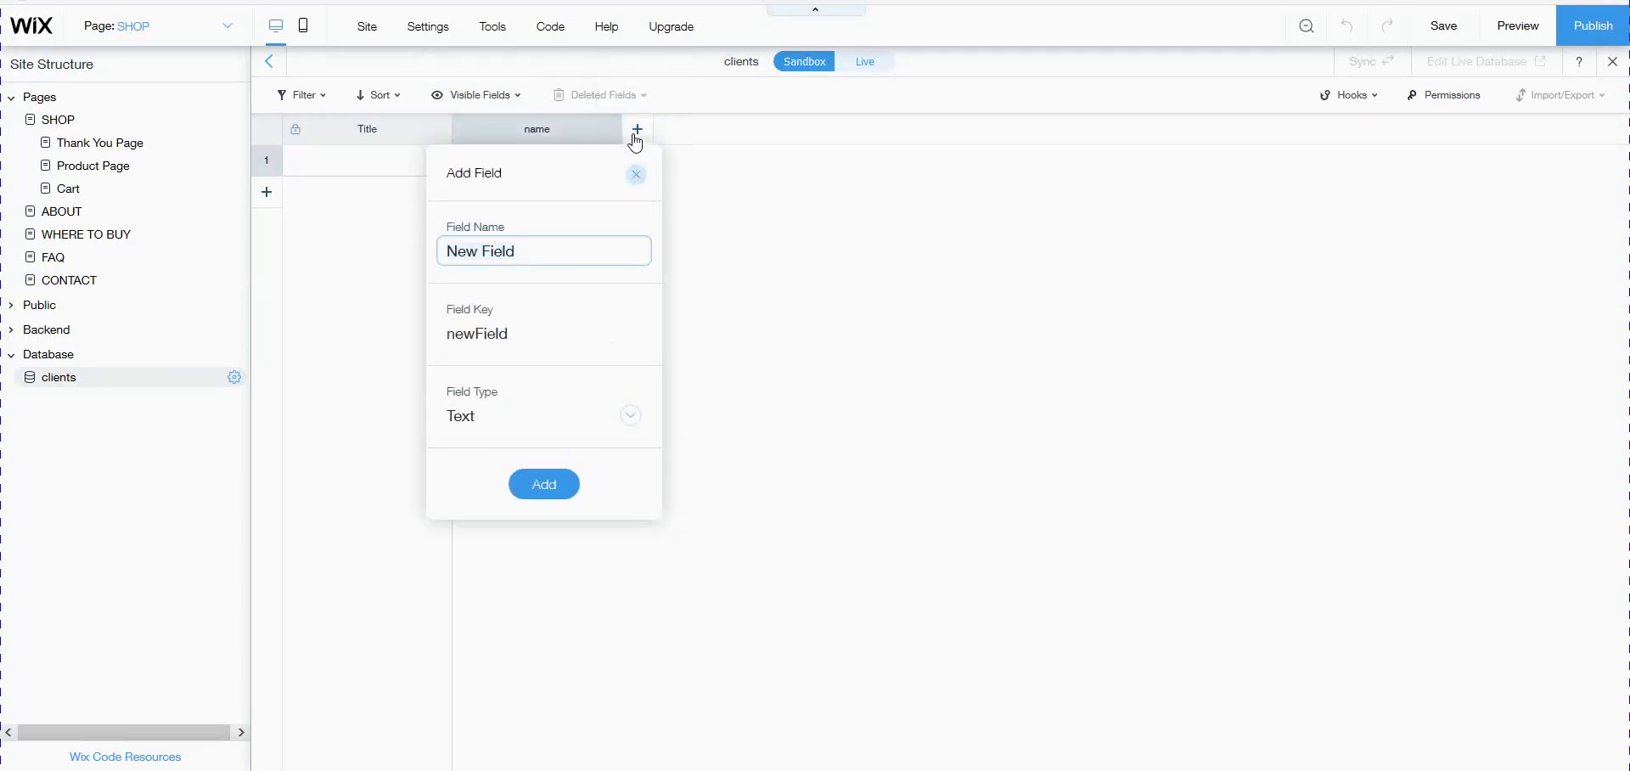
type("age")
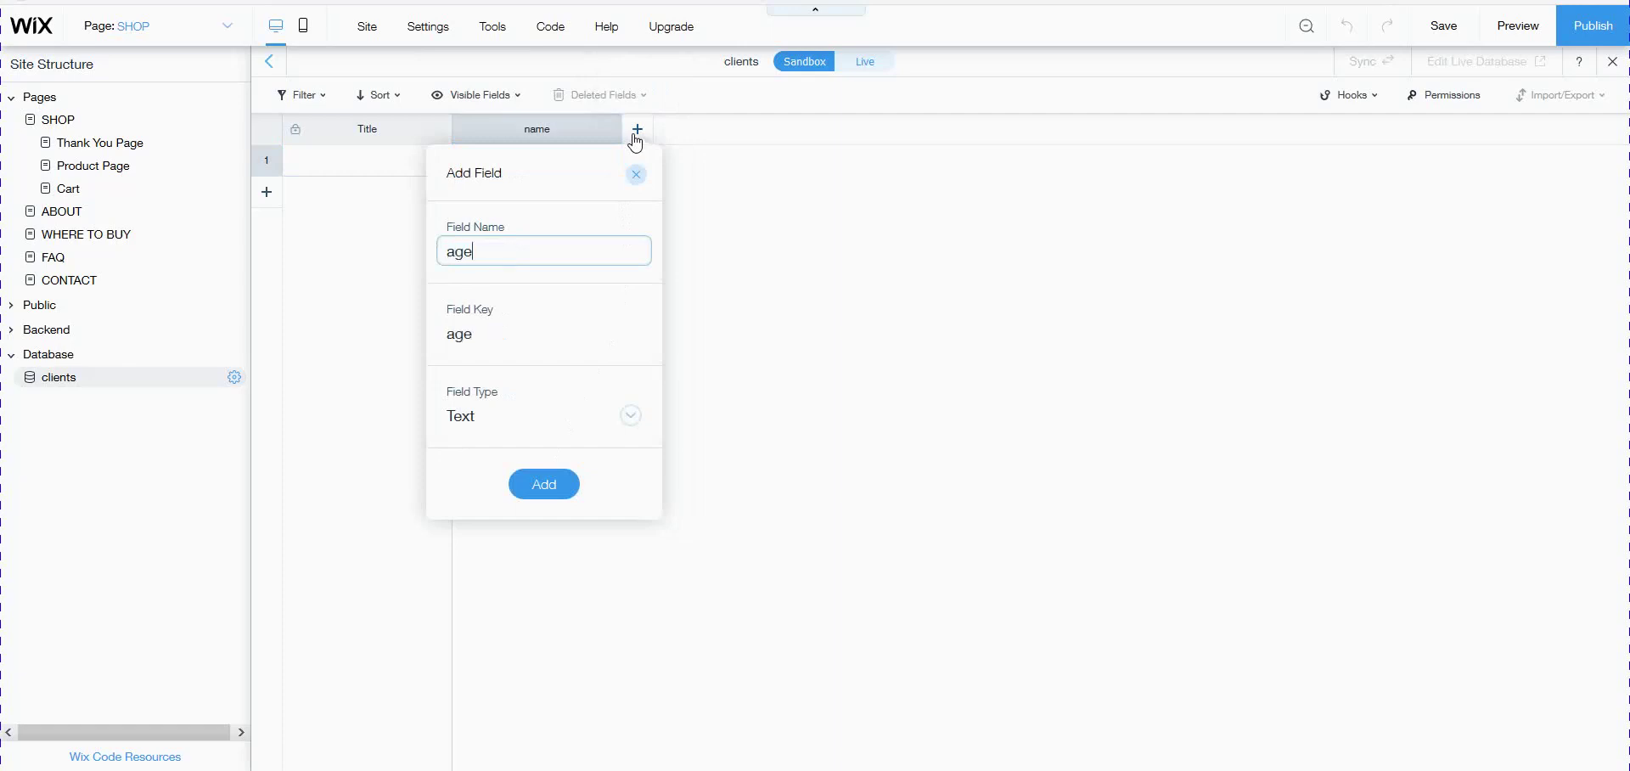
left_click(538, 417)
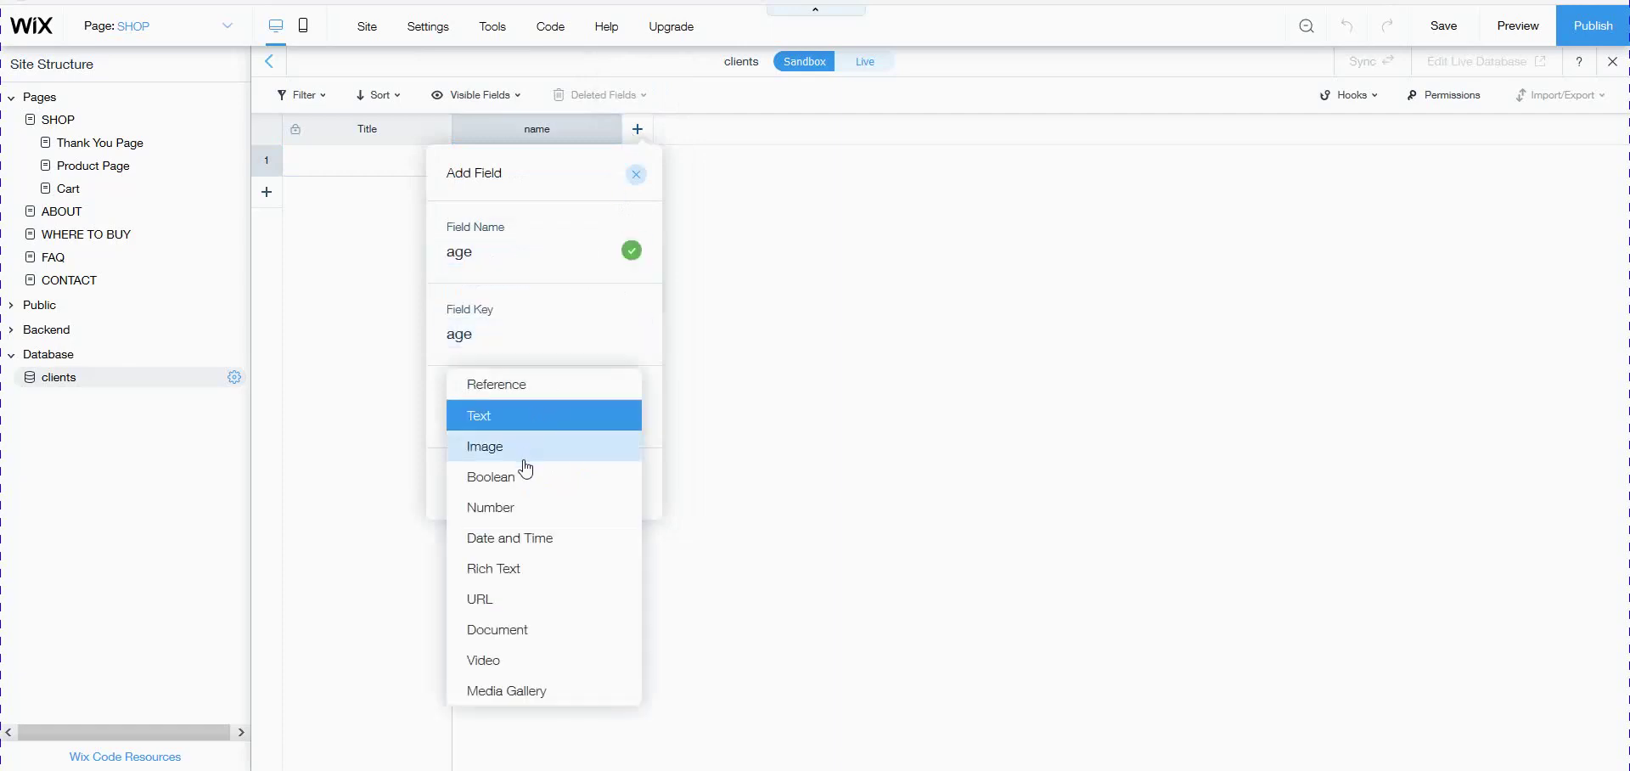
left_click(518, 508)
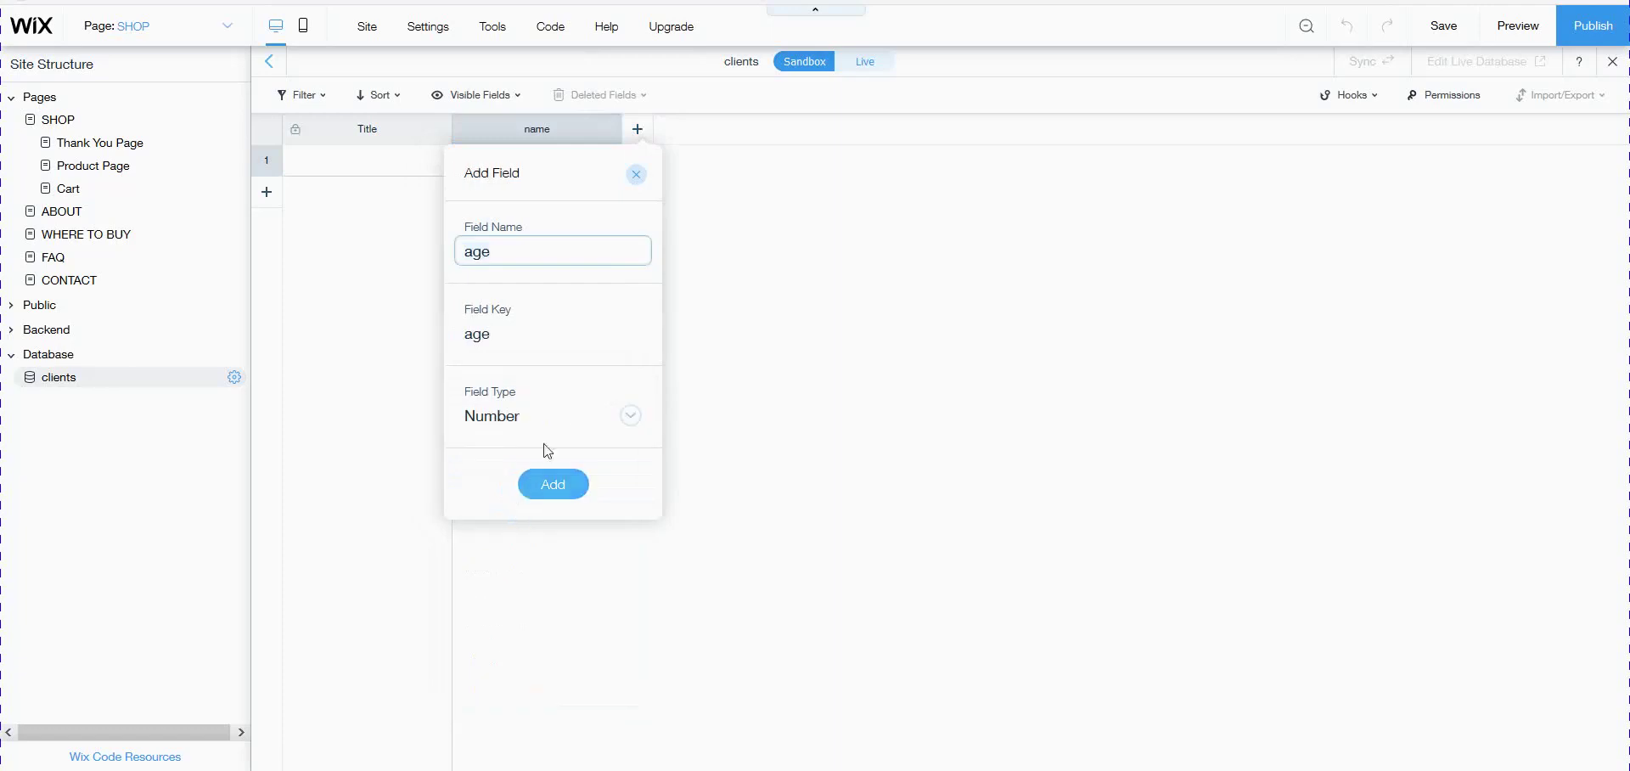
left_click(571, 480)
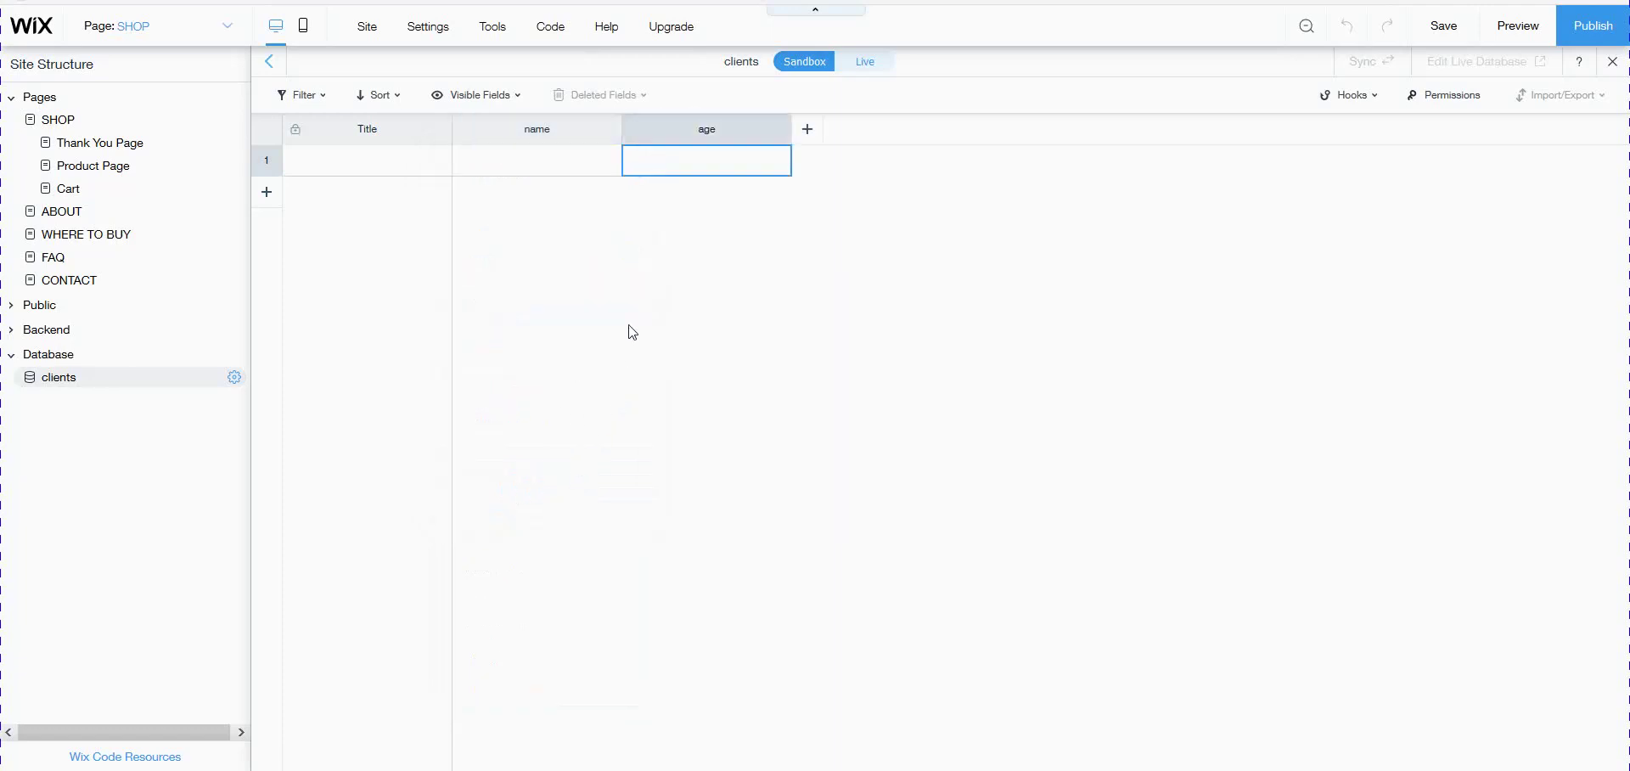
Add a field named "description" of type Text to the clients collection.
left_click(799, 136)
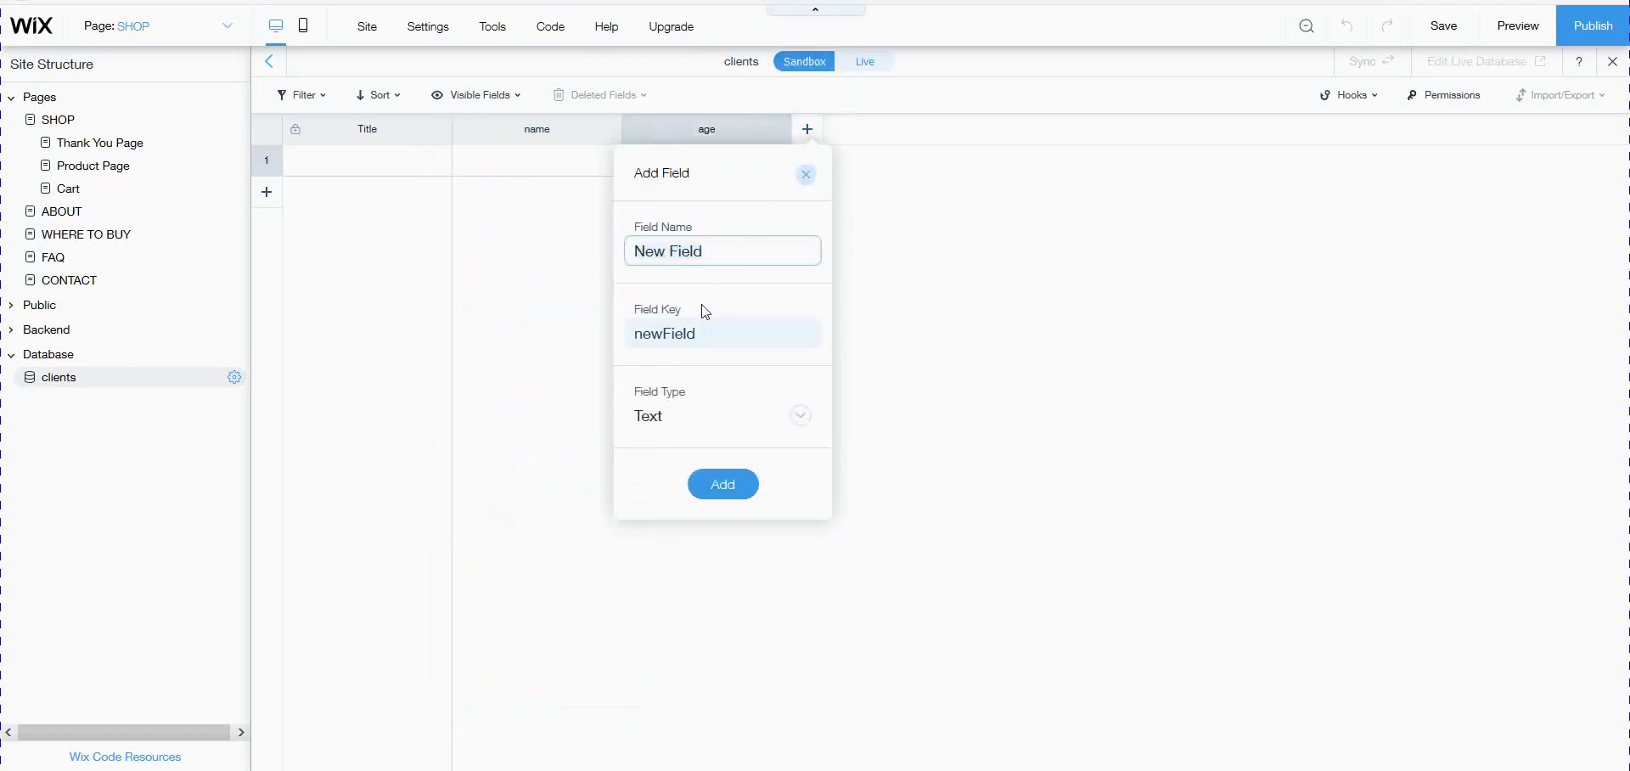
type("description")
left_click(664, 435)
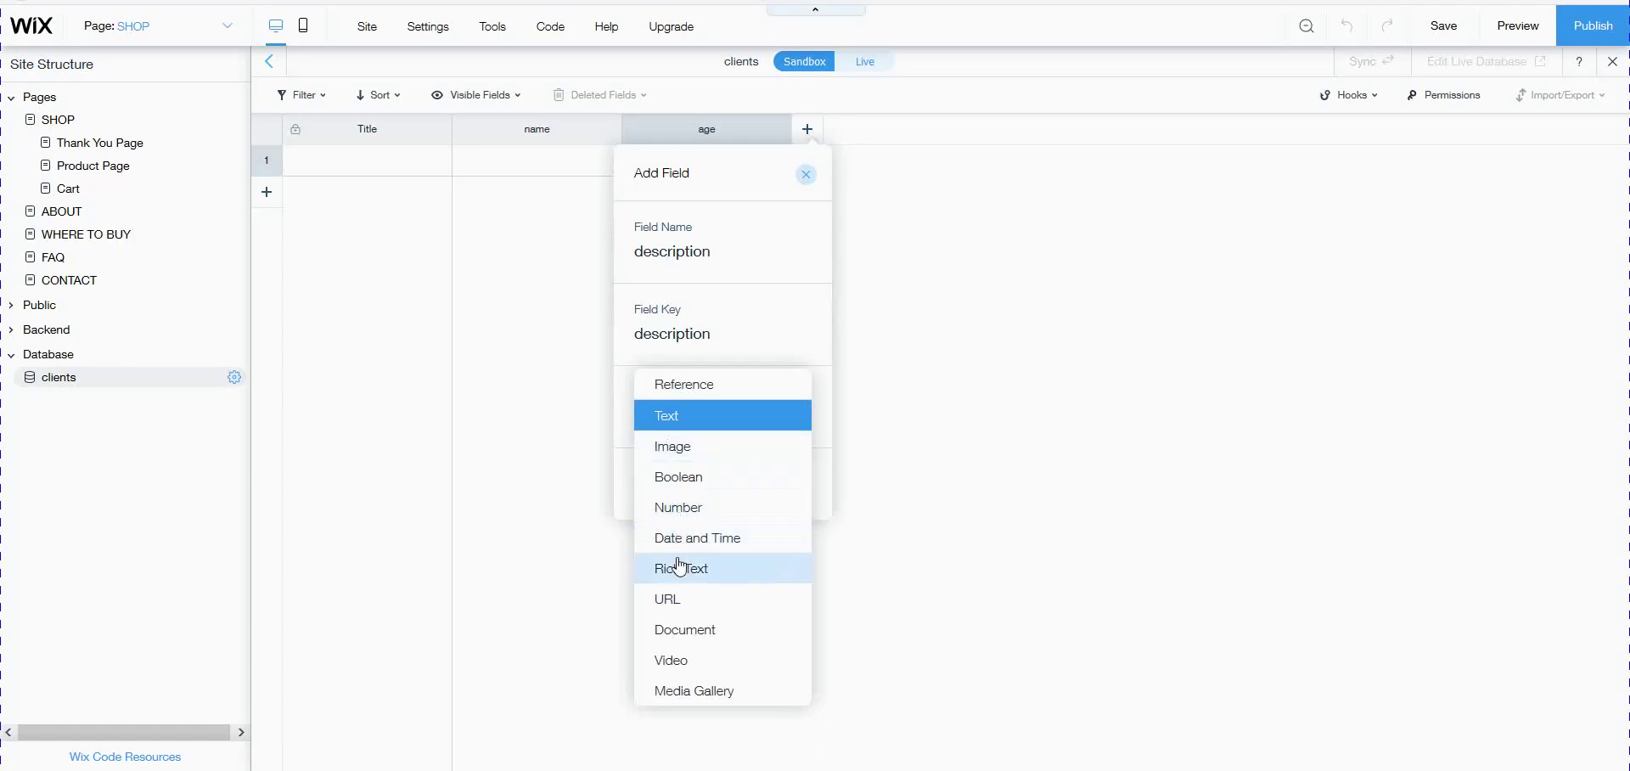
left_click(662, 416)
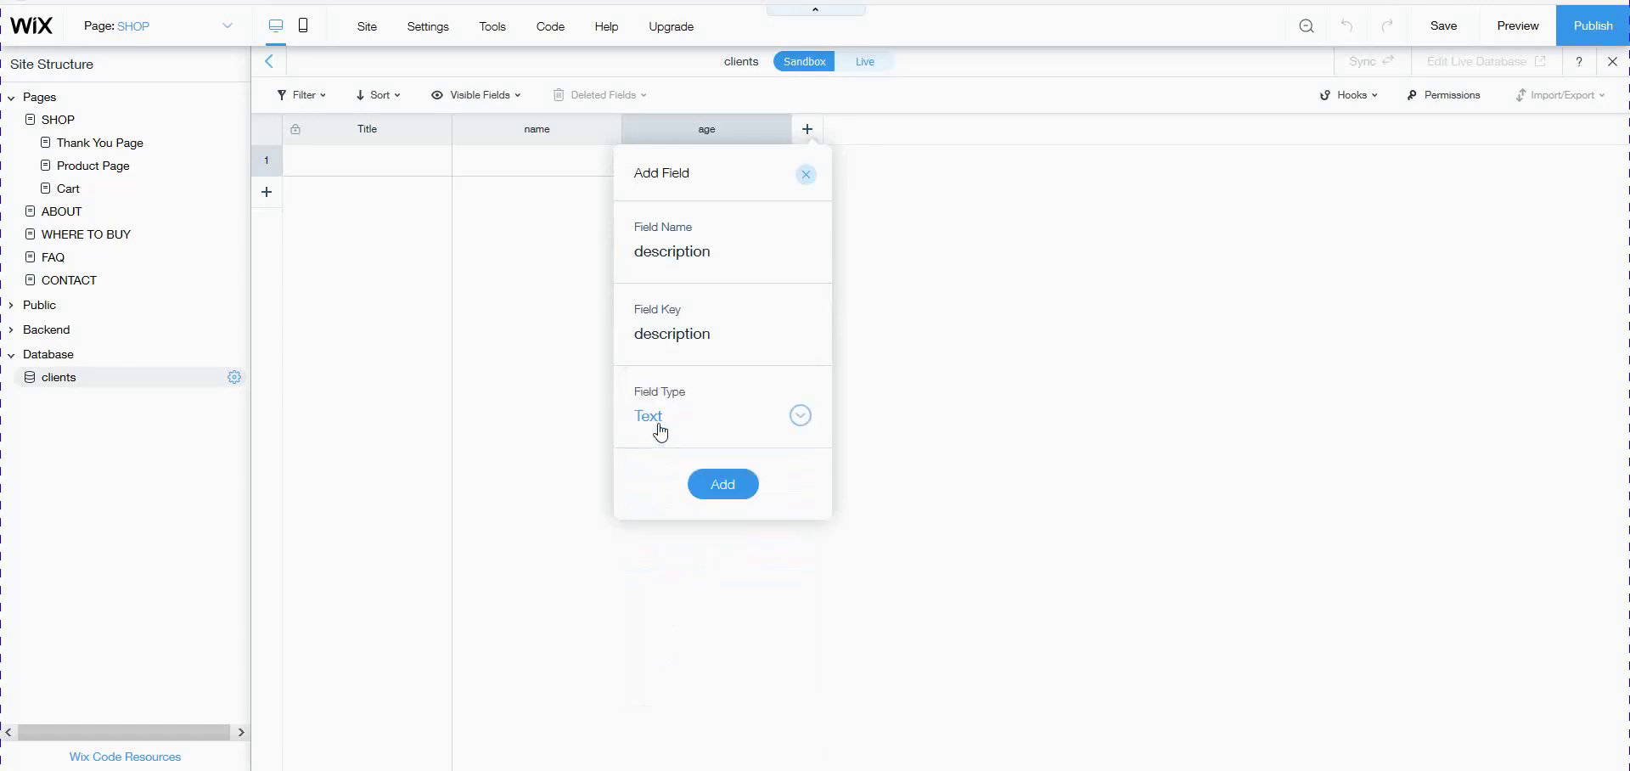
left_click(709, 487)
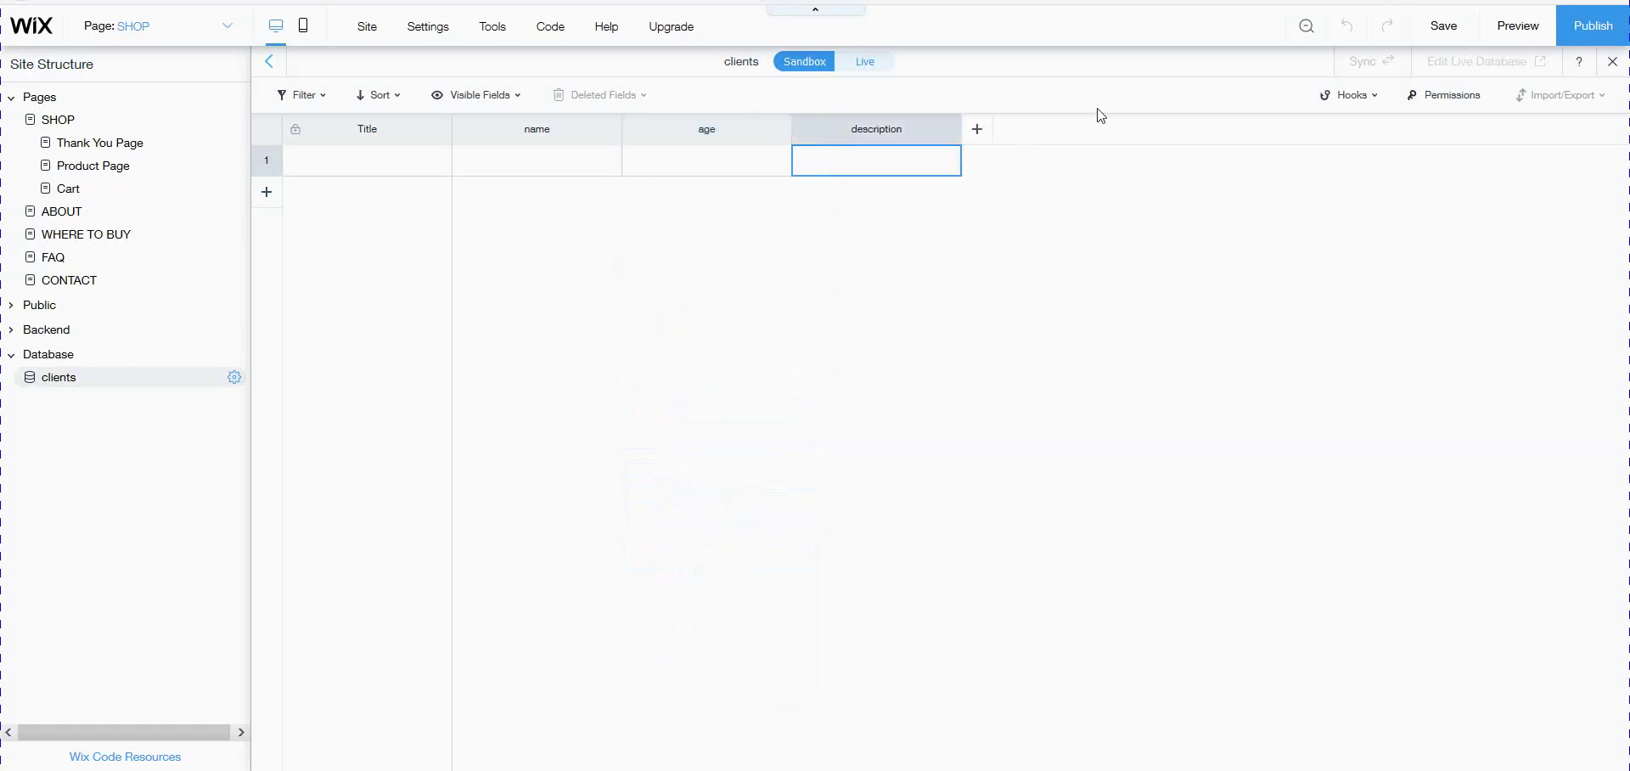
Add a field named "image" of type Image to the clients collection.
left_click(983, 129)
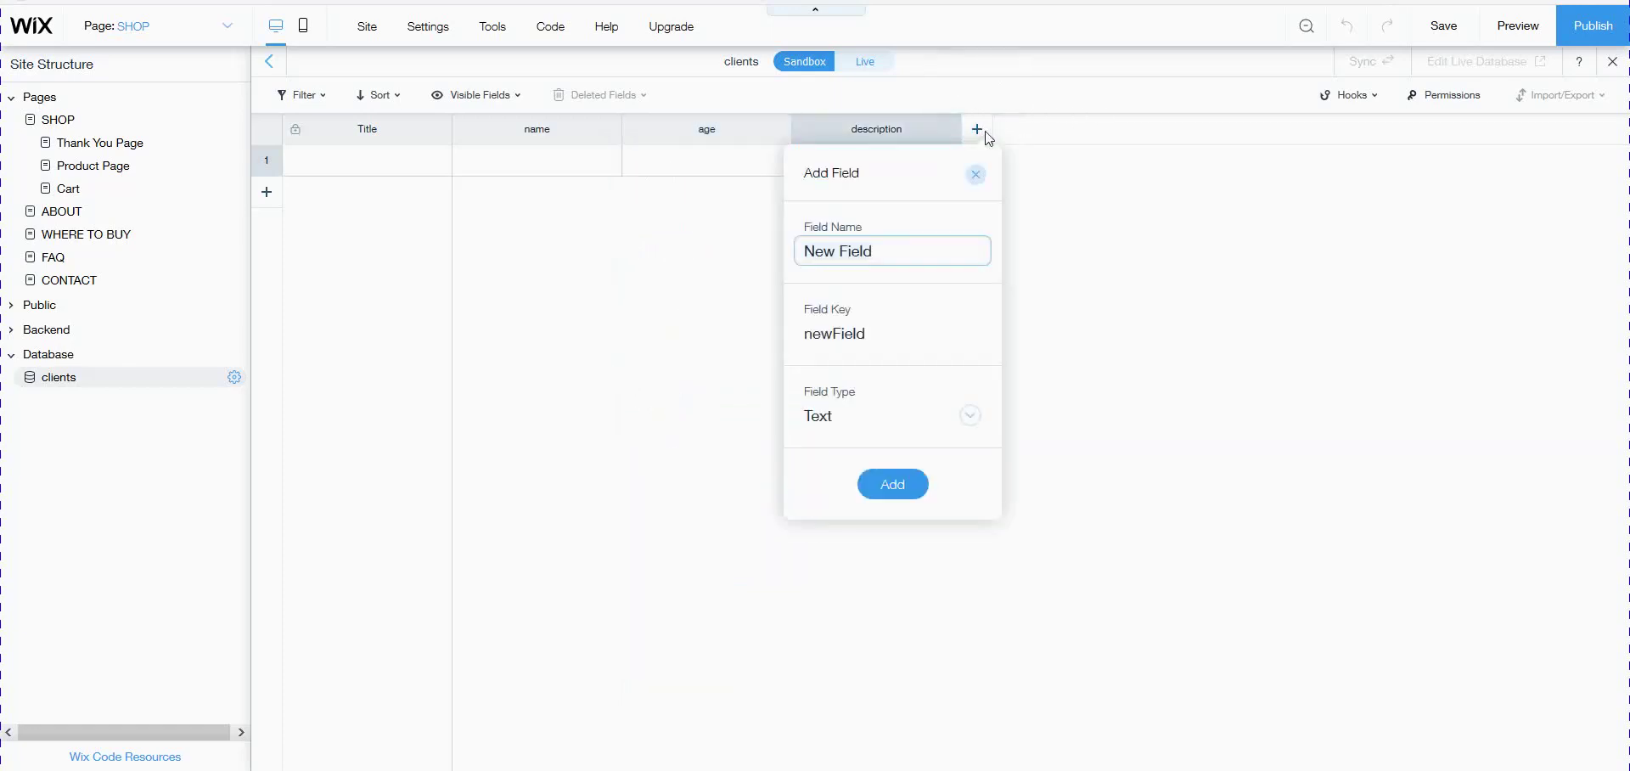
type("image")
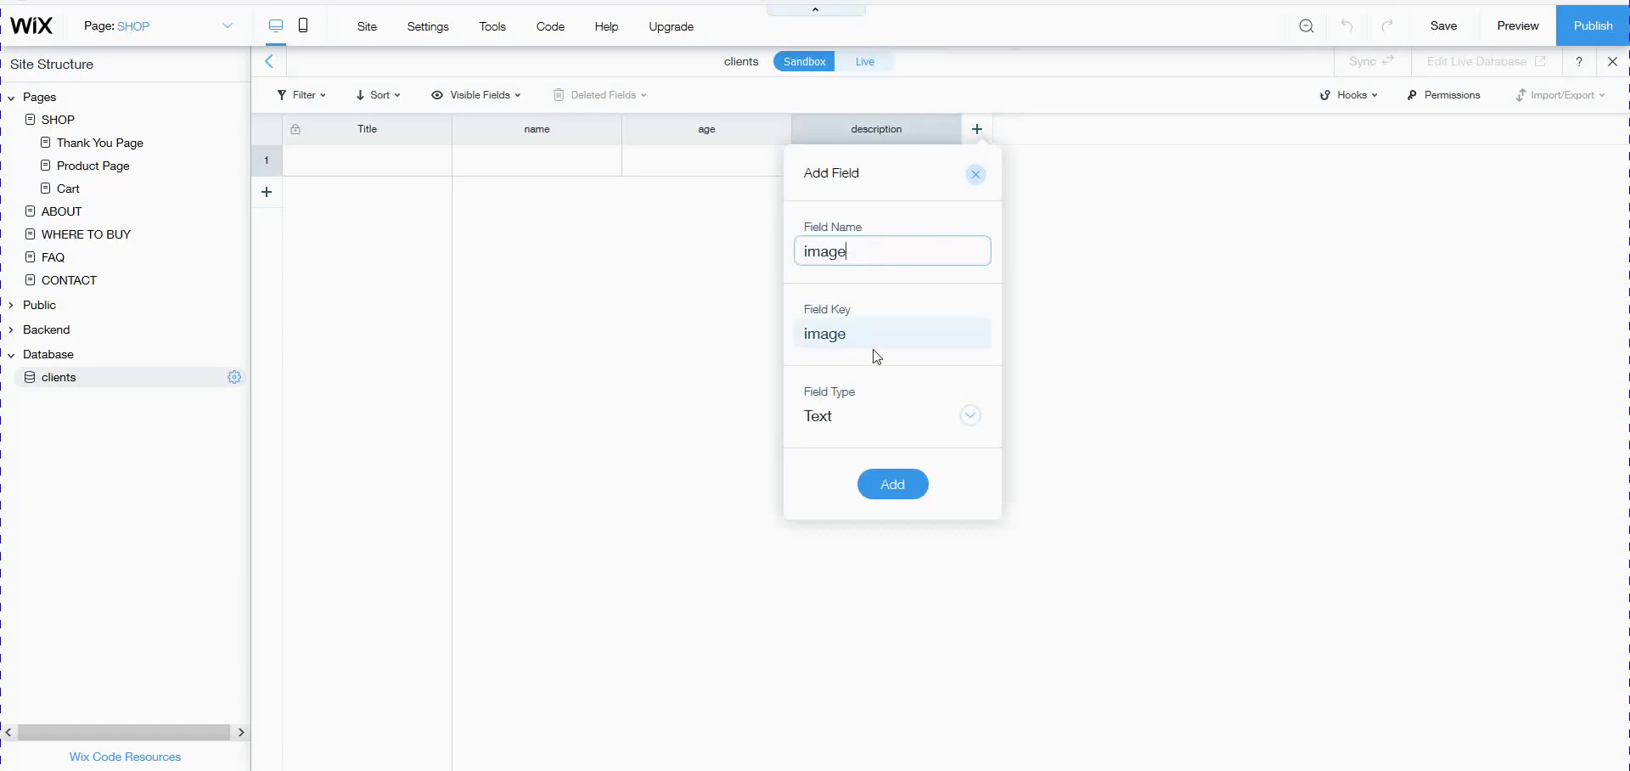
left_click(827, 433)
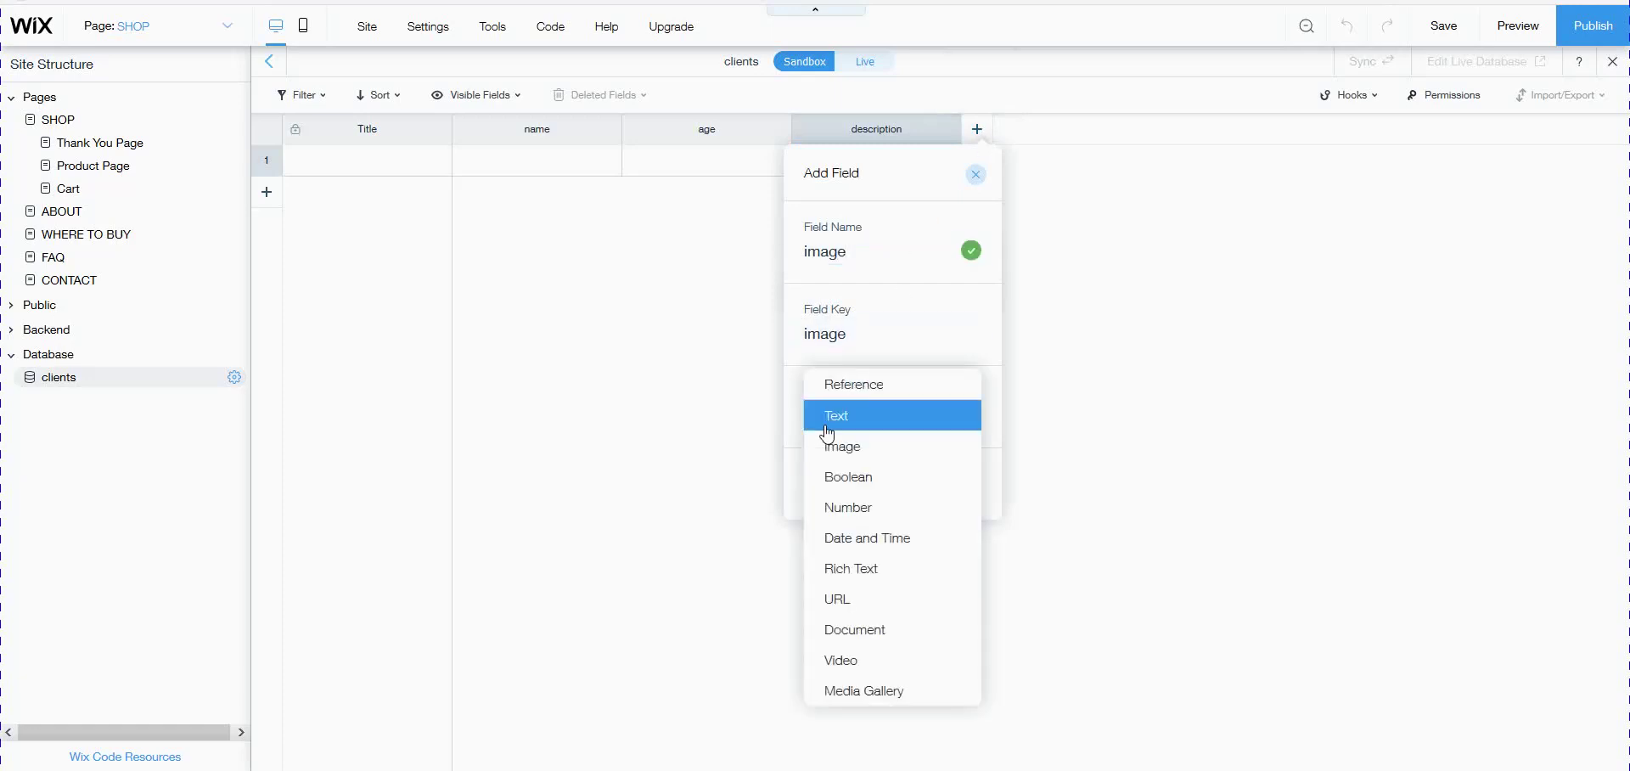
left_click(833, 448)
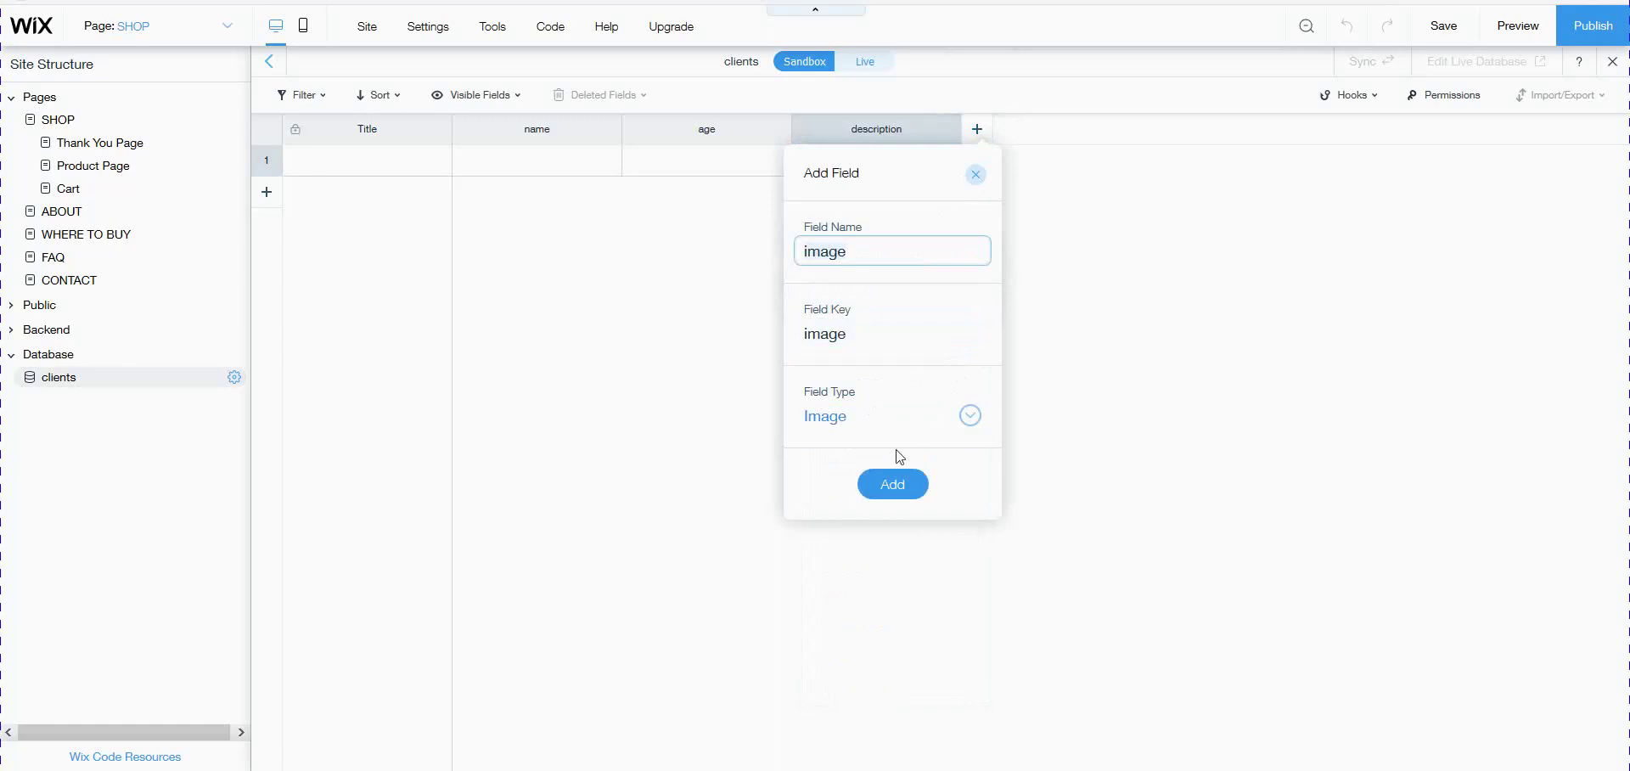
left_click(891, 484)
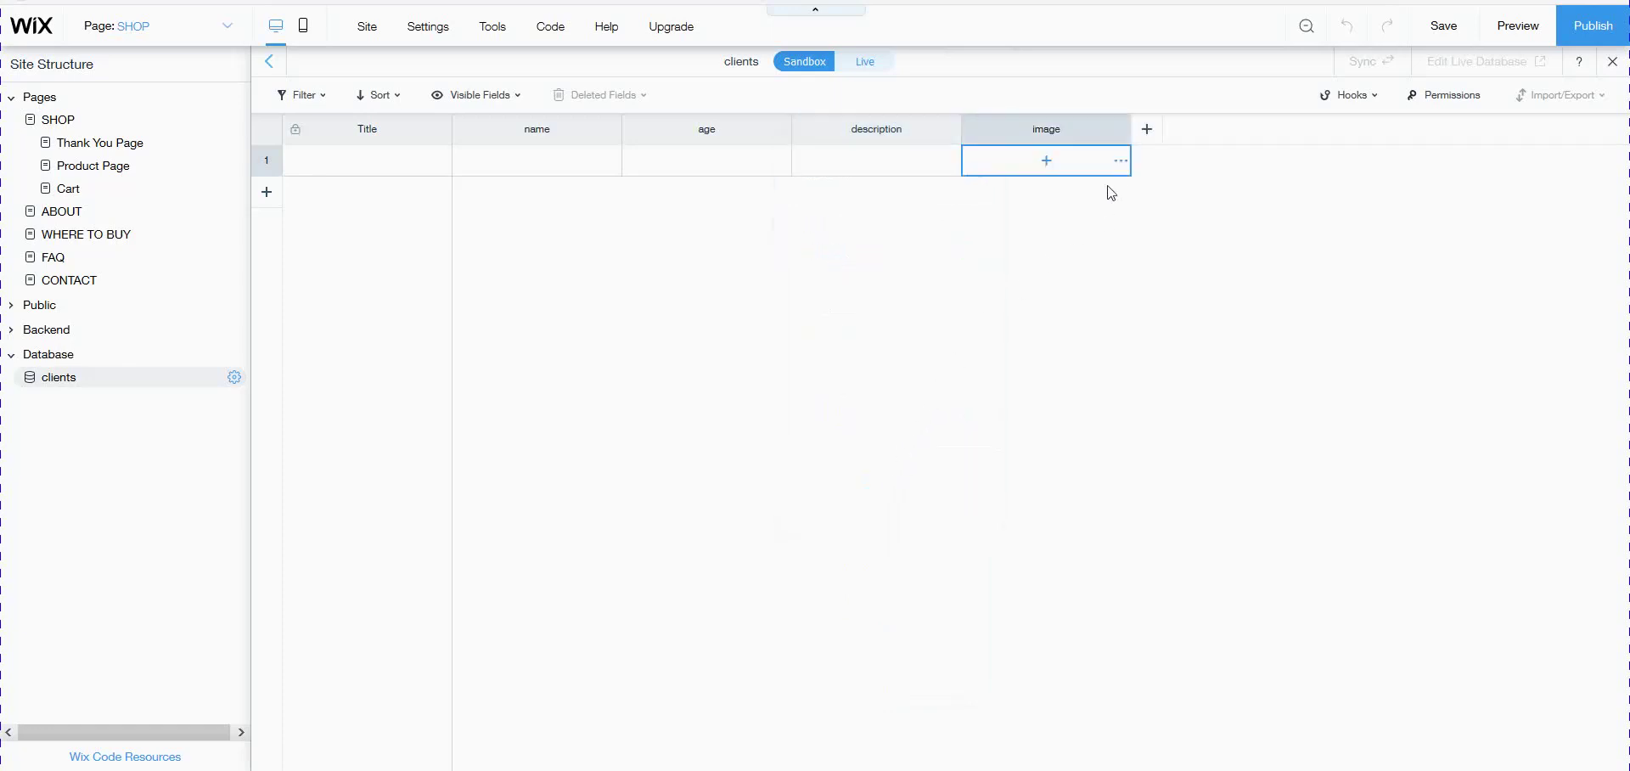
Add a field named "document" of type Document to the clients collection.
left_click(1144, 133)
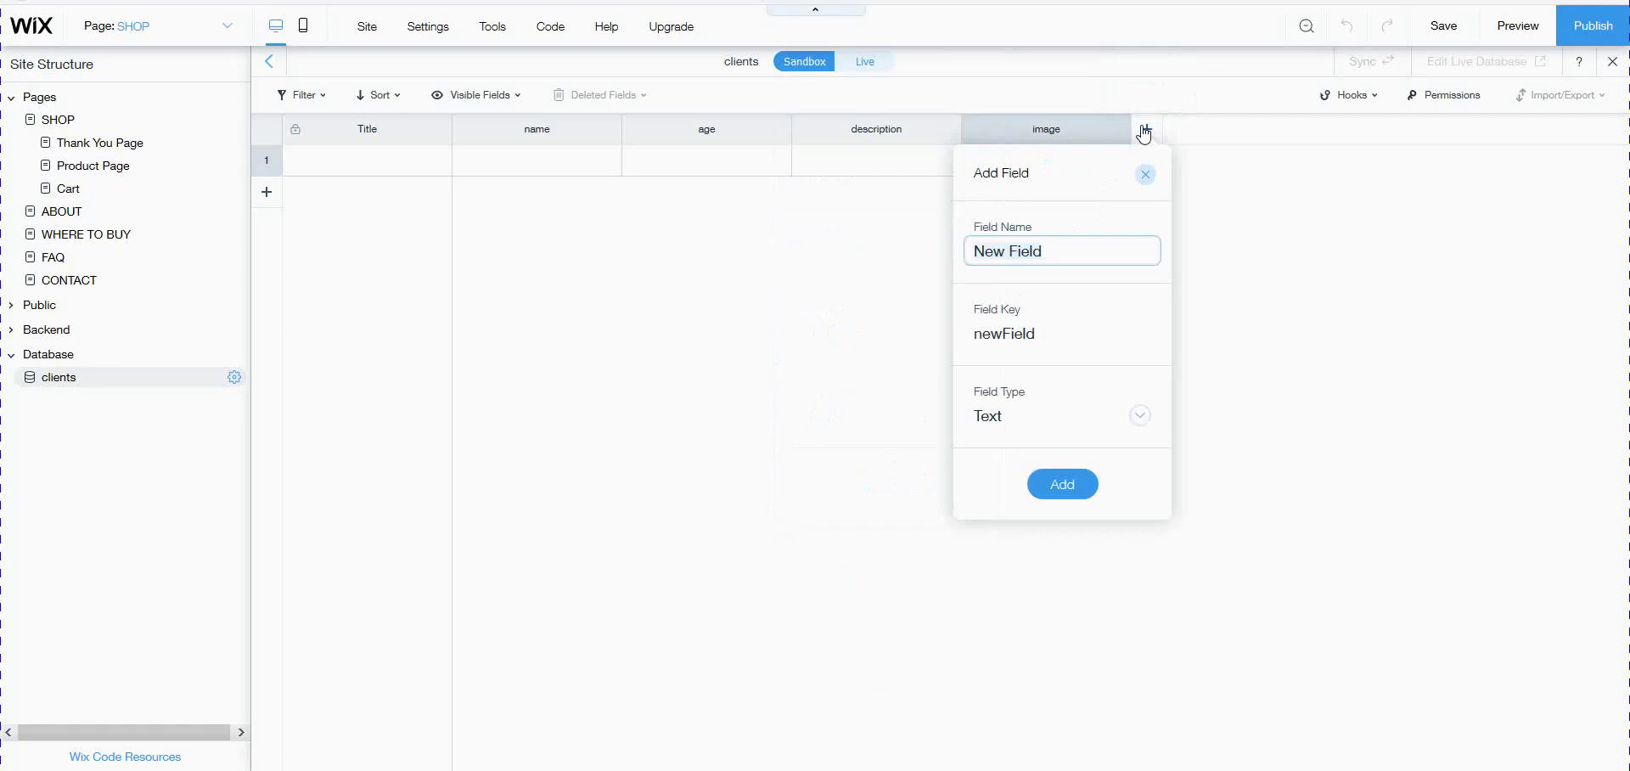
type("document")
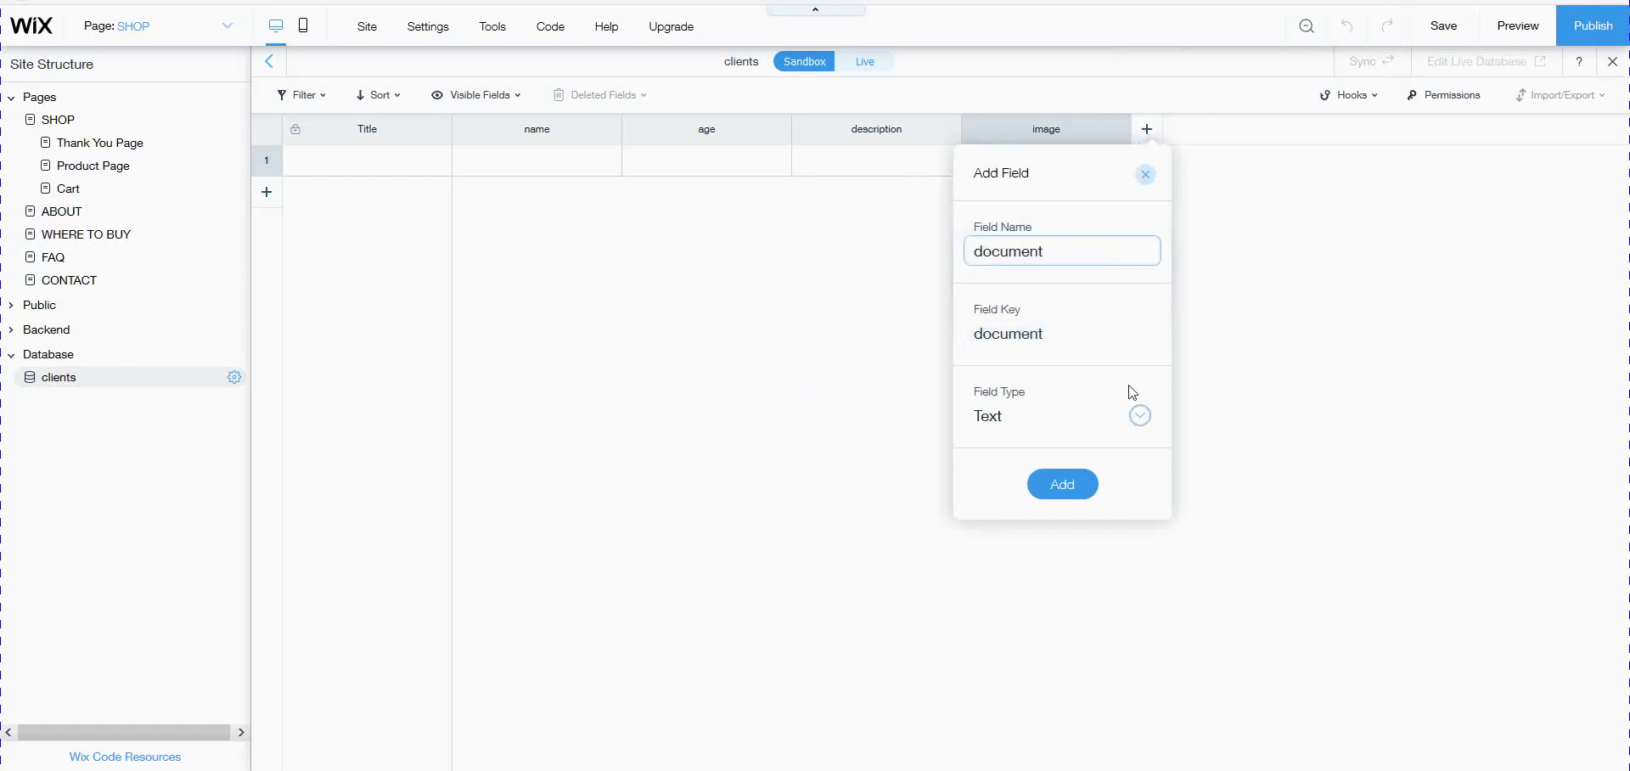
left_click(1137, 415)
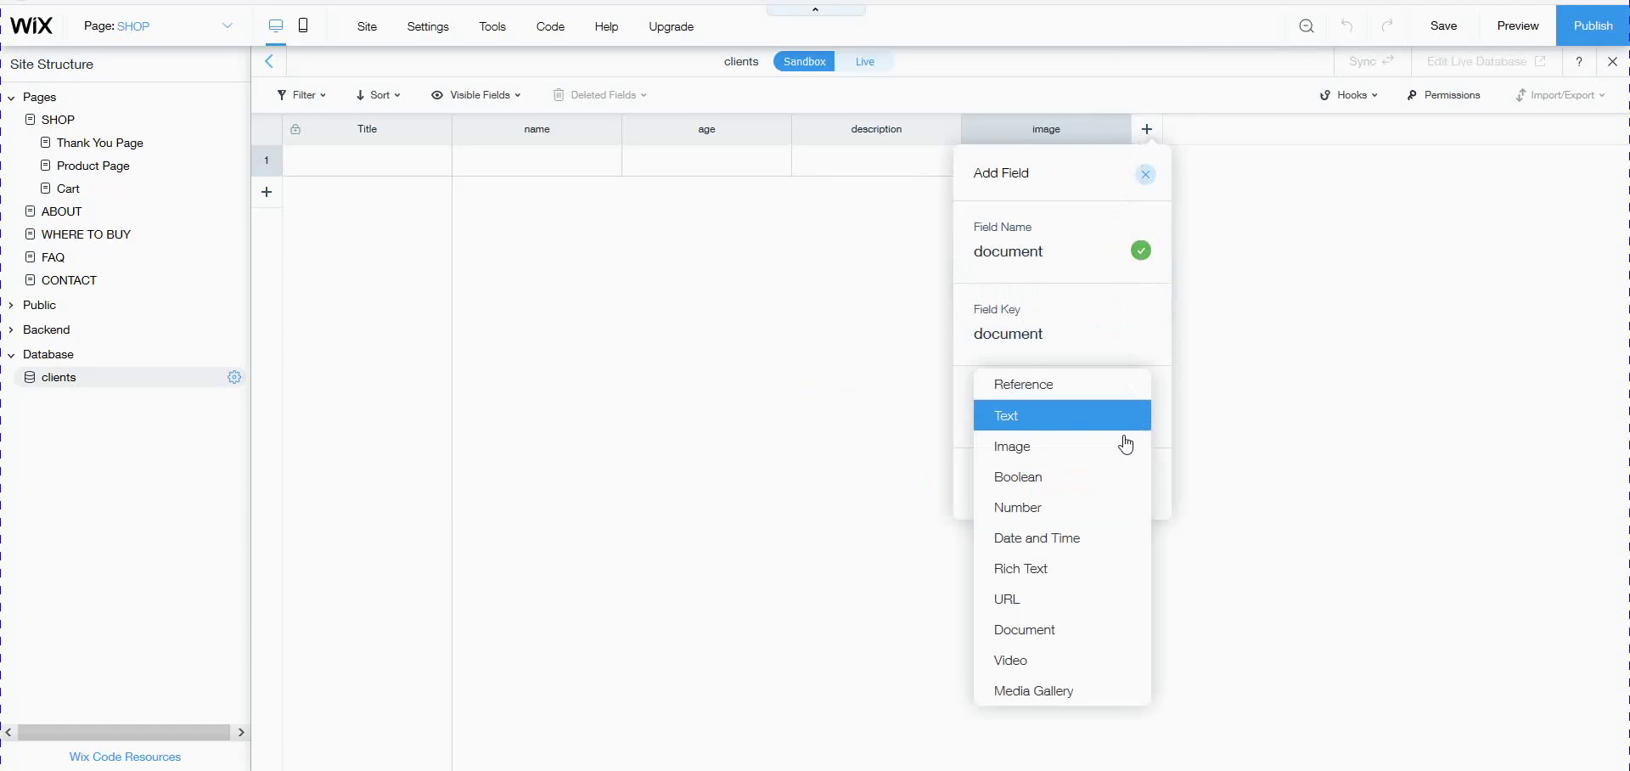
left_click(1052, 632)
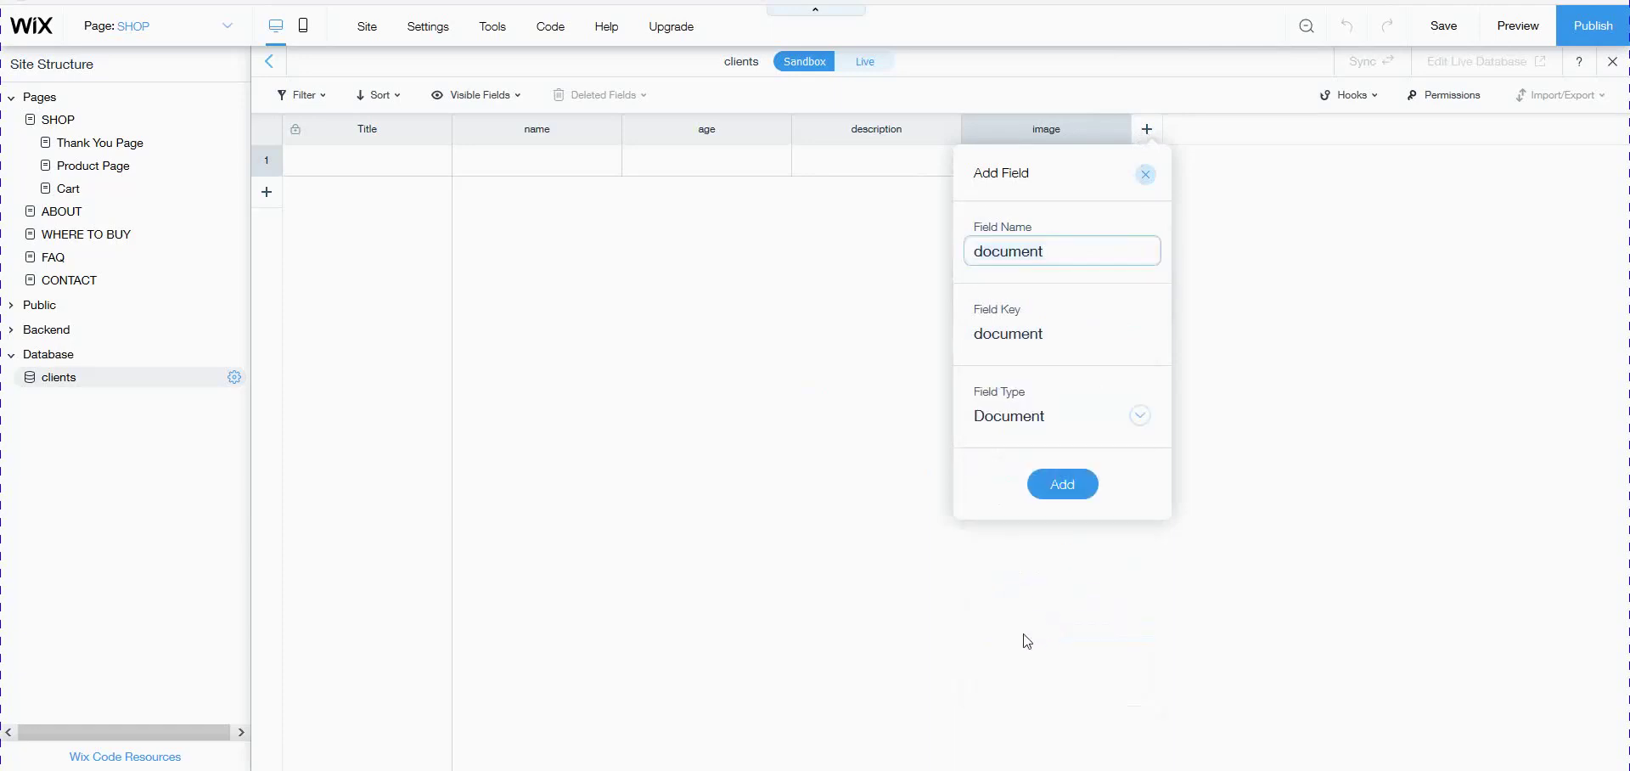
left_click(1053, 488)
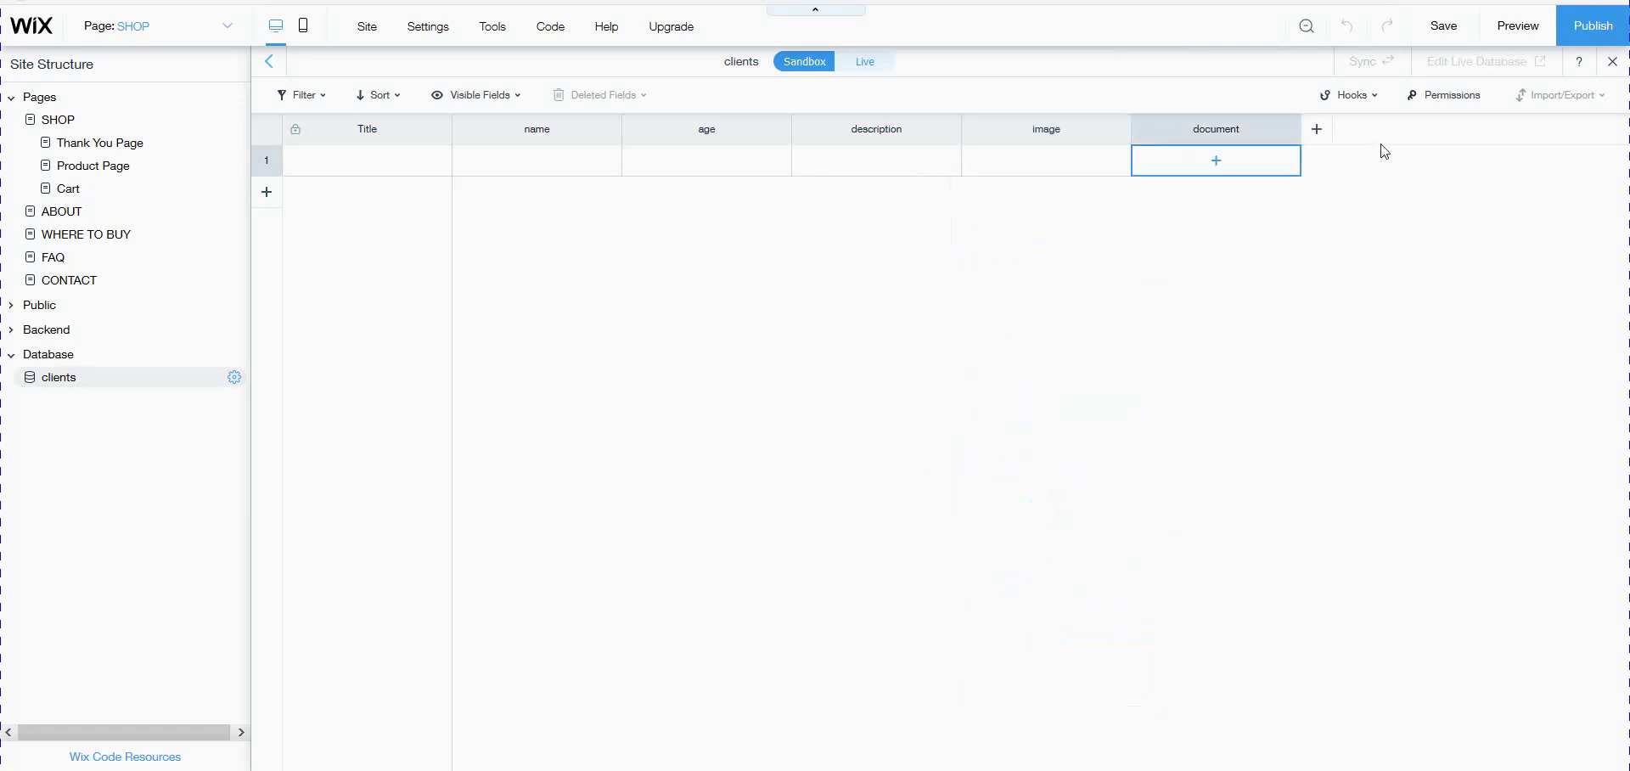
left_click(1317, 129)
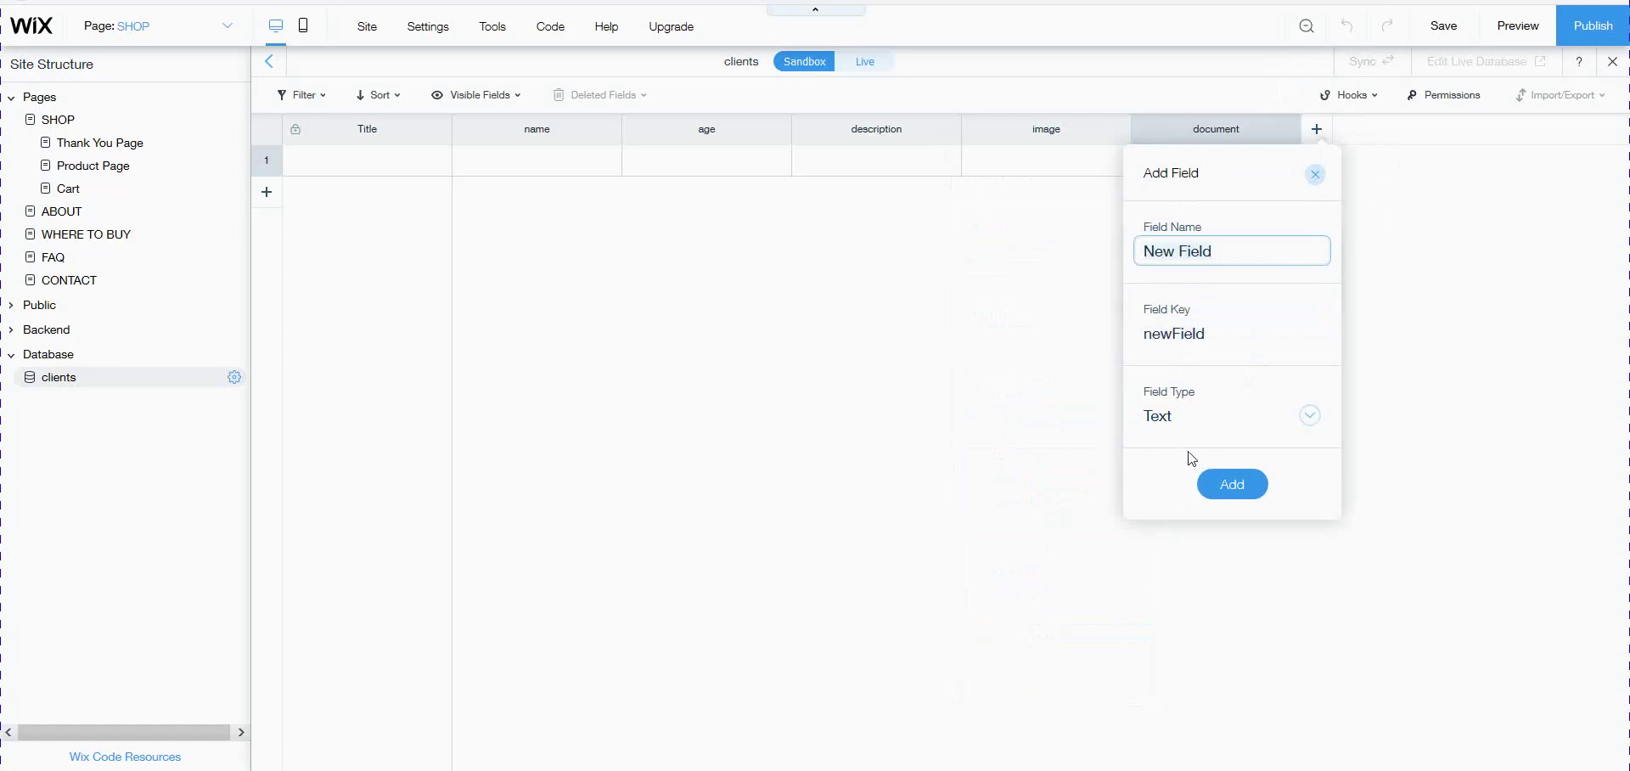
left_click(1170, 426)
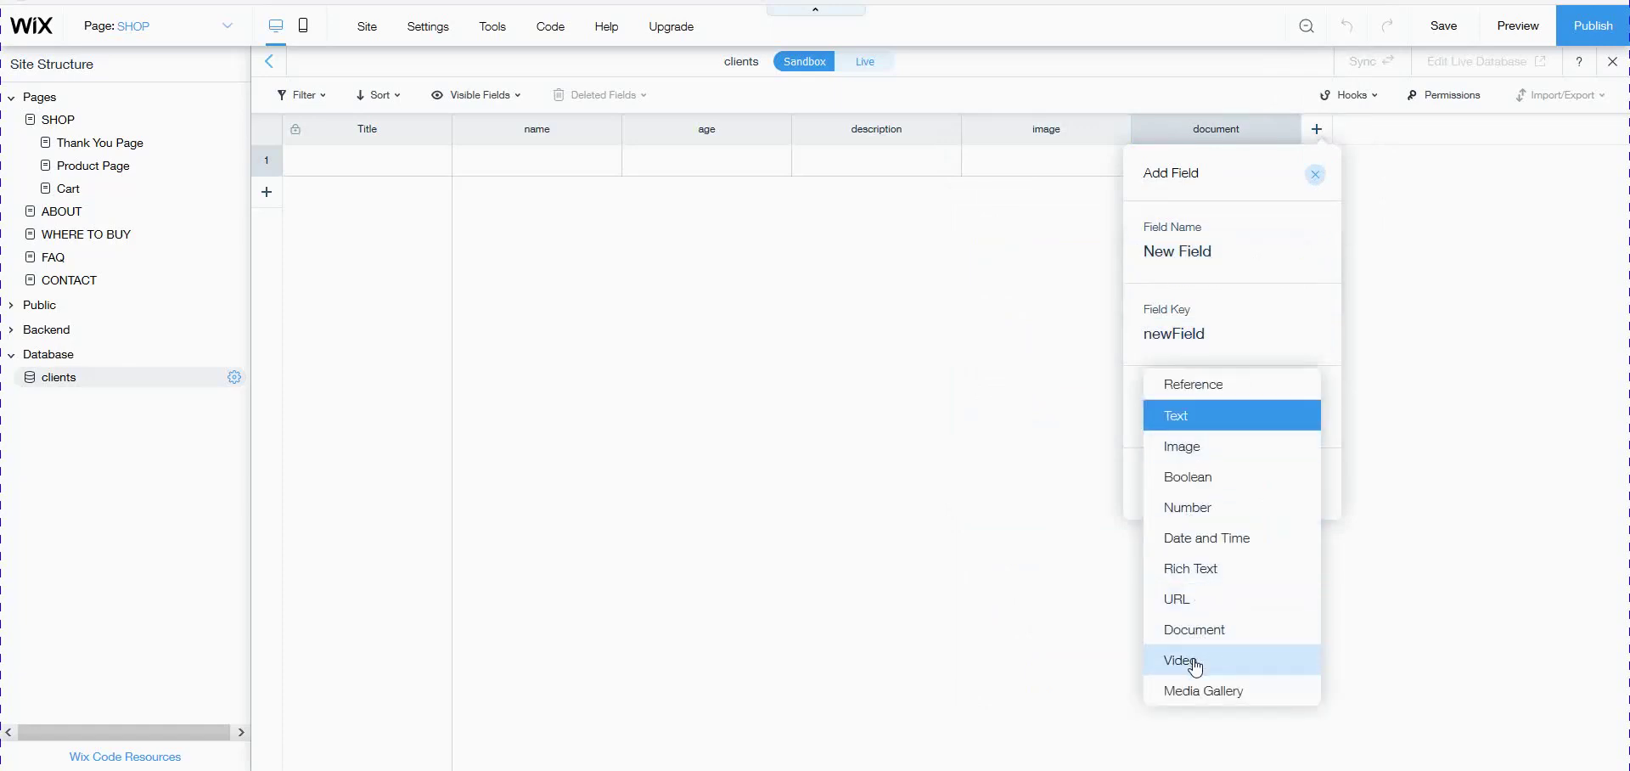
left_click(1059, 600)
Save the site under the free Wix.com domain with the address ending mysite-3 and close the confirmation.
left_click(1441, 38)
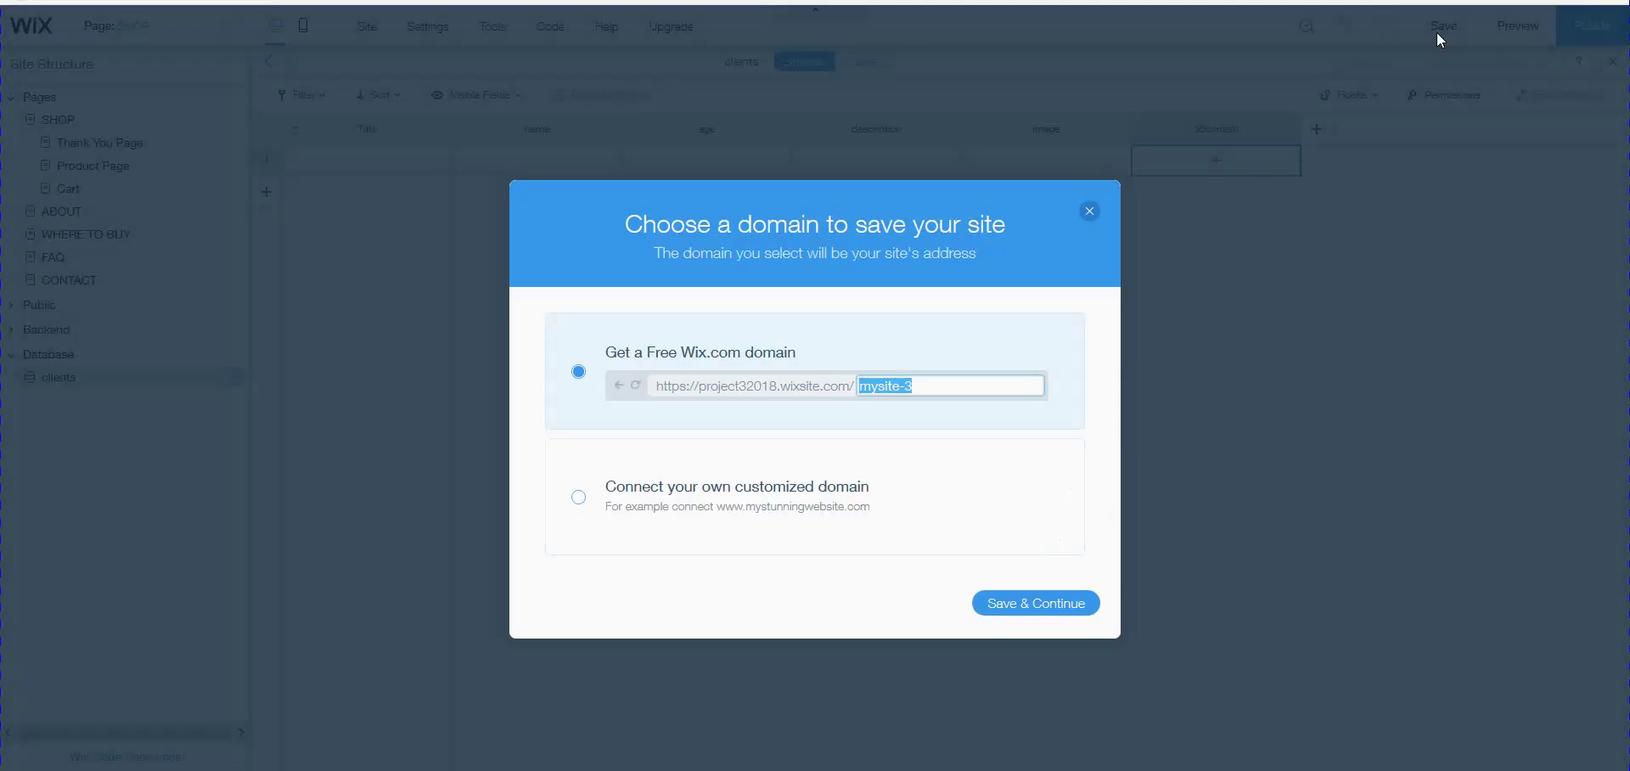
left_click(1041, 609)
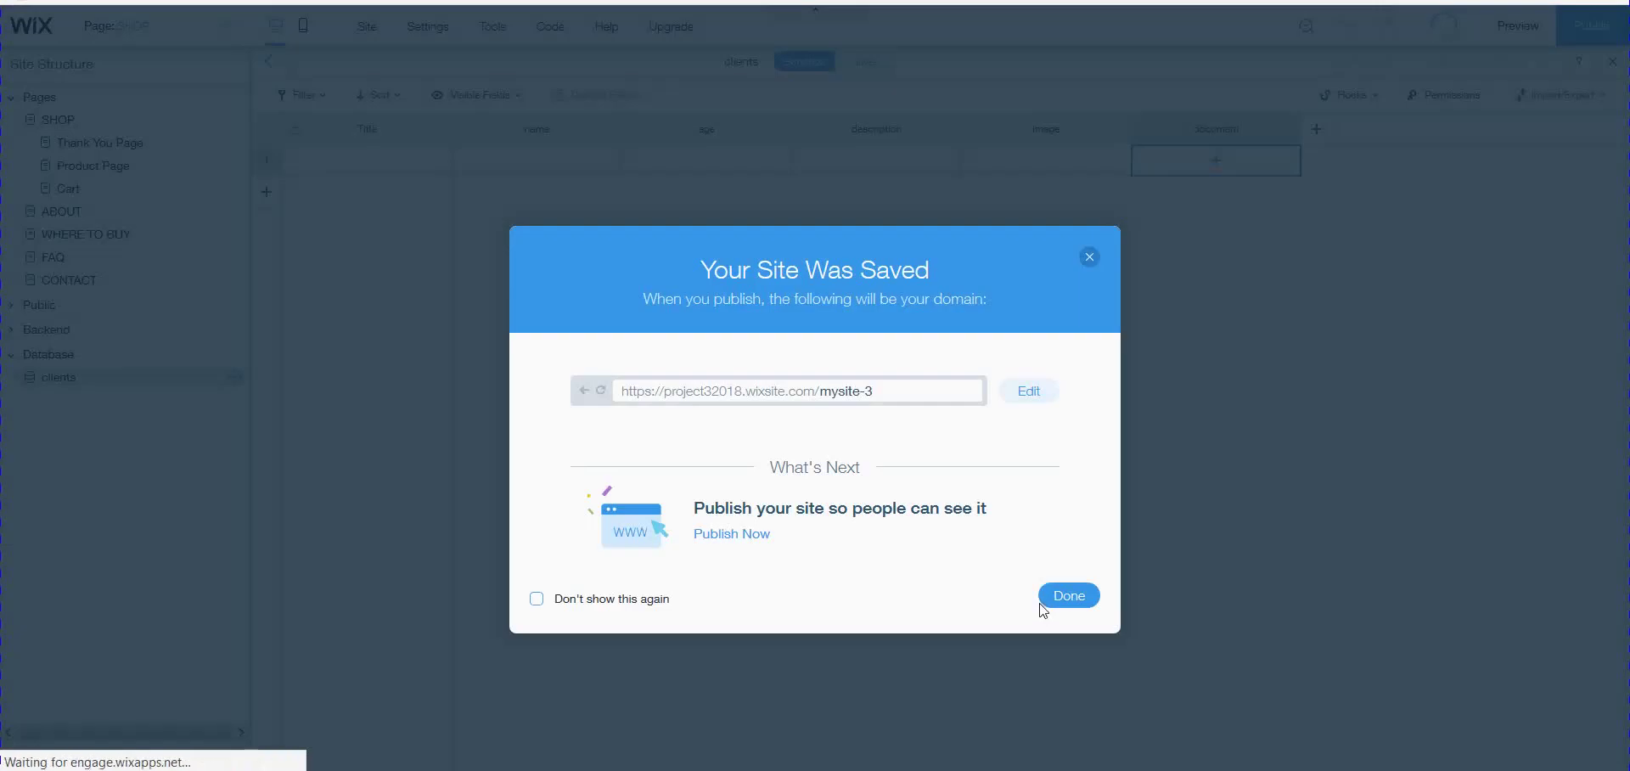
left_click(1055, 604)
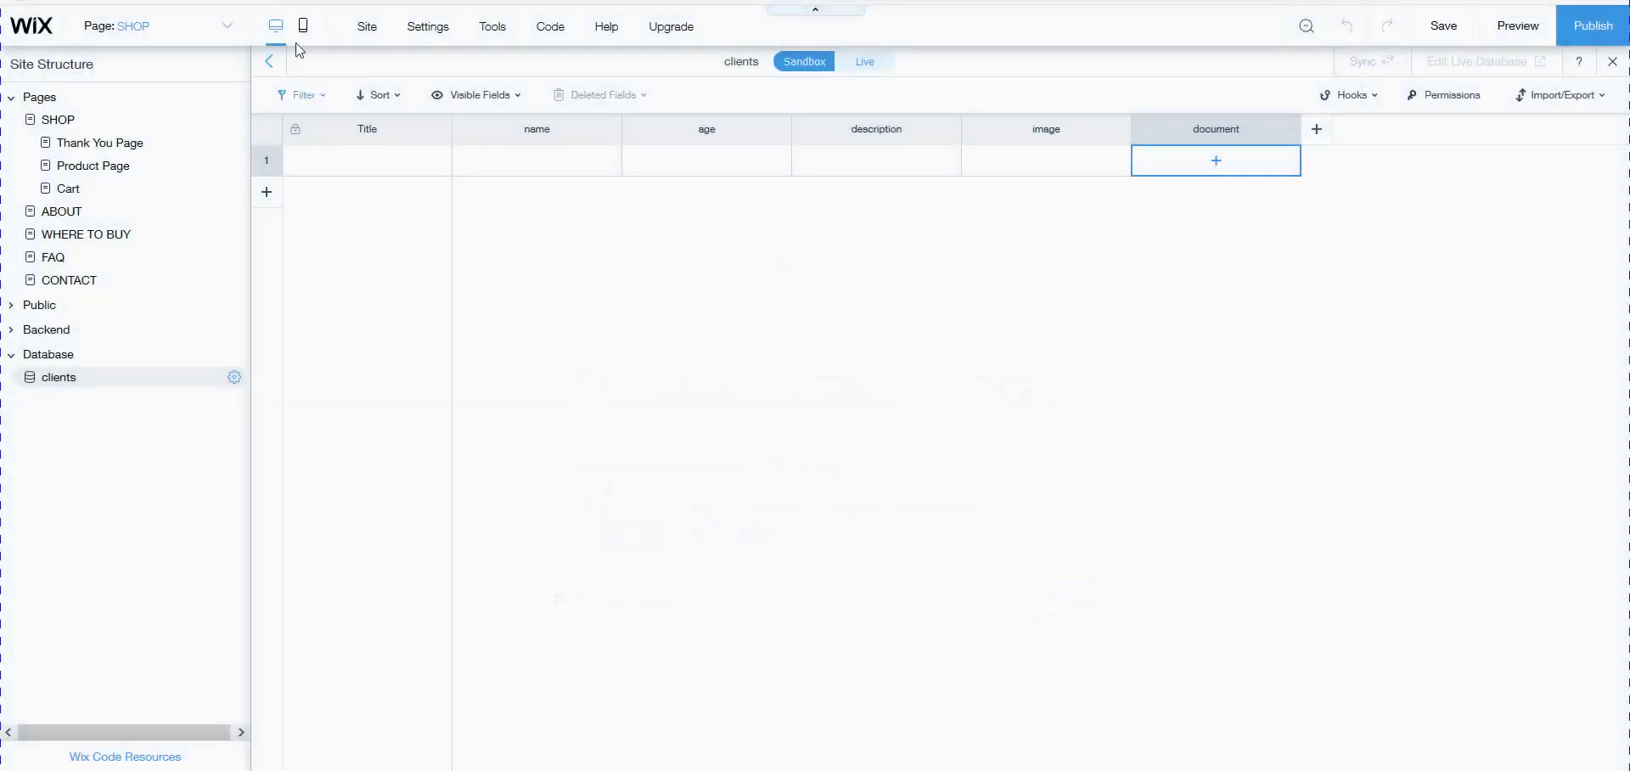
Add a new page named "clients" to the site menu.
left_click(236, 40)
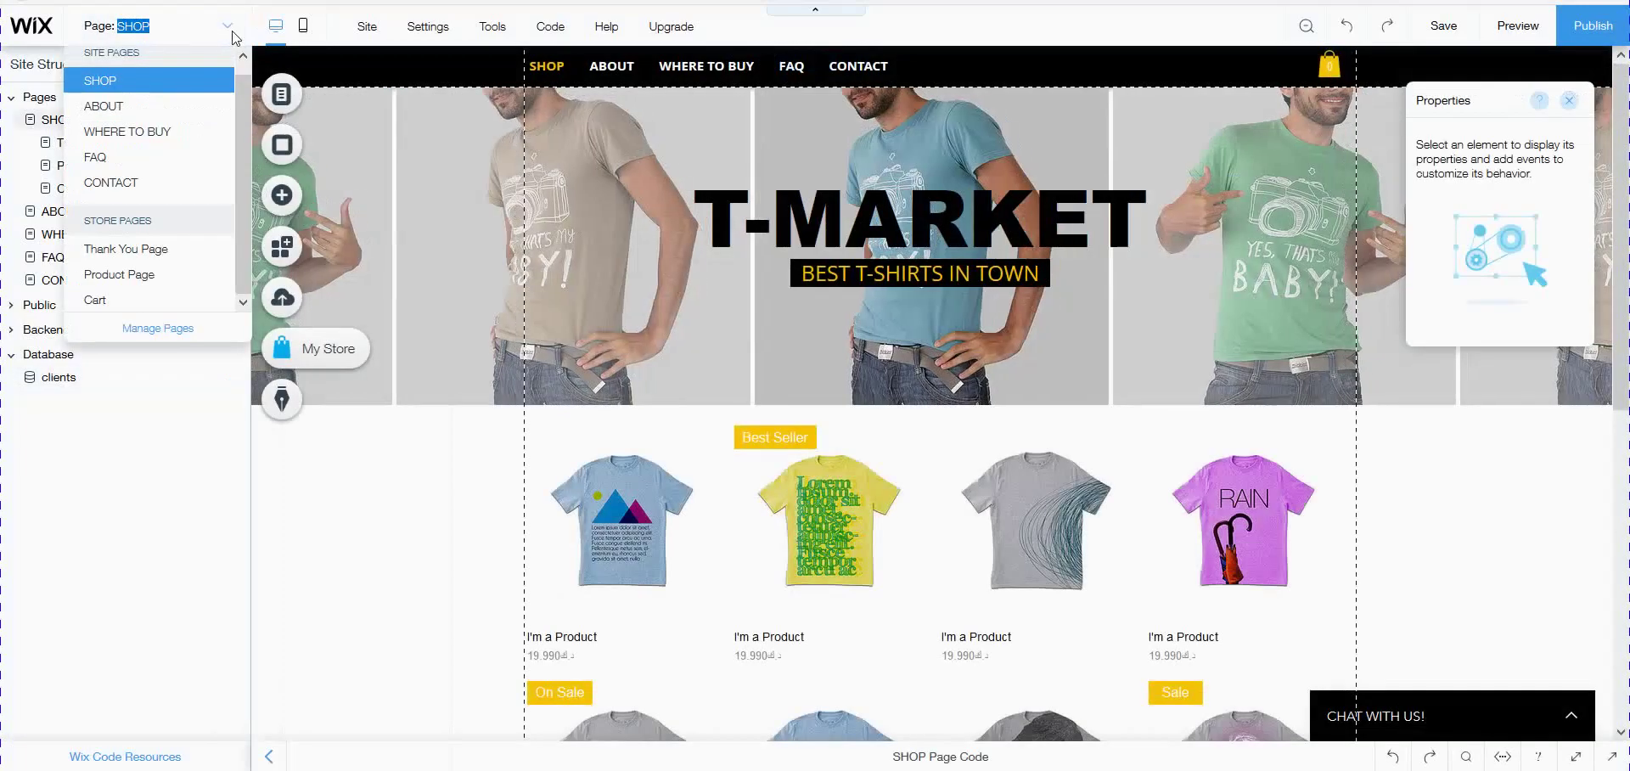
left_click(158, 330)
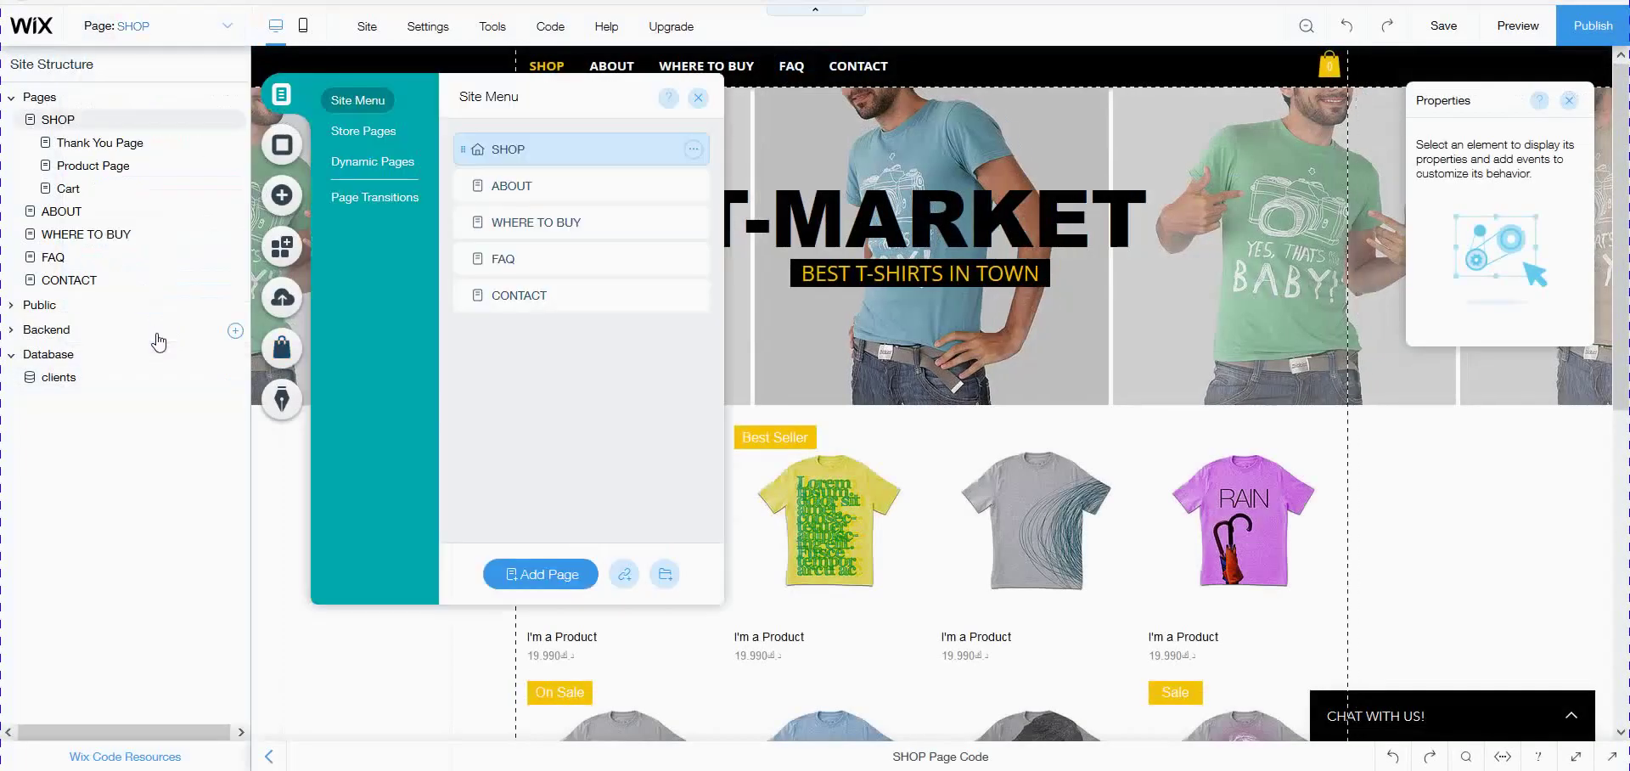
left_click(543, 576)
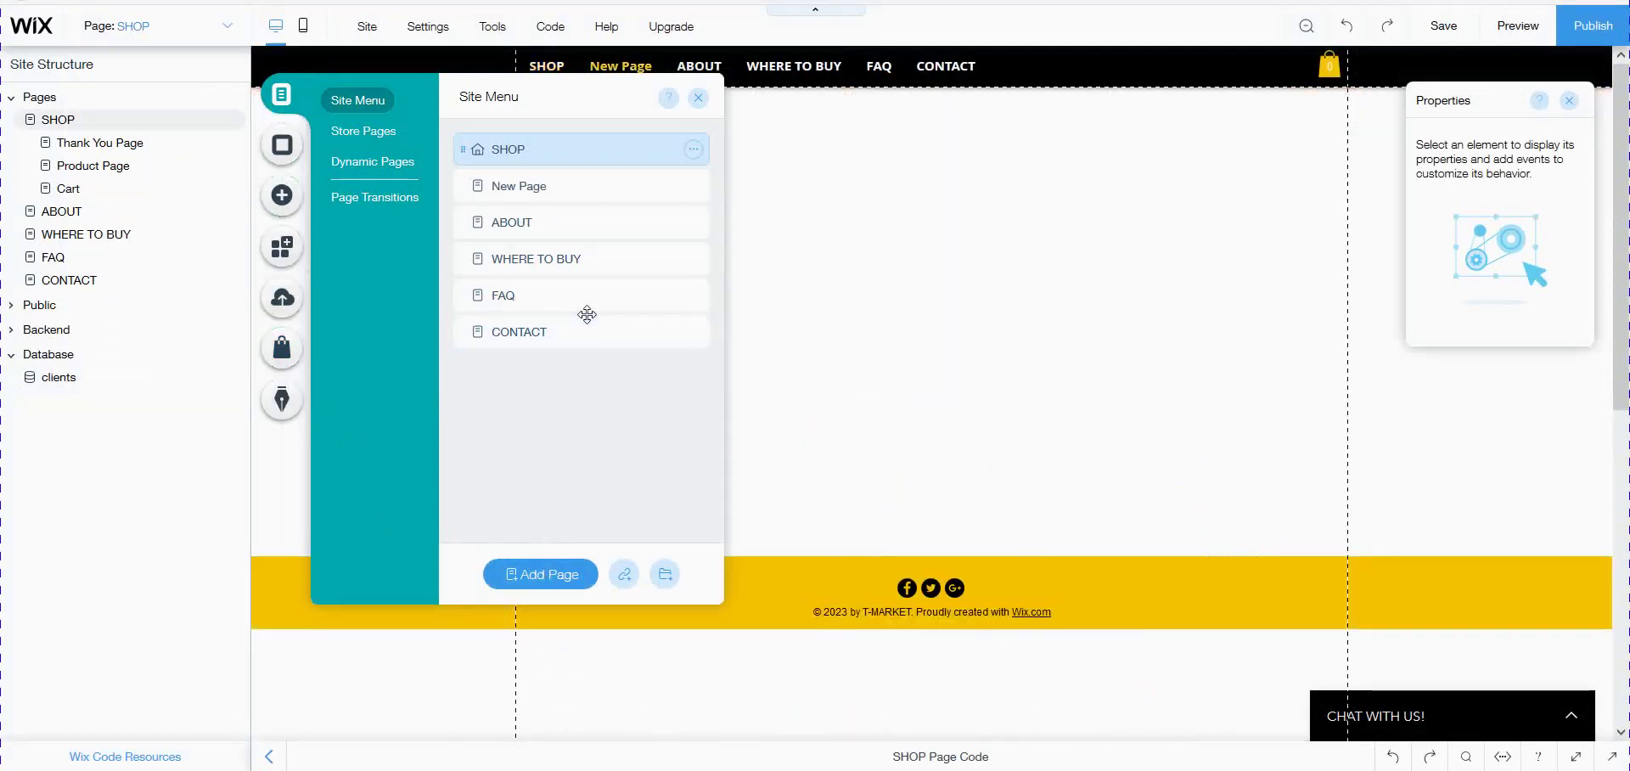
type("s")
key("BackSpace")
type("clients")
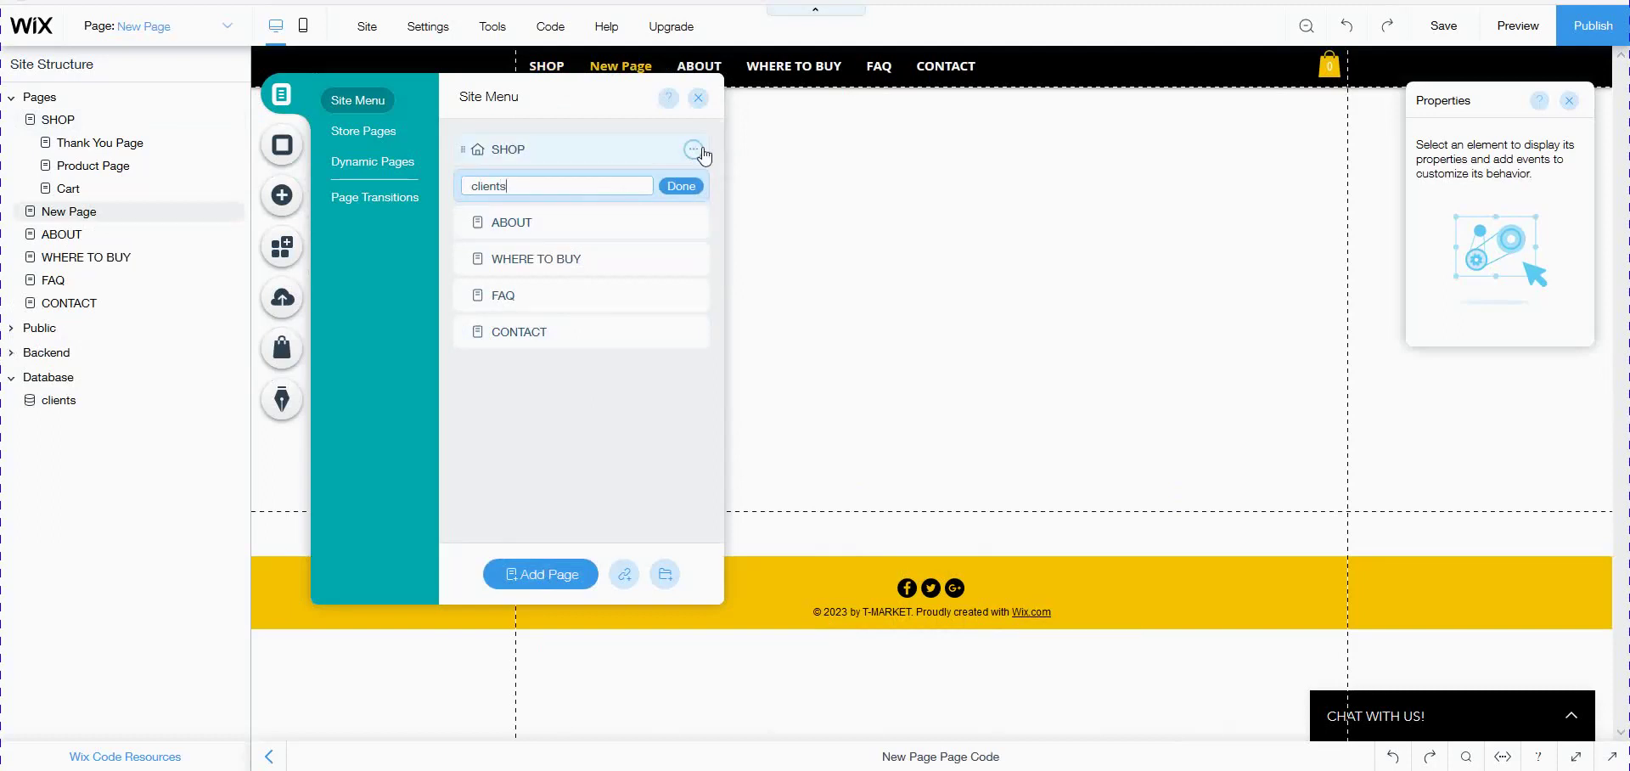
left_click(680, 186)
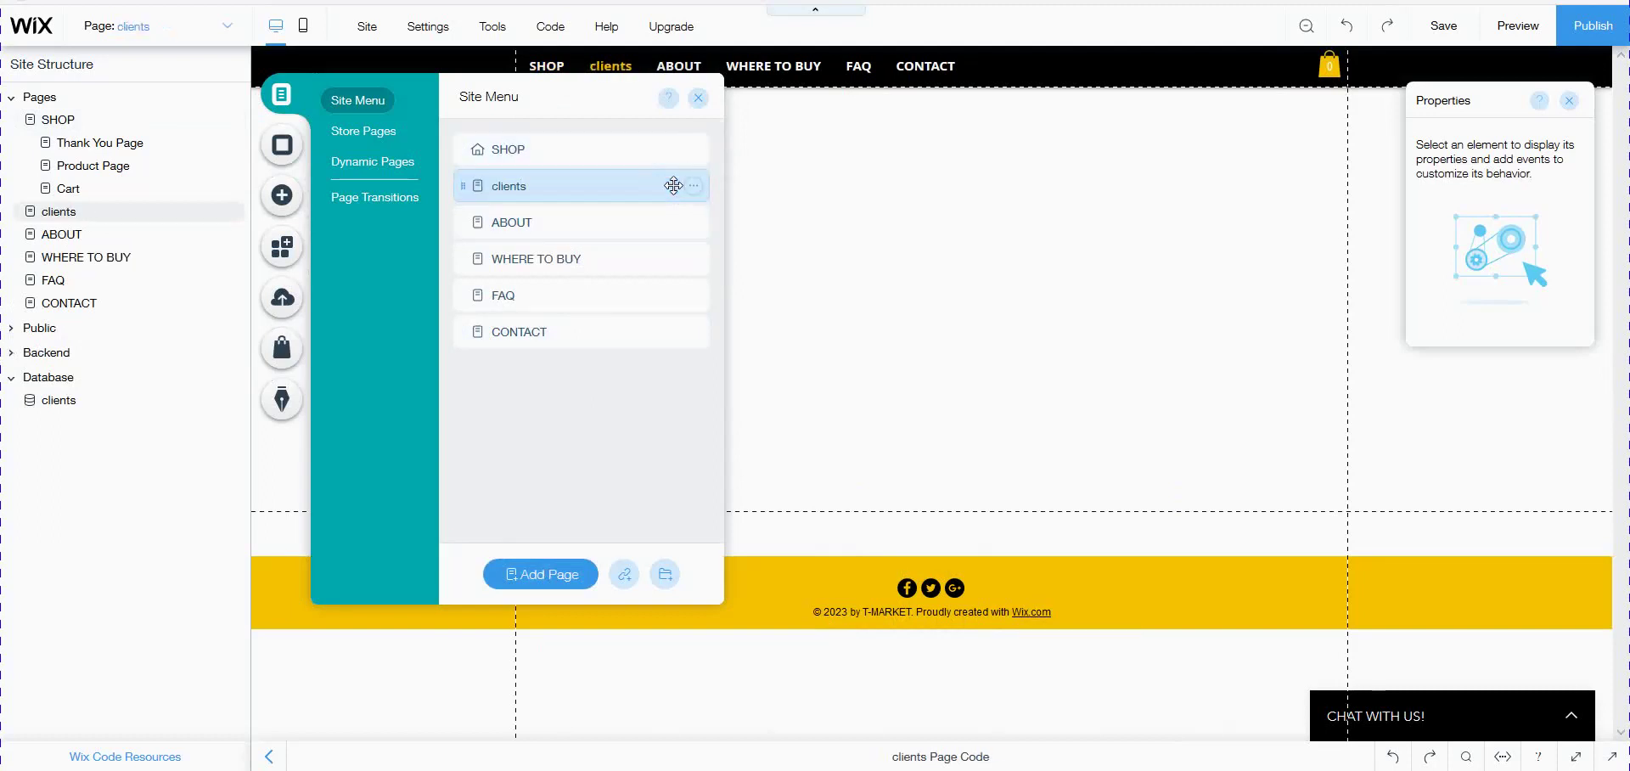
left_click(700, 99)
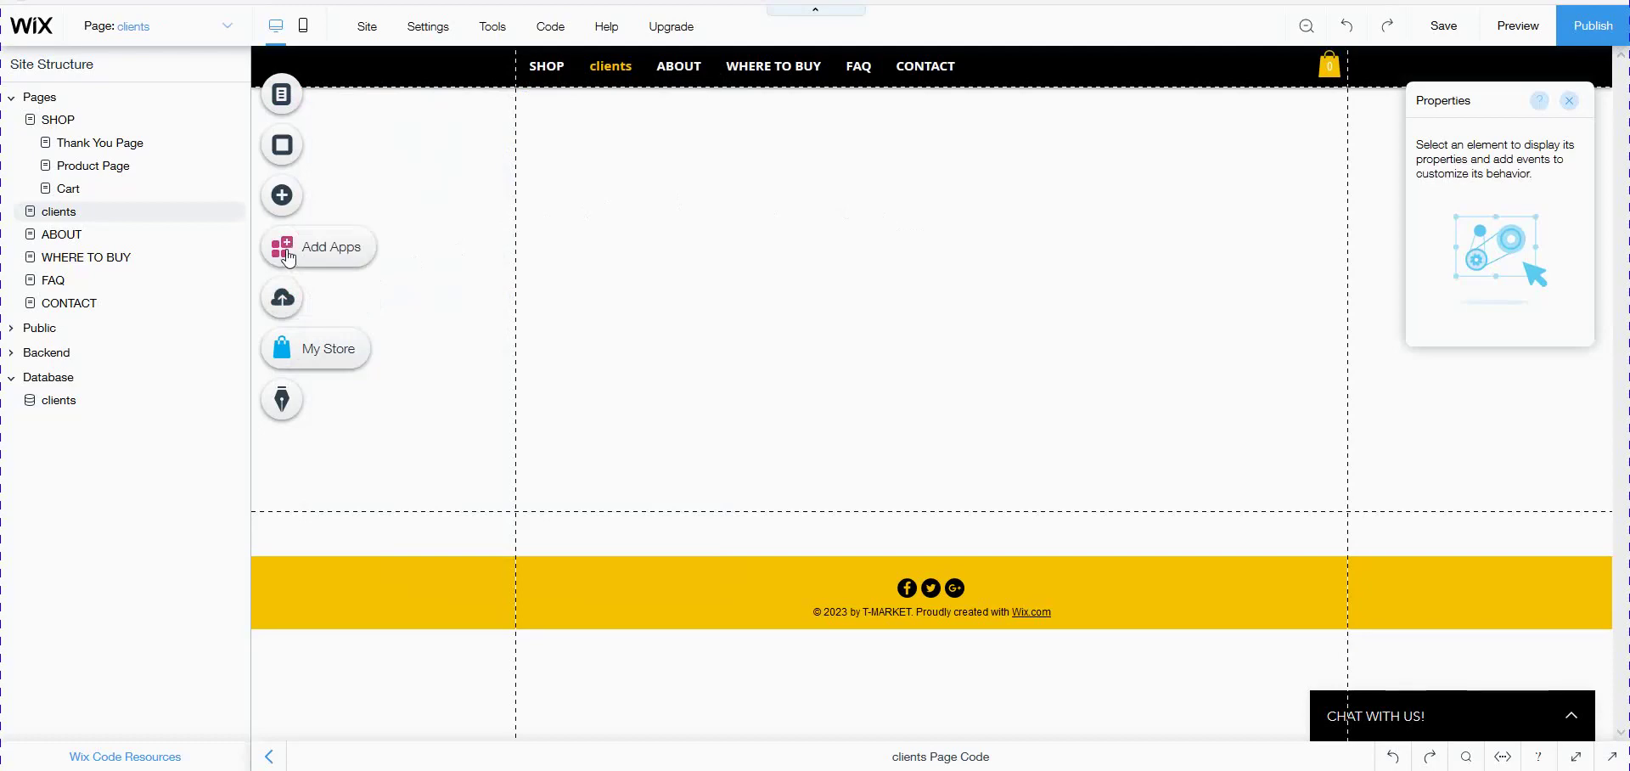
Add a Dataset element to the clients page and place it in the page's upper-right area.
left_click(289, 203)
left_click(360, 453)
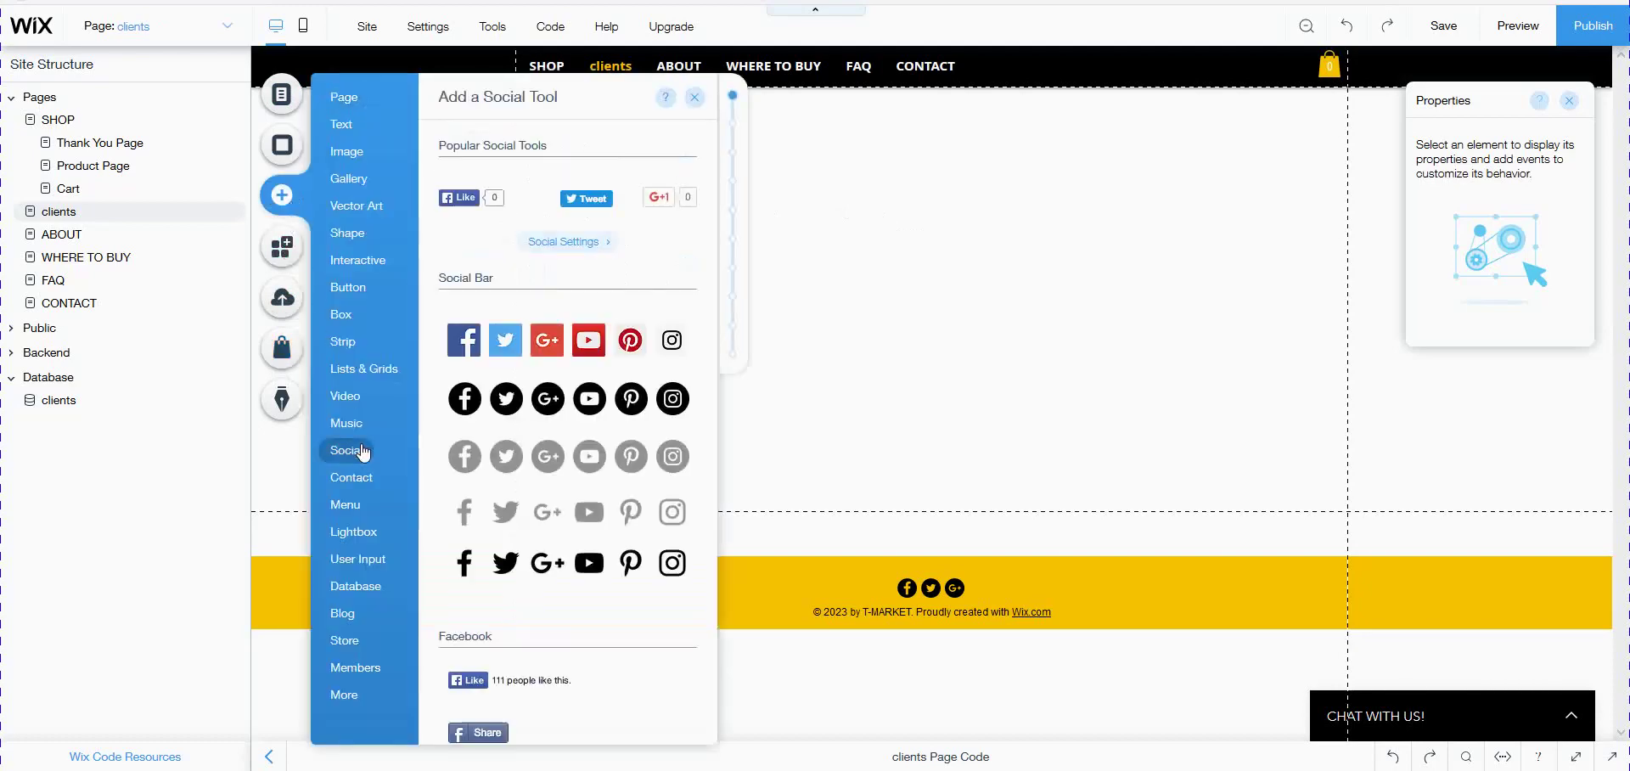
left_click(354, 587)
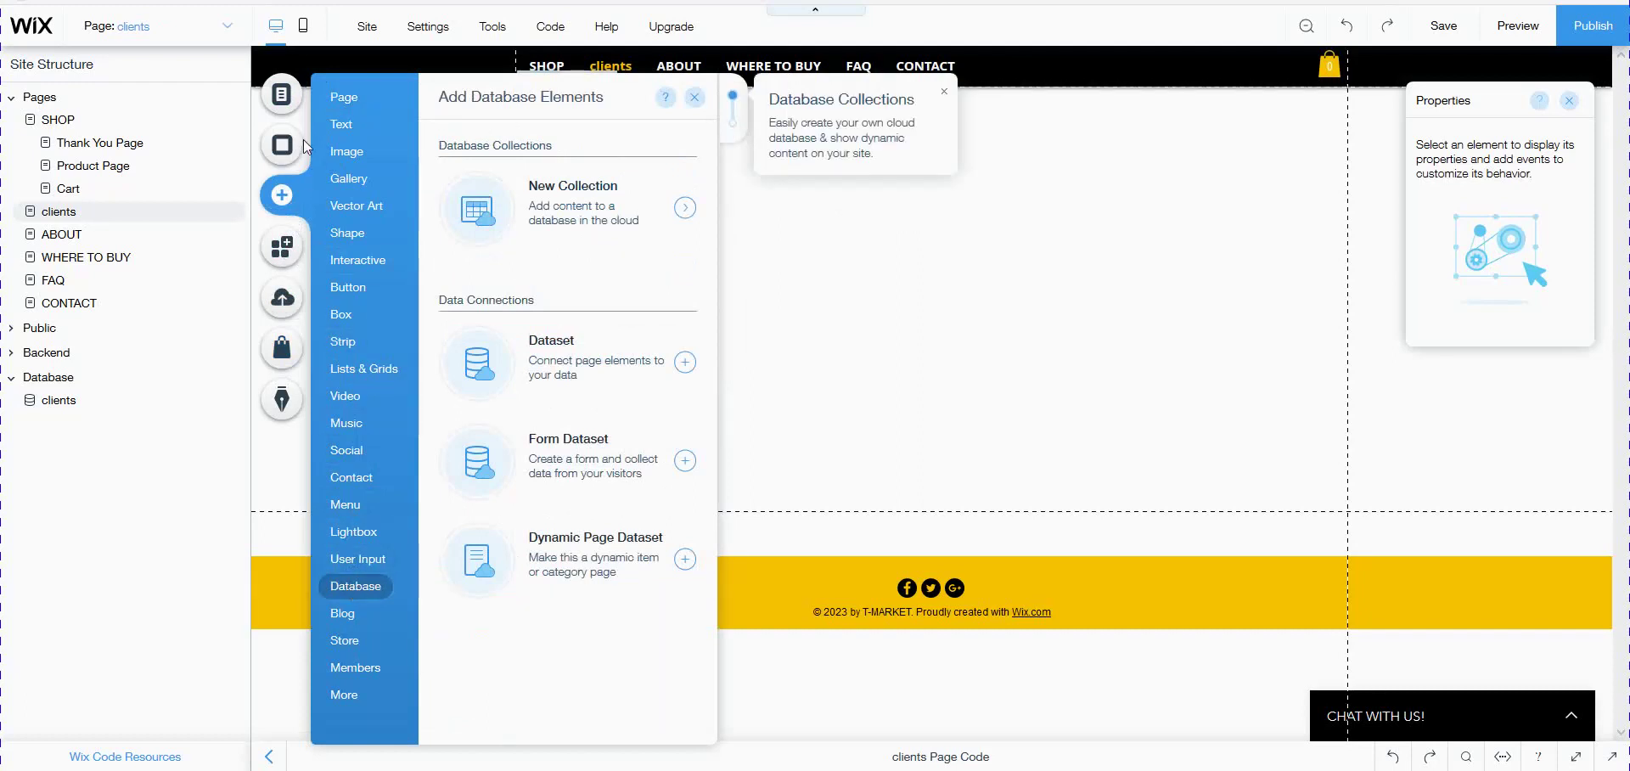
mouse_move(347, 598)
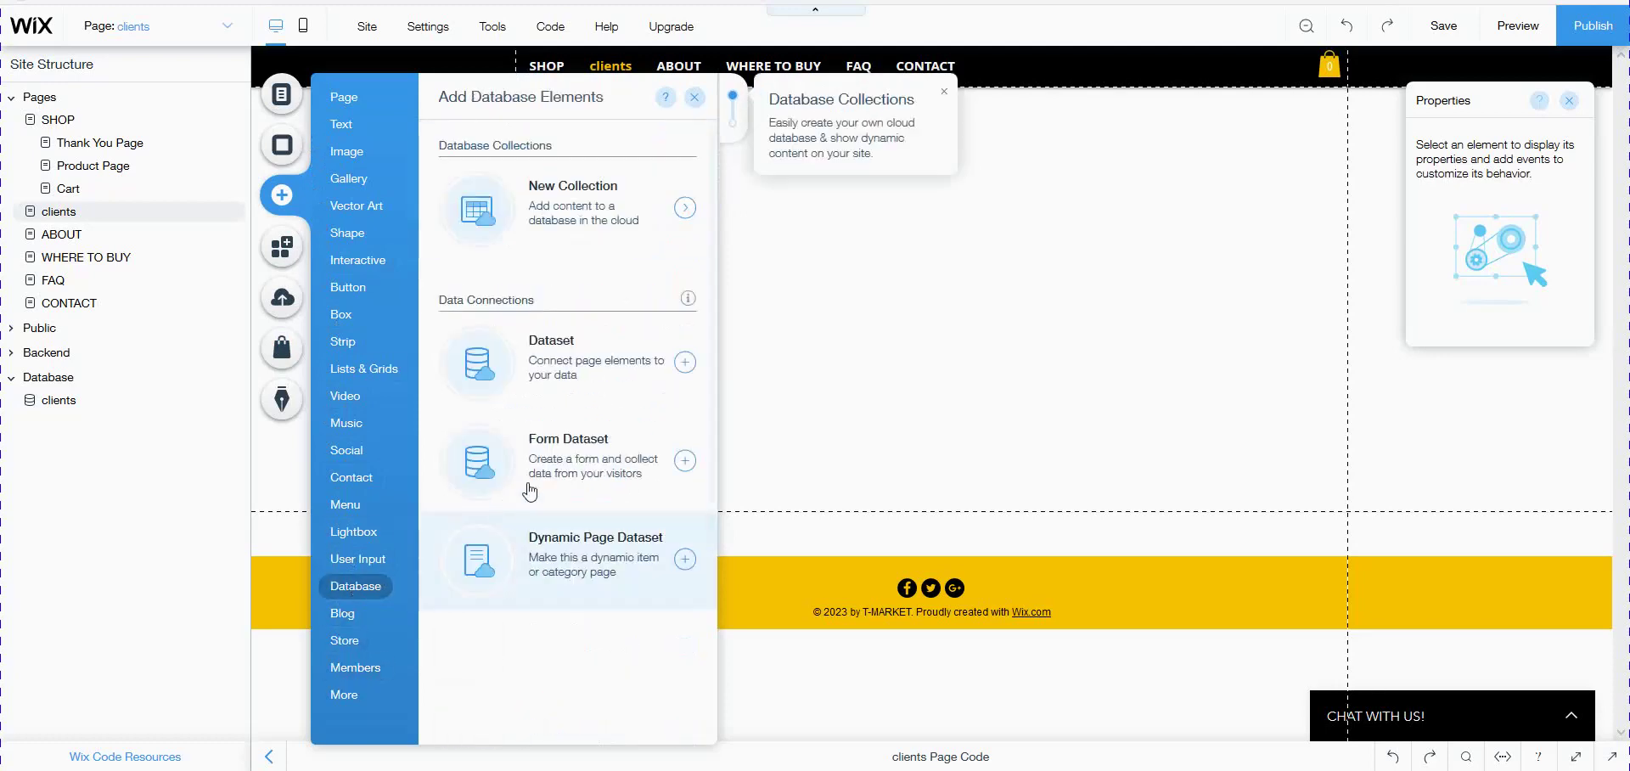
left_click(555, 375)
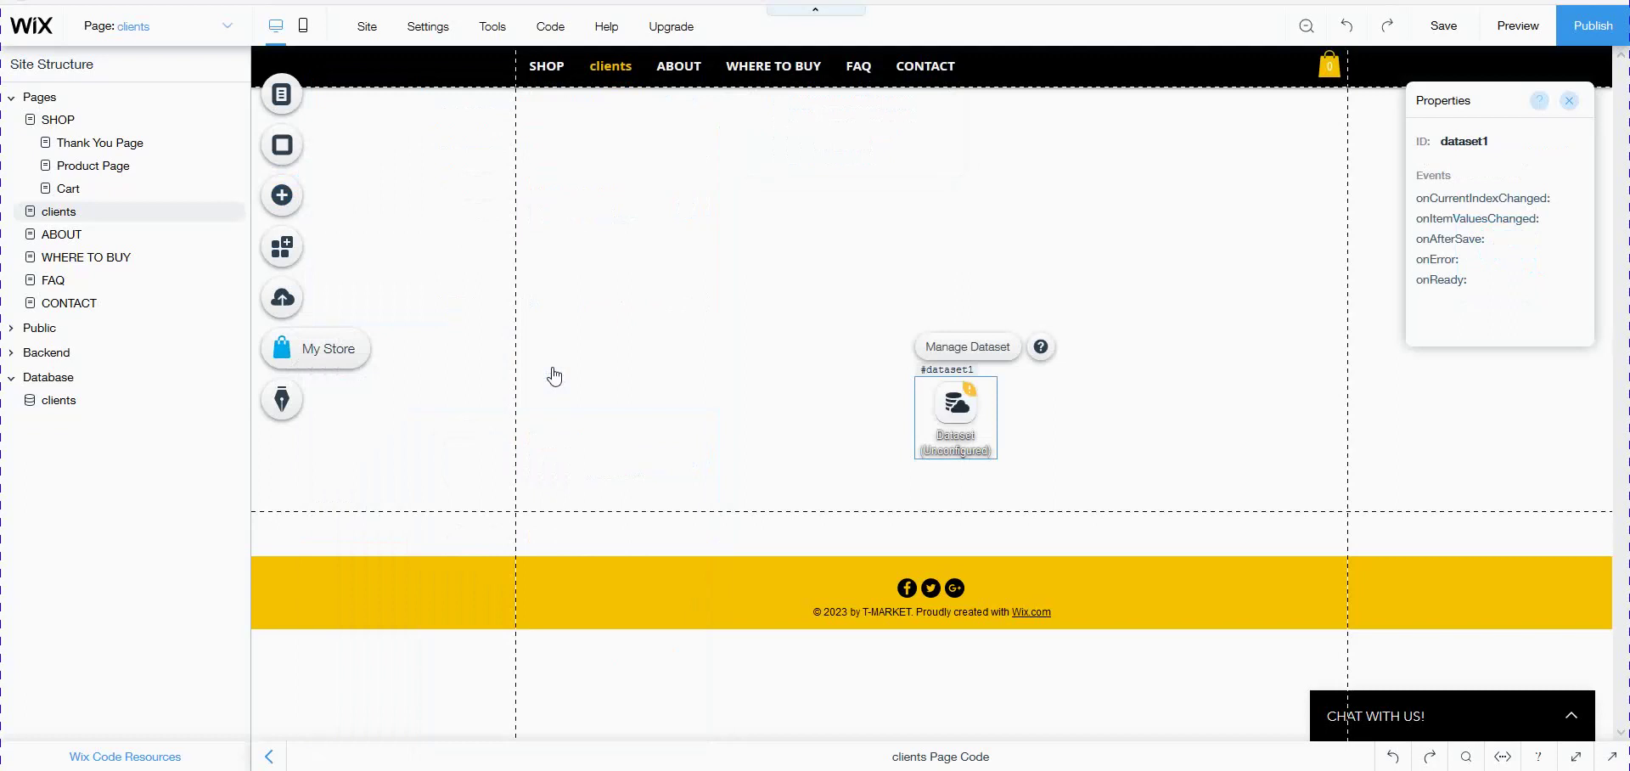
left_click_drag(914, 440, 1253, 205)
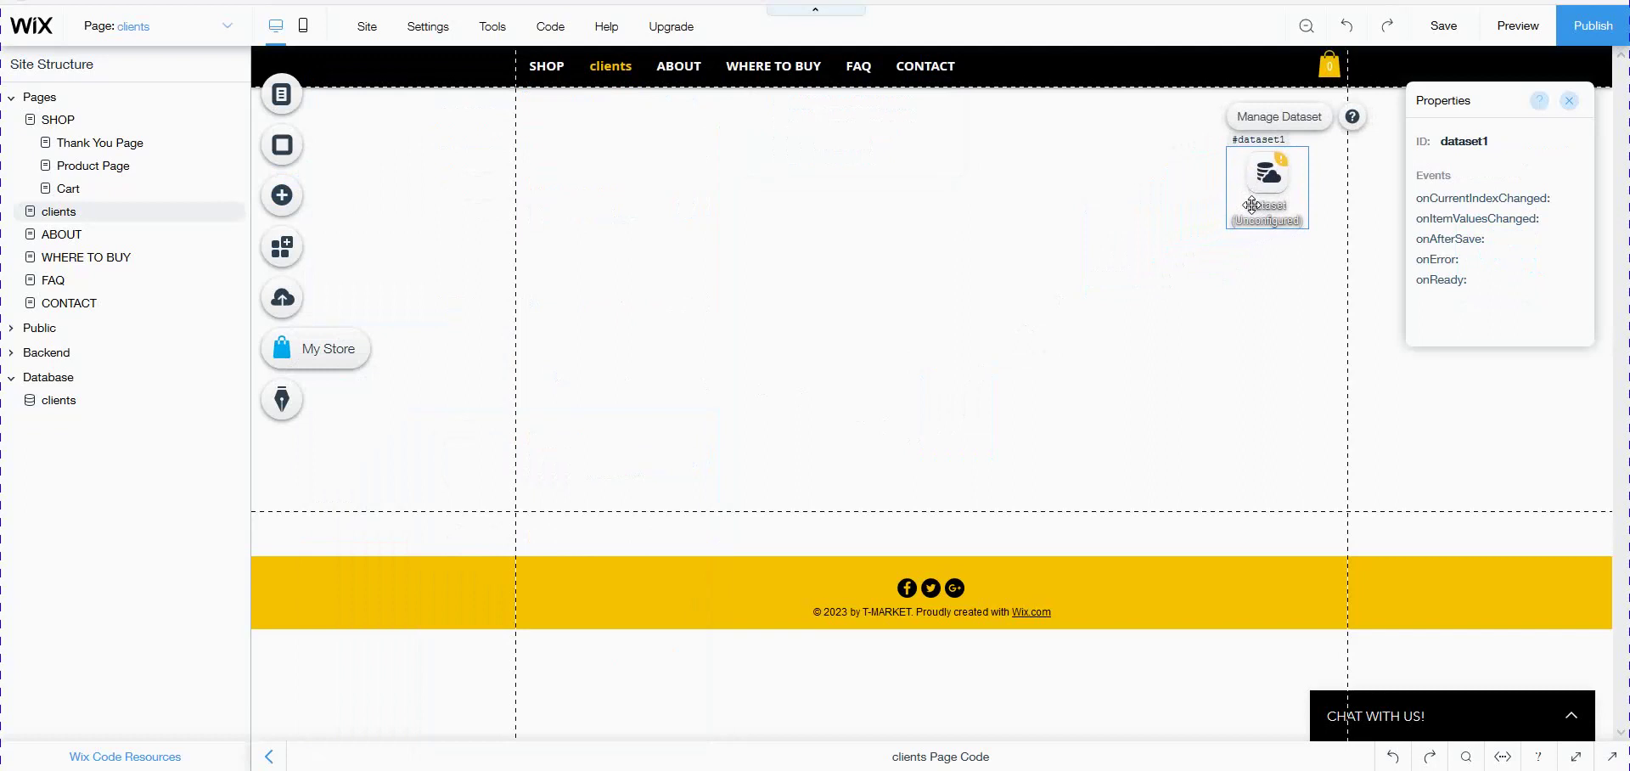
Connect the dataset to the clients collection and set its mode to Write-only.
left_click(1286, 119)
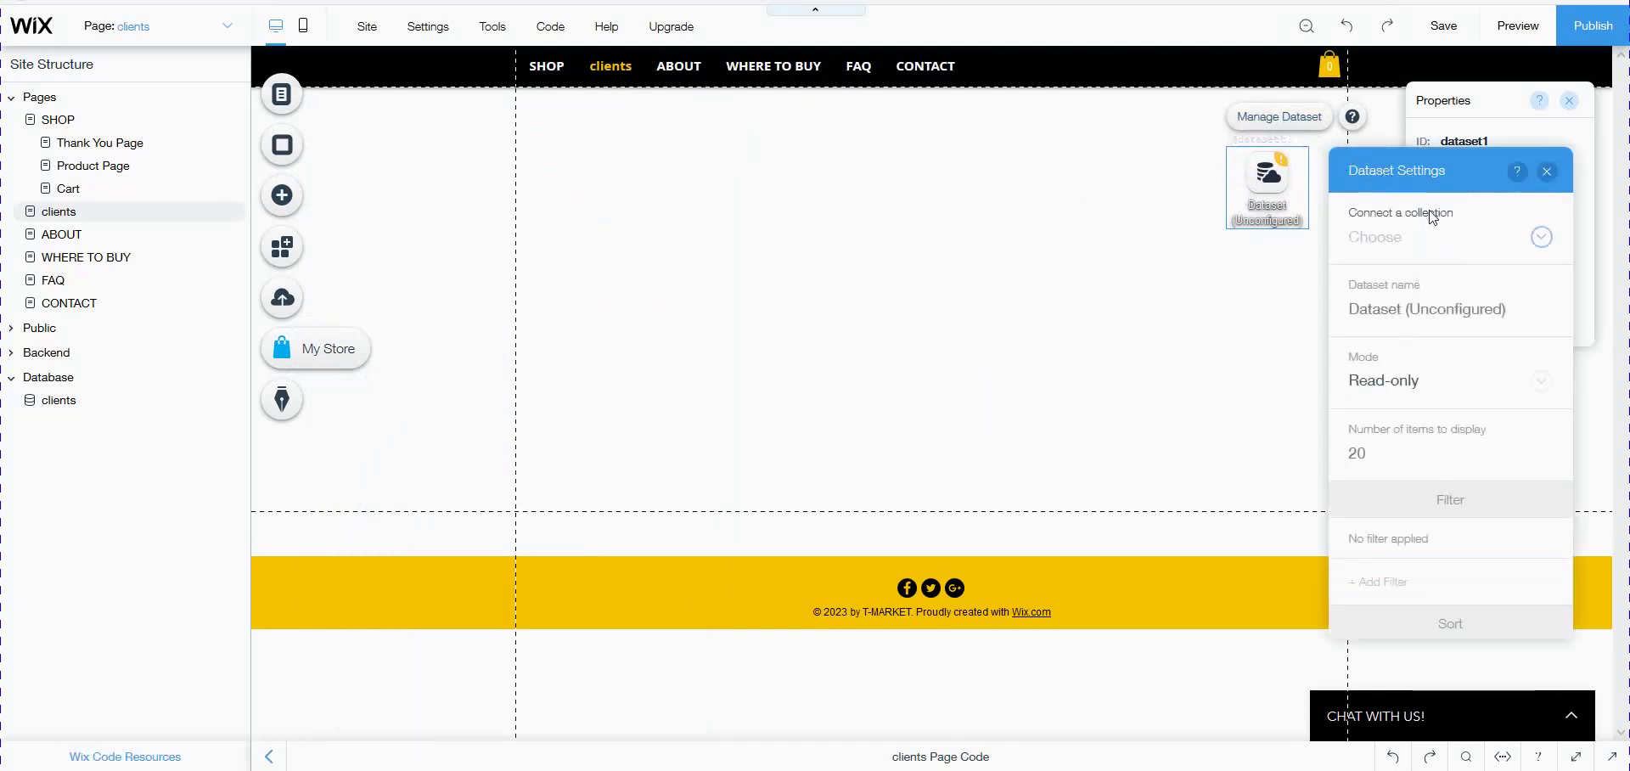
left_click(1432, 237)
left_click(1412, 268)
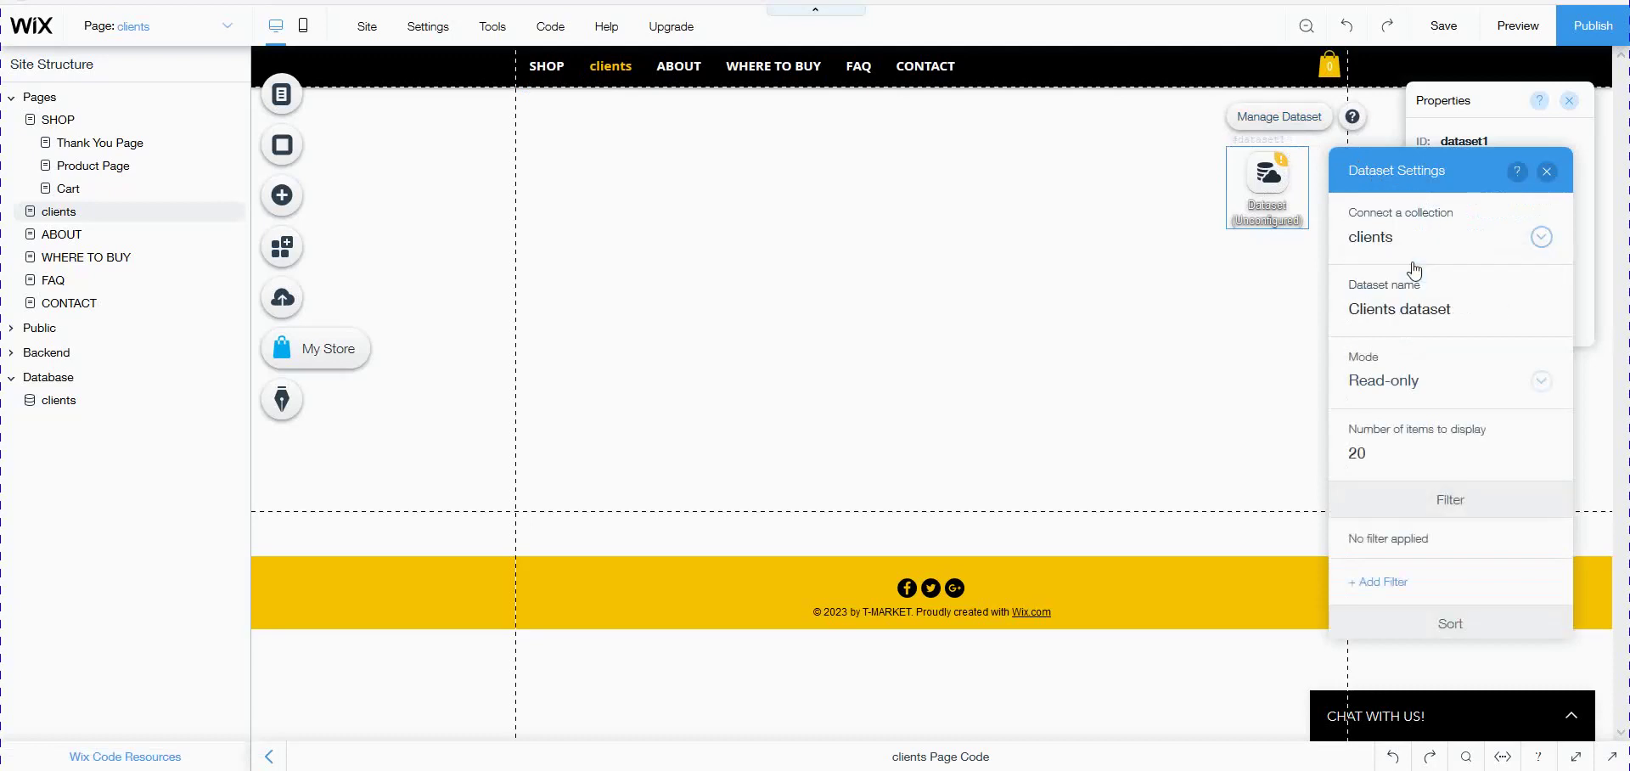
left_click(1418, 392)
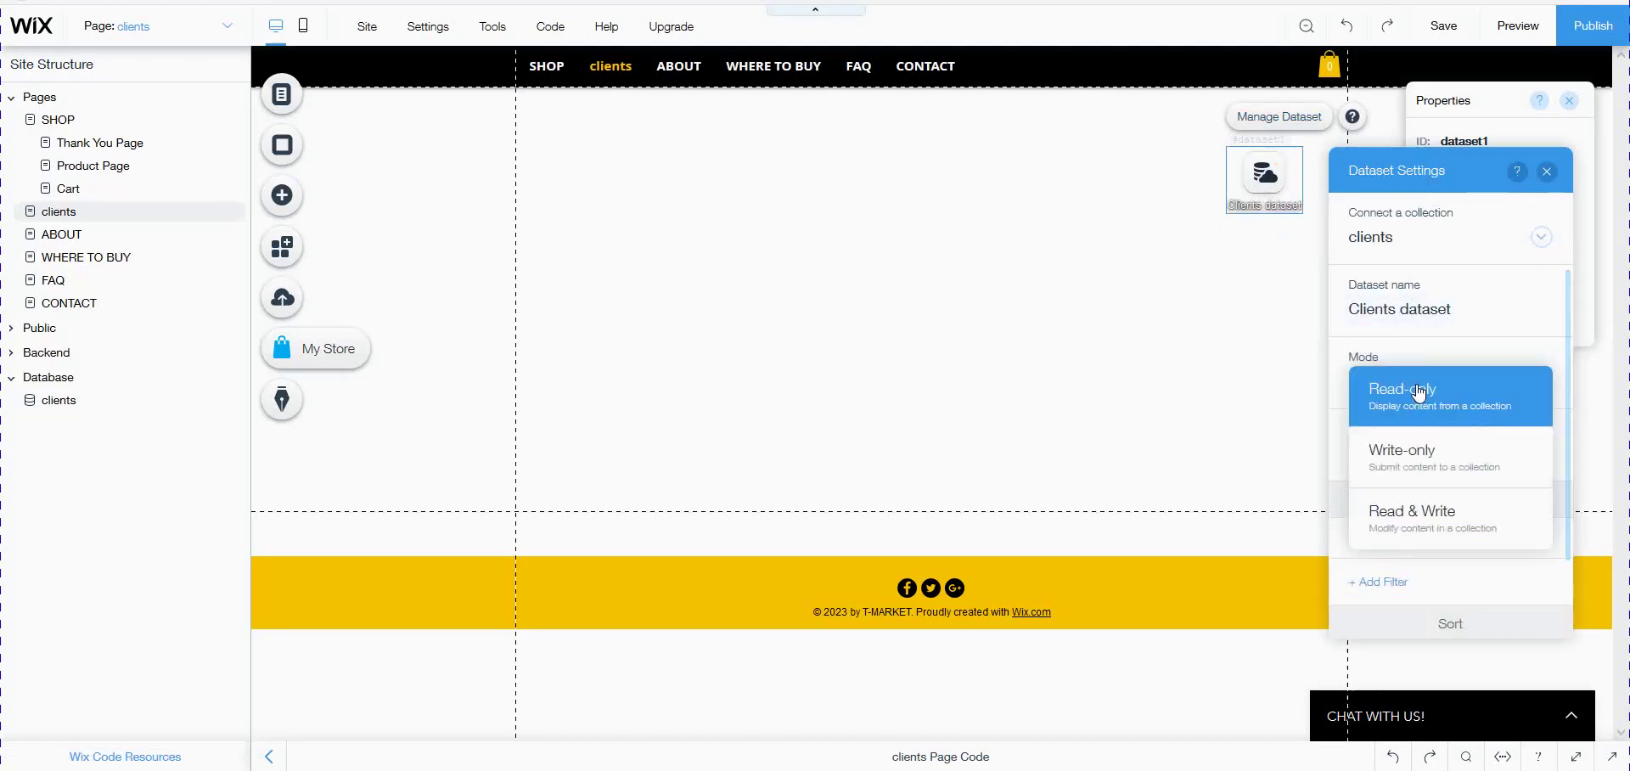
left_click(1404, 456)
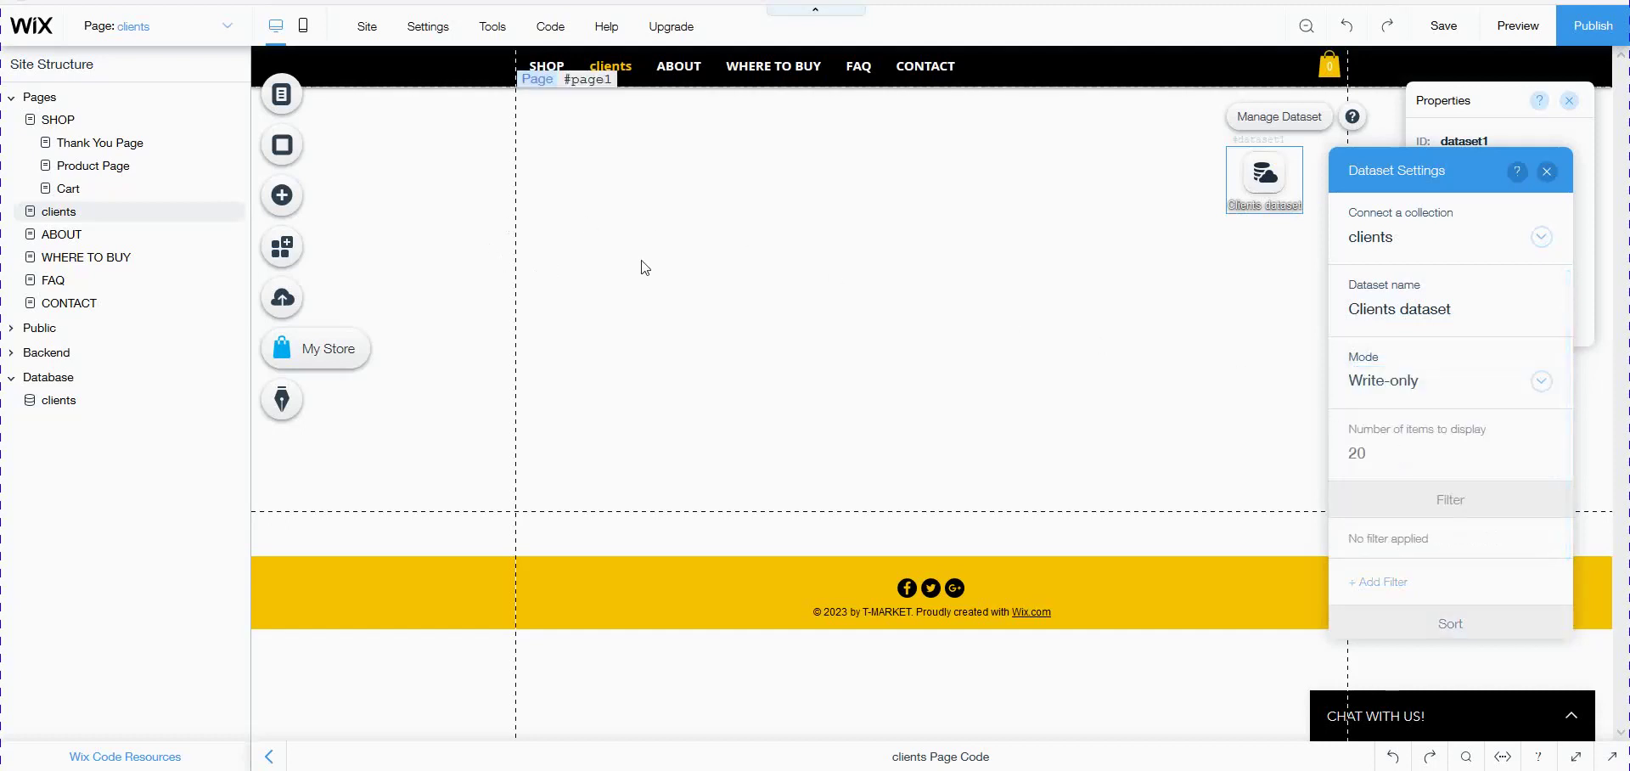
Add the "What's the best flavor?" dropdown to the upper-left area of the clients page.
left_click(590, 239)
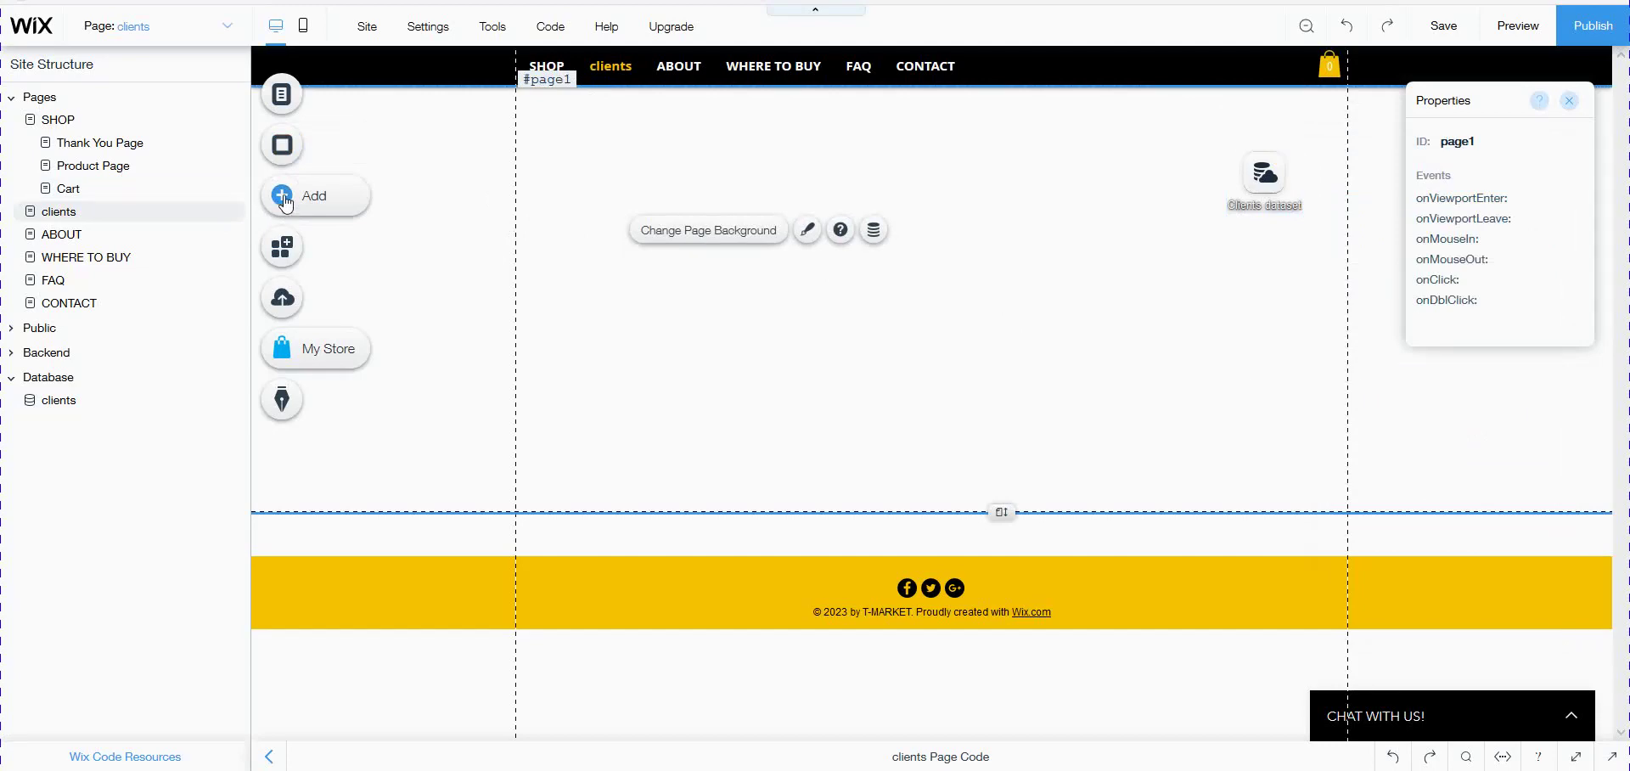
left_click(285, 202)
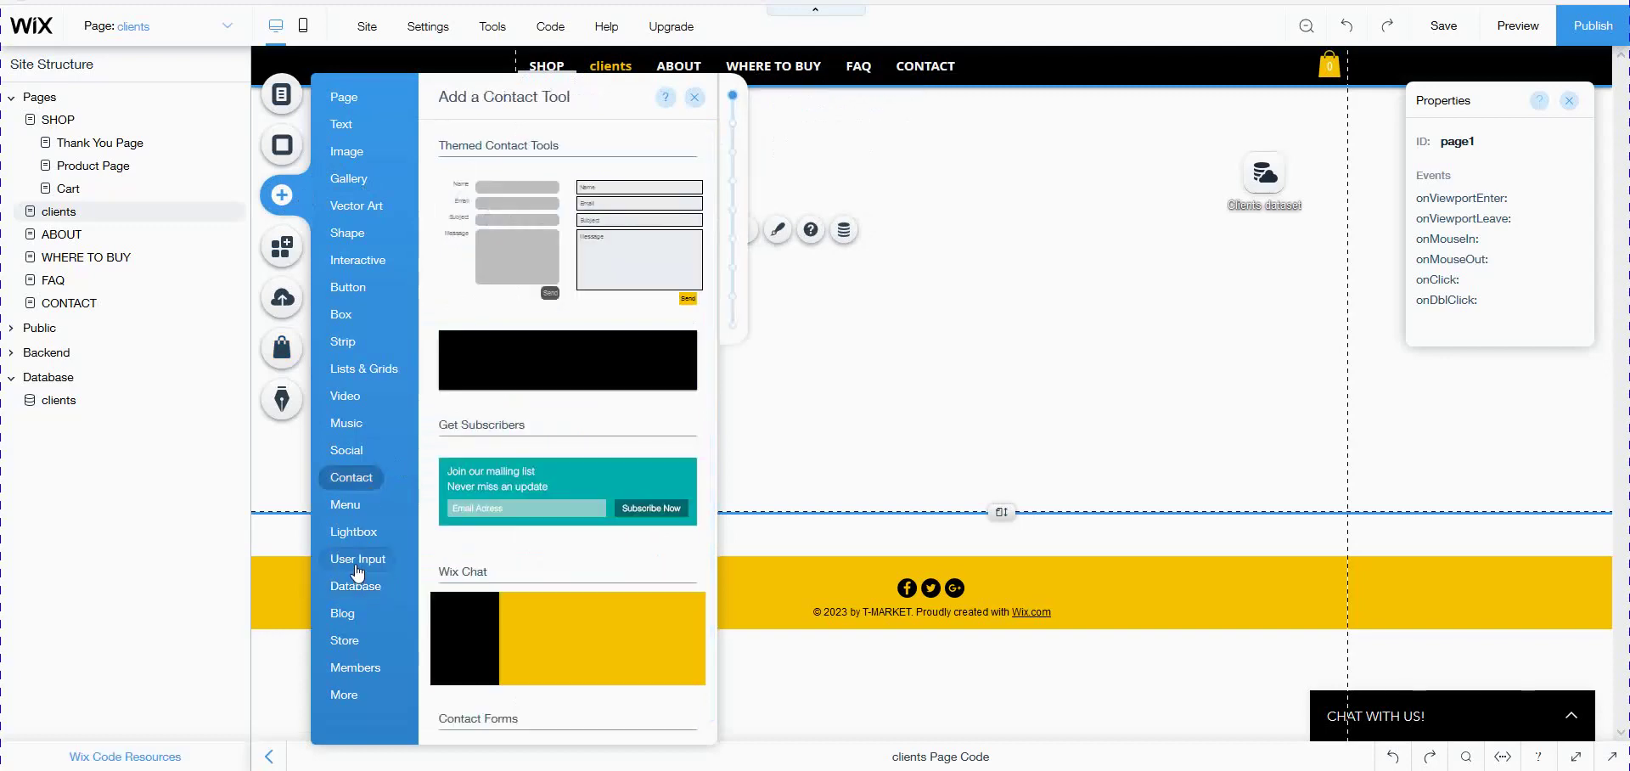
mouse_move(357, 570)
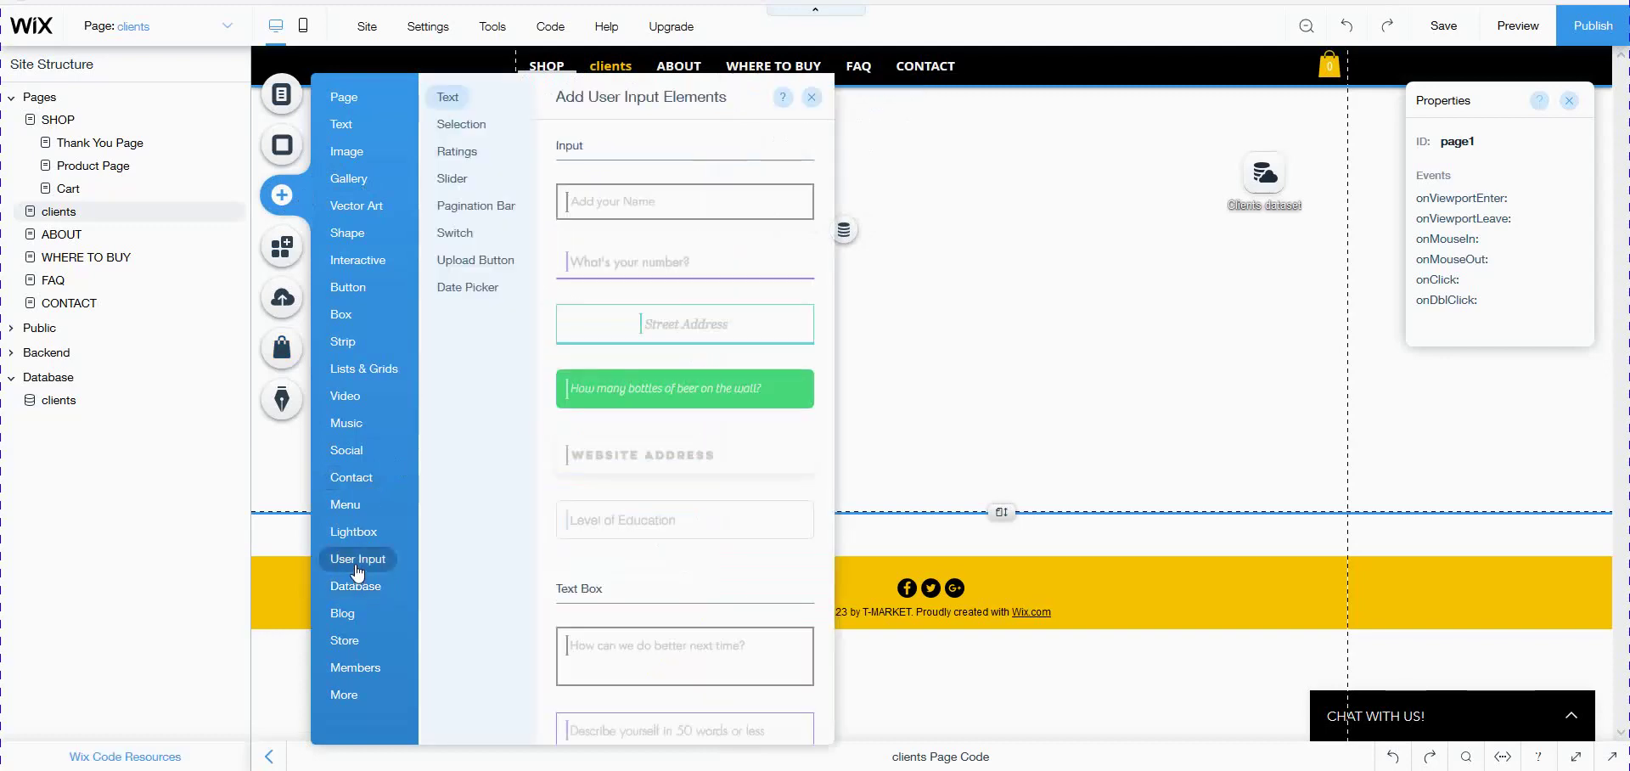
left_click(476, 285)
left_click(471, 125)
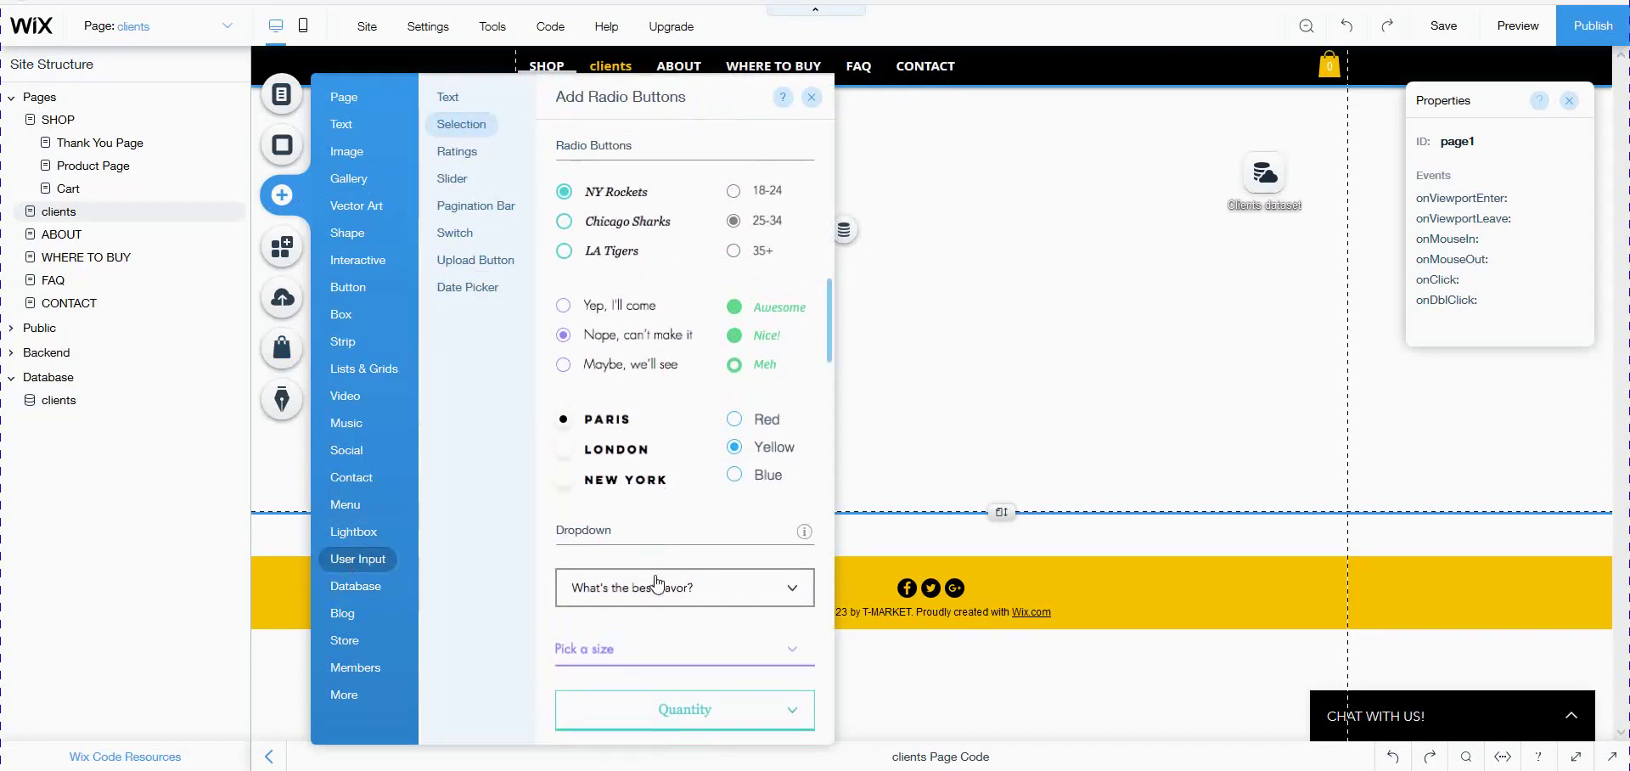
left_click_drag(676, 562, 643, 164)
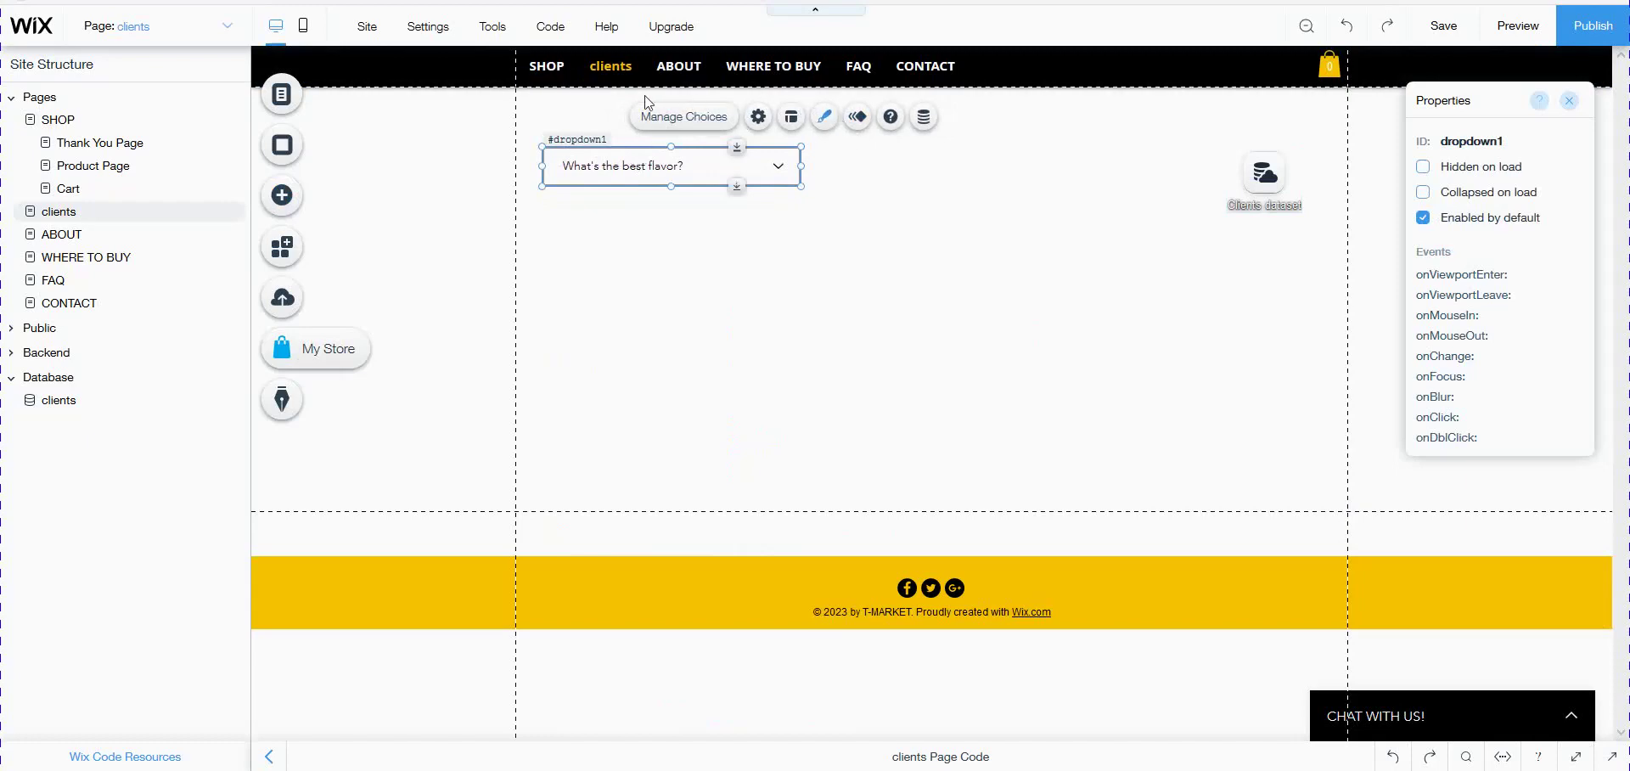
Add an "Add your Name" text input, duplicate it, and stack both inputs below the dropdown.
left_click(287, 208)
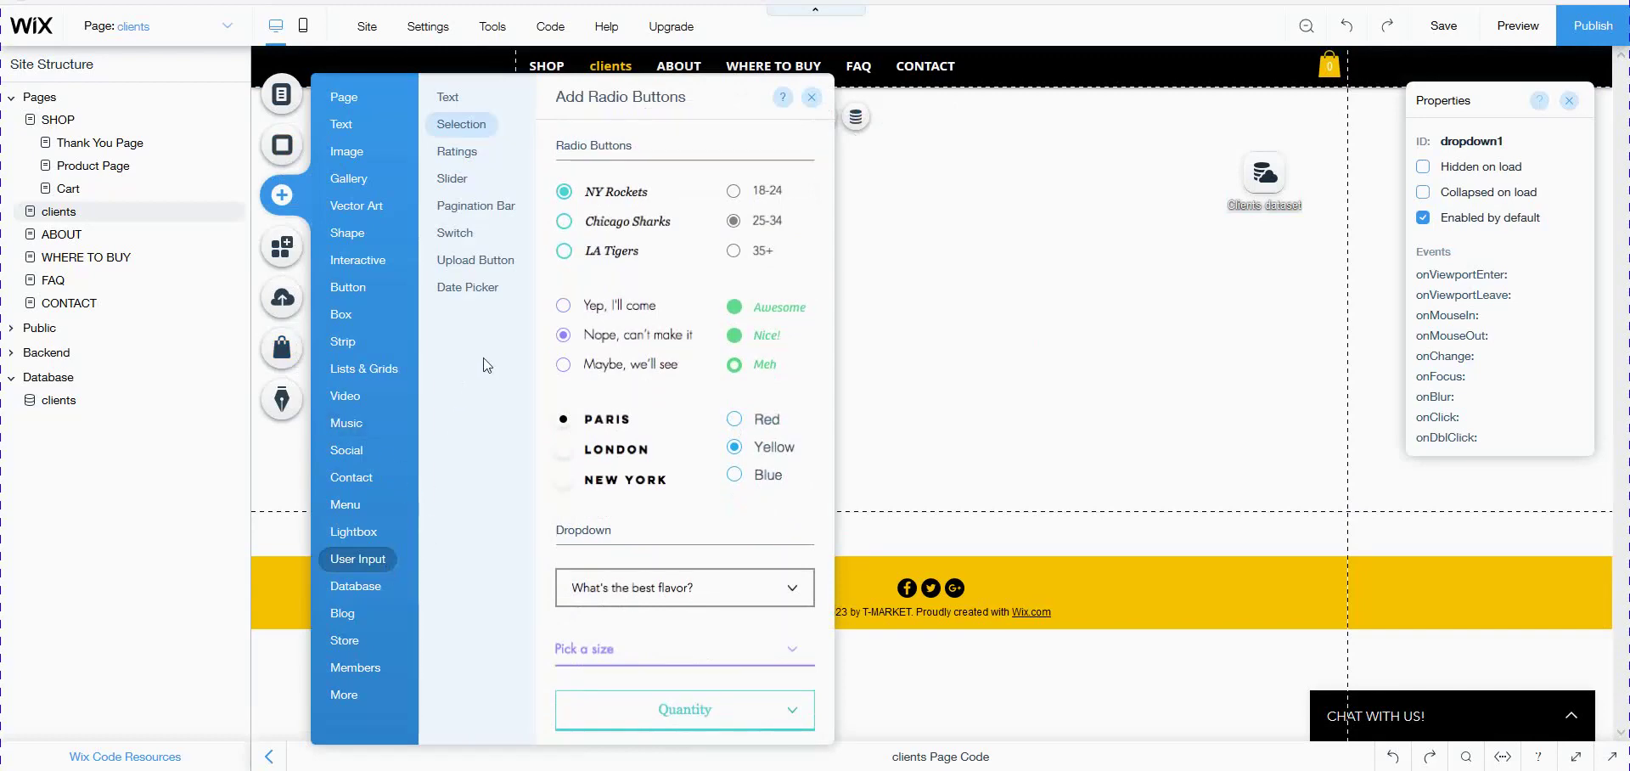
left_click(456, 151)
left_click(445, 108)
left_click_drag(629, 213, 863, 208)
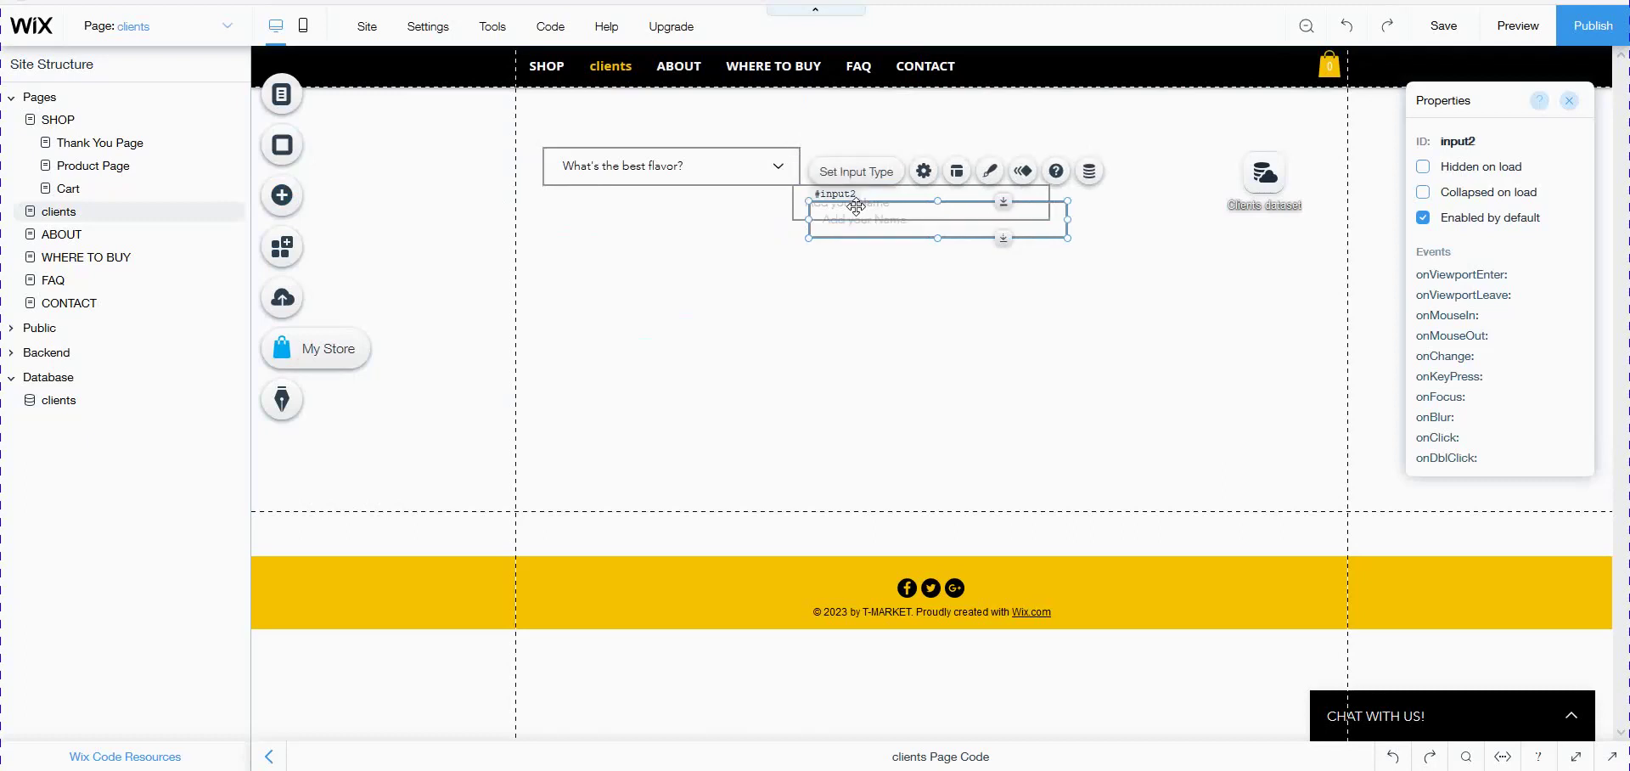
key("ctrl+d")
left_click_drag(698, 276, 623, 273)
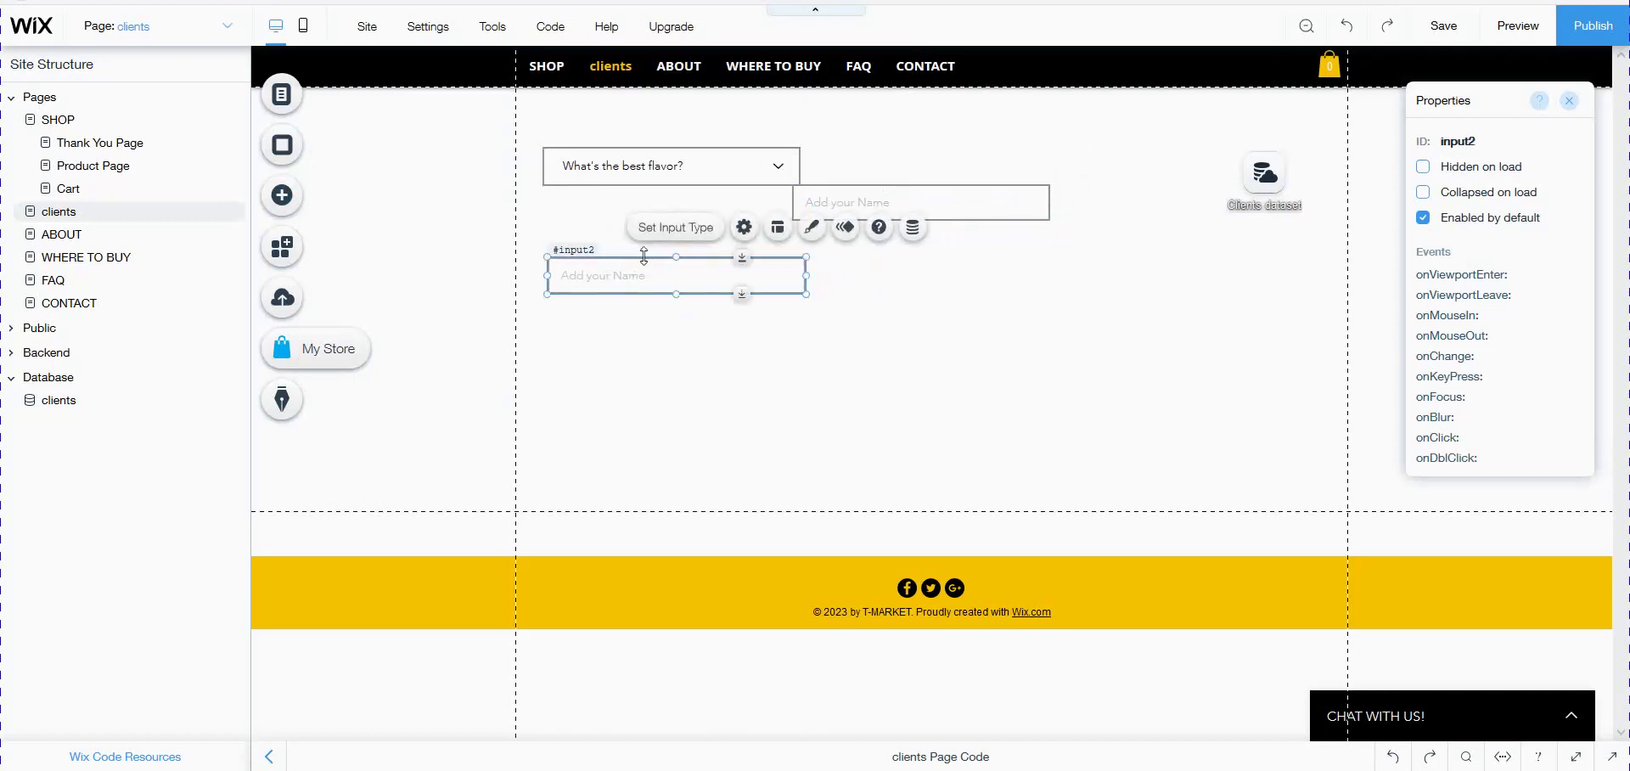
left_click(862, 200)
left_click_drag(866, 202, 622, 221)
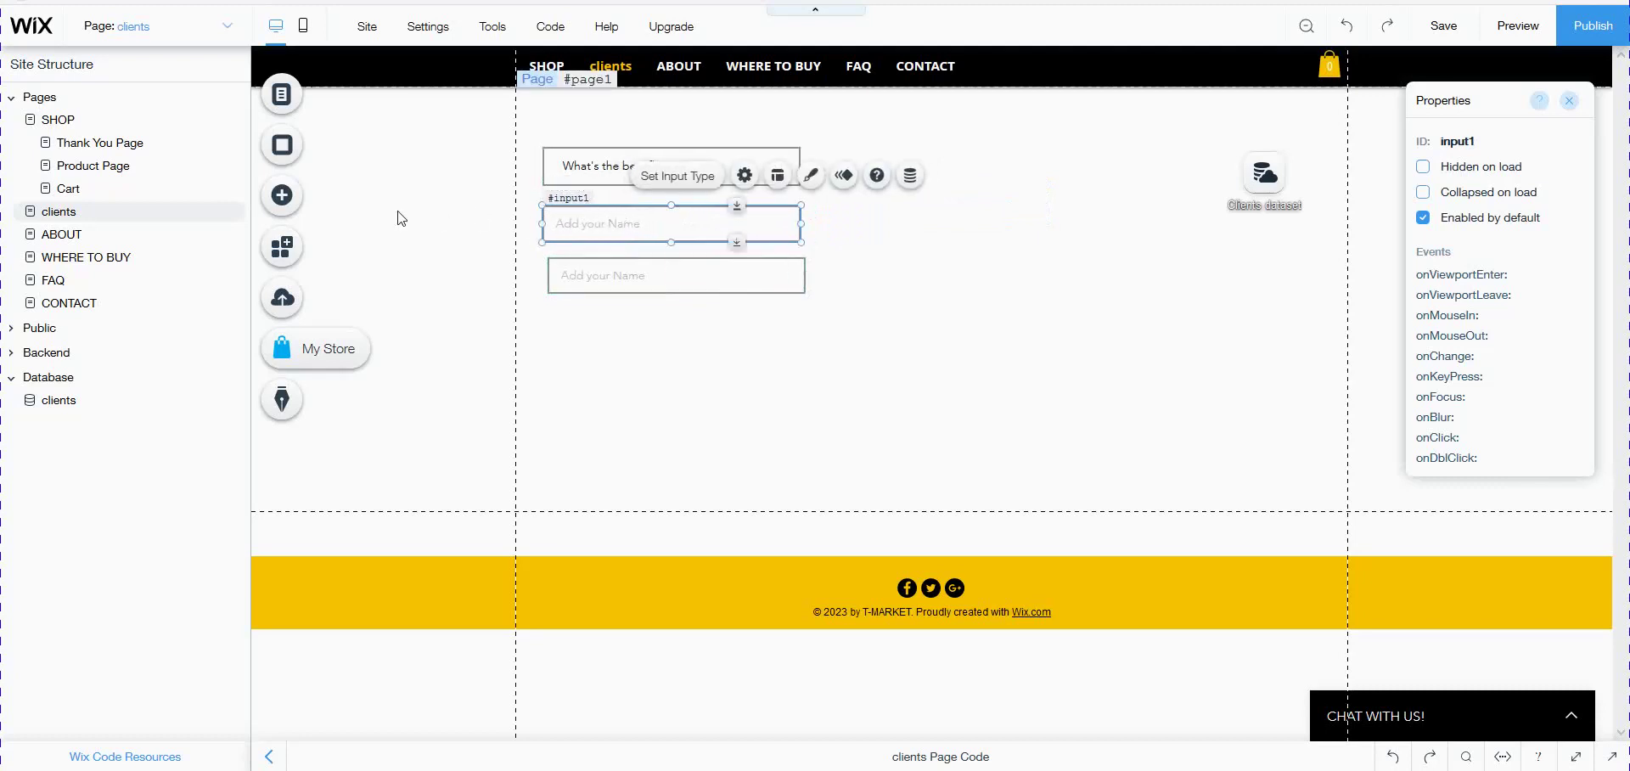
Add the "How can we do better next time?" text box below the two name inputs.
left_click(272, 204)
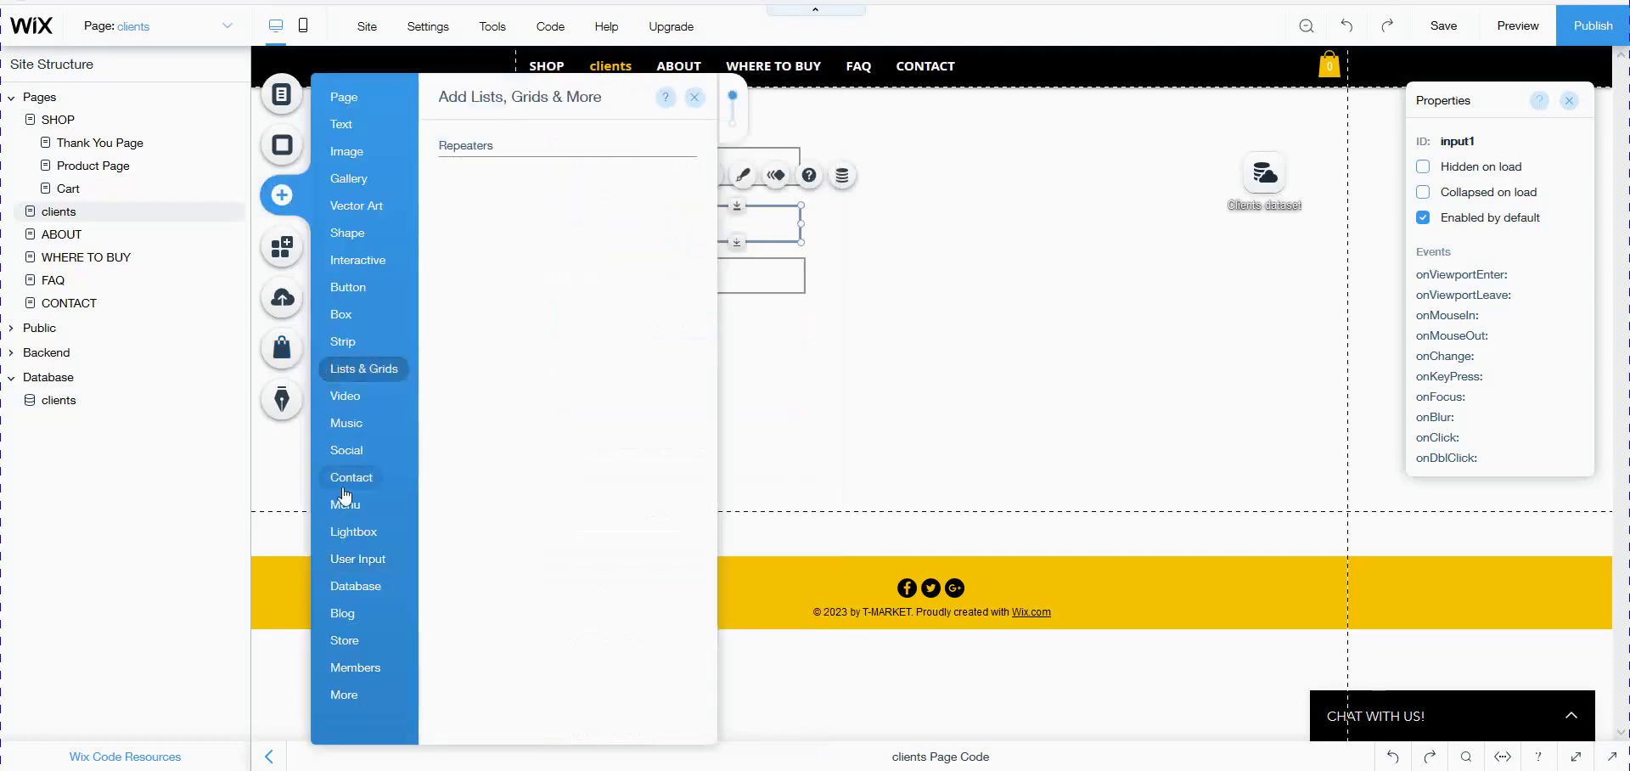
mouse_move(345, 560)
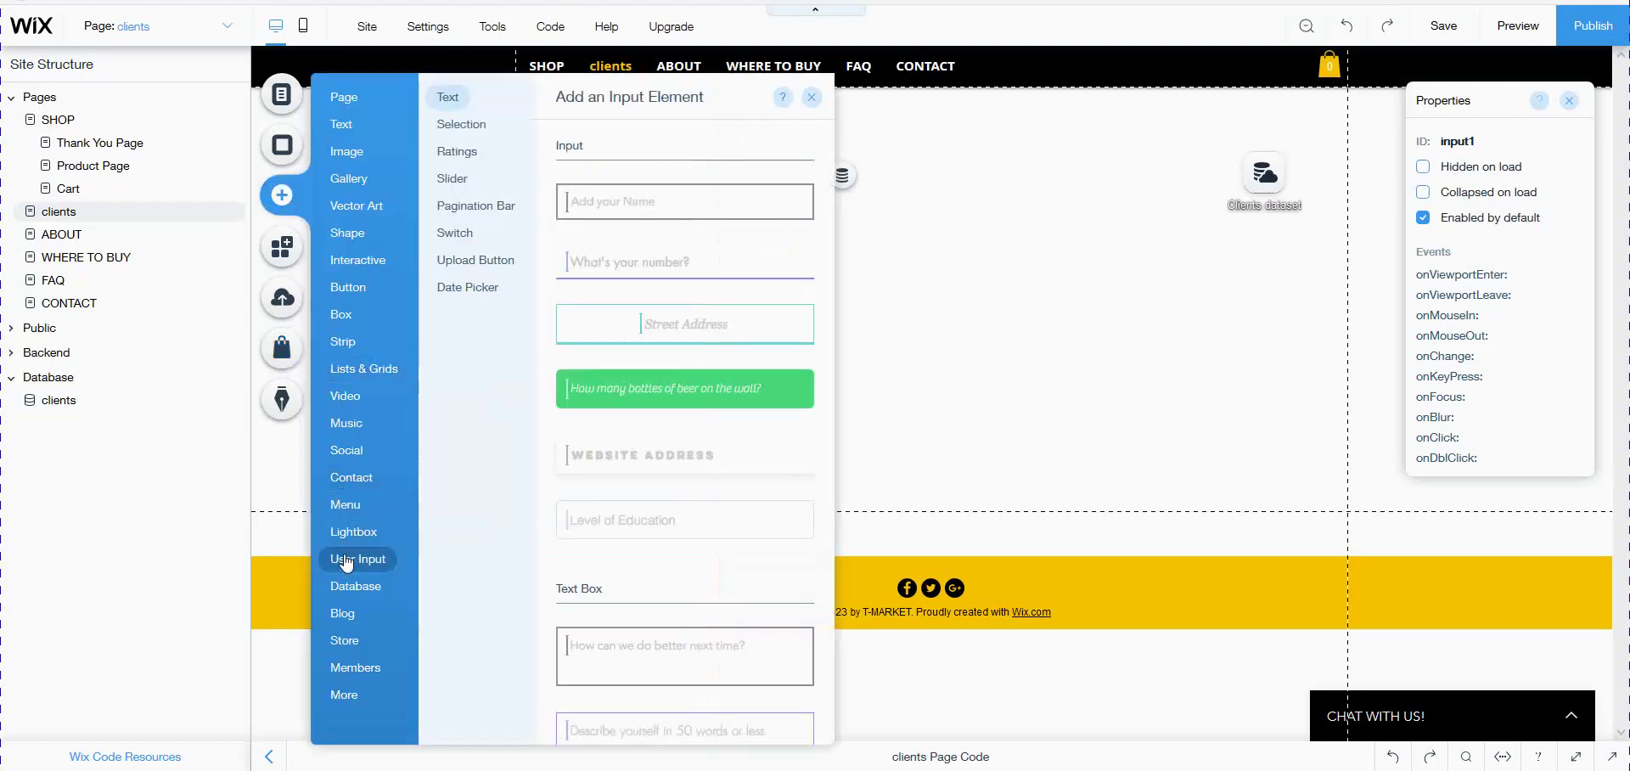
left_click(642, 651)
left_click_drag(836, 415, 593, 364)
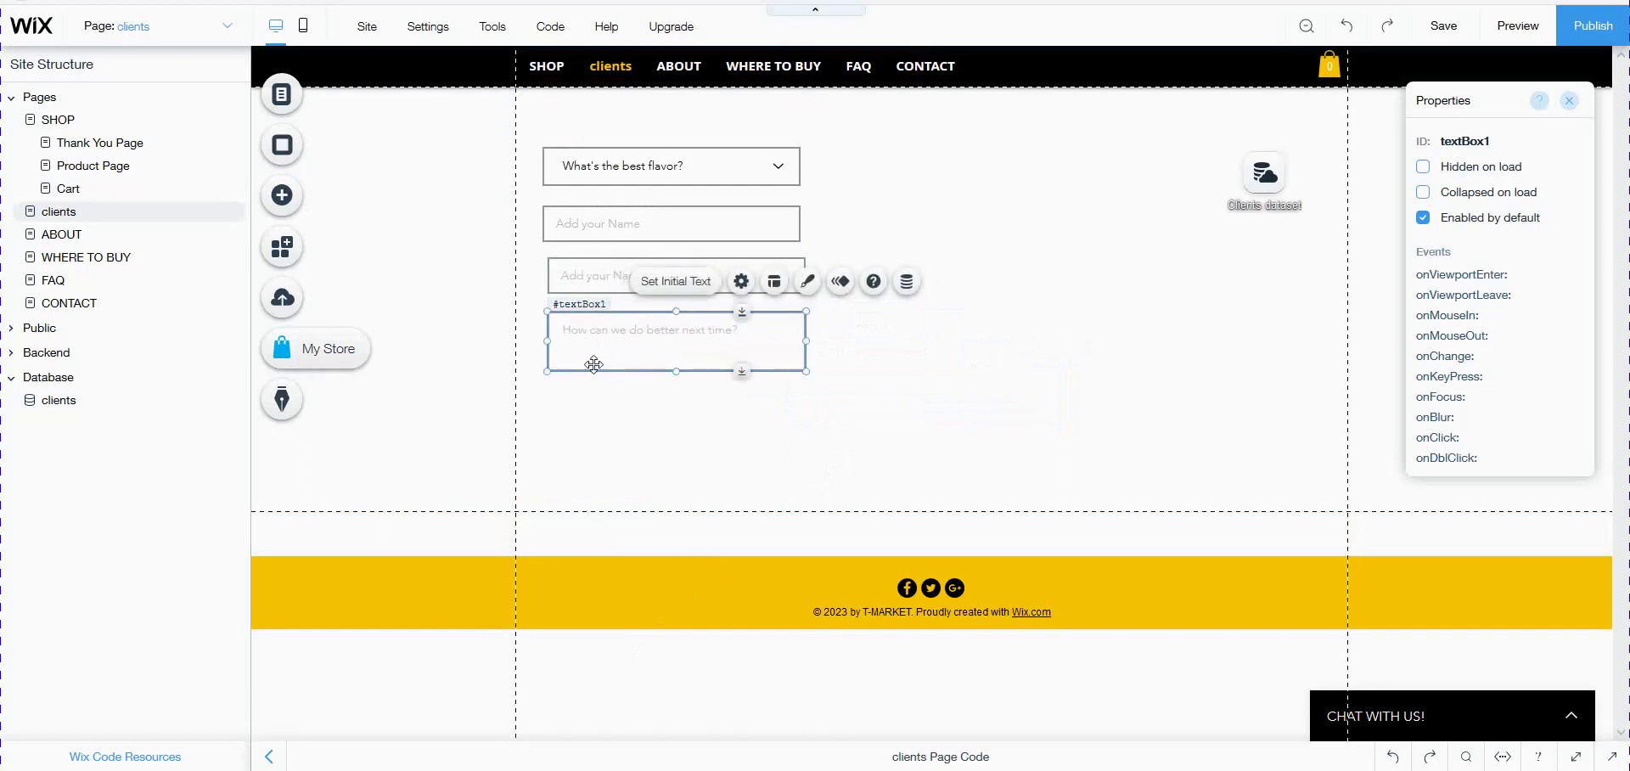
Connect the dropdown's value to the Title (Text) field of the Clients dataset and try switching on its list-item connection.
left_click(716, 173)
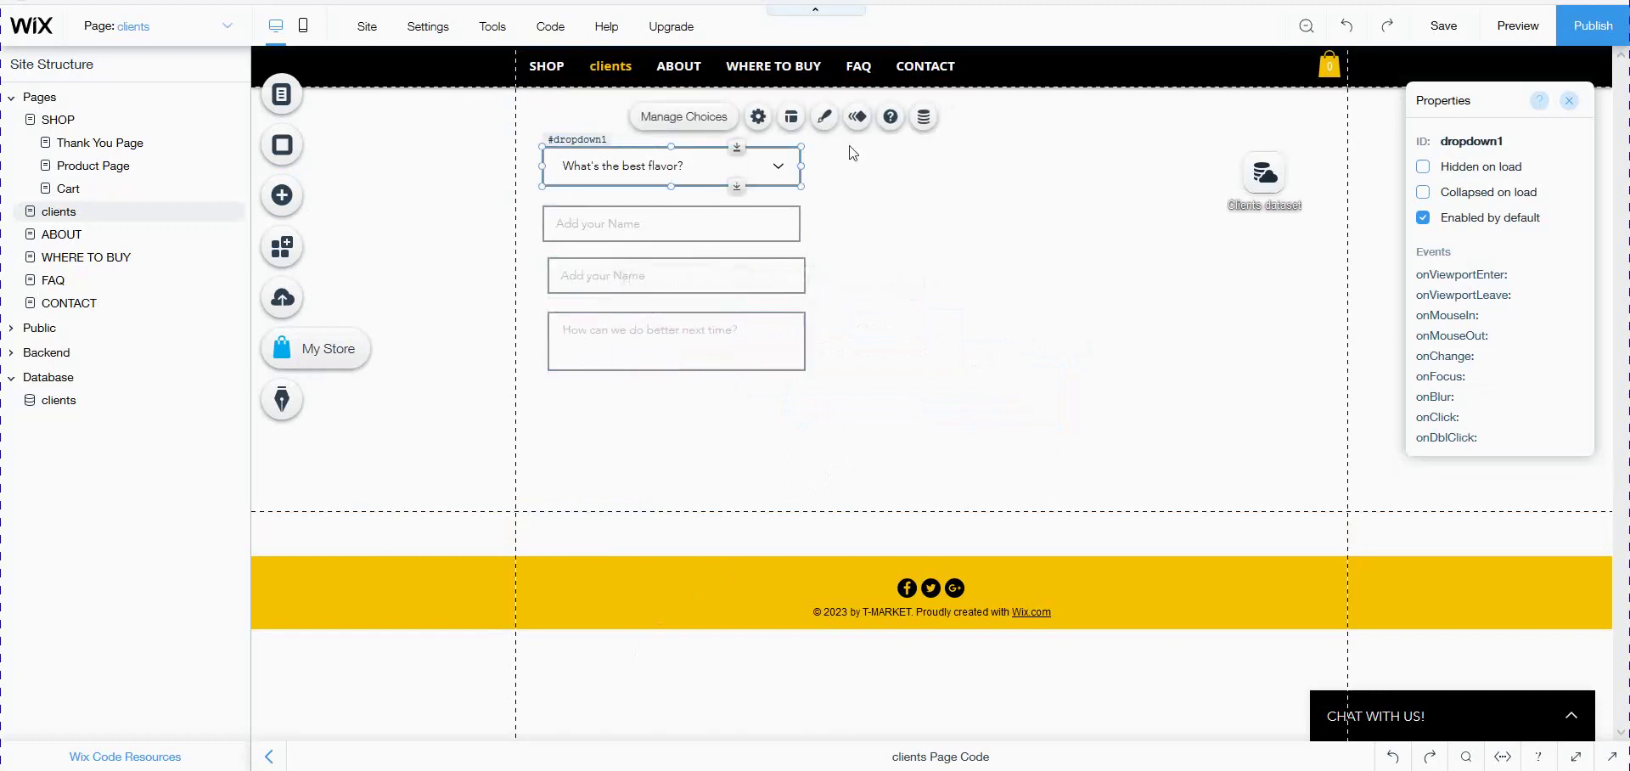
left_click(923, 118)
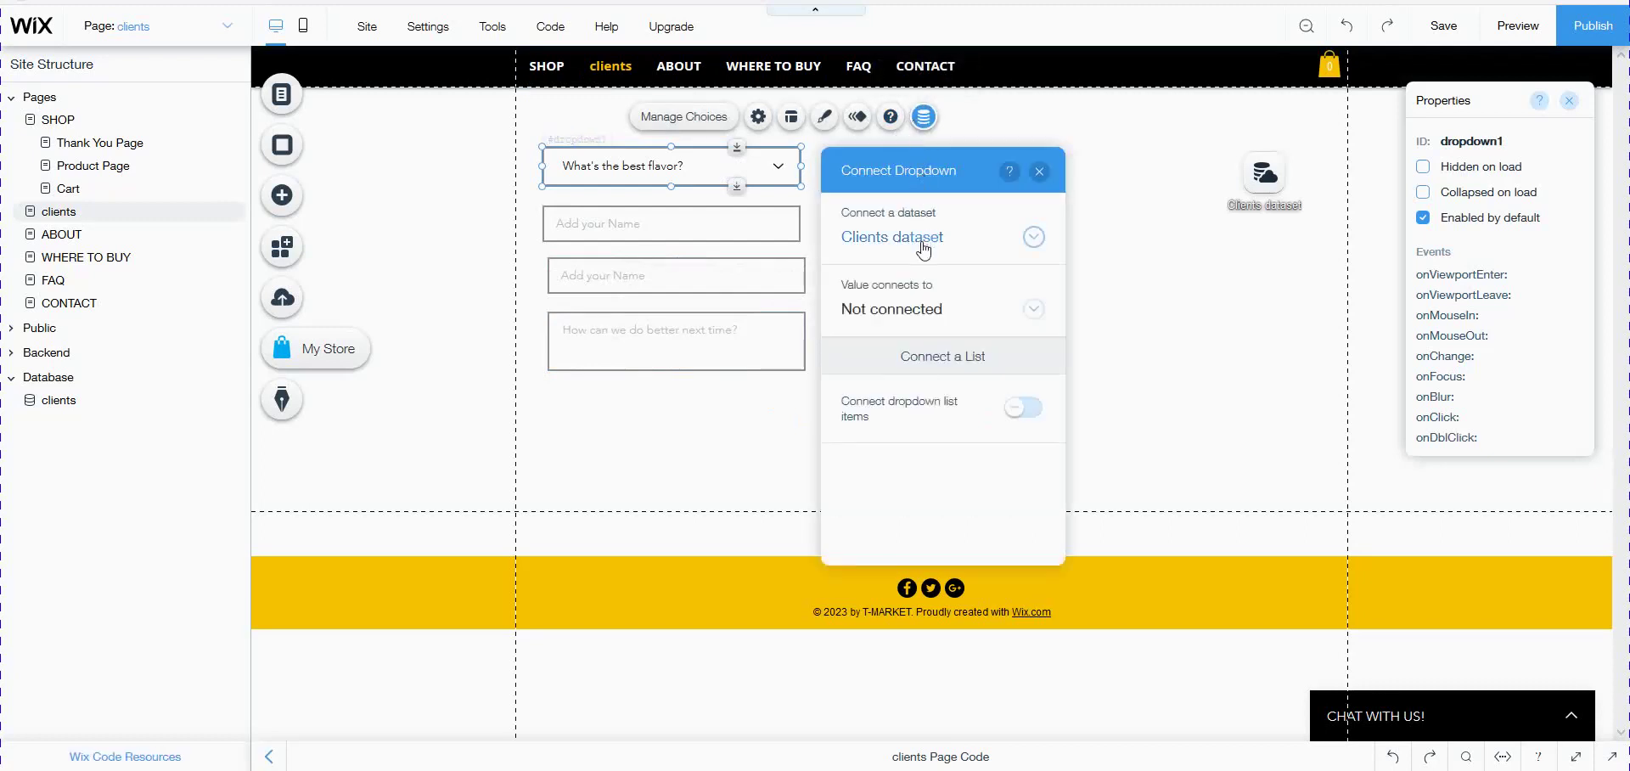
left_click(910, 309)
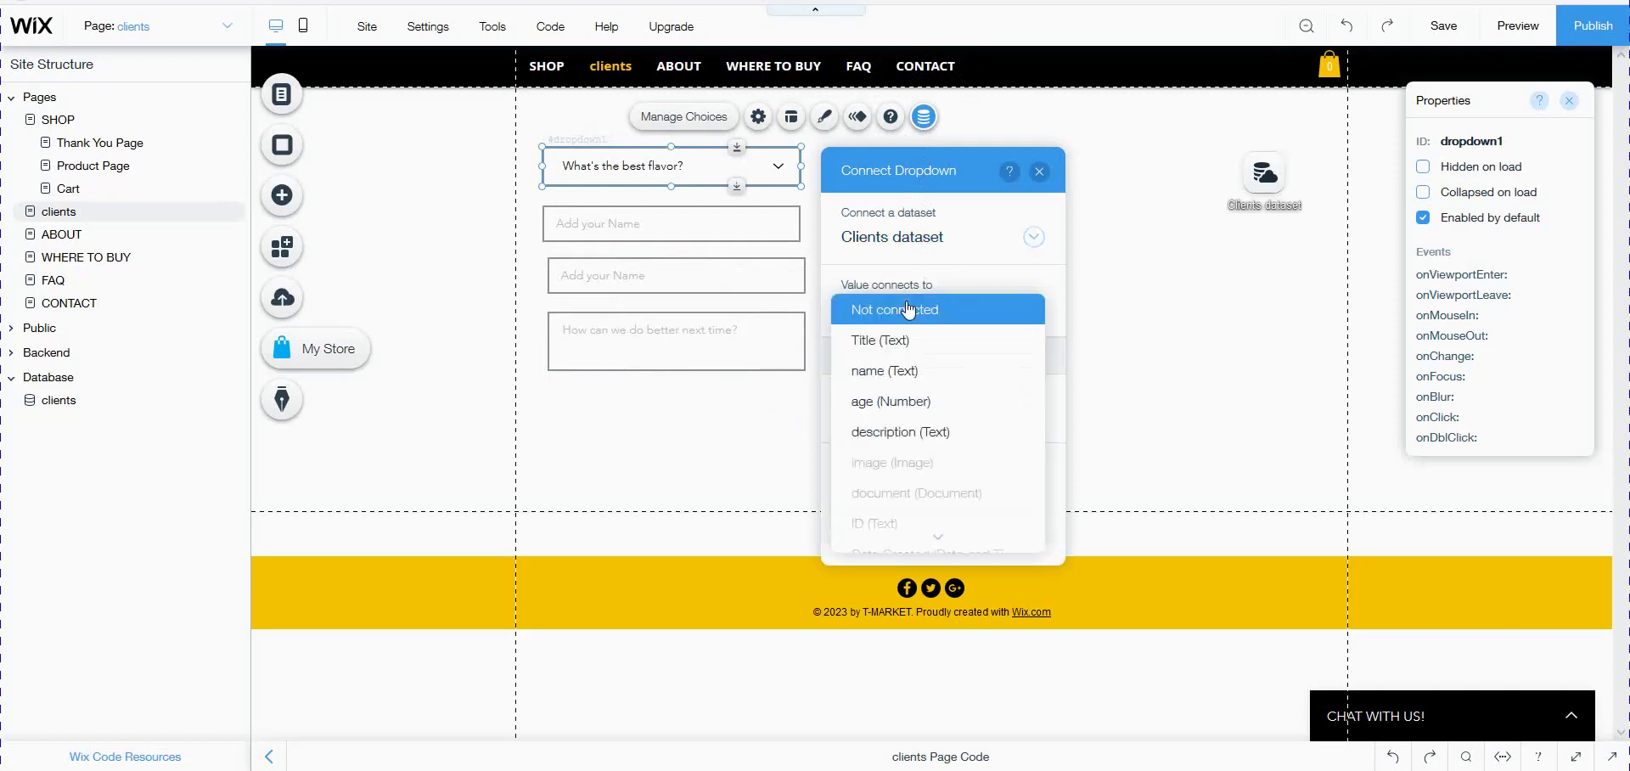
left_click(896, 341)
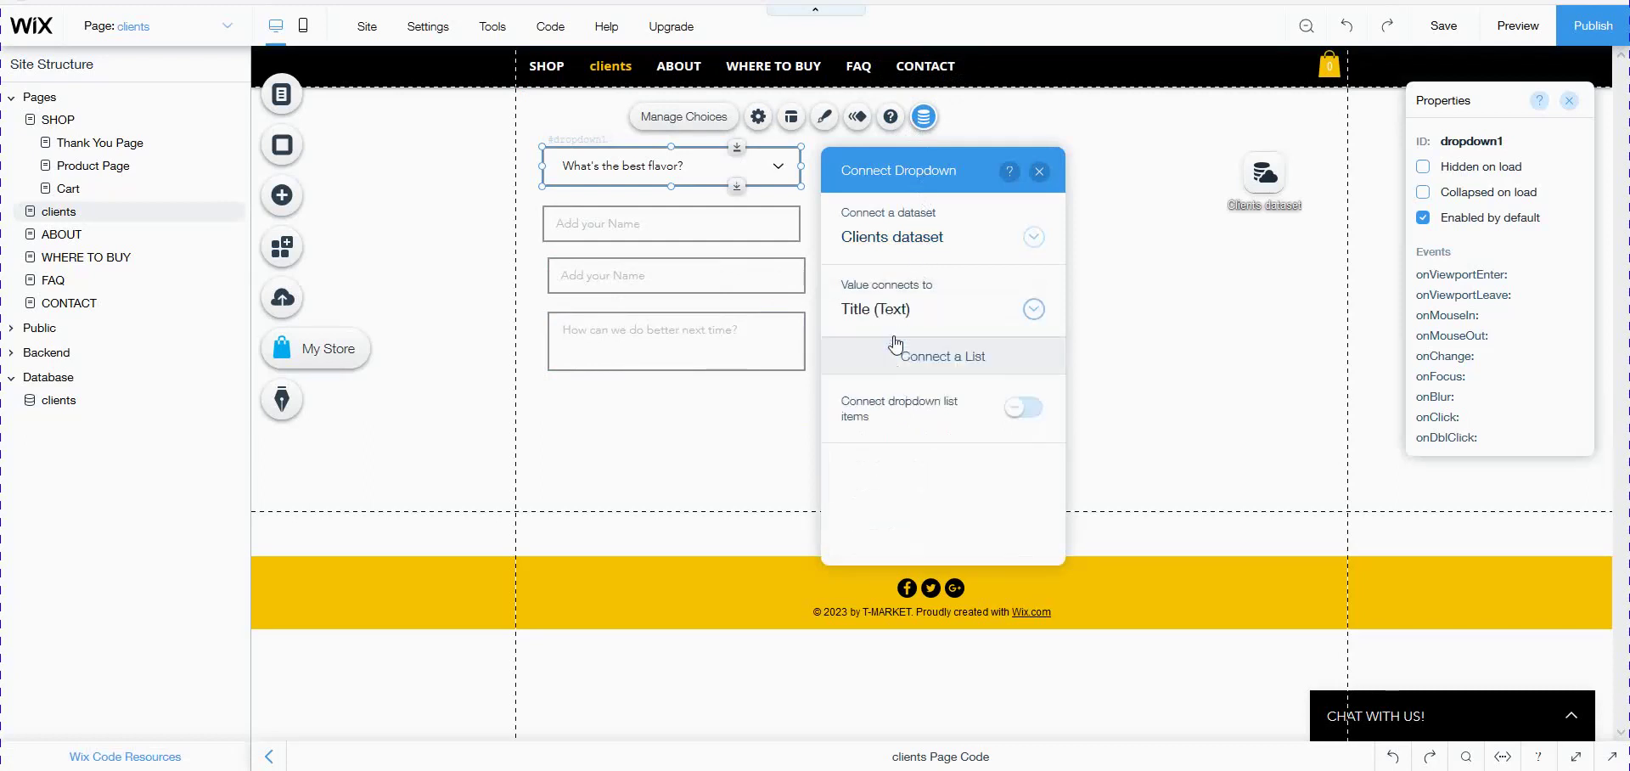
left_click(1028, 409)
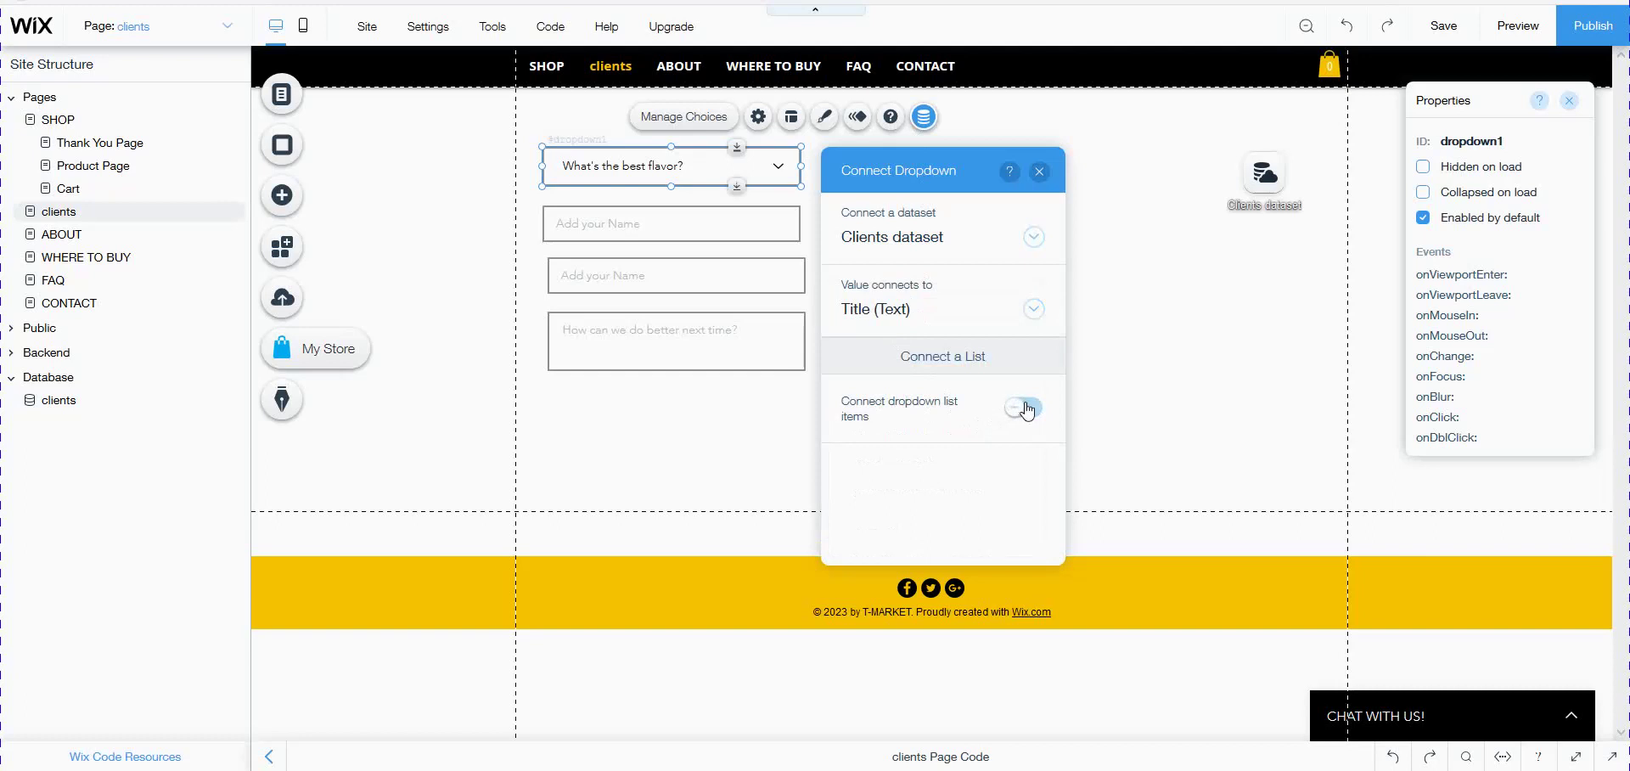
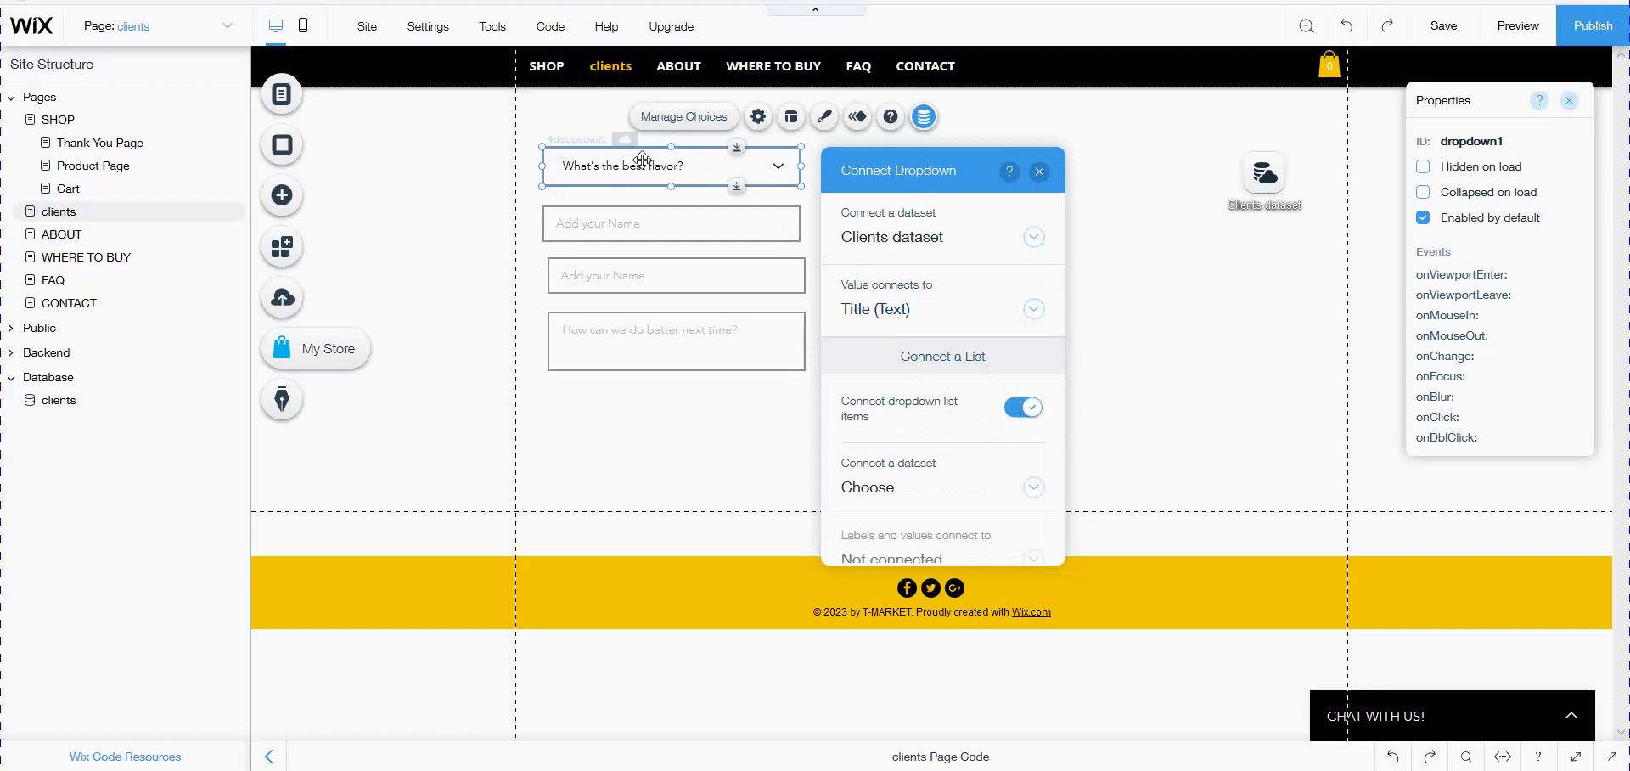
In the dropdown's choices, change both the label and the value of the Vanilla item to "math".
left_click(670, 123)
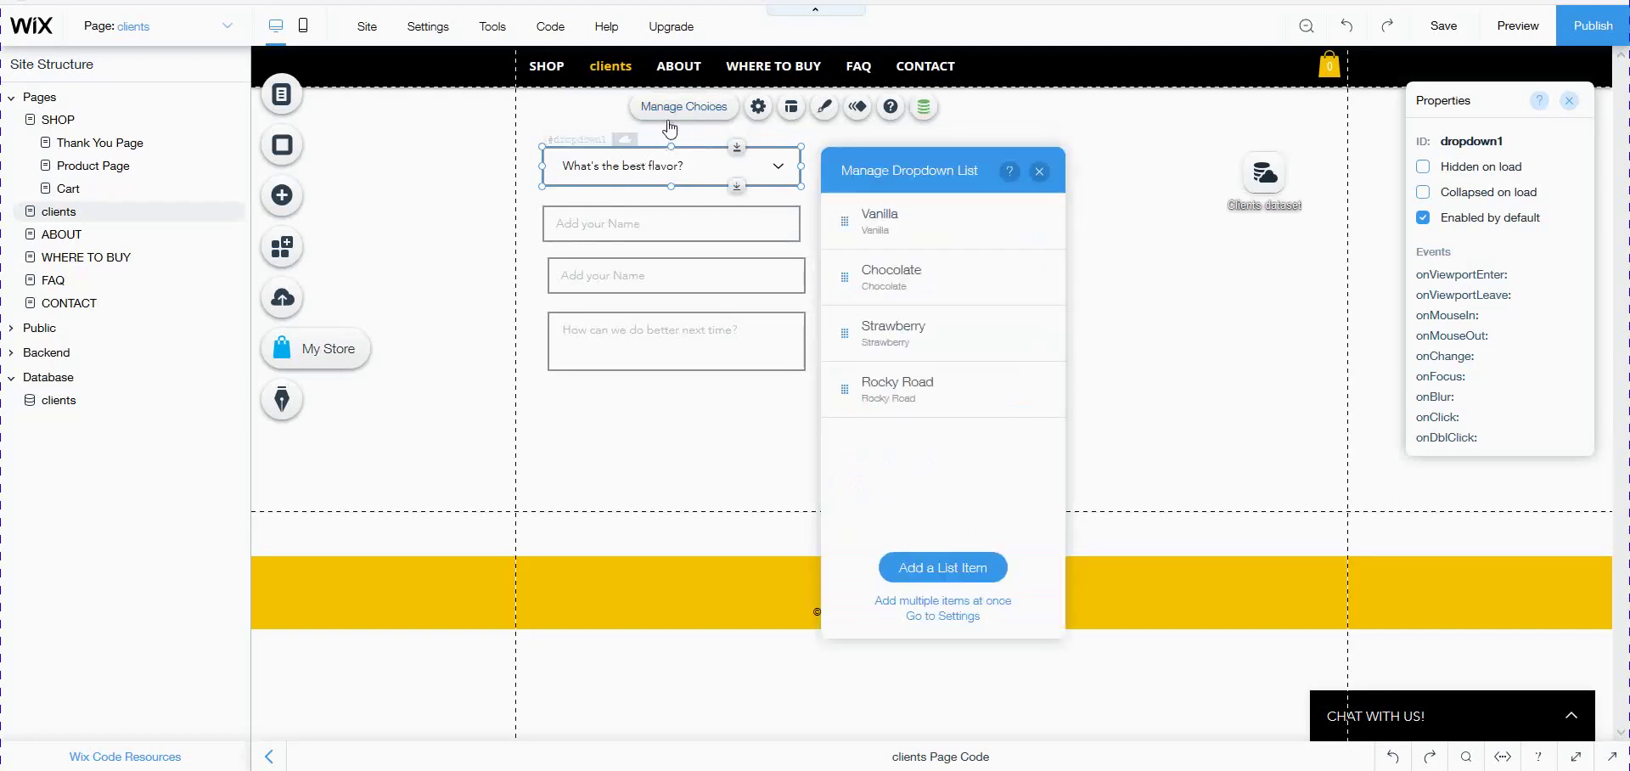
left_click(1036, 223)
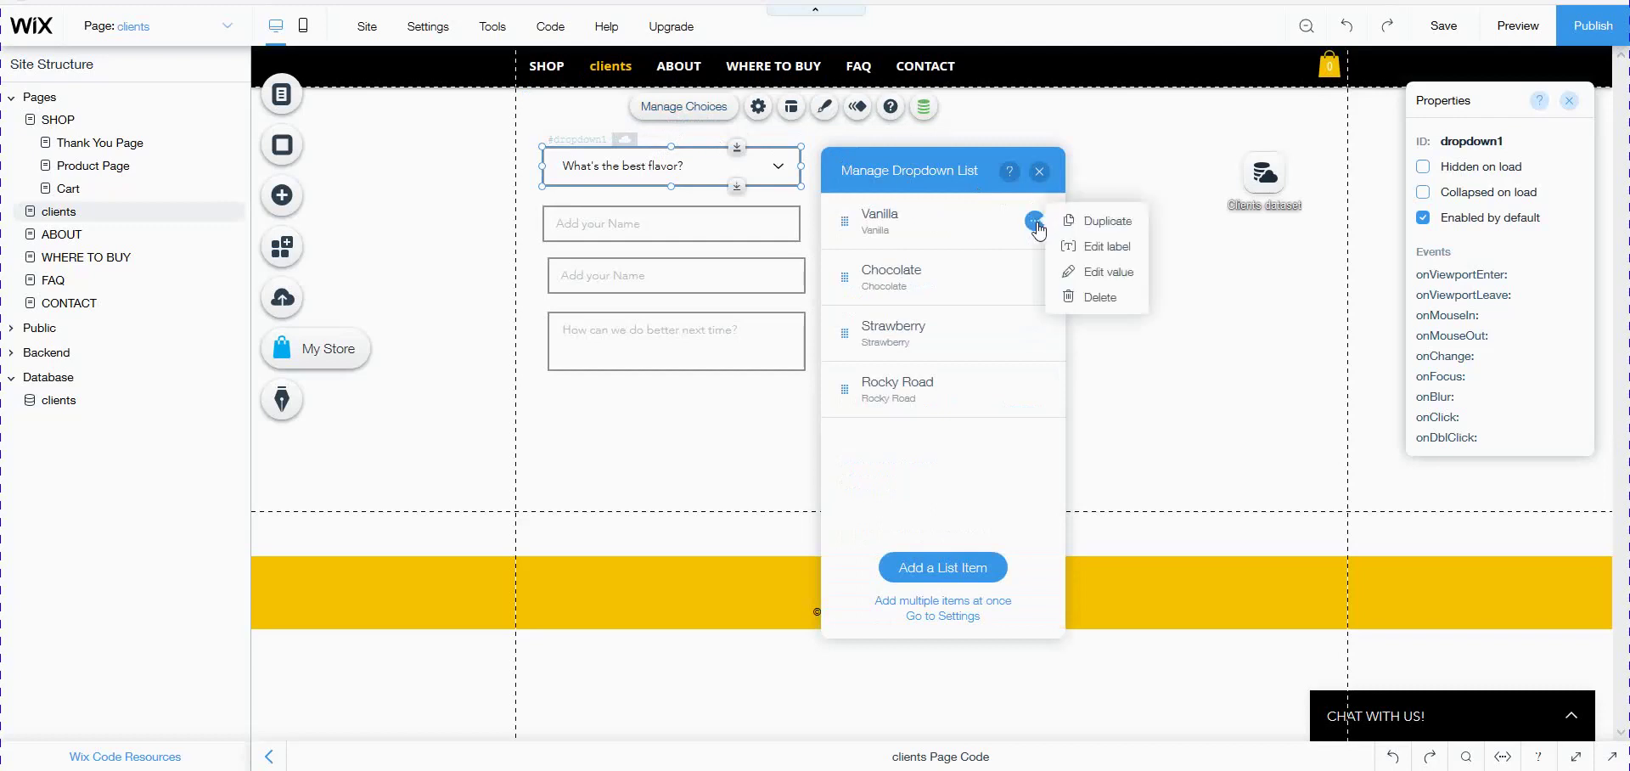
left_click(1091, 247)
type("math")
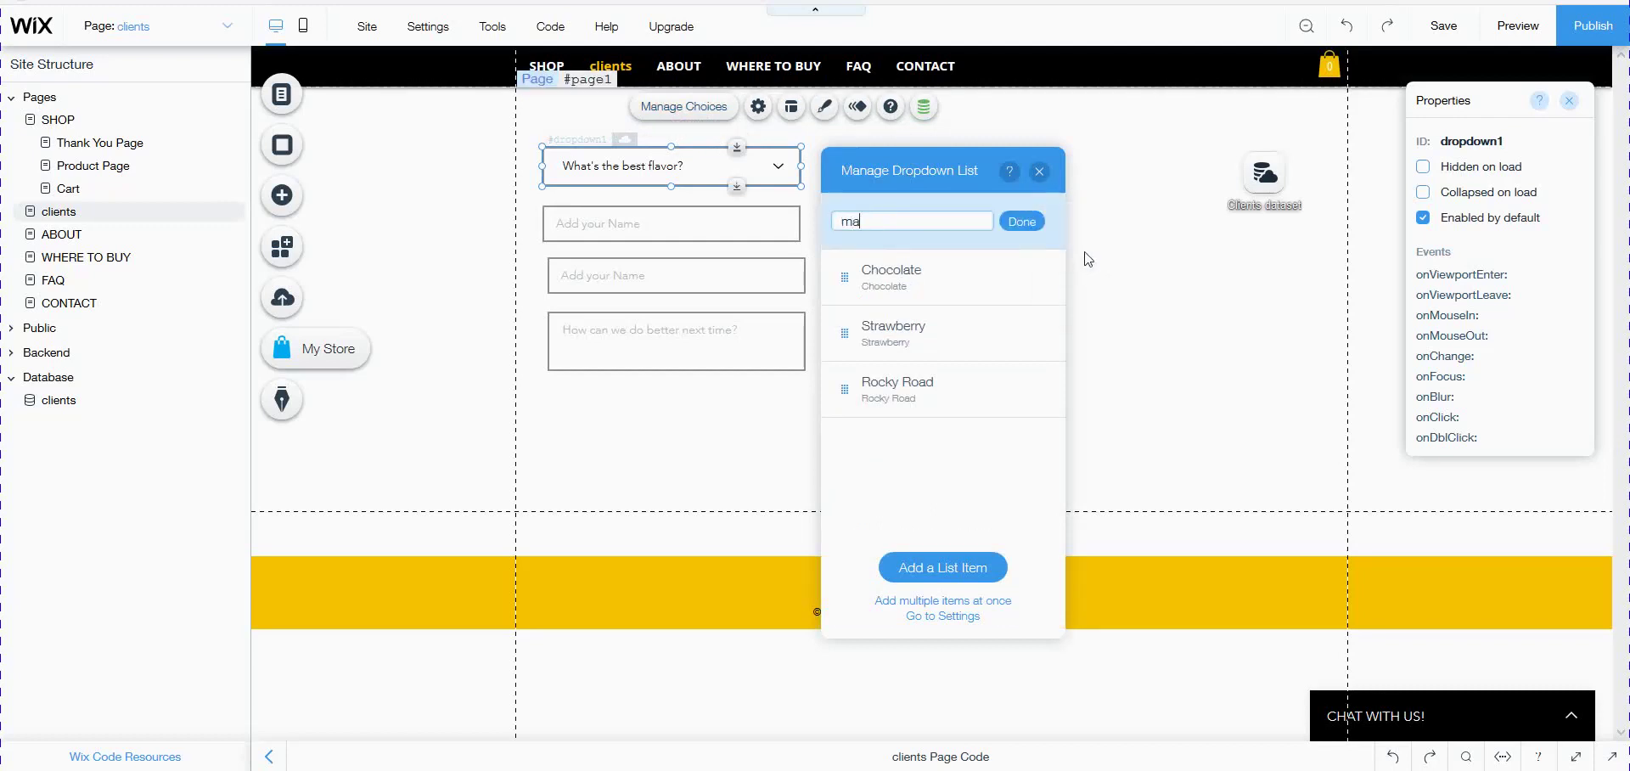
left_click(1022, 222)
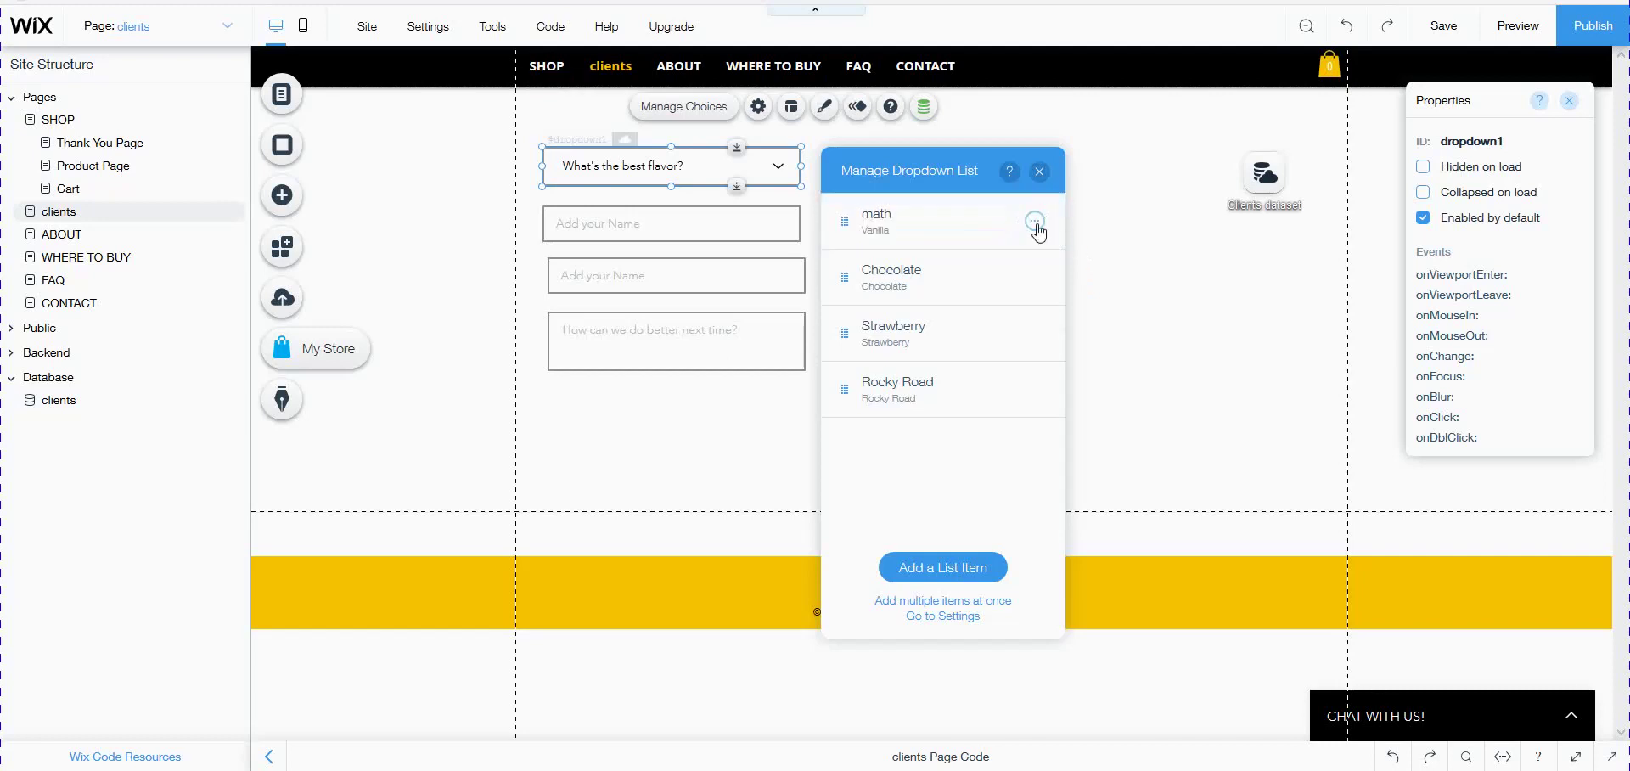
left_click(1035, 222)
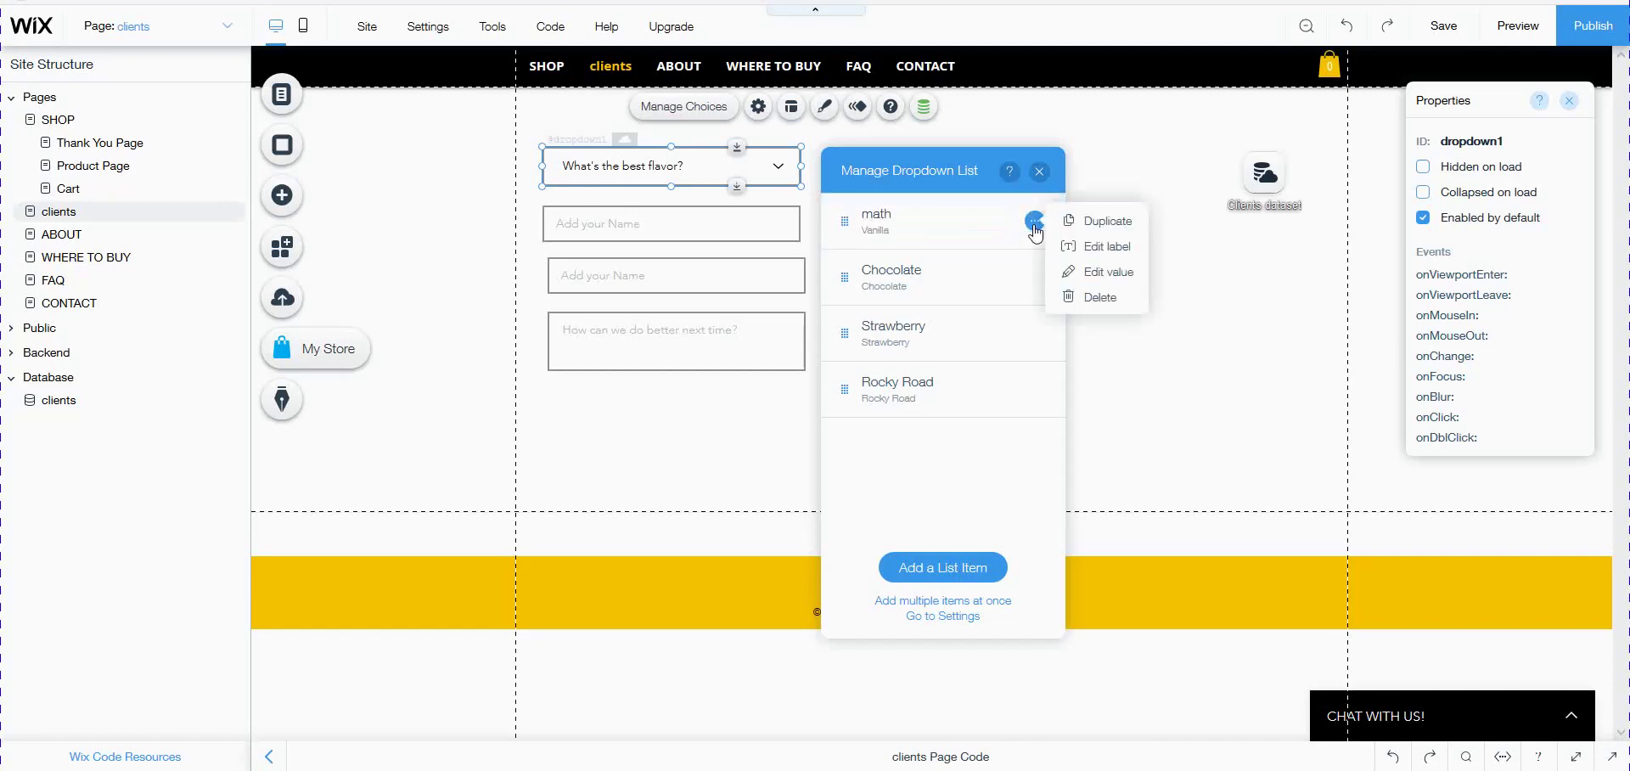
left_click(1068, 274)
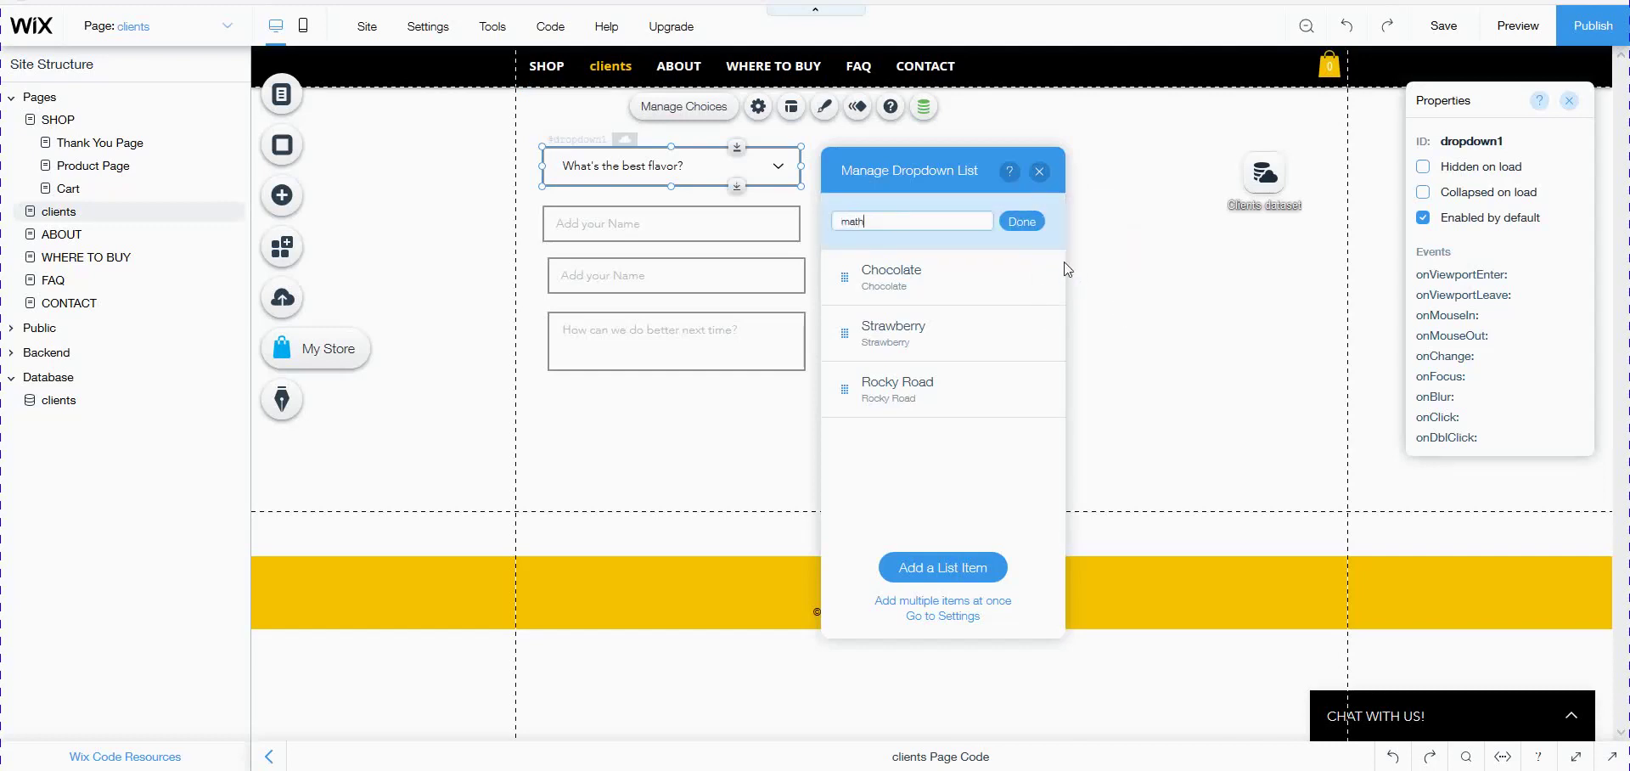
left_click(1015, 225)
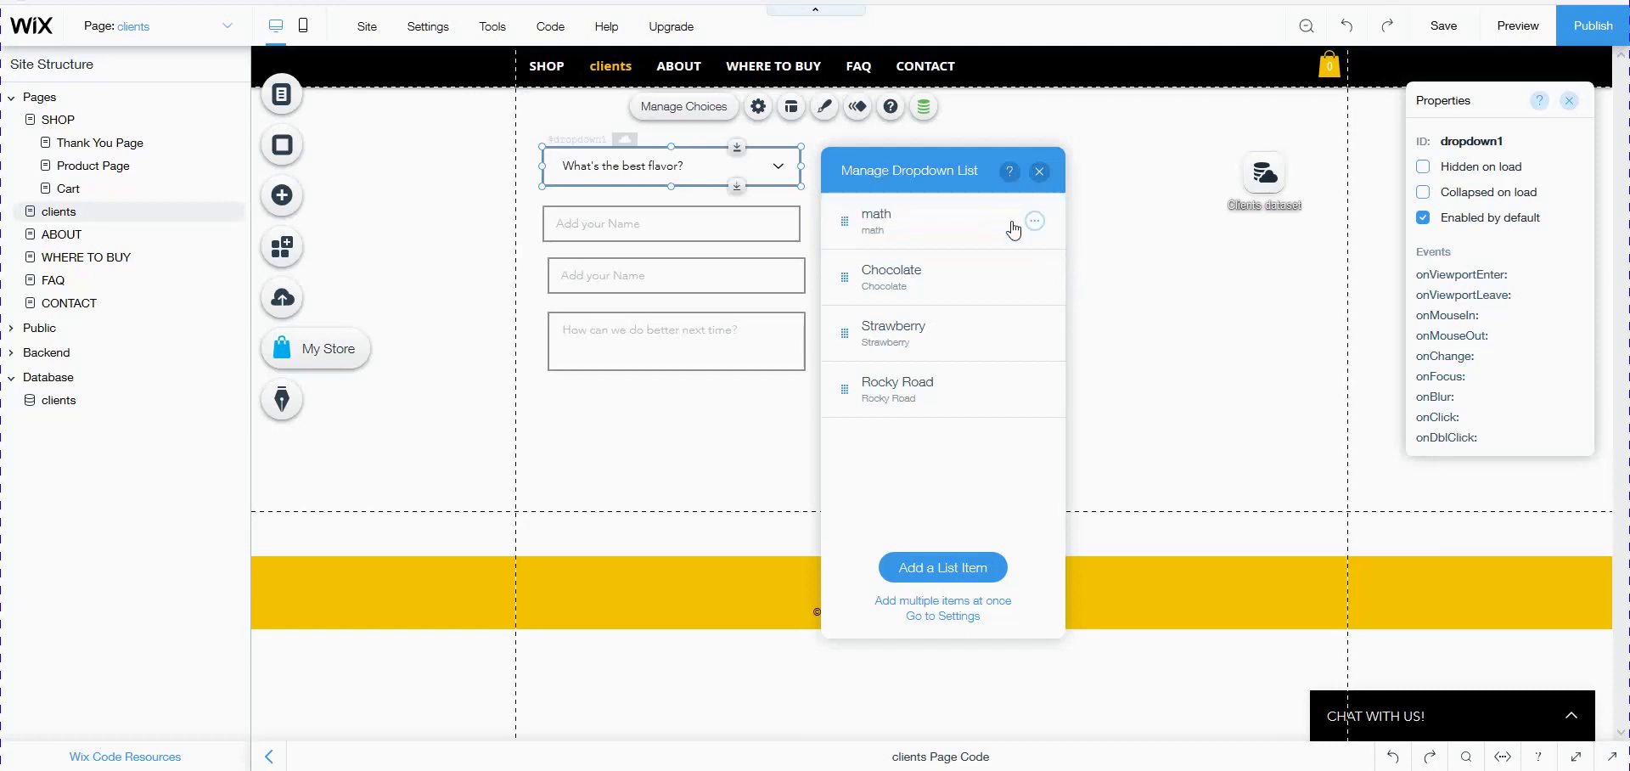
Change both the label and the value of the Chocolate choice to "science".
left_click(1033, 281)
left_click(1062, 304)
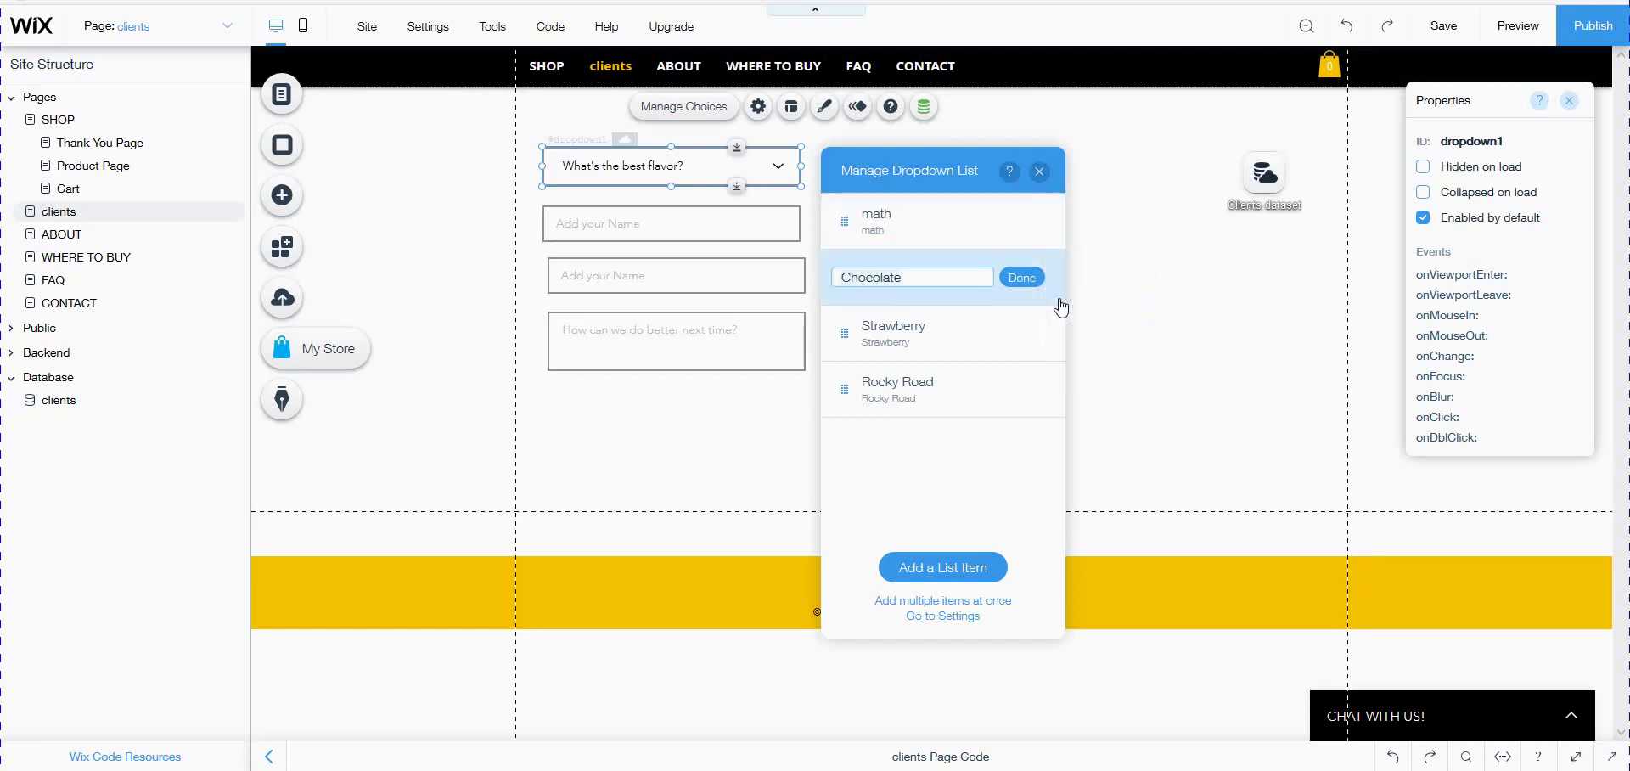
type("science")
left_click(1024, 279)
left_click(1034, 278)
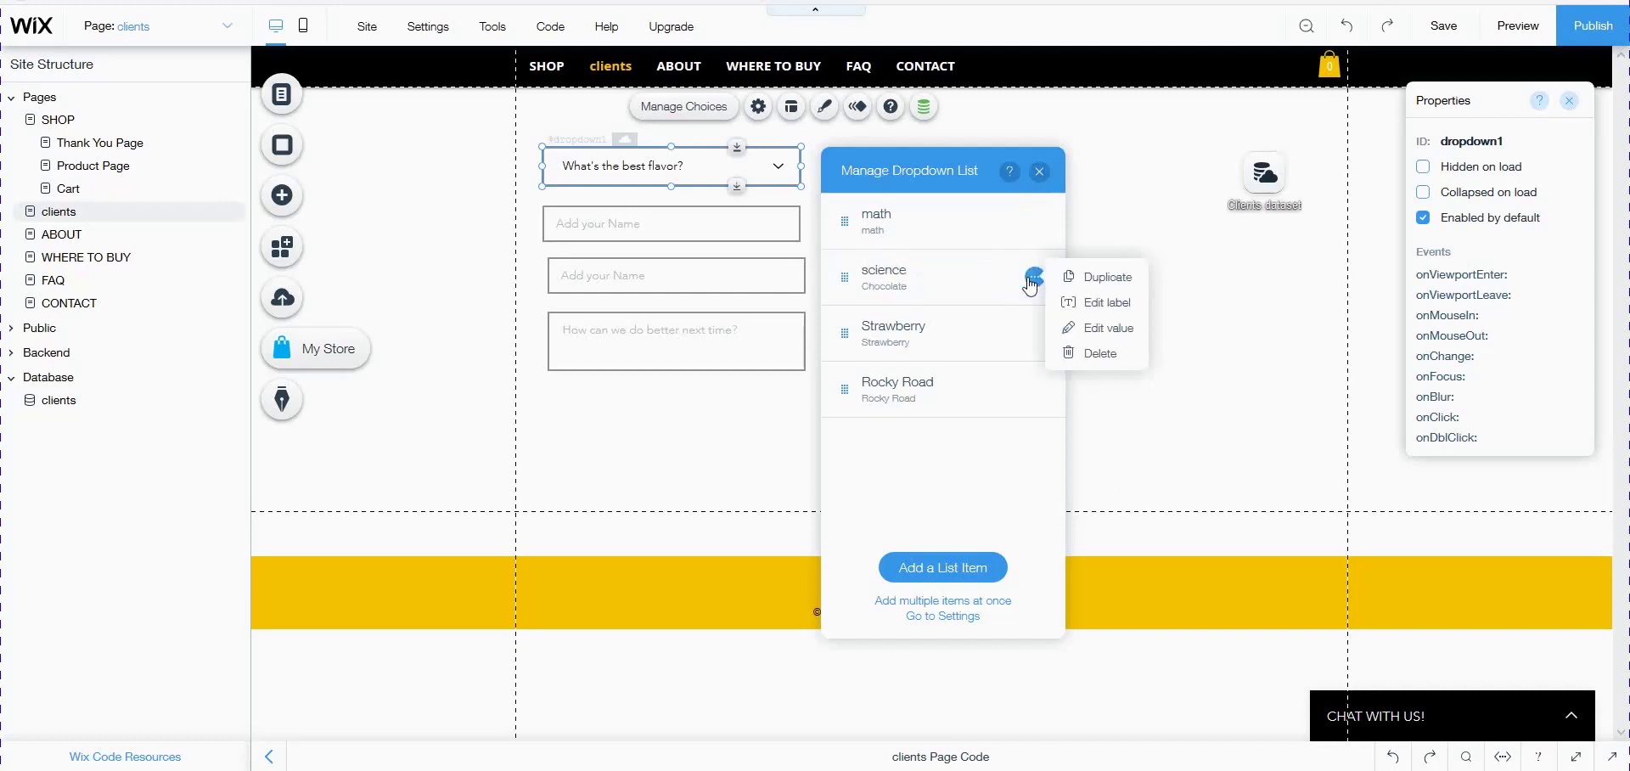
left_click(1068, 329)
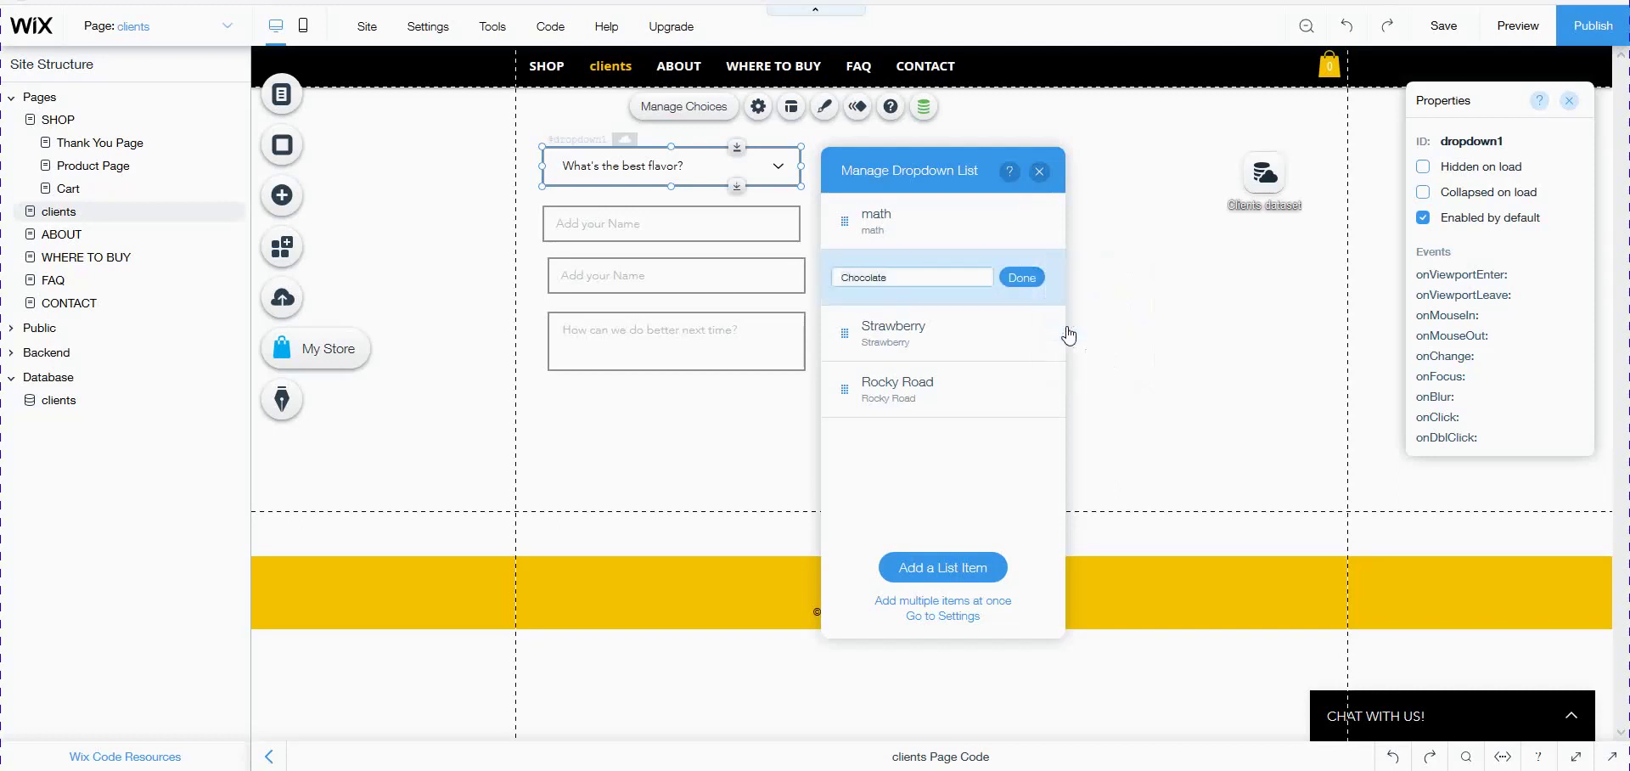
type("science")
left_click(1023, 278)
Change the Strawberry choice's label and value to "english", and delete the Rocky Road choice.
left_click(1035, 334)
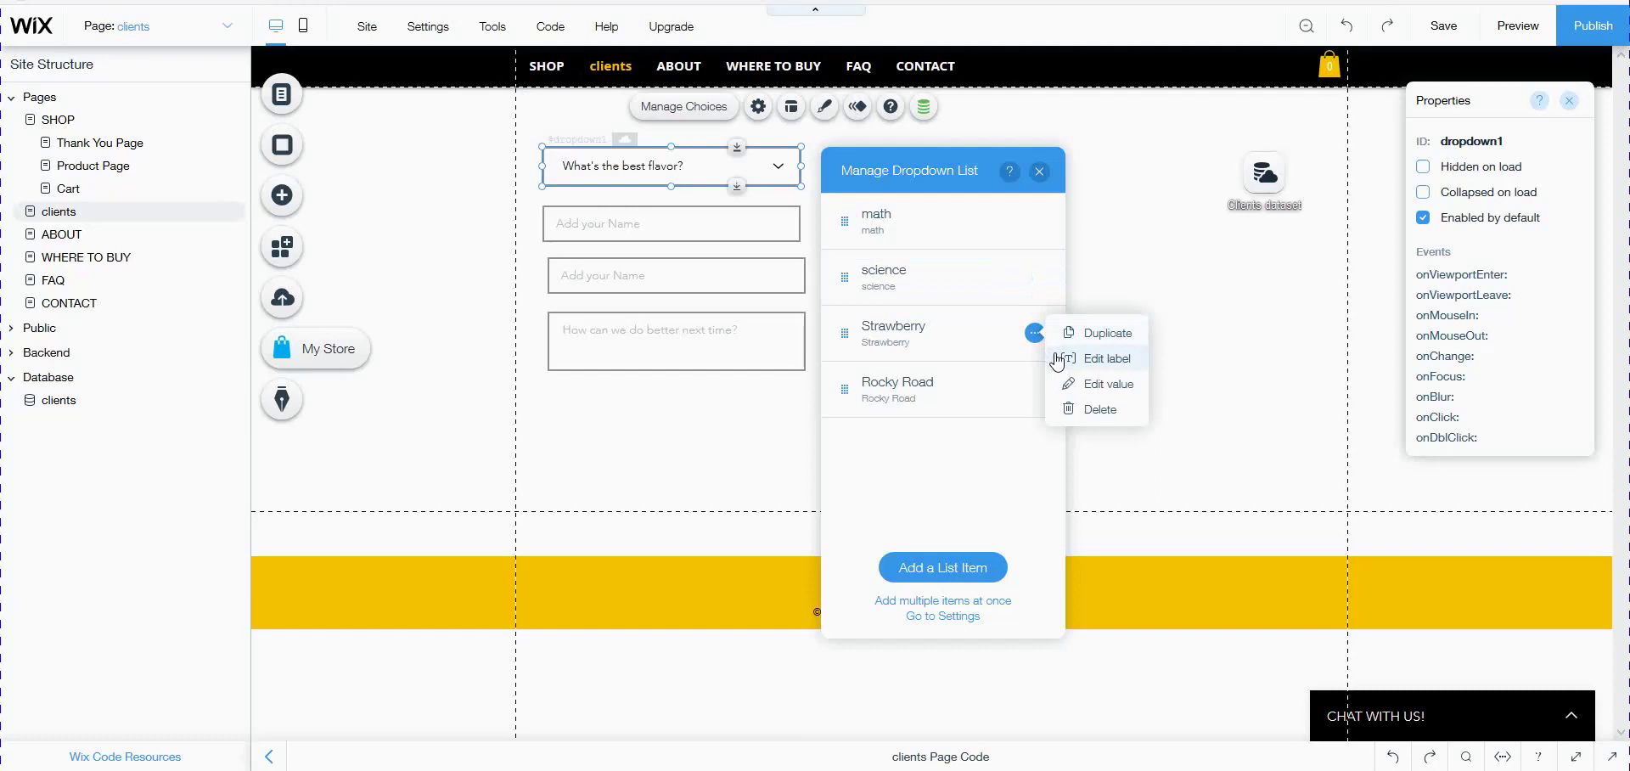
left_click(1057, 360)
type("english")
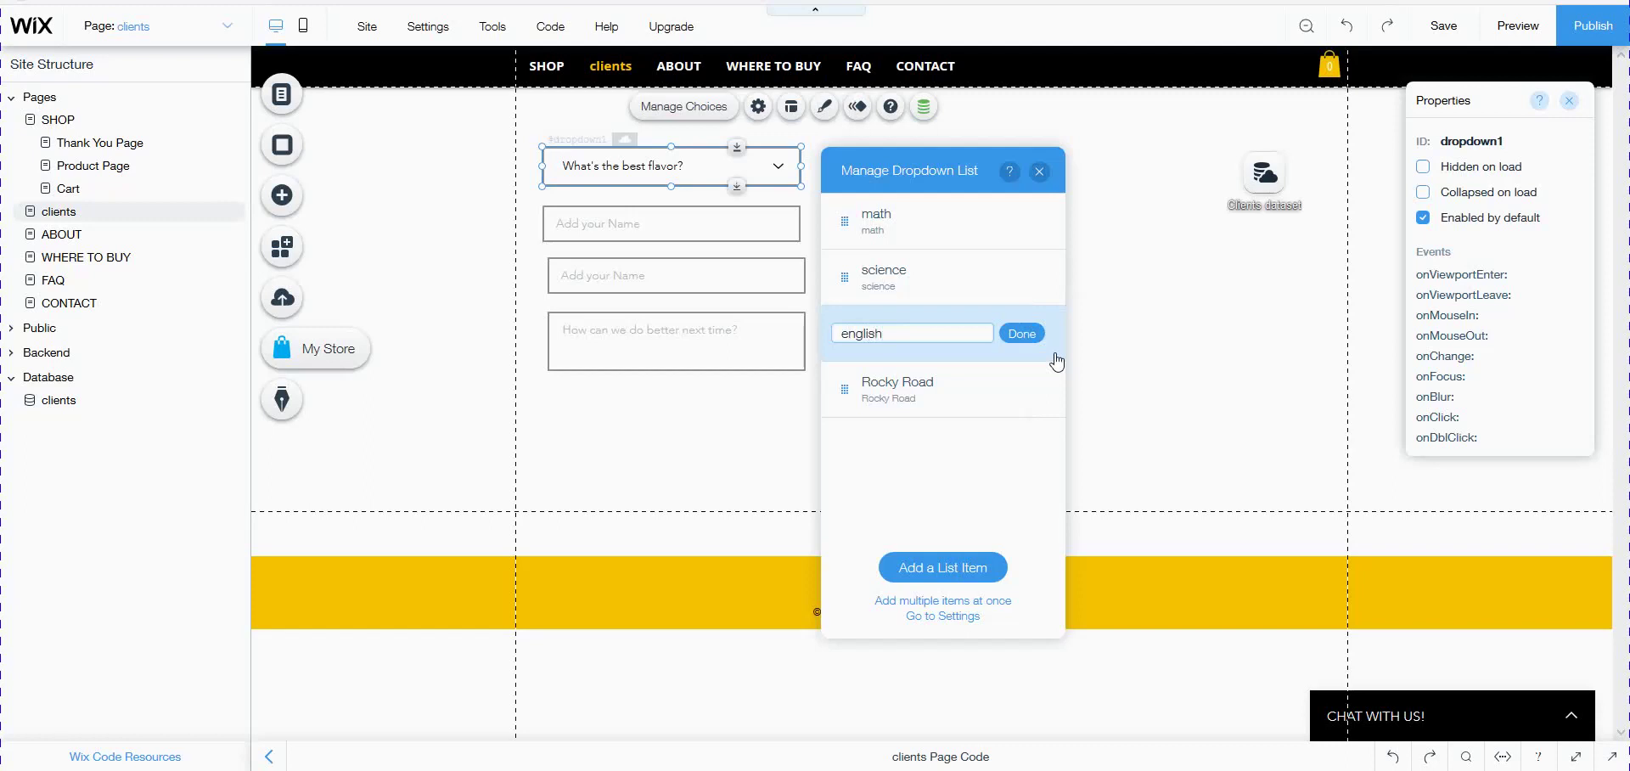
left_click(1022, 334)
left_click(1032, 334)
left_click(1064, 384)
key("ctrl+a")
type("e")
left_click(1022, 333)
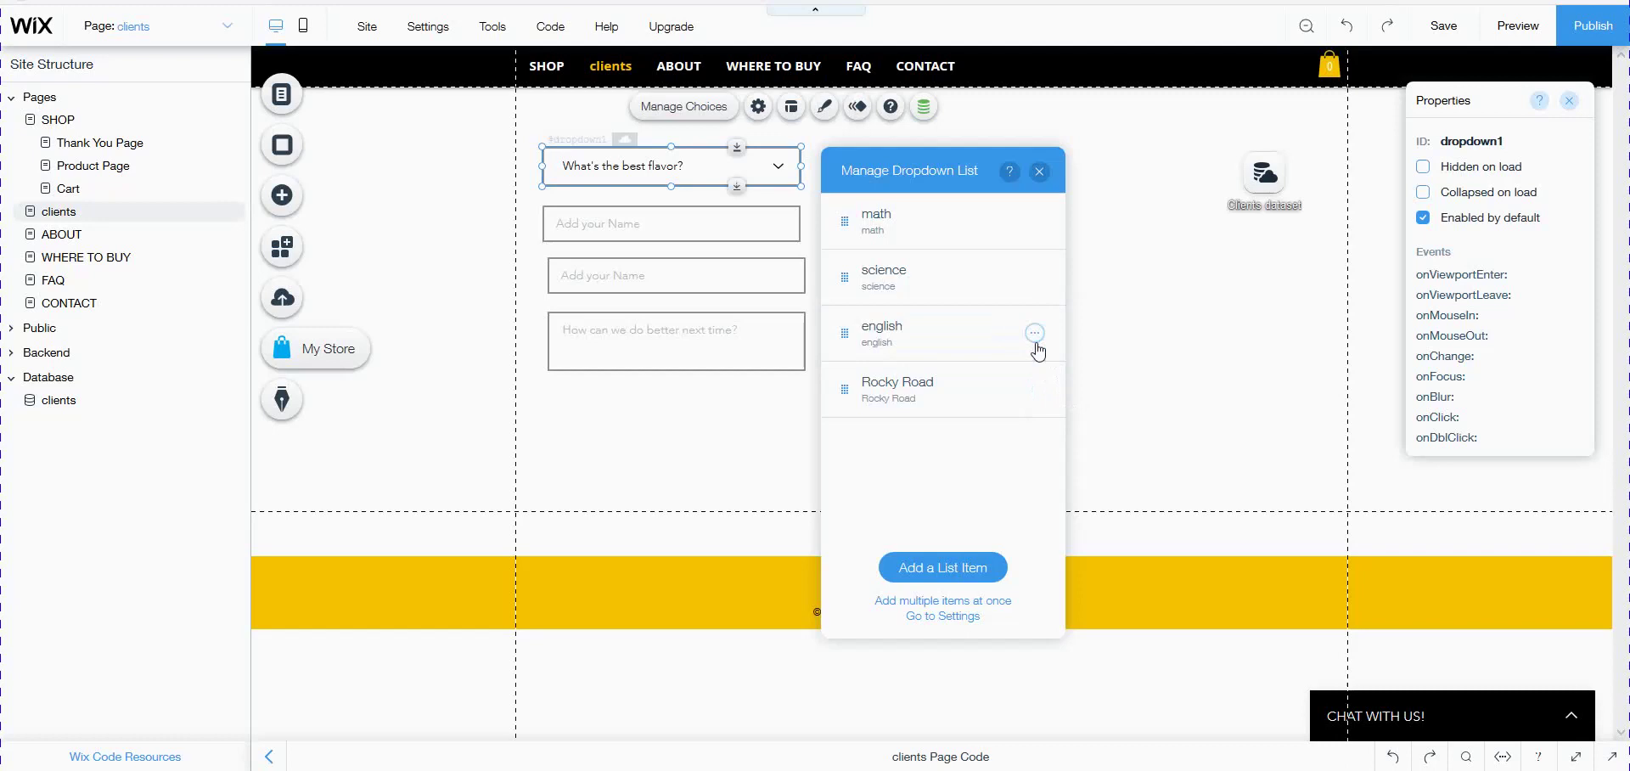
left_click(1036, 391)
left_click(1067, 466)
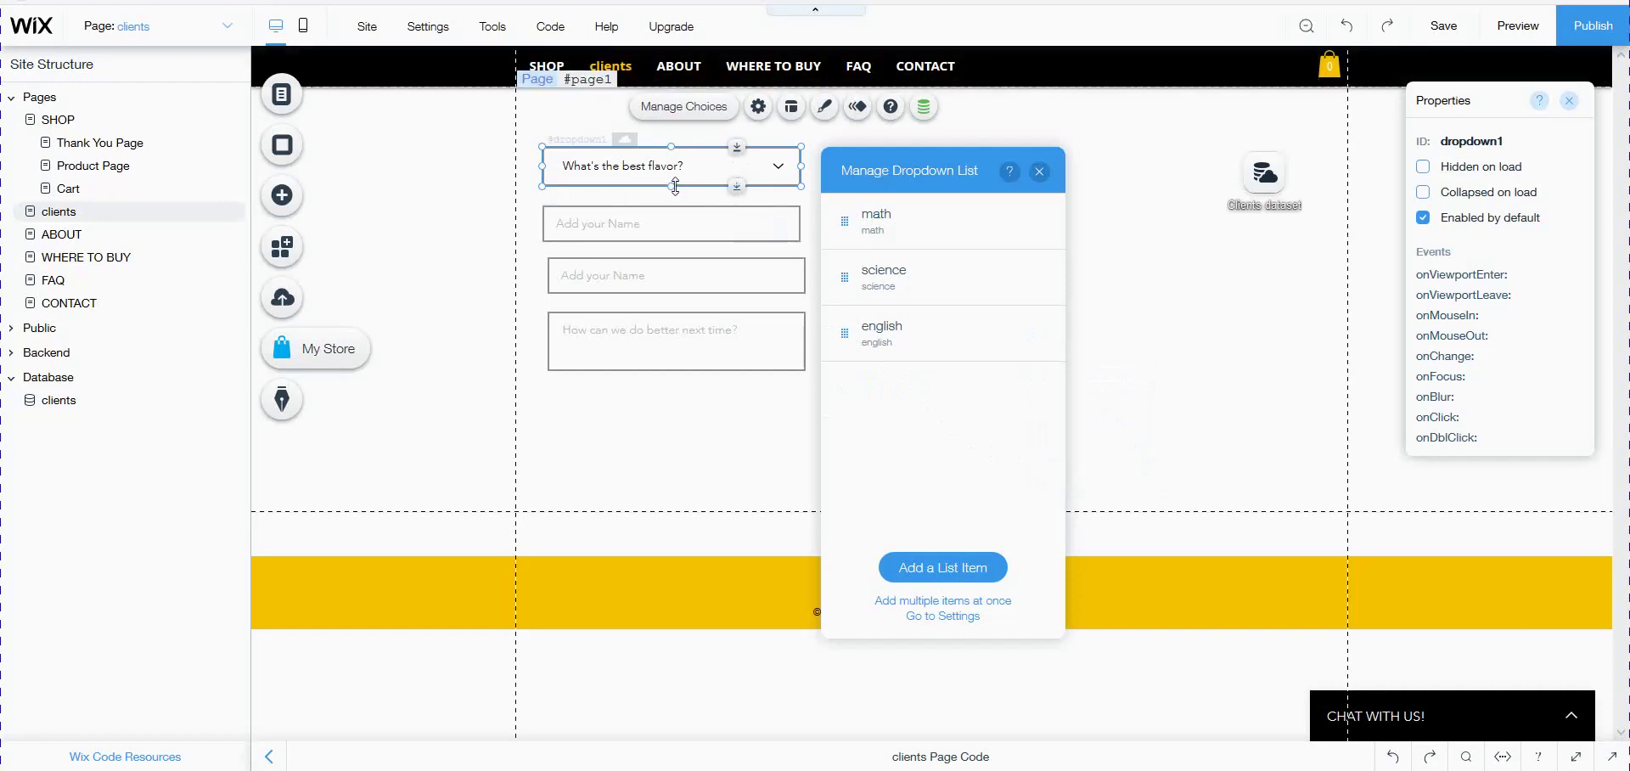
Replace the dropdown's placeholder text with "title".
left_click(757, 107)
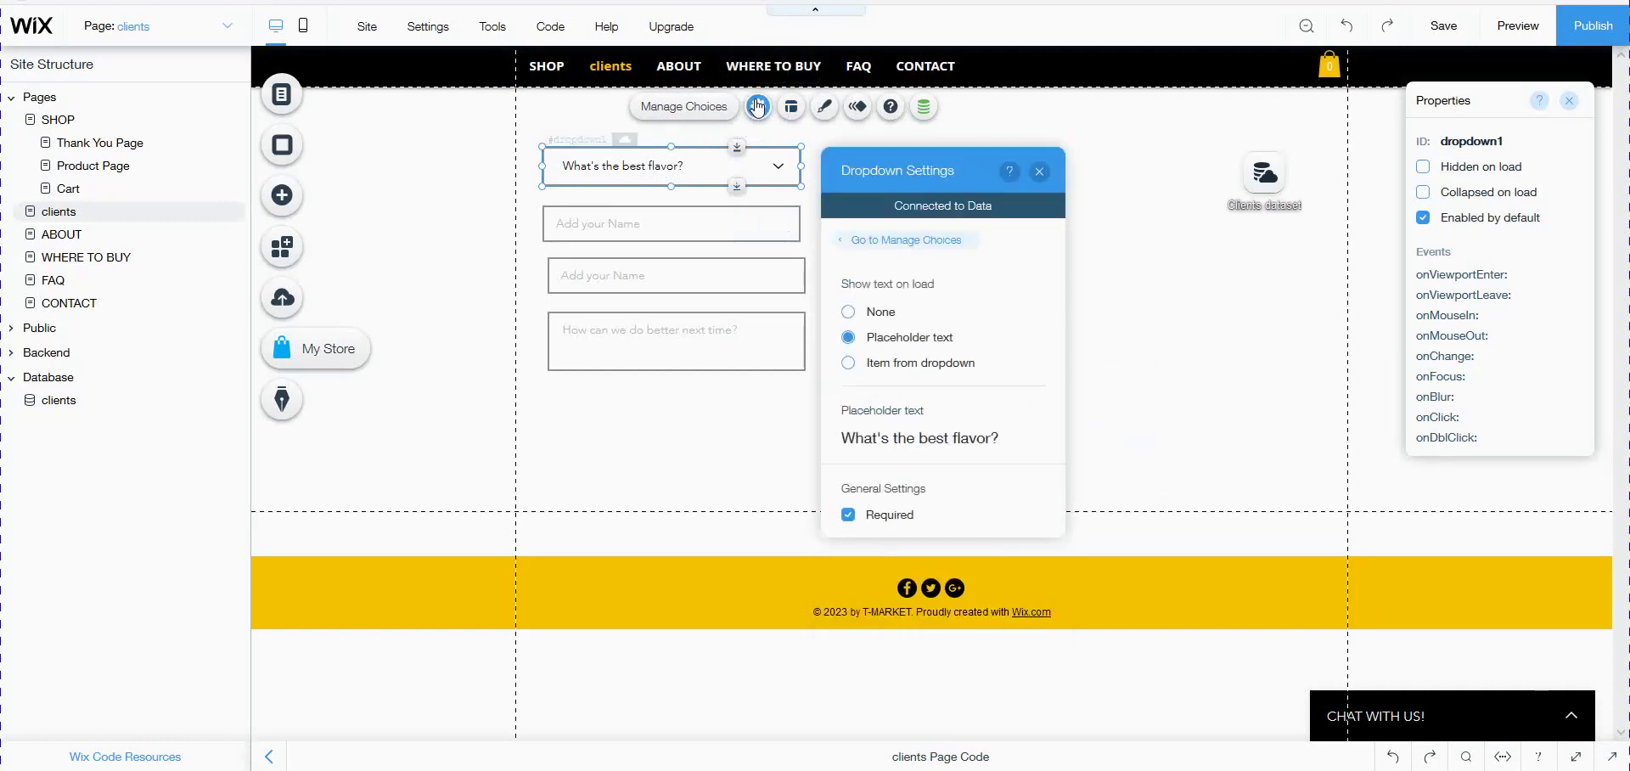
left_click(890, 445)
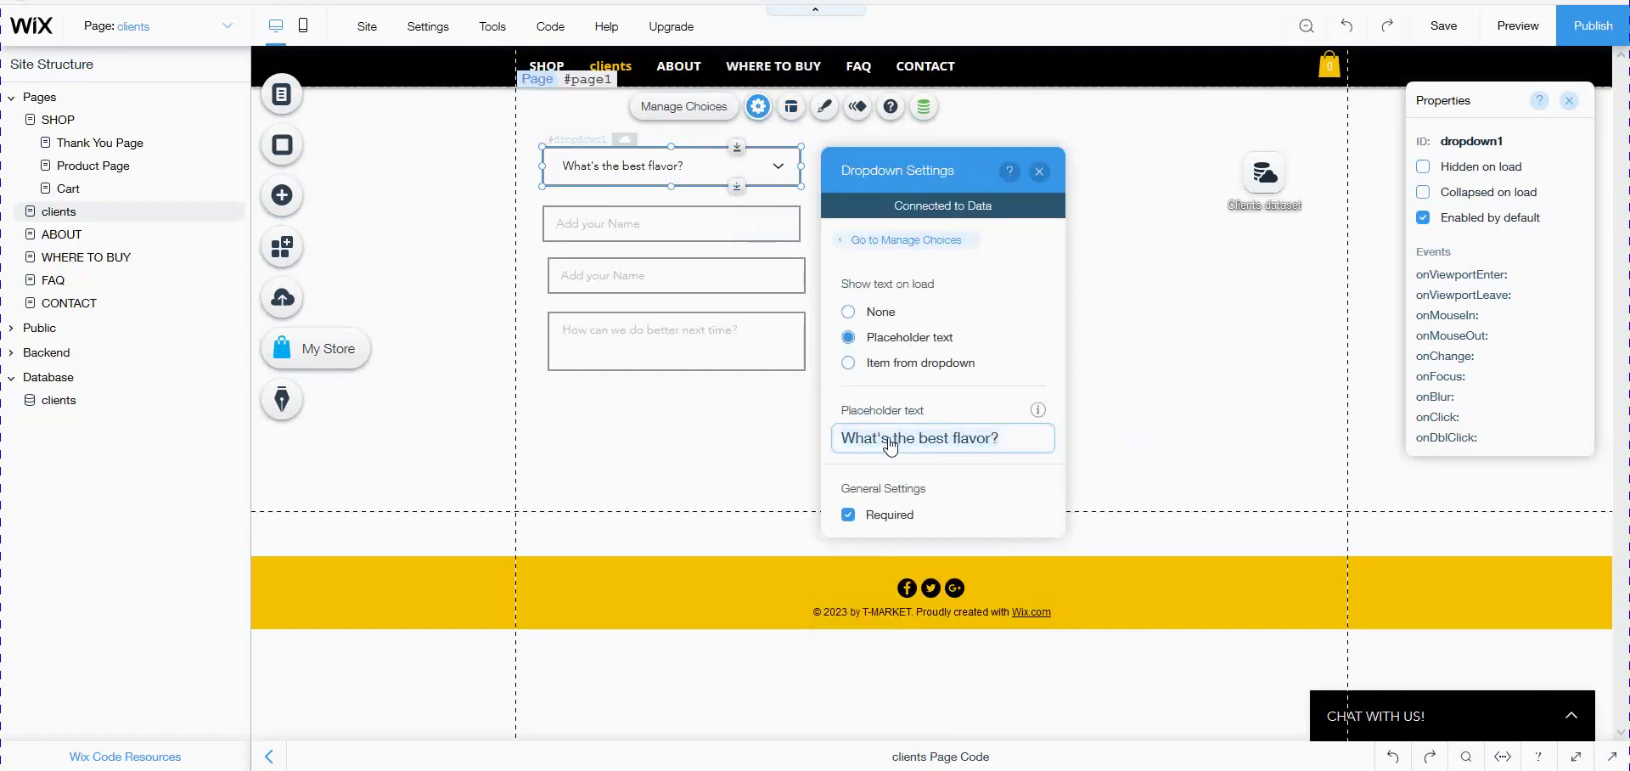
key("ctrl+a")
type("t")
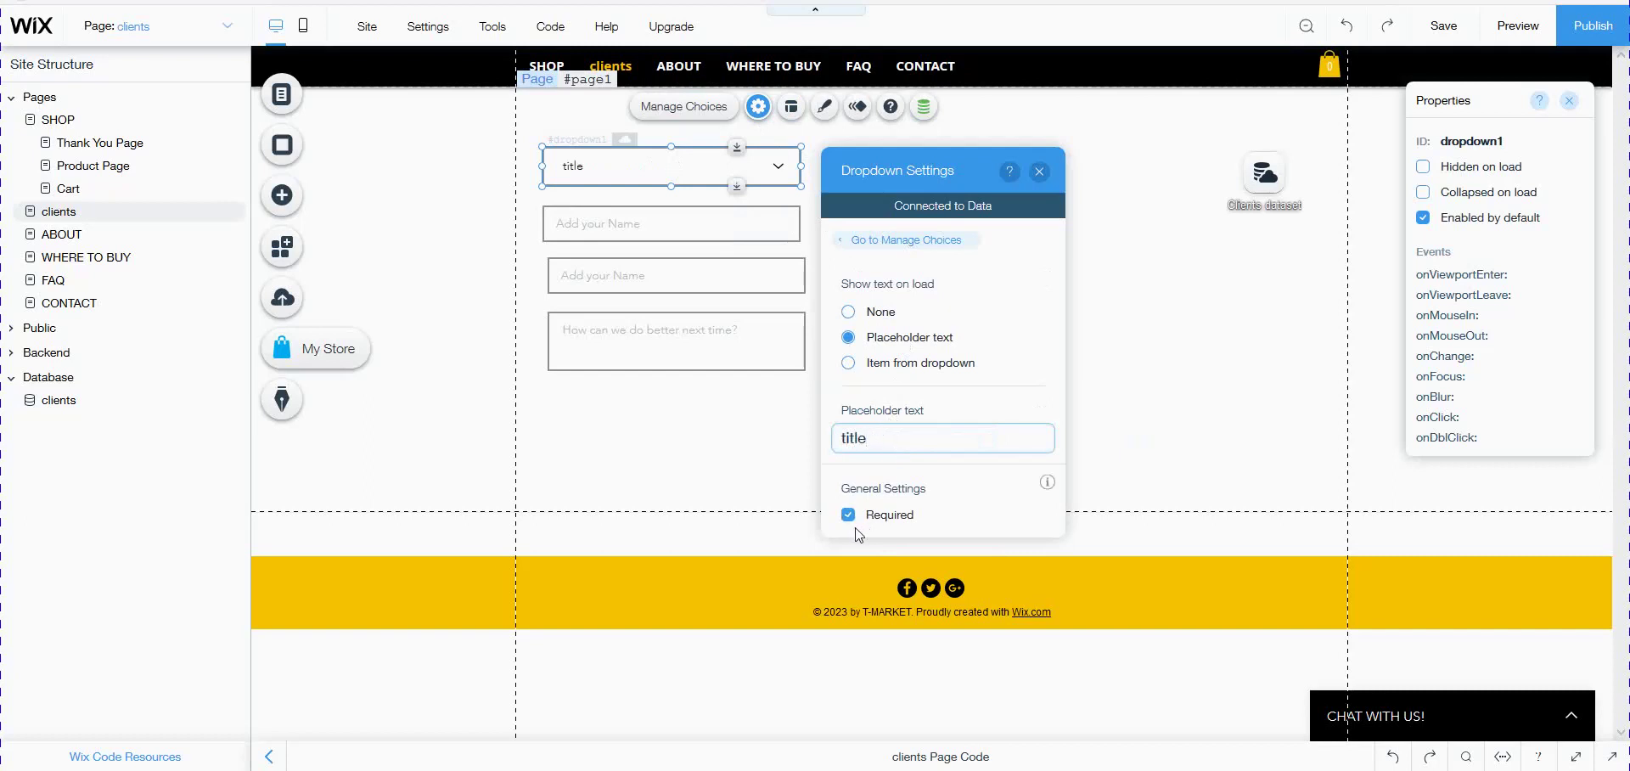
Connect the upper "Add your Name" input to the name (Text) field of the Clients dataset and set its placeholder to "name".
left_click(645, 235)
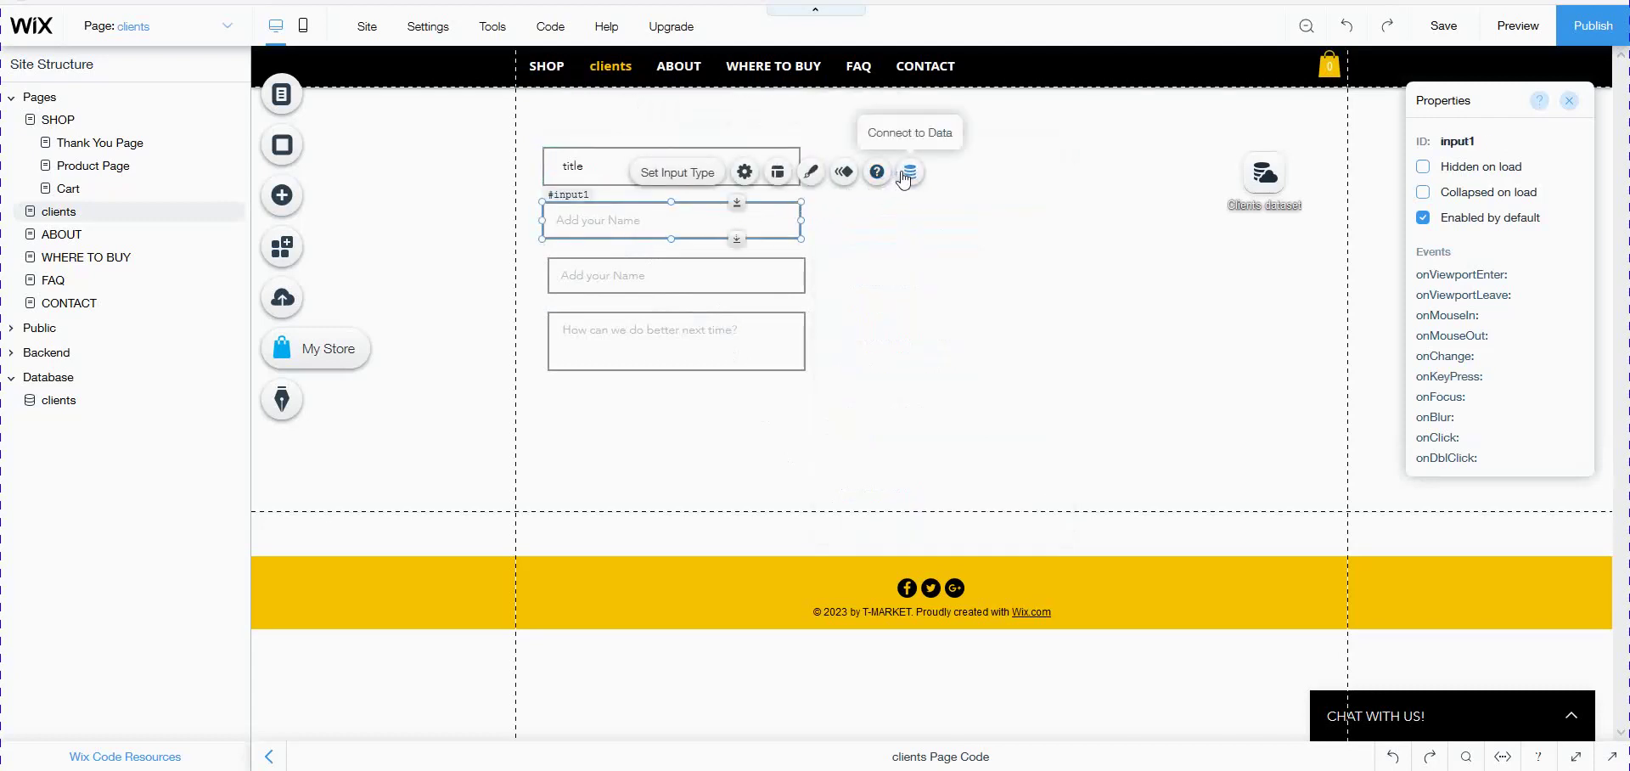
left_click(907, 175)
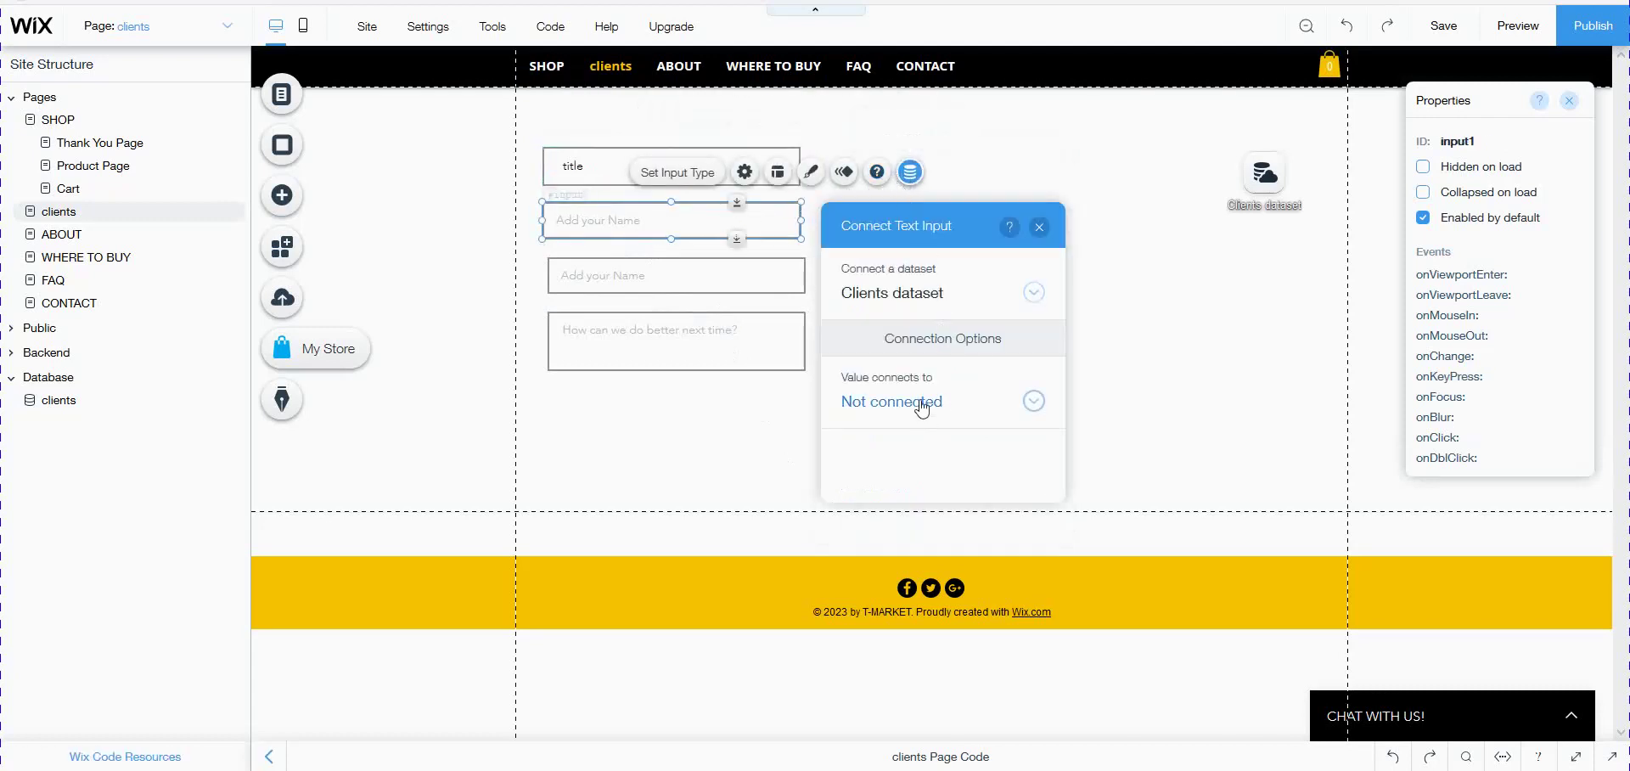
left_click(922, 408)
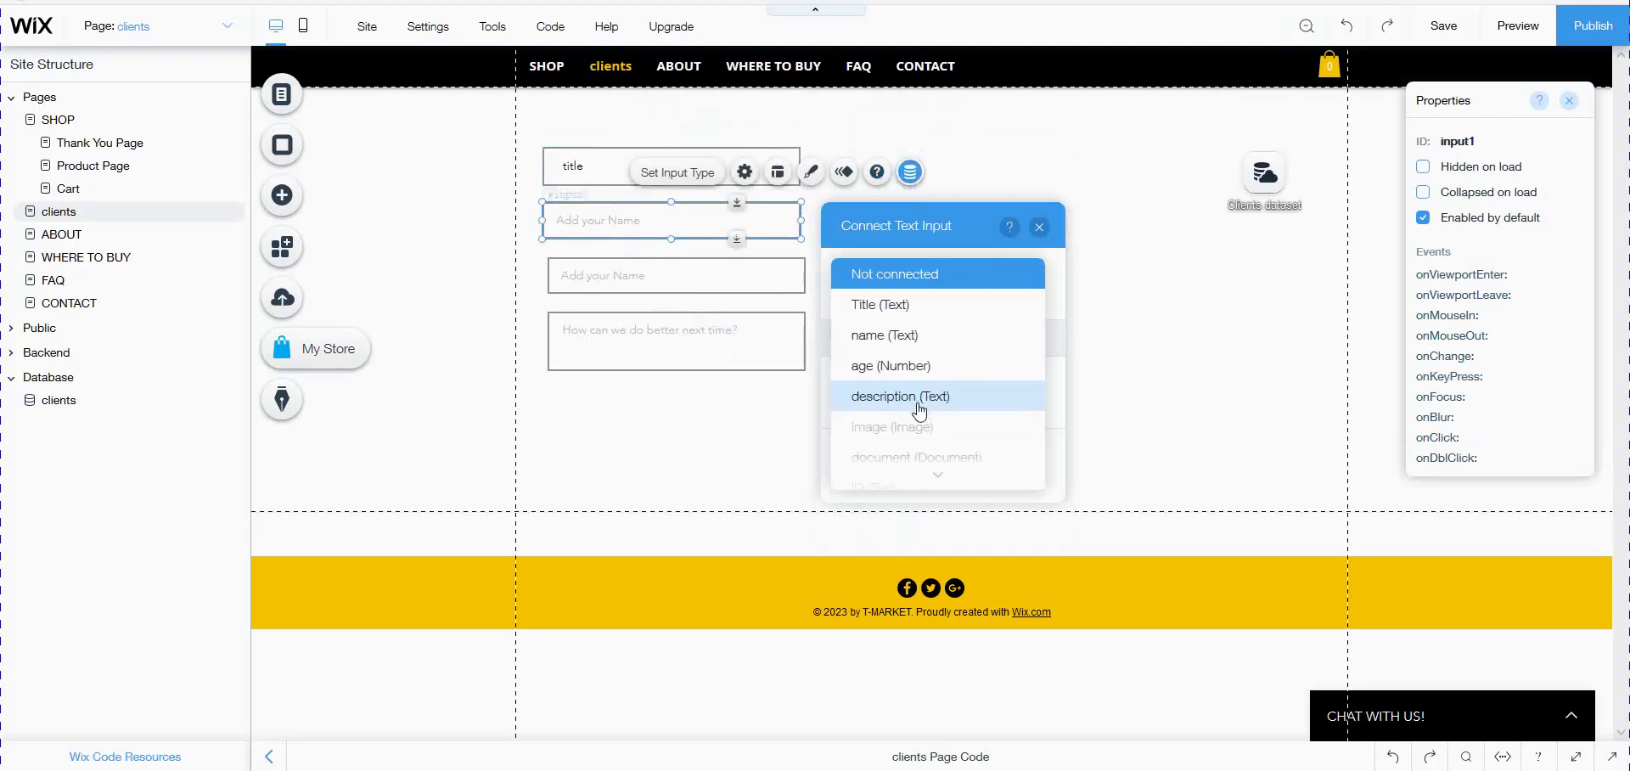
left_click(905, 336)
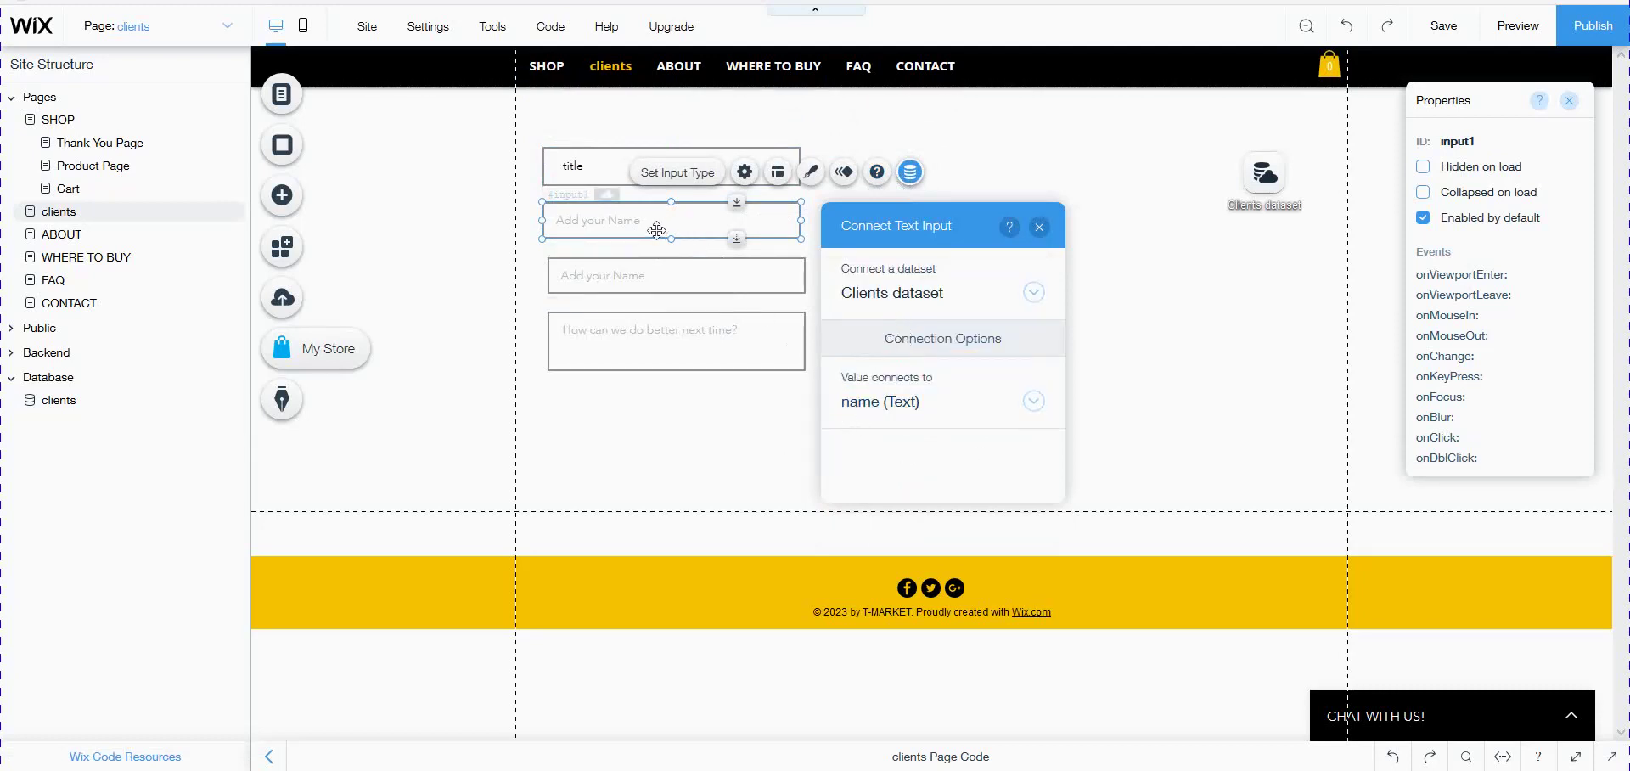
left_click(744, 162)
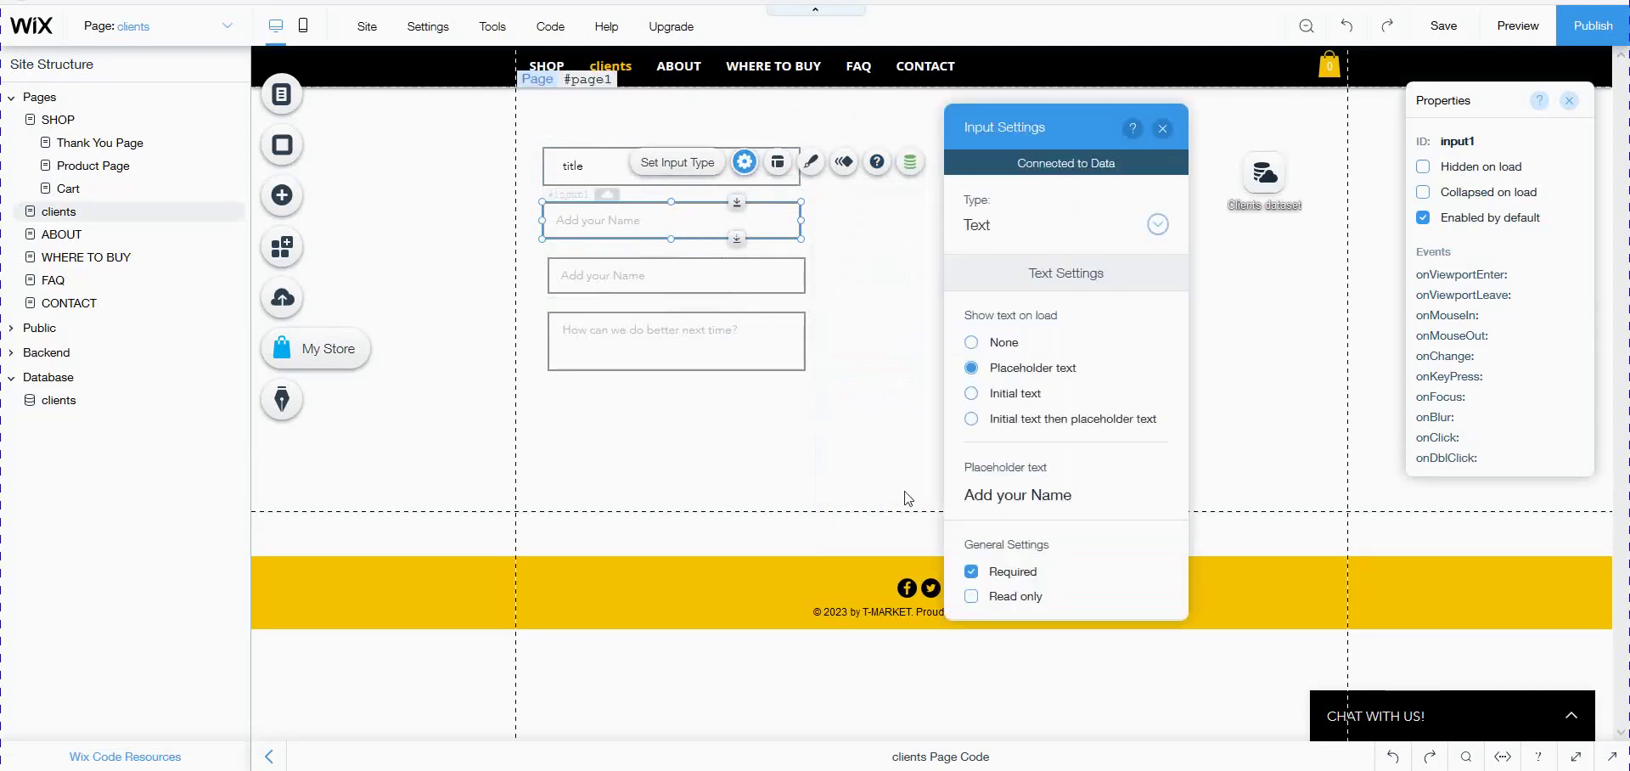
left_click(981, 499)
type("n")
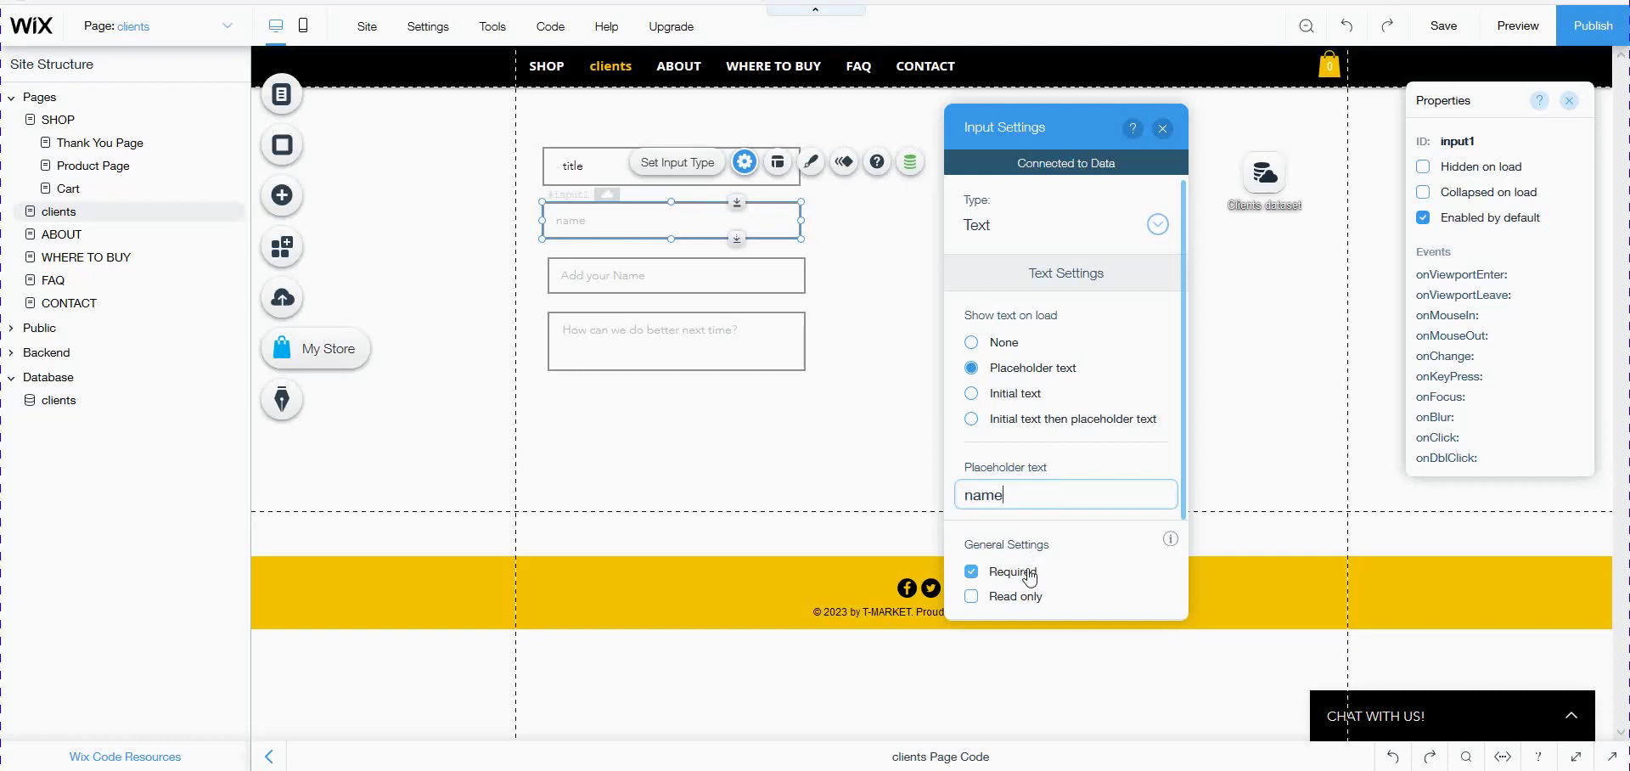
Connect the remaining "Add your Name" input to the age (Number) field of the Clients dataset and set its placeholder to "age".
left_click(644, 275)
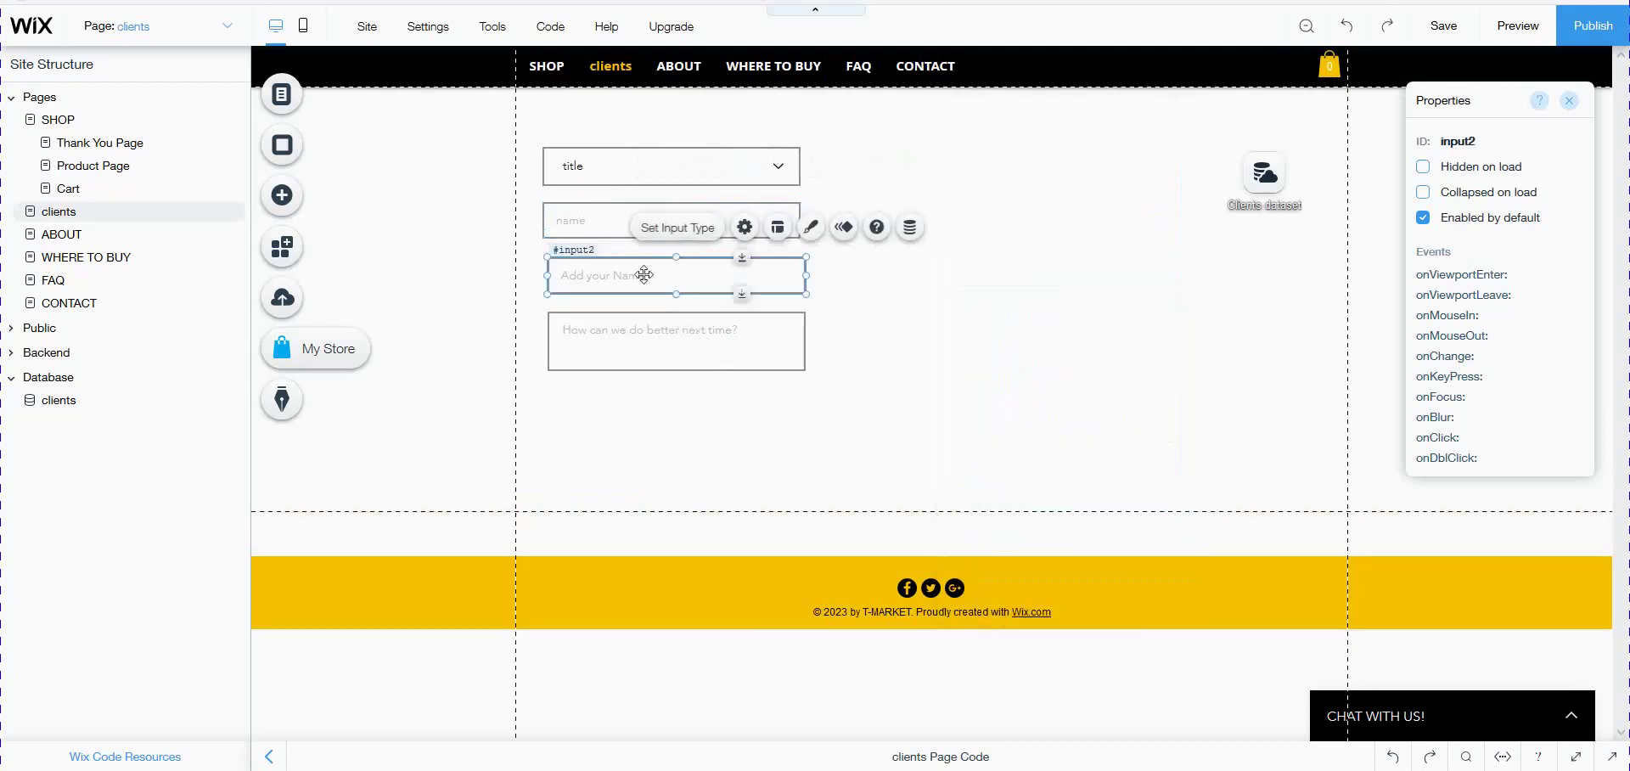
left_click(911, 227)
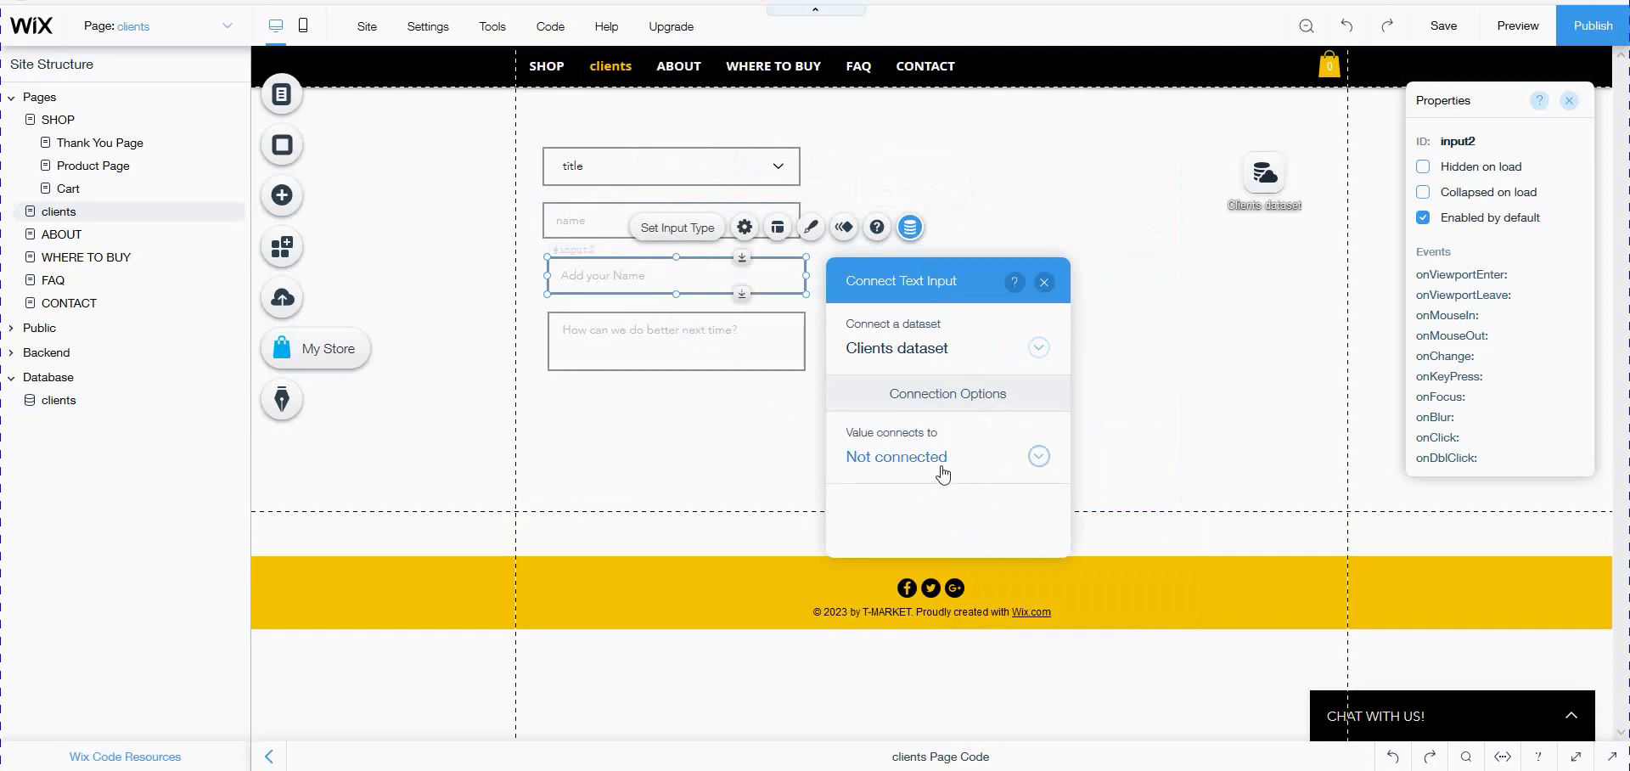
left_click(944, 471)
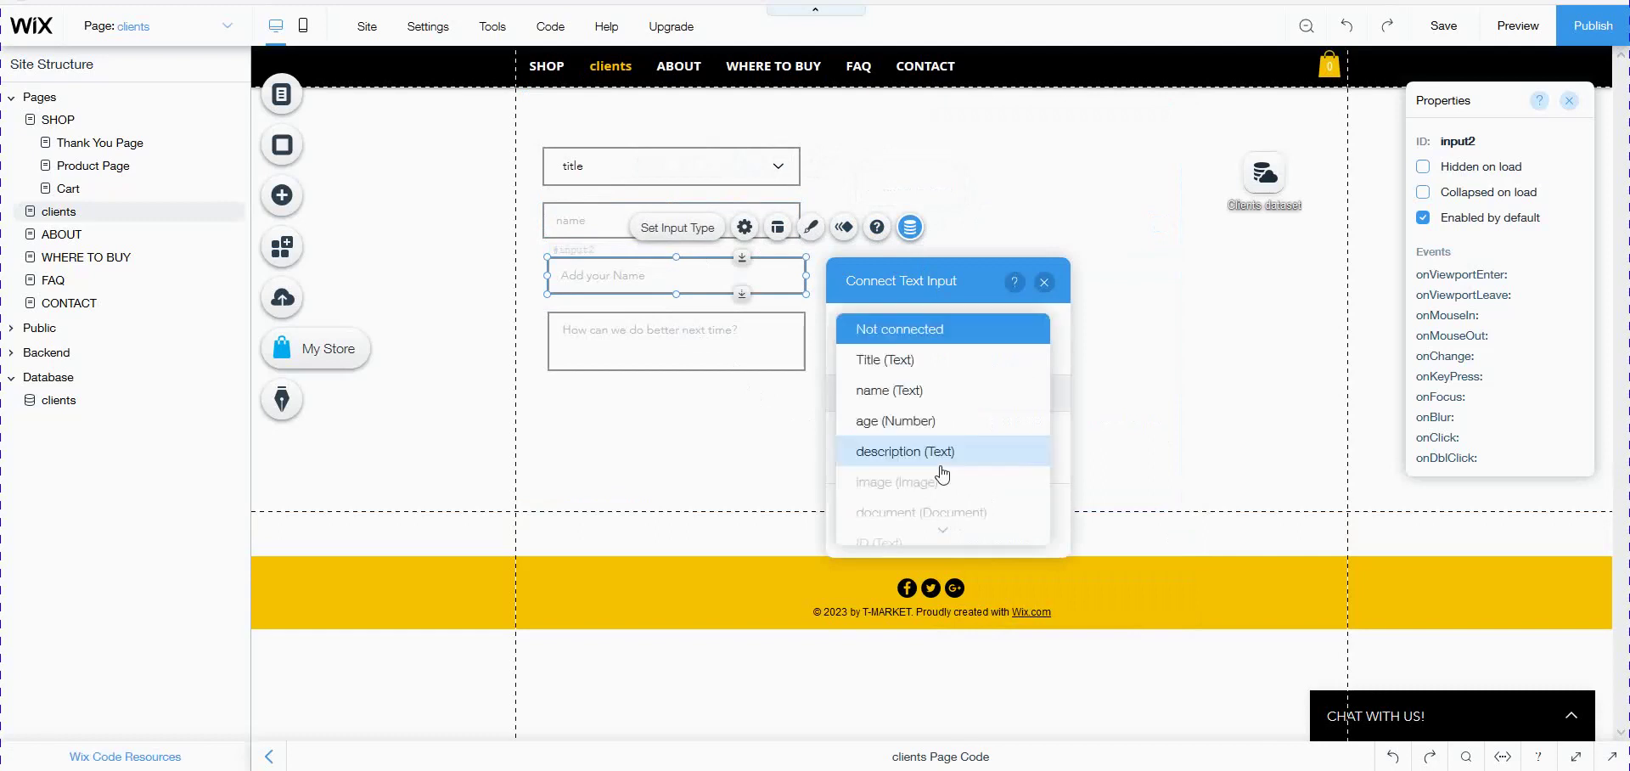
left_click(896, 421)
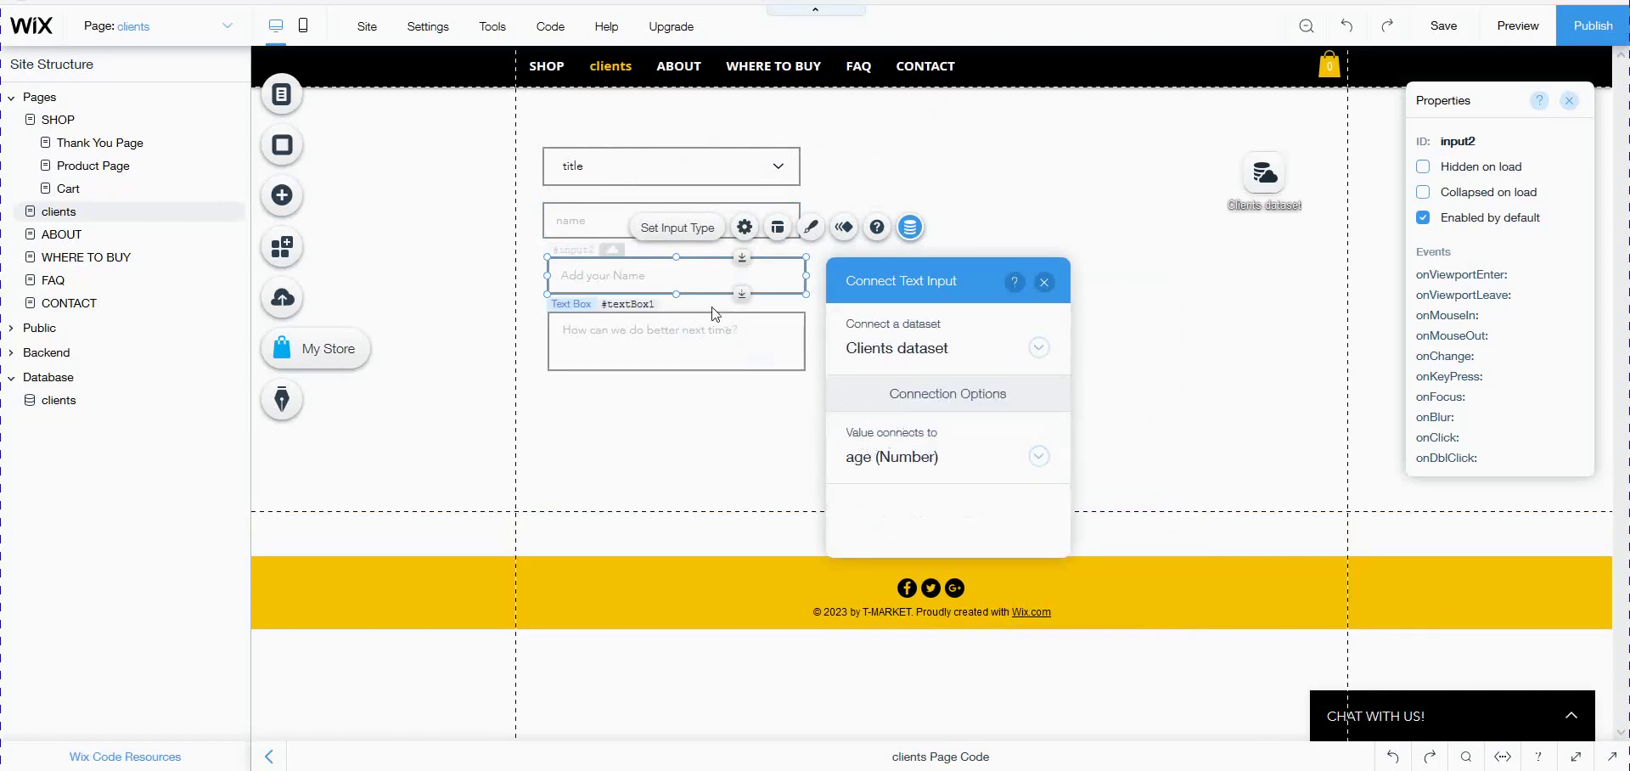
left_click(744, 218)
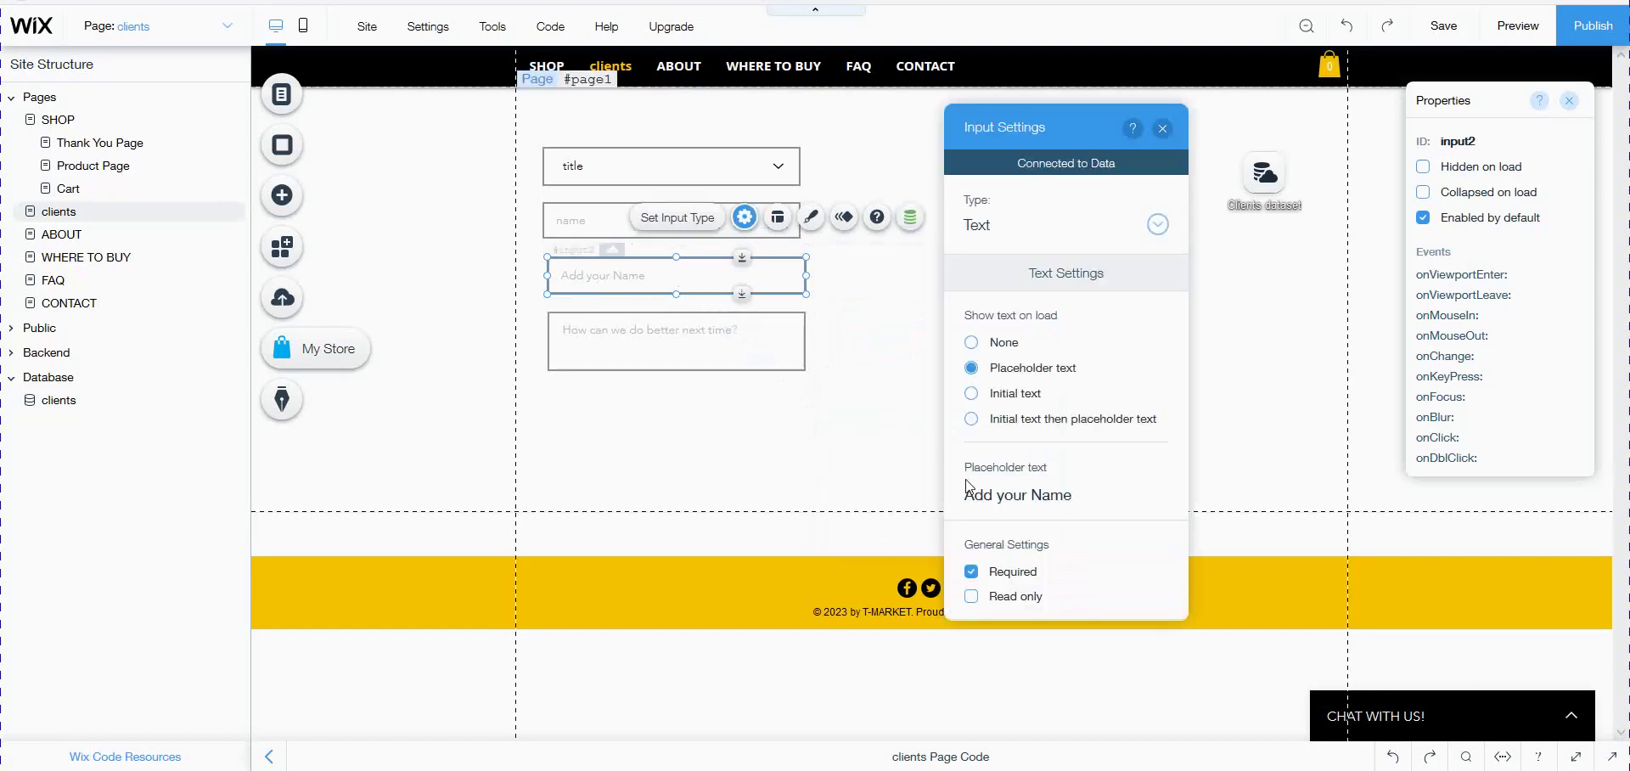
type("a")
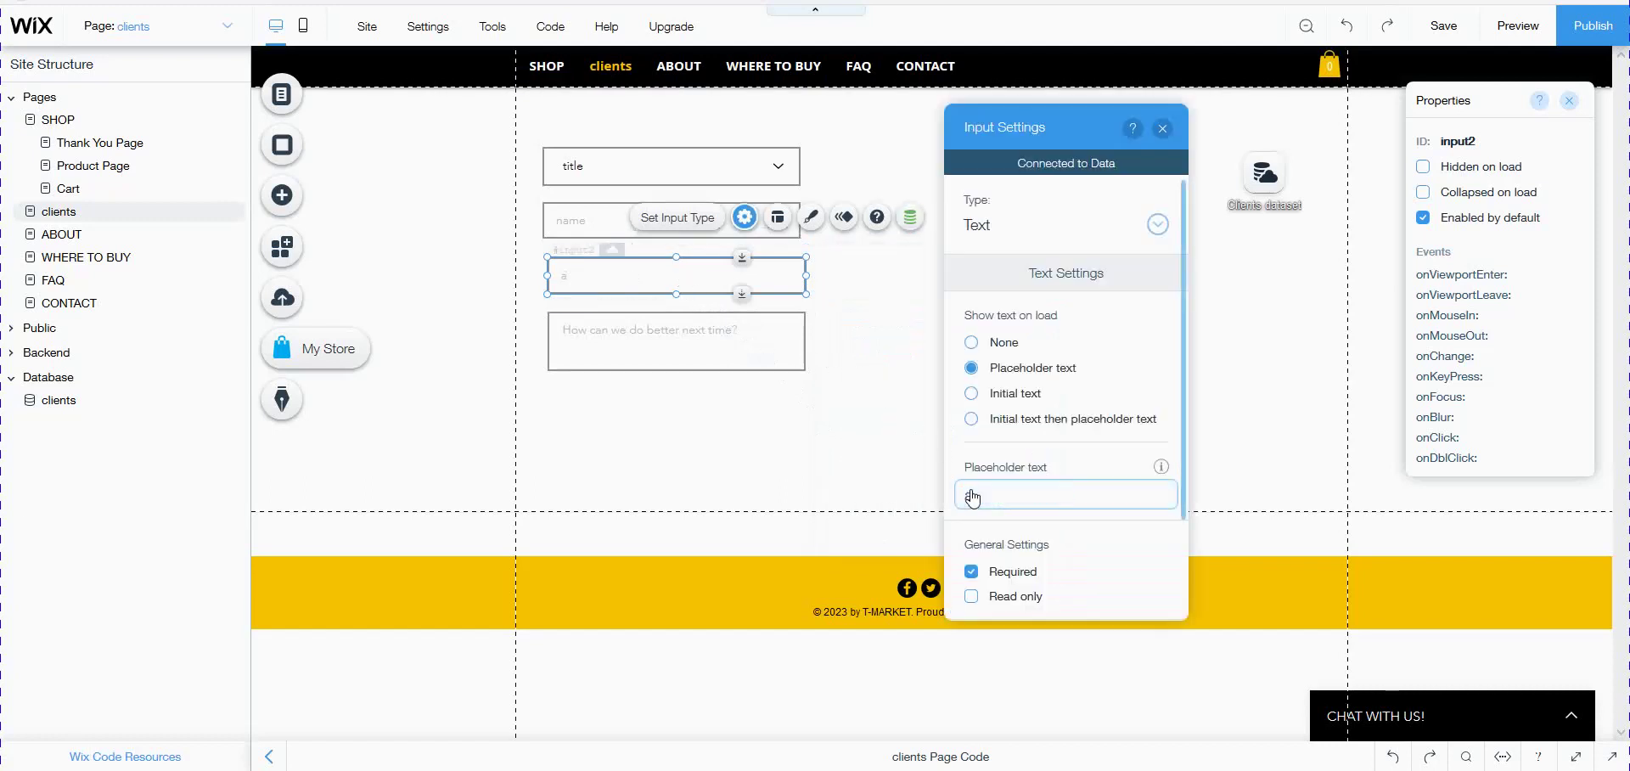
type("ge")
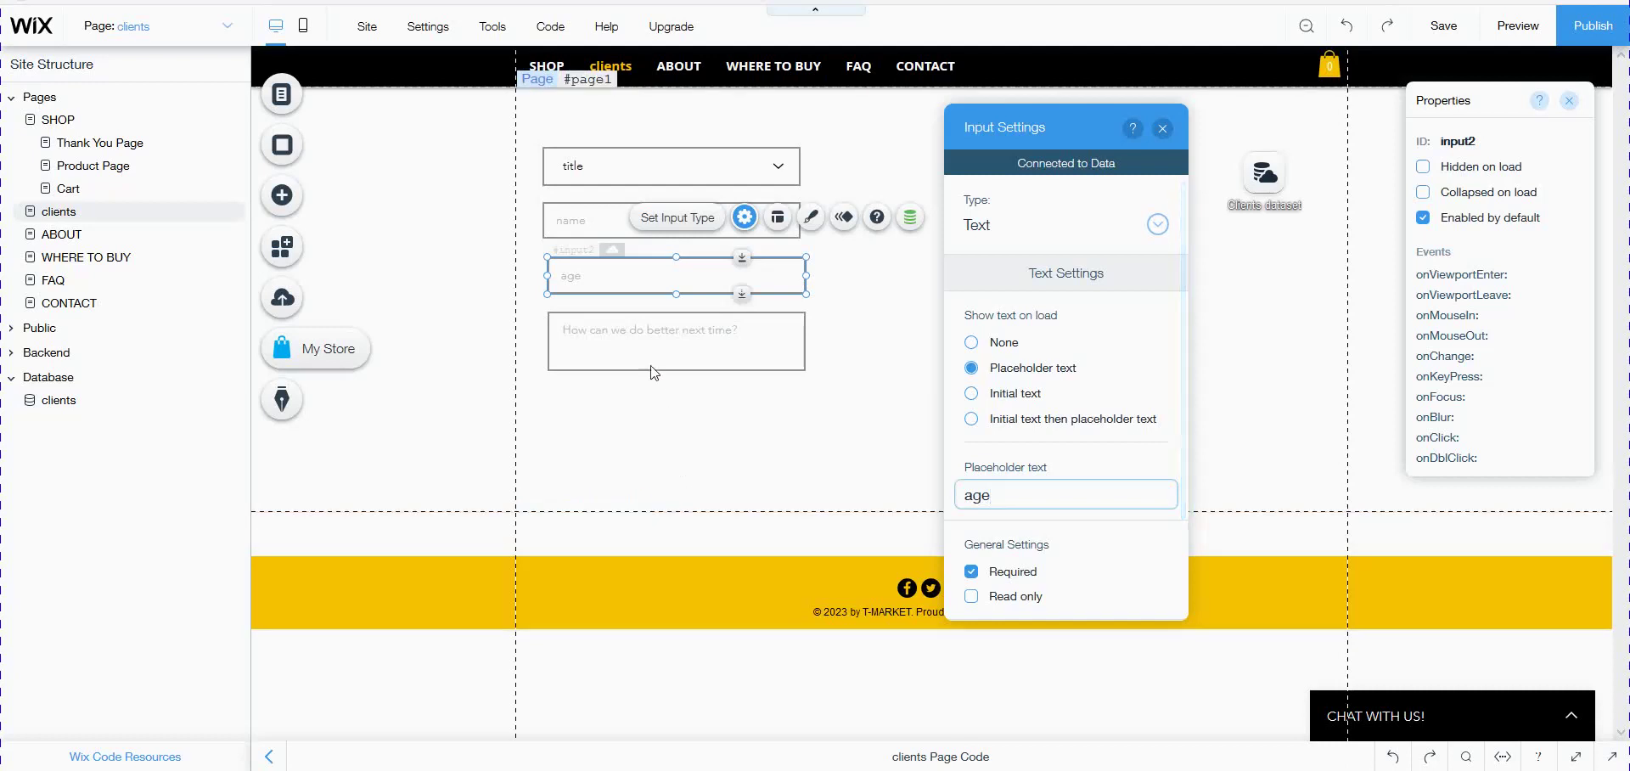
Connect the "How can we do better next time?" text box to the description (Text) field of the Clients dataset.
left_click(652, 351)
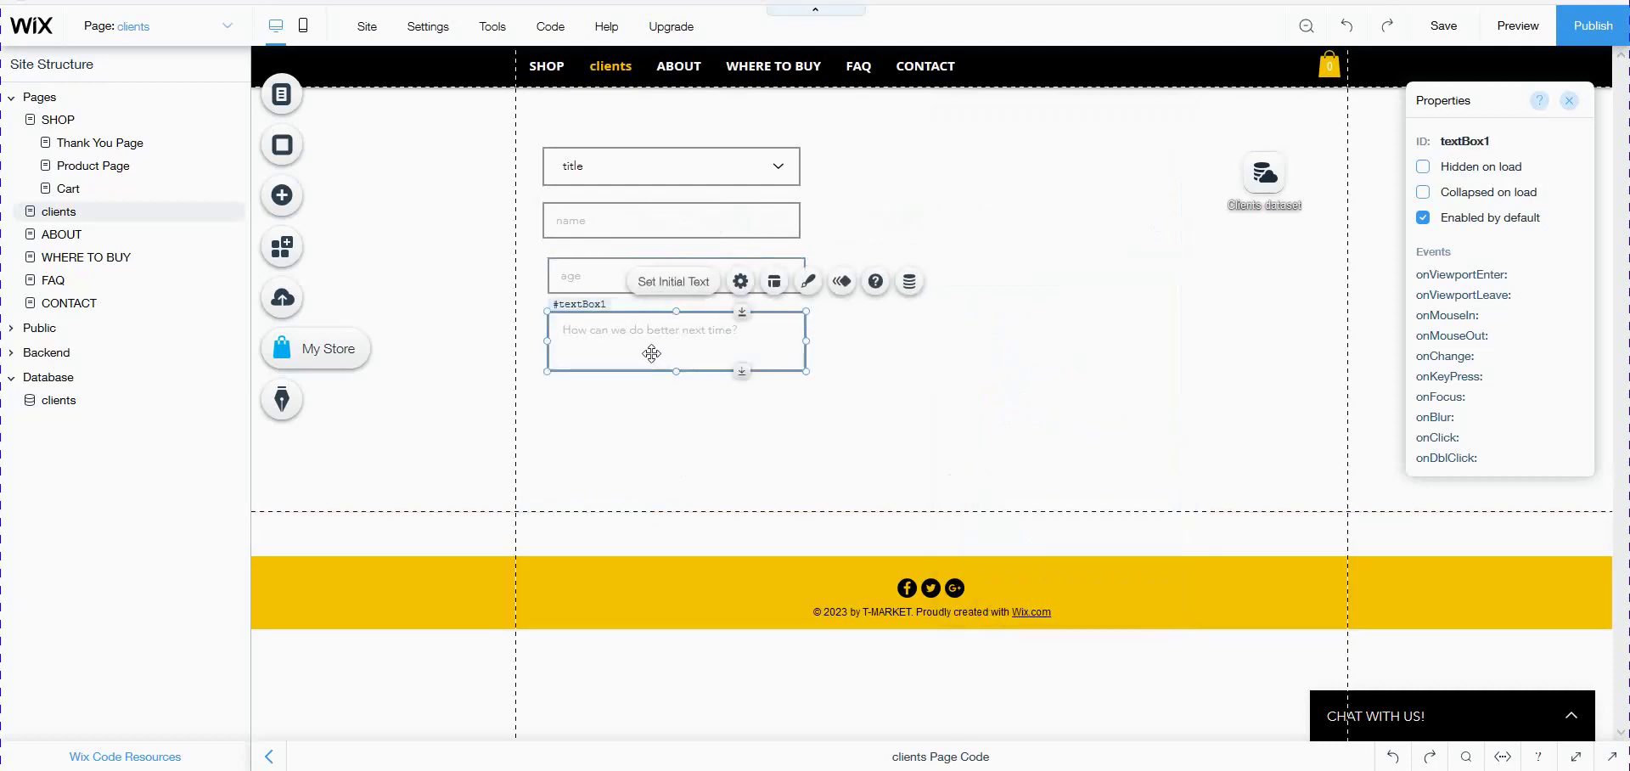
left_click(907, 282)
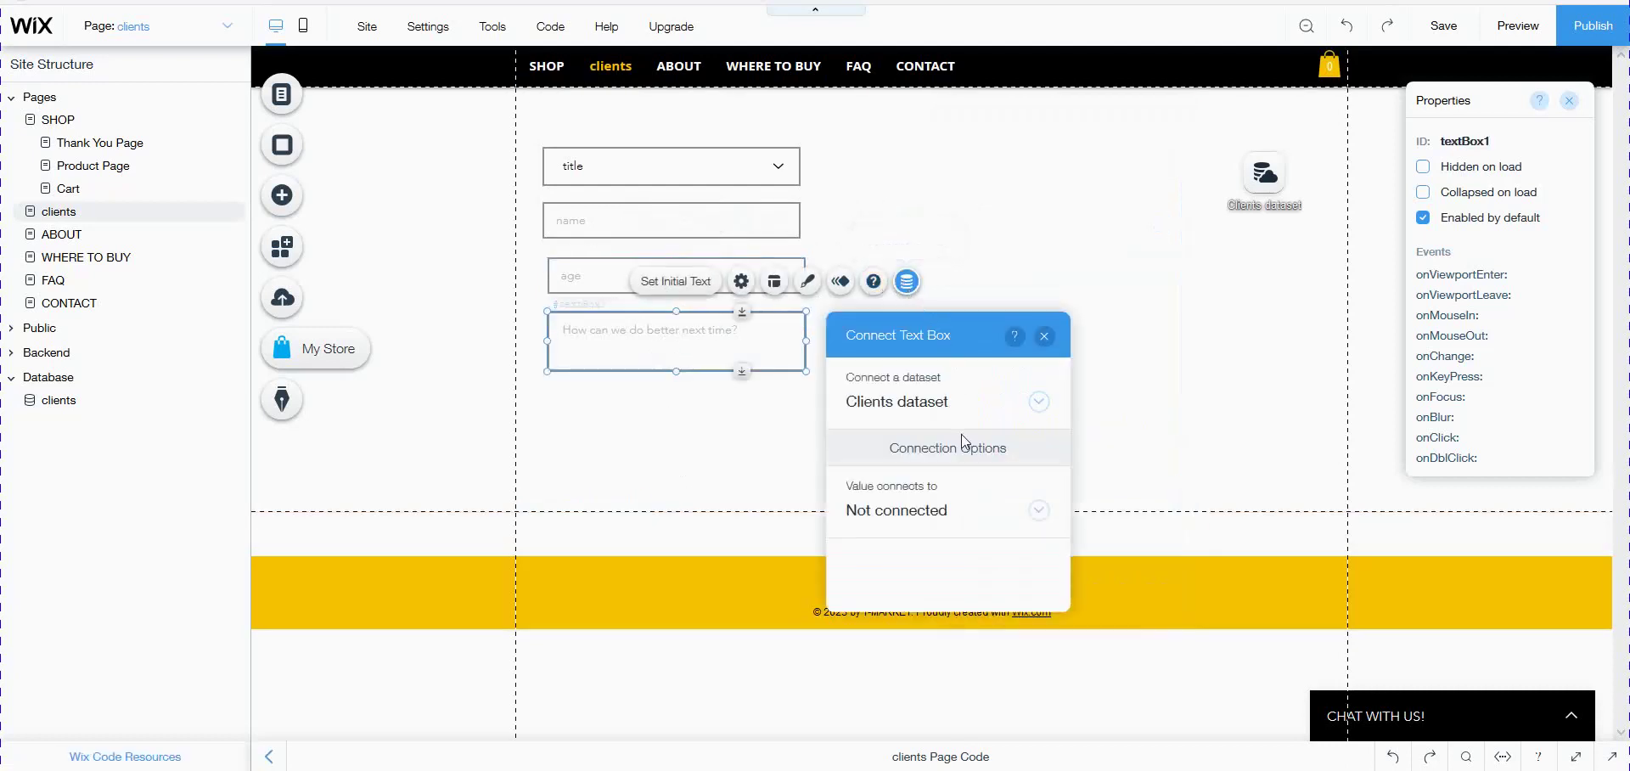
left_click(935, 512)
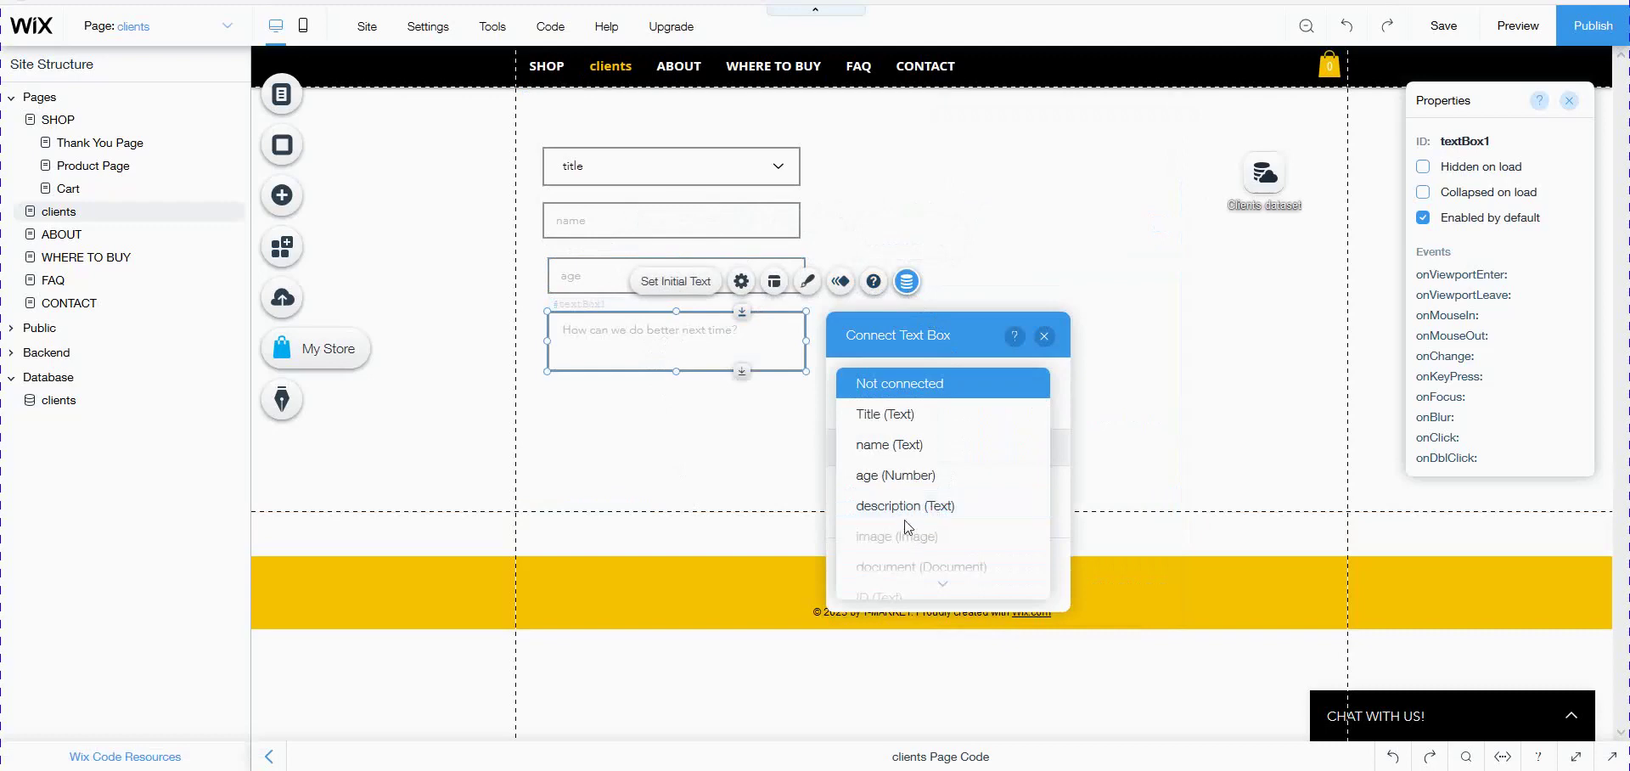
left_click(902, 509)
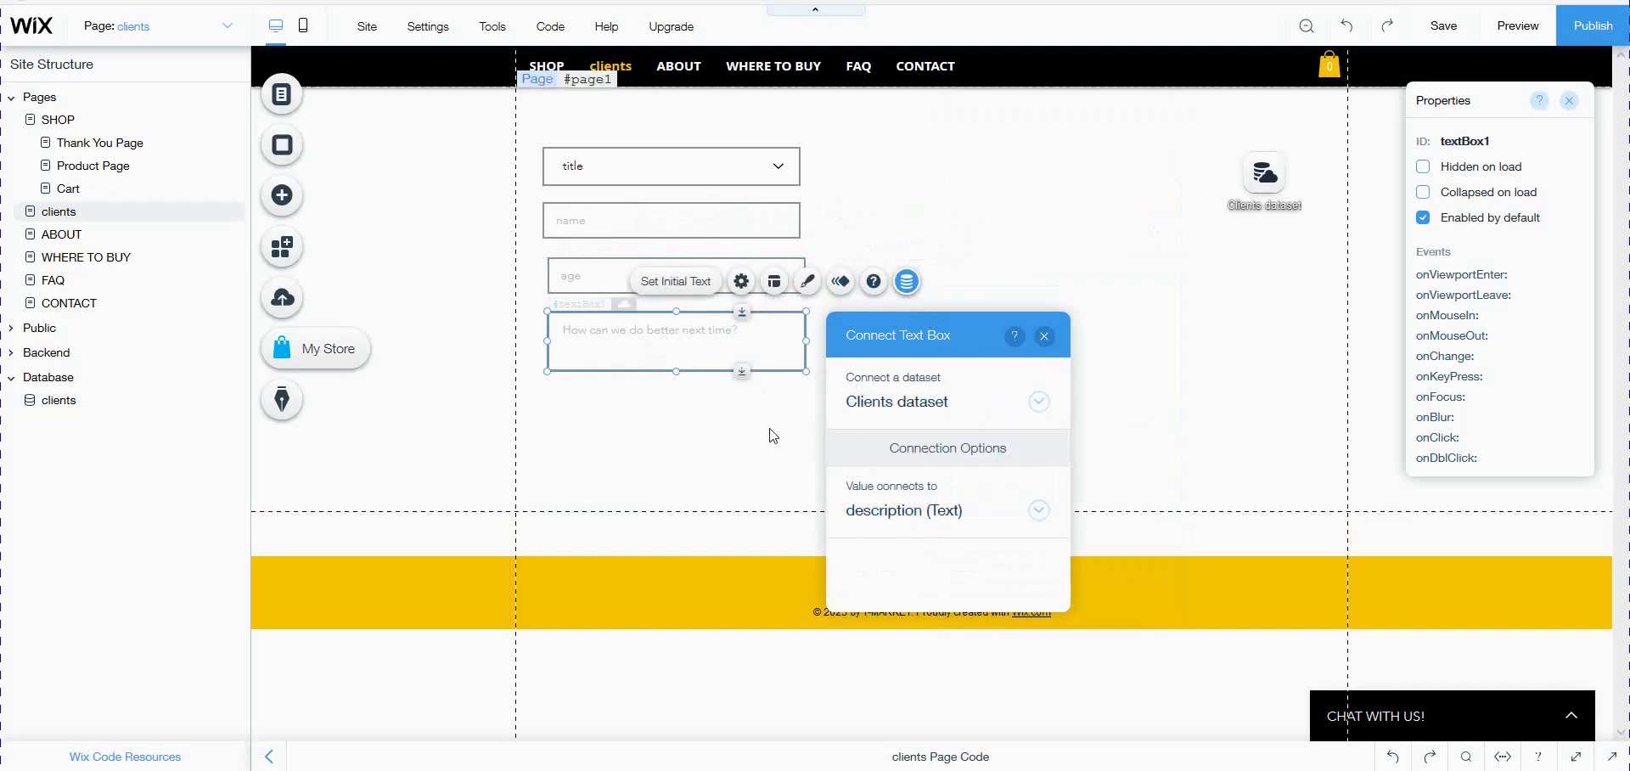
Replace the description text box's placeholder with "descripe".
left_click(750, 284)
left_click(995, 410)
type("descripe")
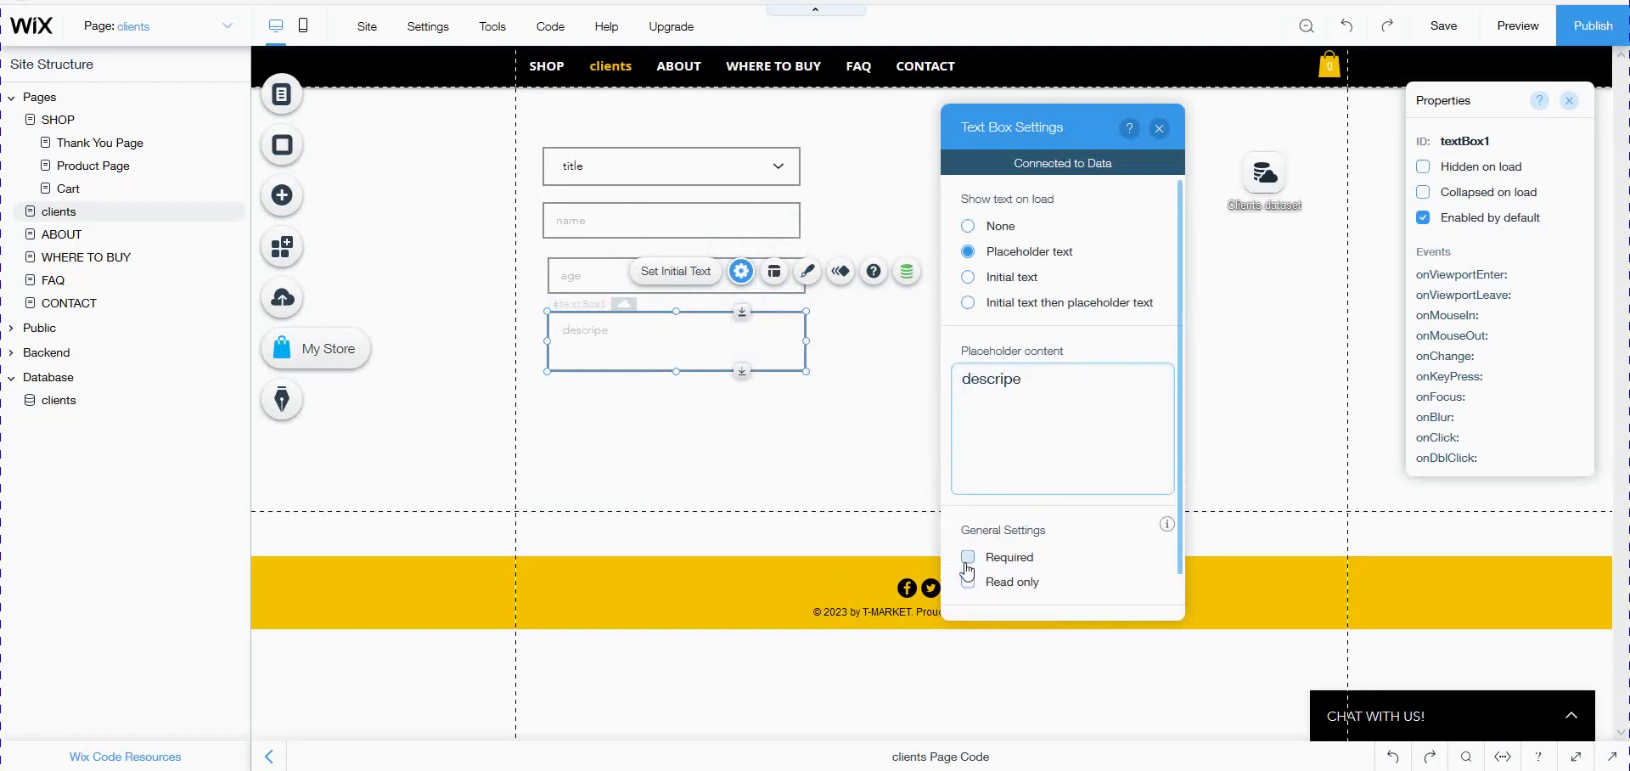
left_click(655, 430)
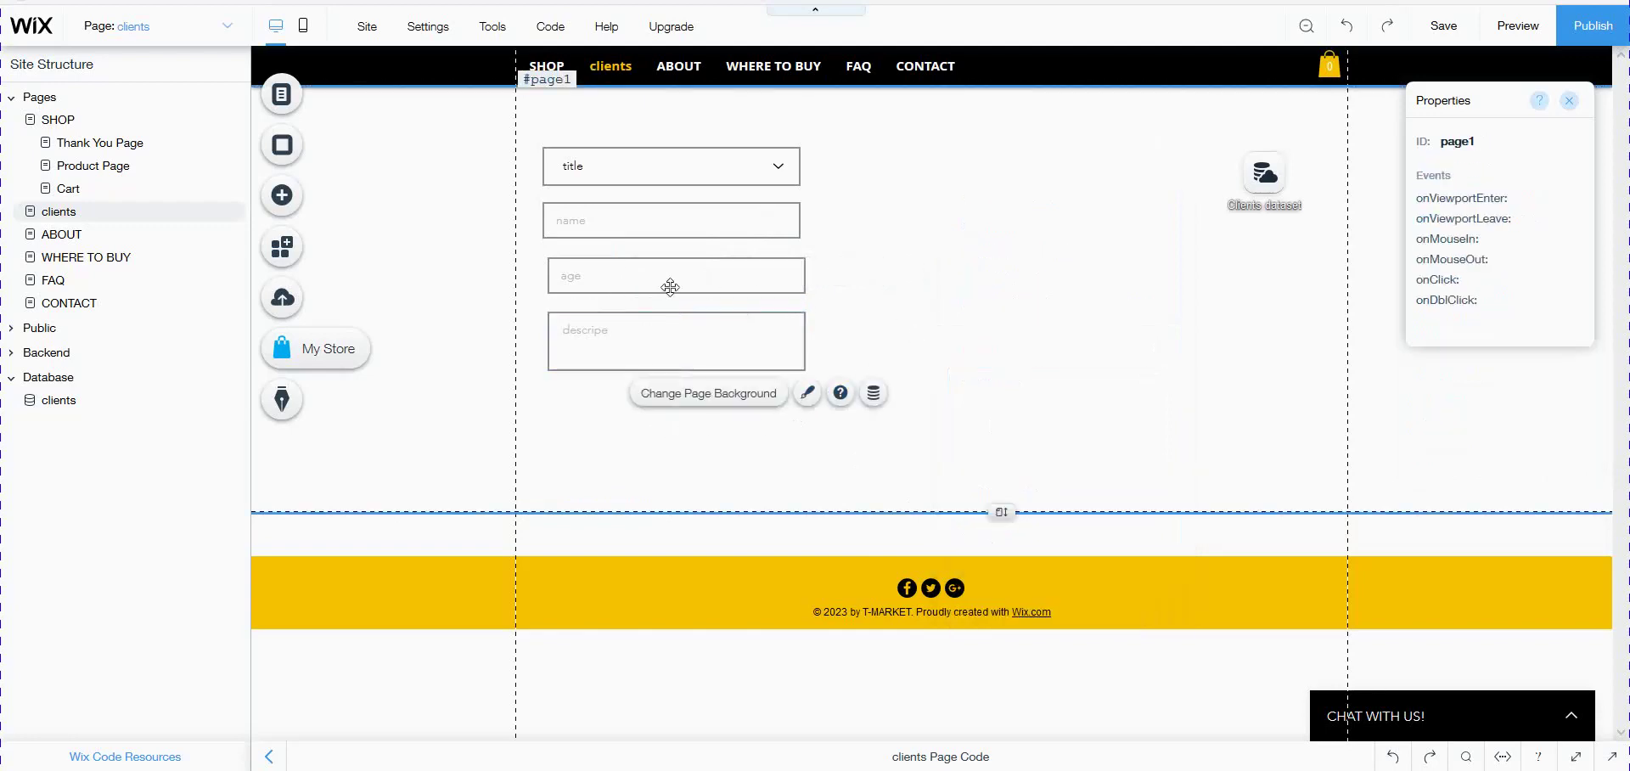
Add "Choose File" and "Add a File" upload buttons and place them side by side below the description box, with "Add a File" on the left.
left_click(289, 198)
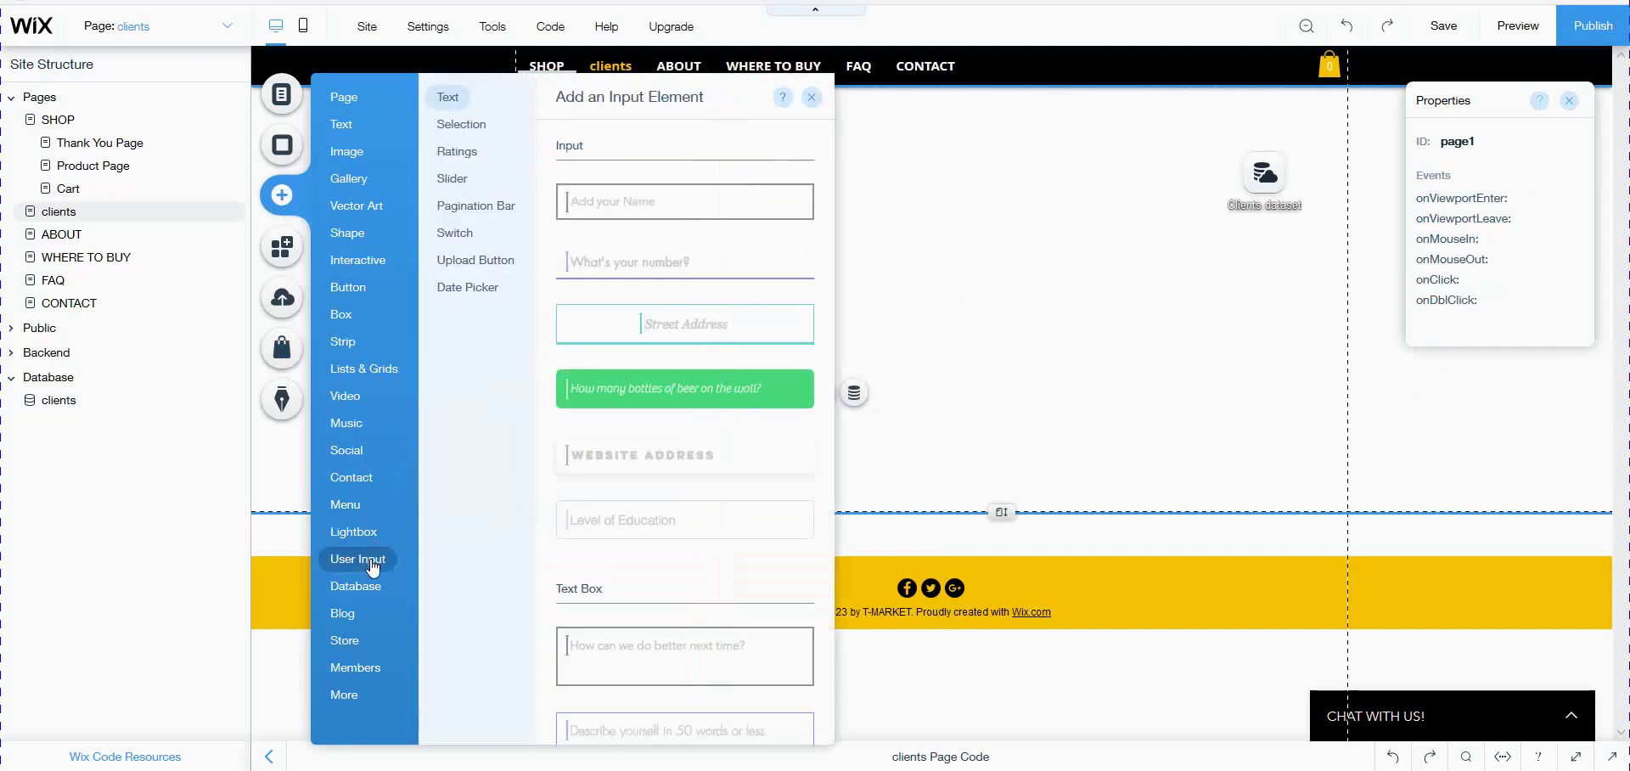
left_click(478, 262)
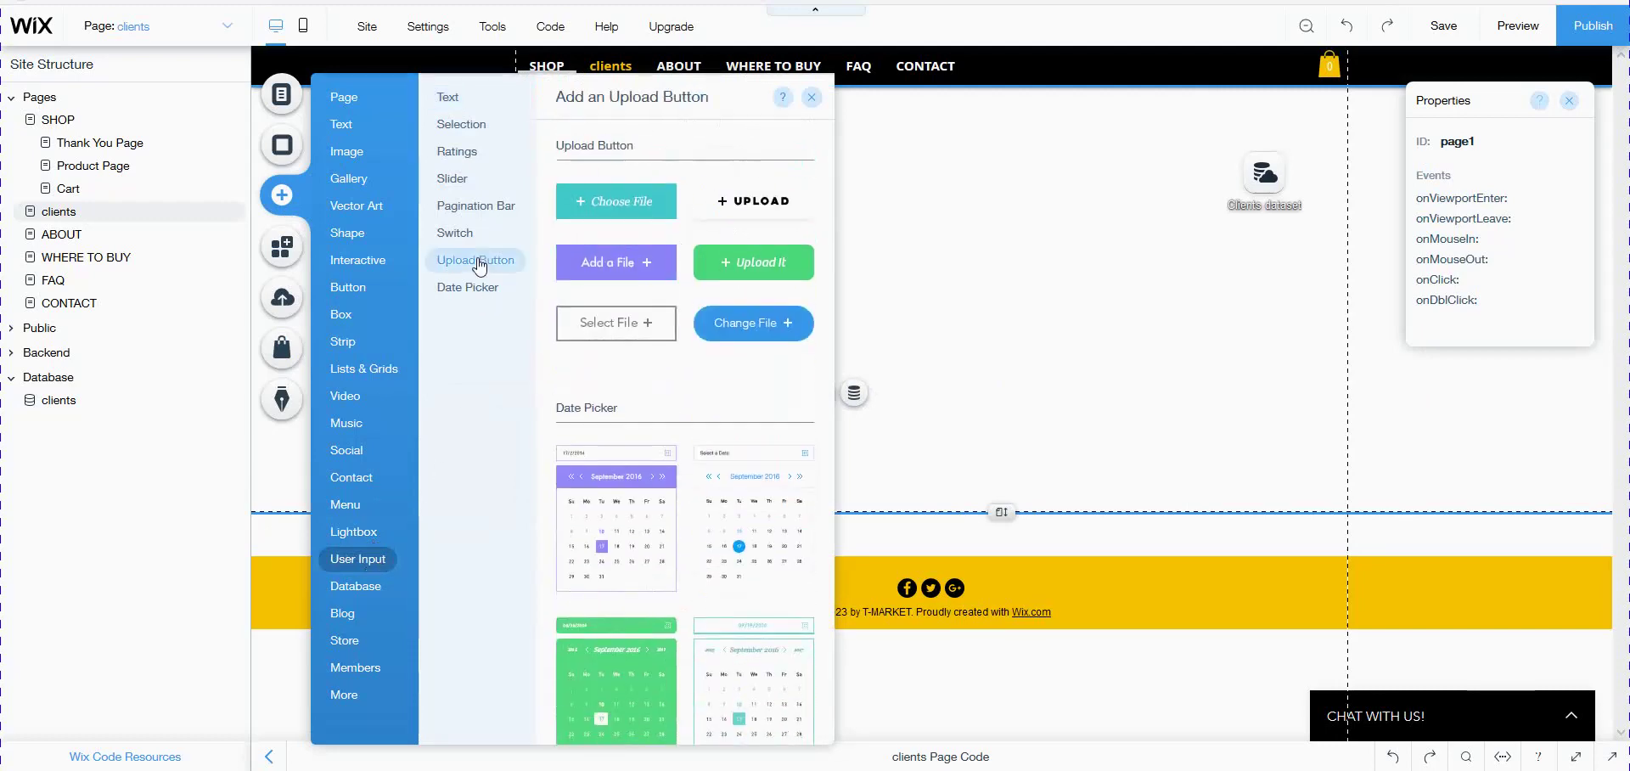
left_click(577, 208)
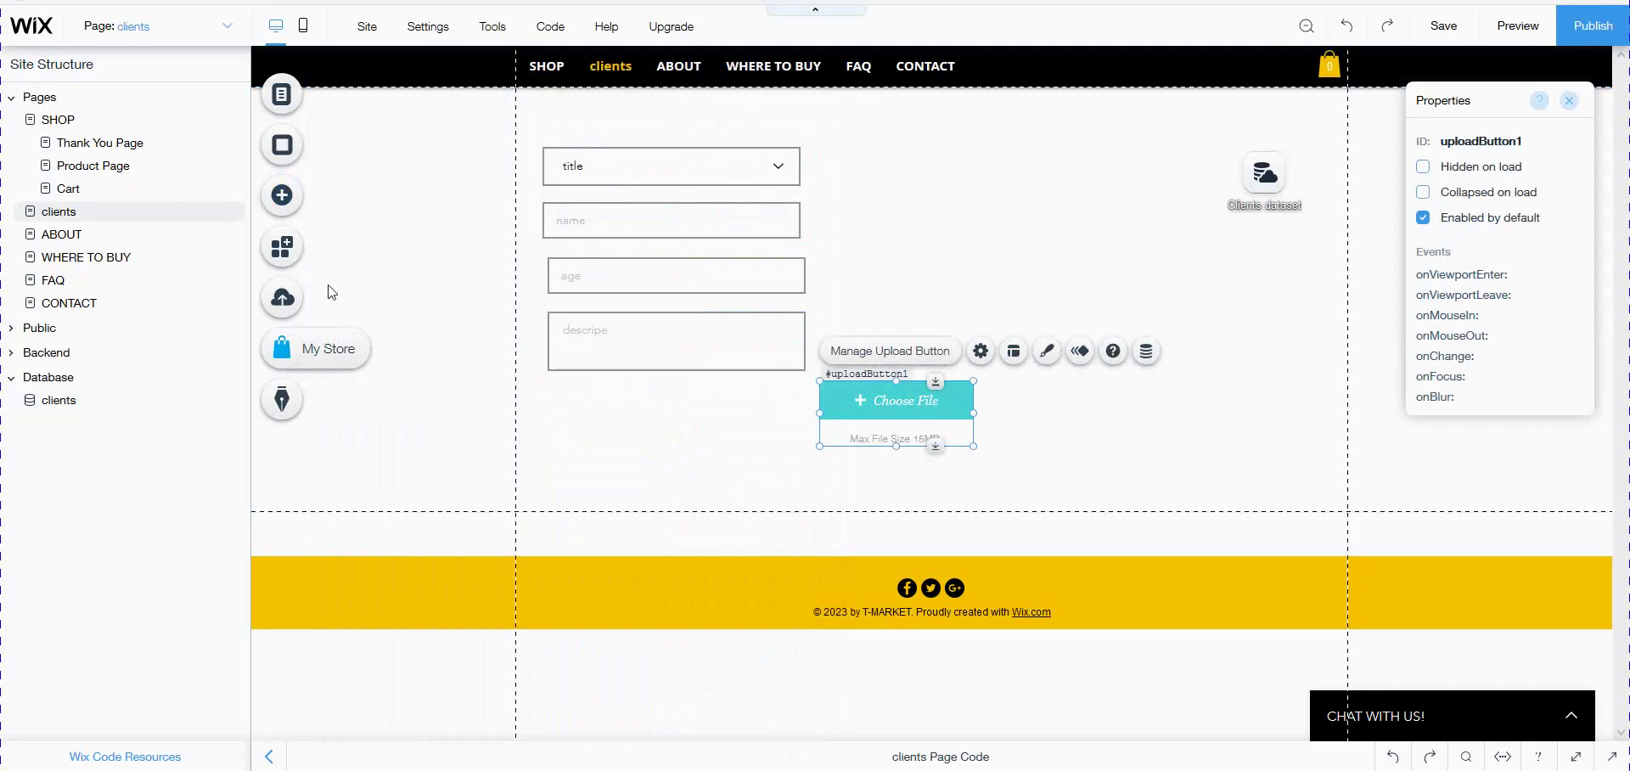
left_click(291, 208)
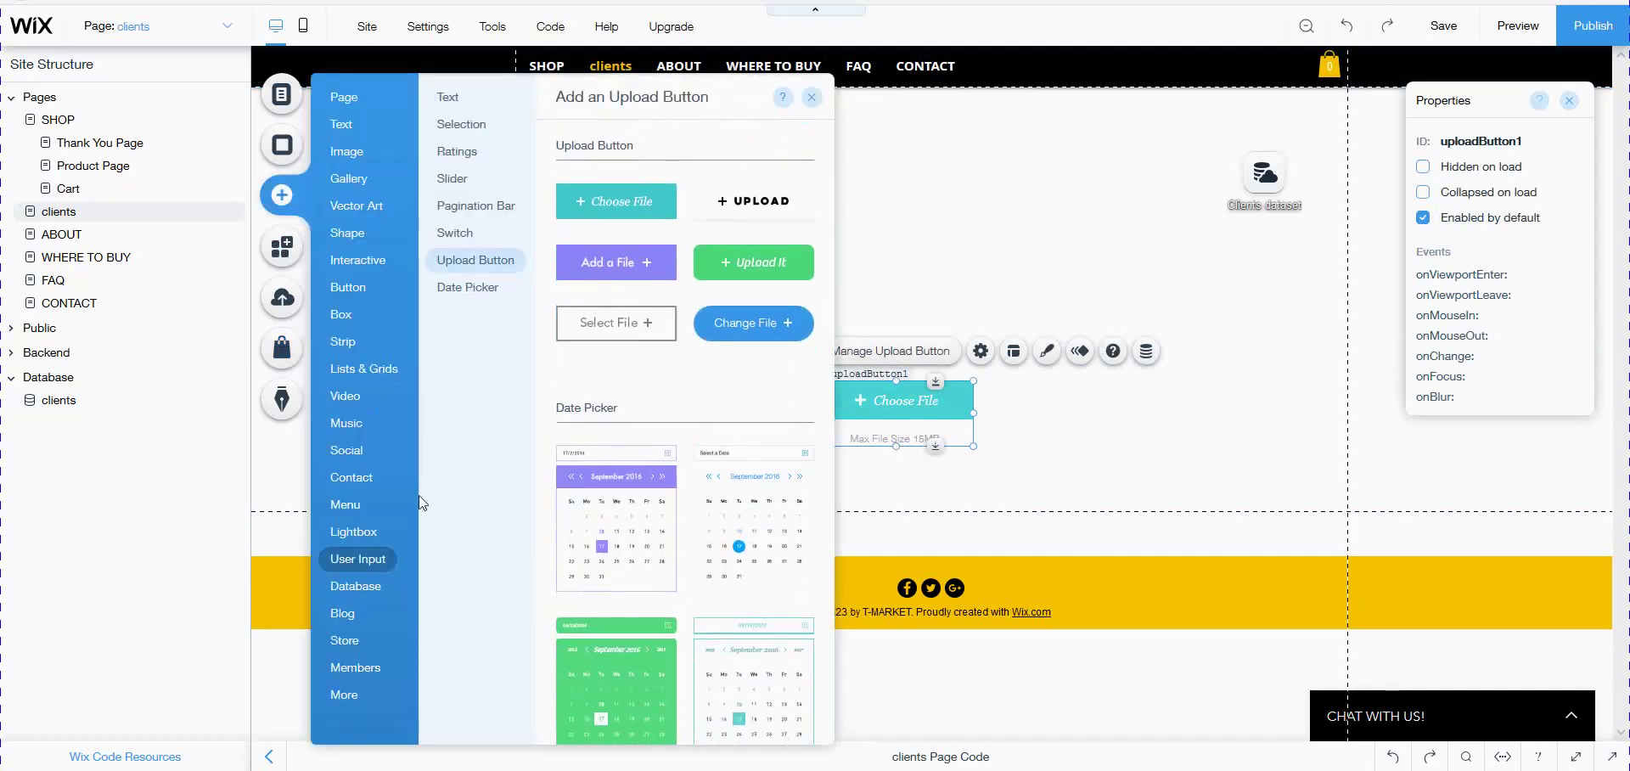
left_click(607, 265)
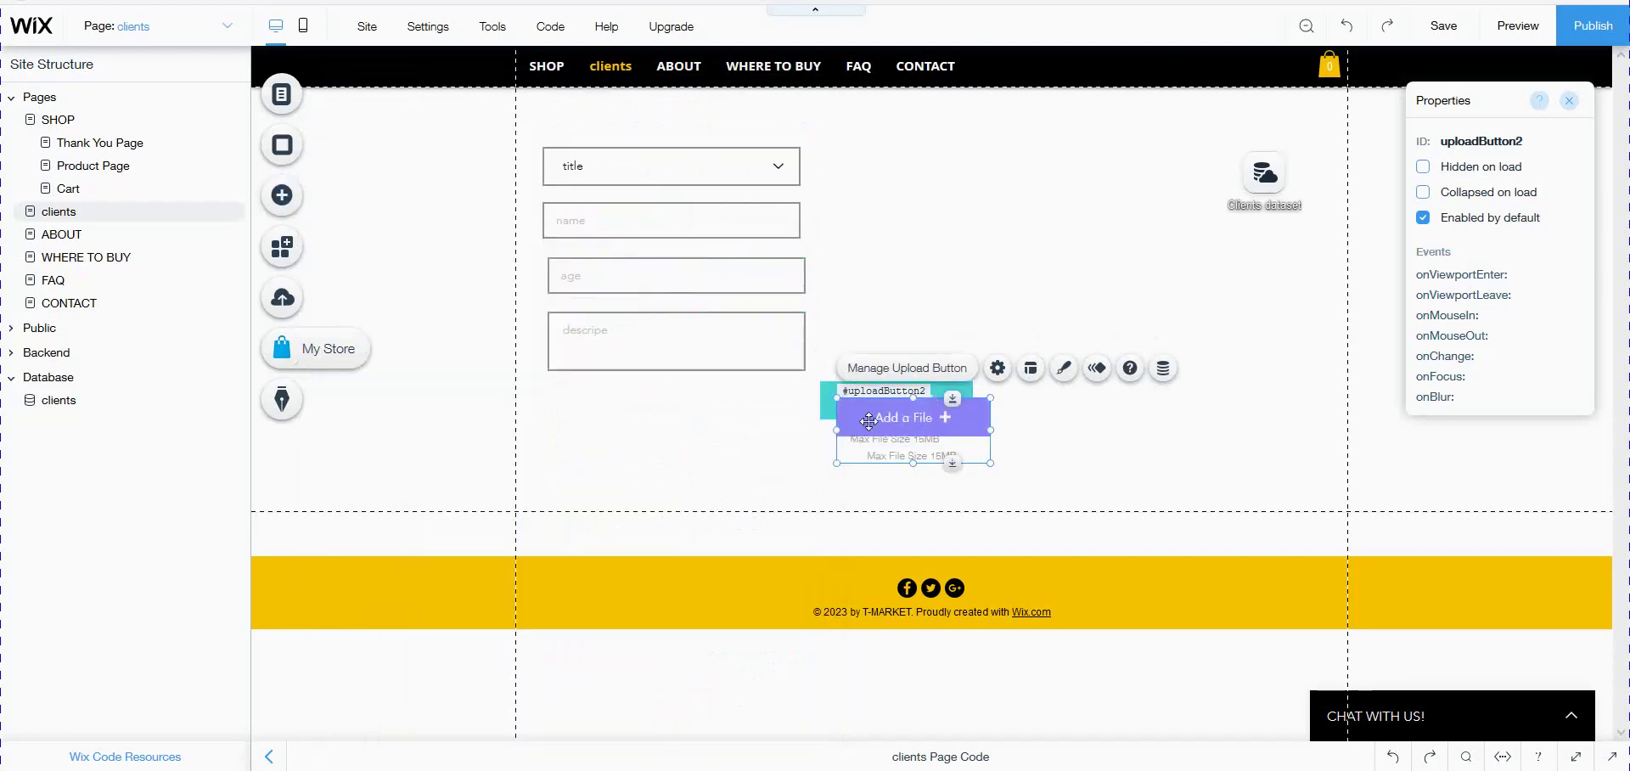
left_click_drag(860, 431, 618, 404)
left_click_drag(832, 413, 767, 438)
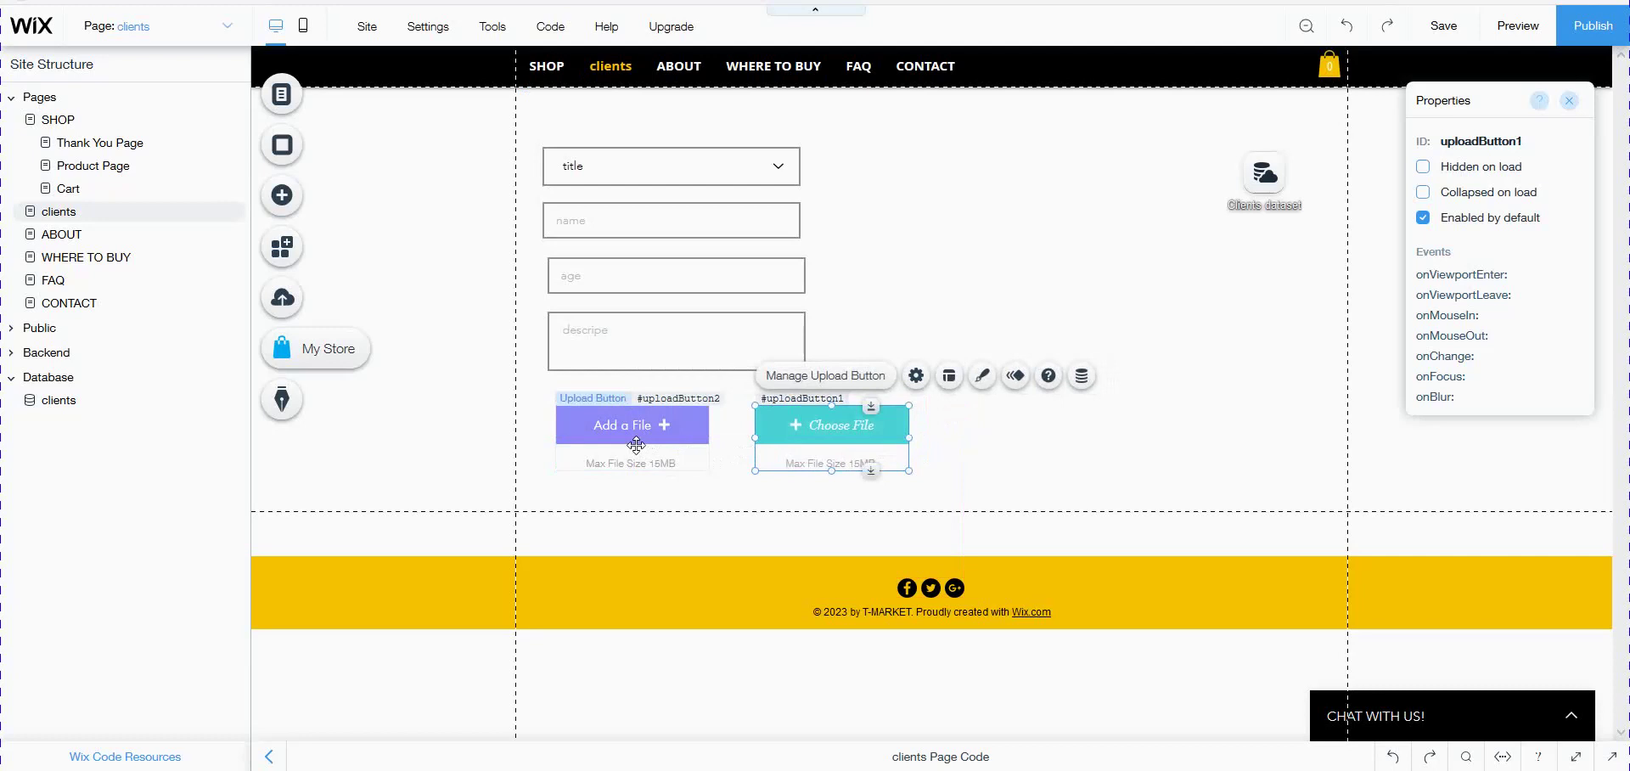
Connect the "Choose File" upload button to the image (Image) field of the Clients dataset.
left_click(1080, 379)
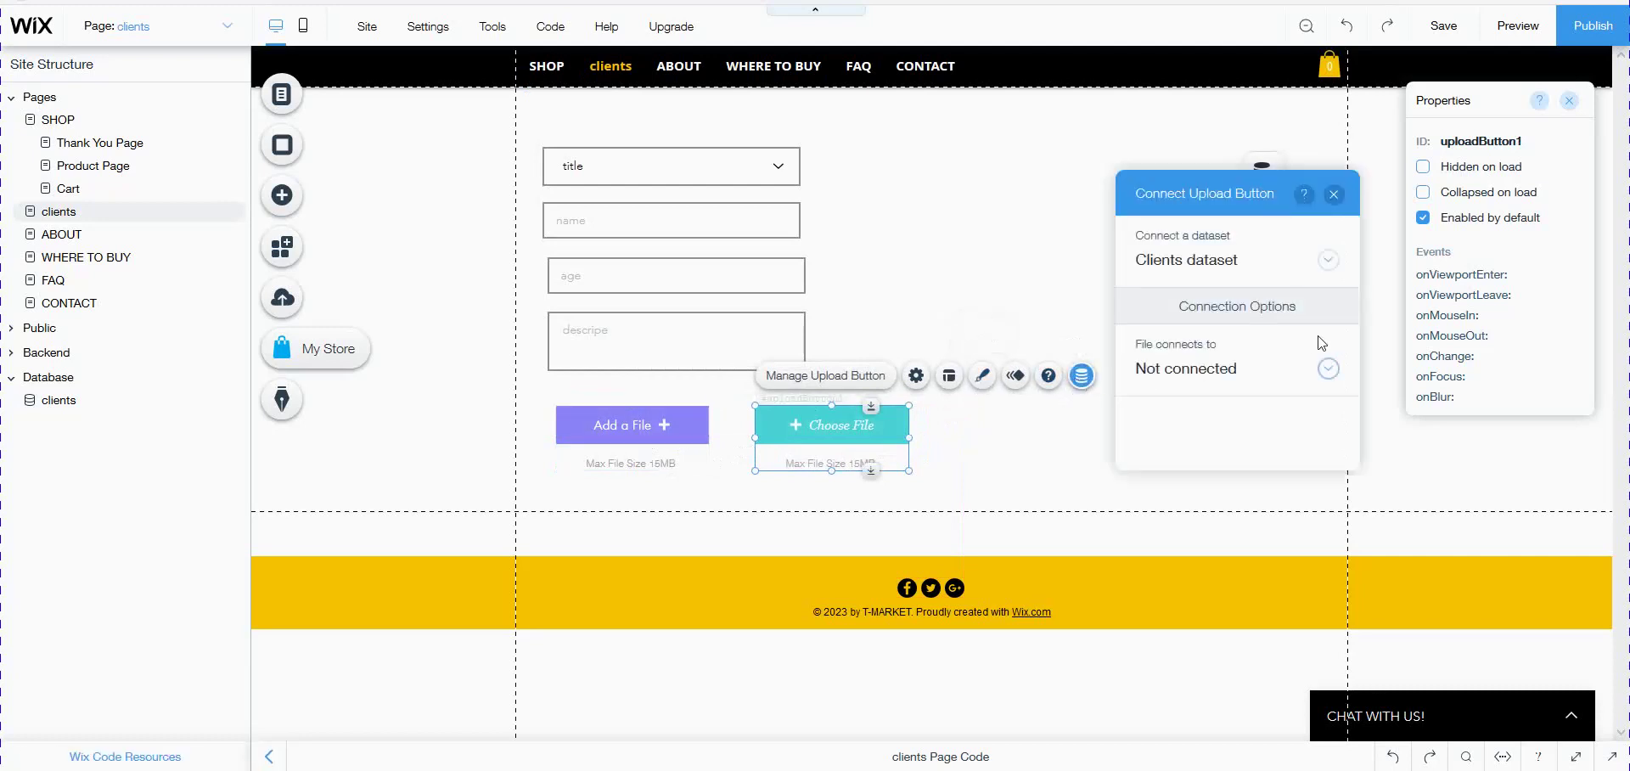
left_click(1289, 371)
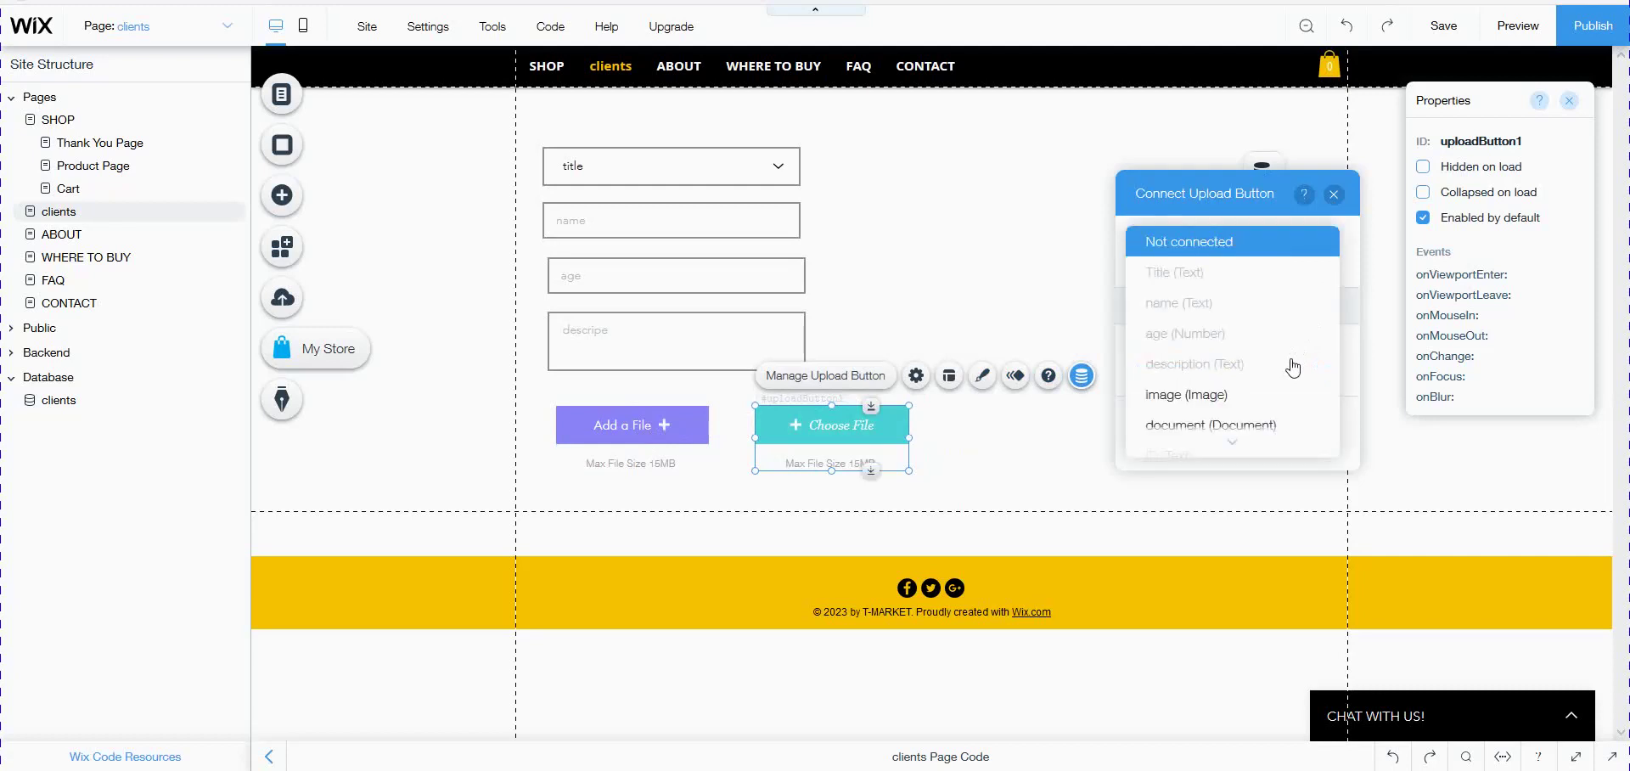
left_click(1234, 395)
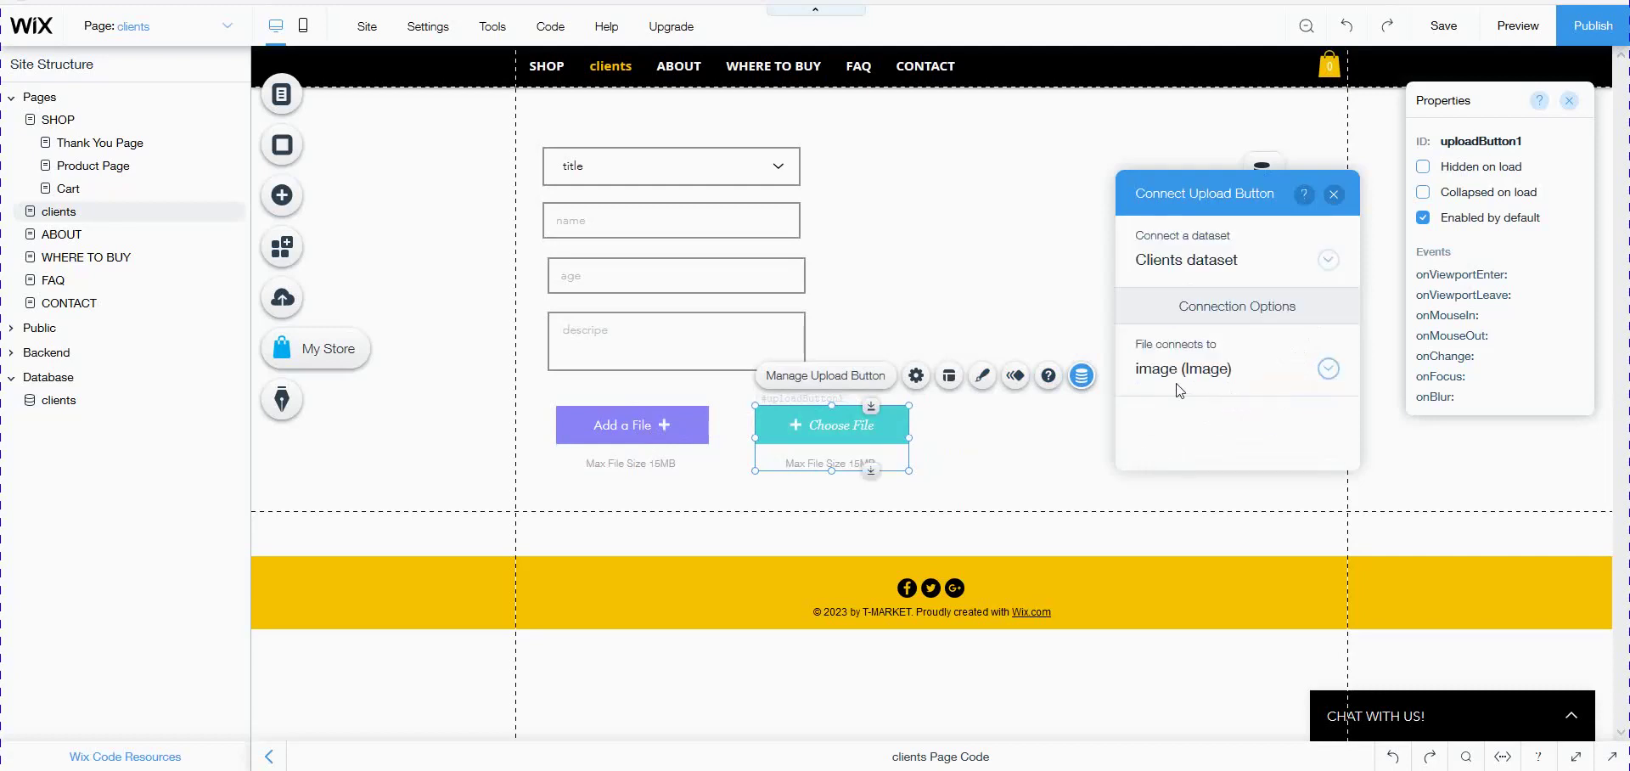
Change the button text of the "Add a File" upload button to "image".
left_click(617, 455)
left_click(790, 375)
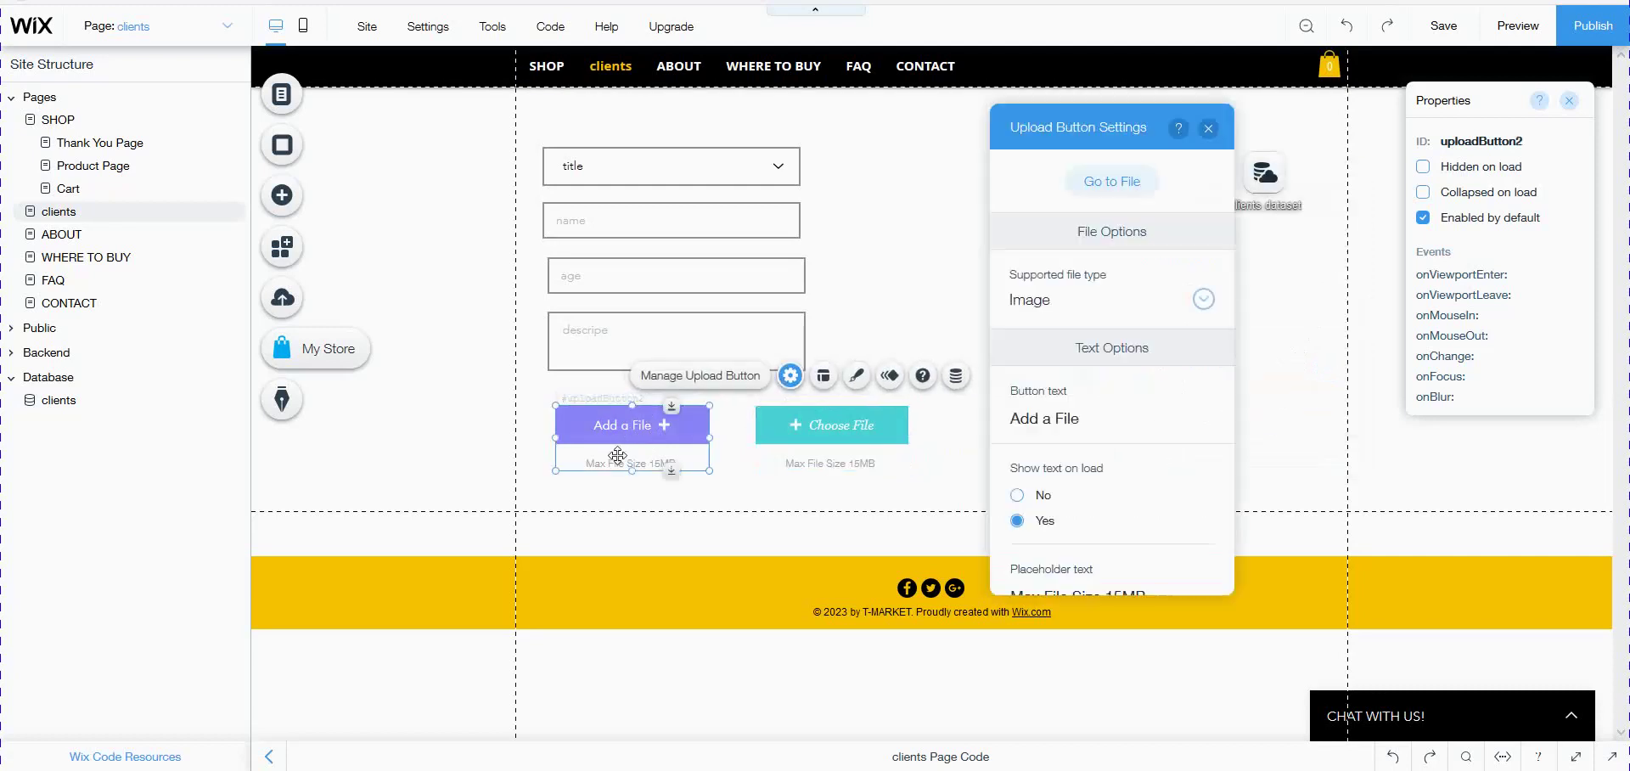
left_click(1041, 431)
key("ctrl+a")
type("i")
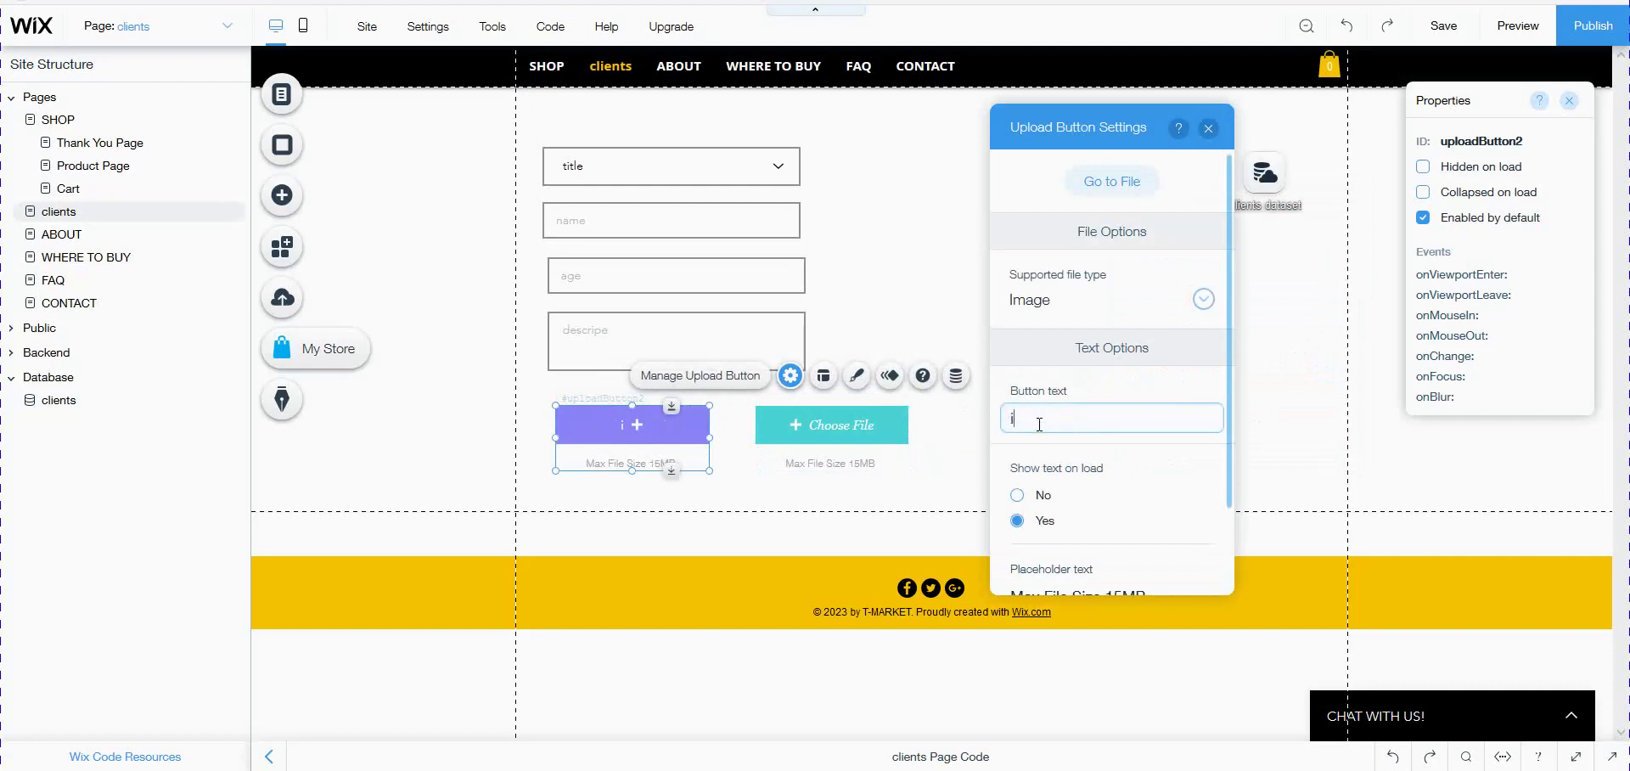
type("mage")
left_click_drag(1230, 441, 1102, 562)
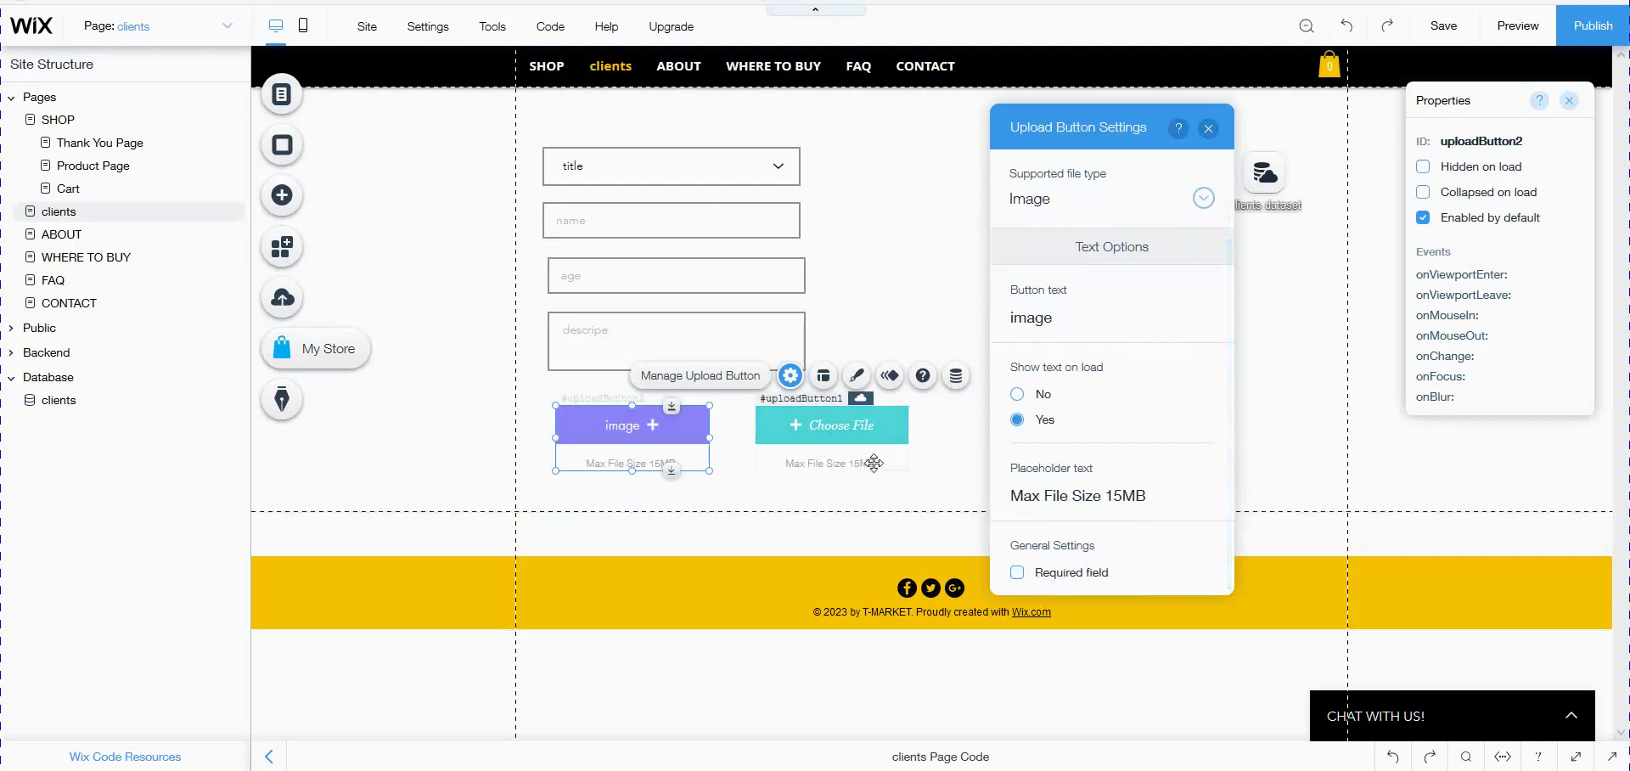
Connect the "Choose File" upload button to the document (Document) field of the Clients dataset.
left_click(856, 443)
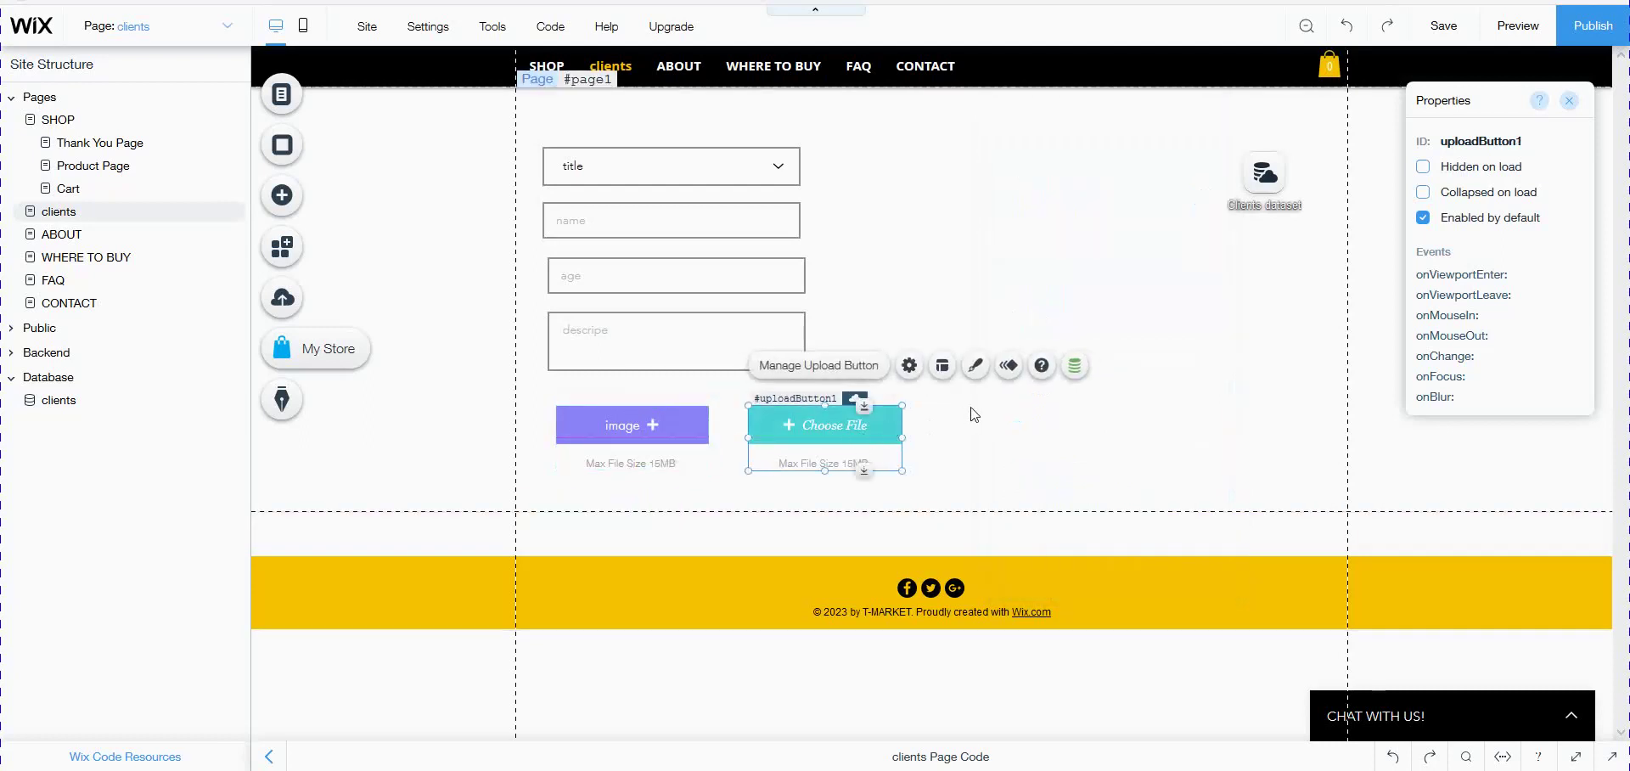
left_click(1075, 366)
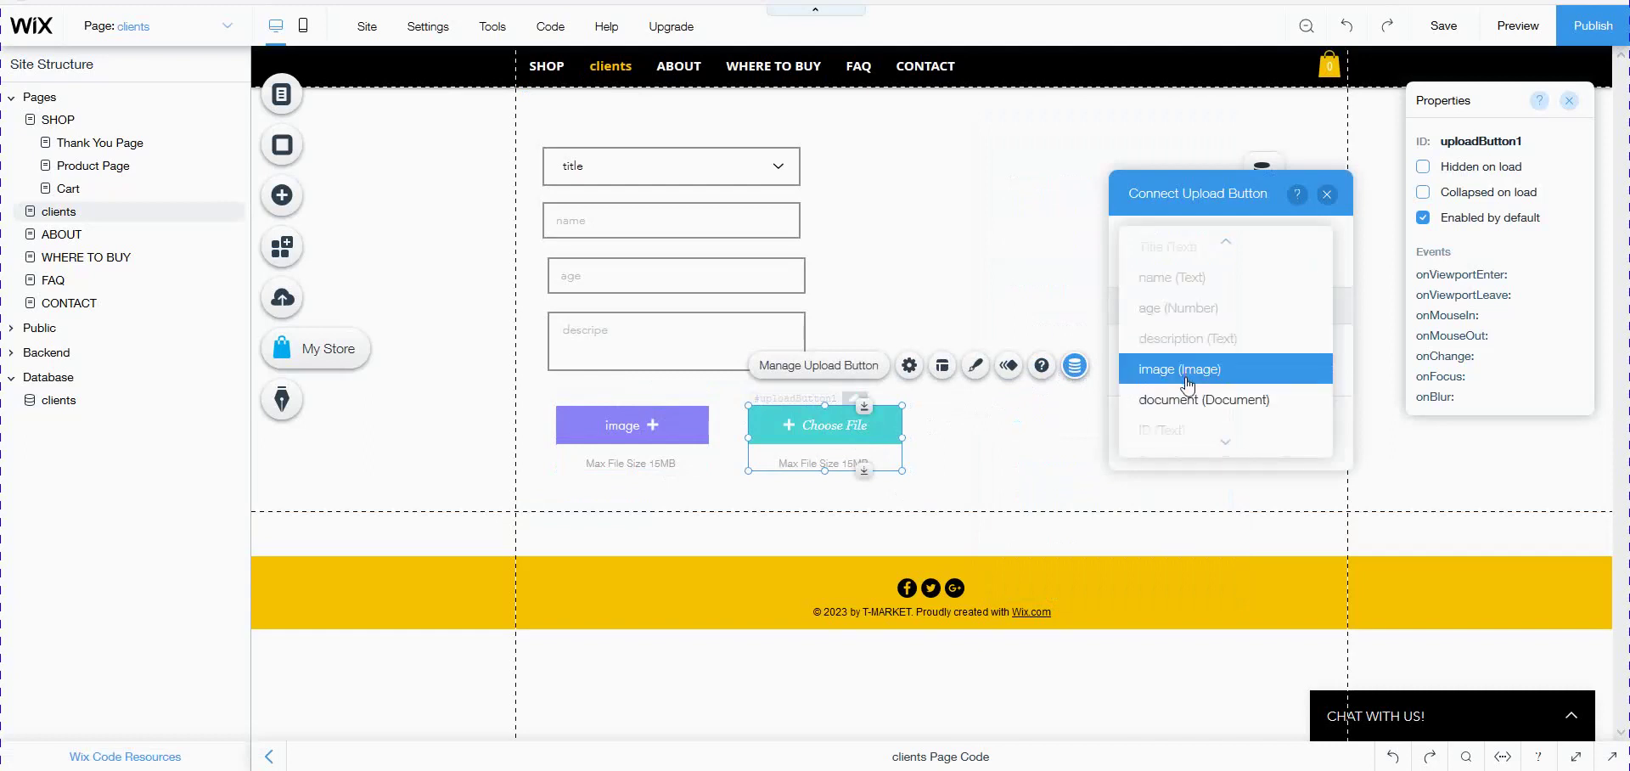
left_click(1187, 402)
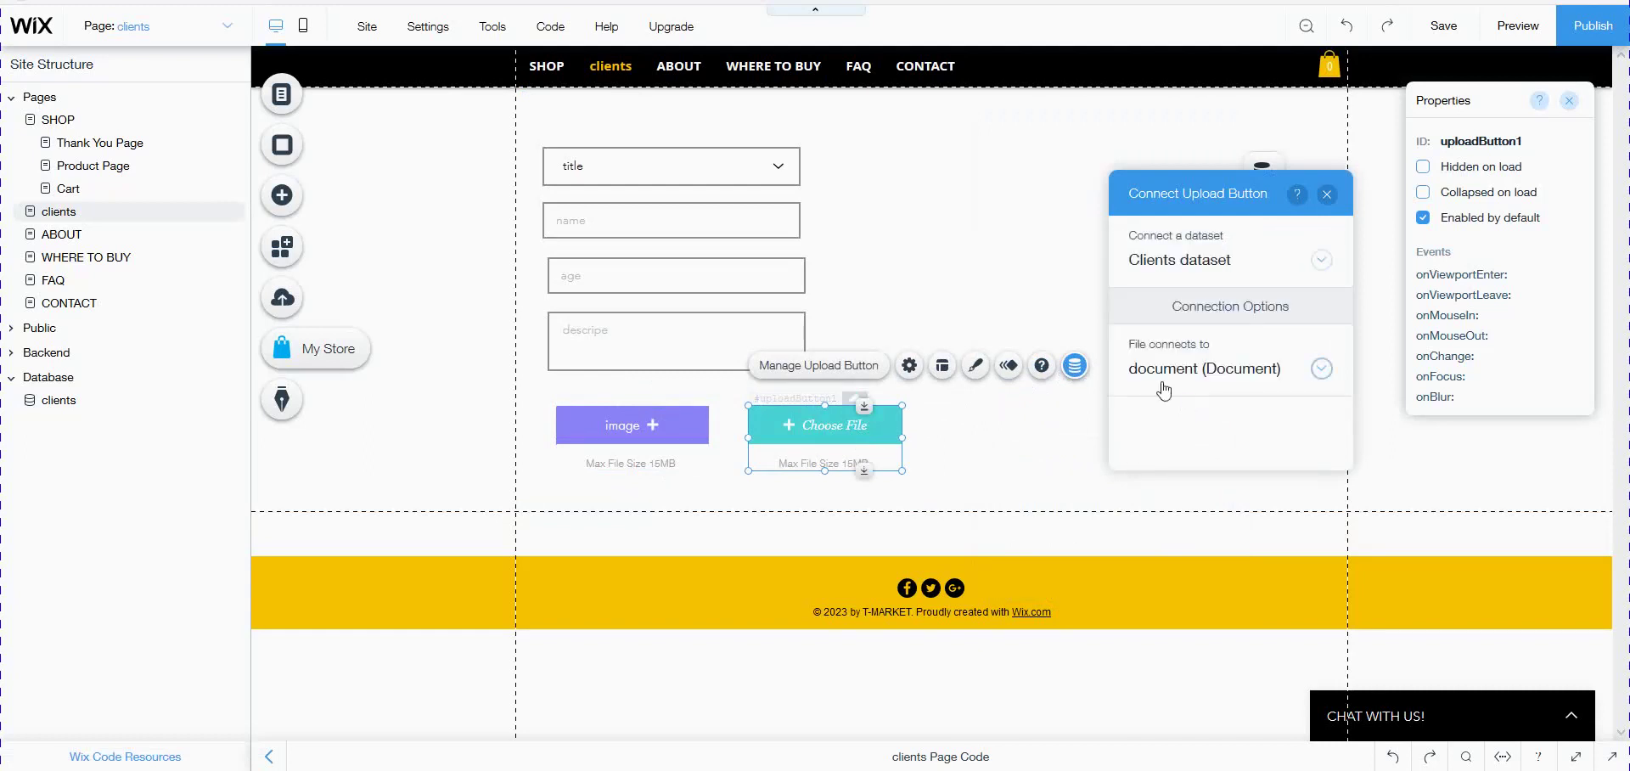
Change the button text of the "Choose File" upload button to "file".
double_click(874, 415)
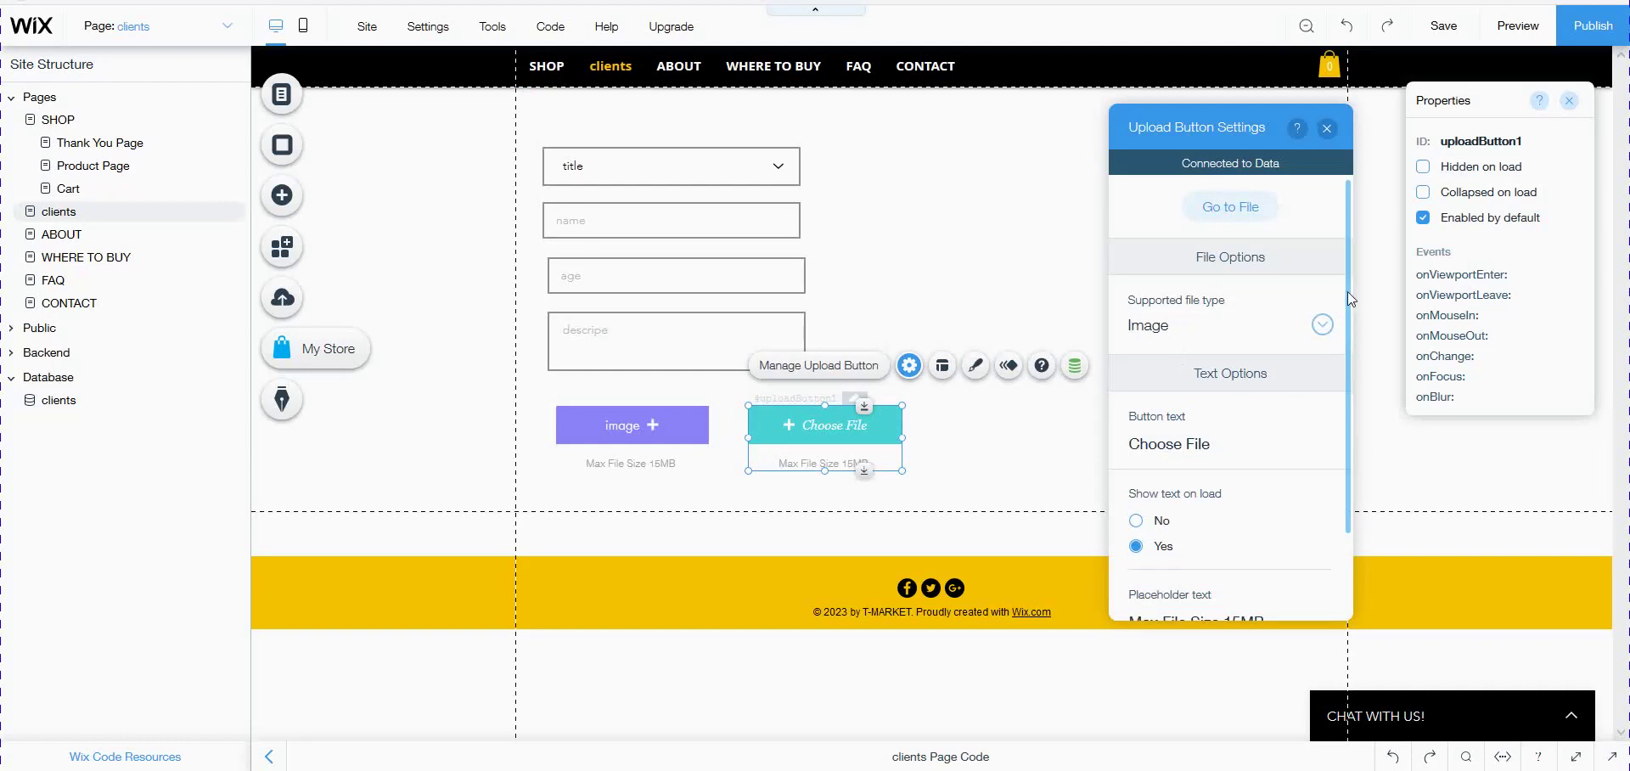
left_click_drag(1347, 292, 1346, 385)
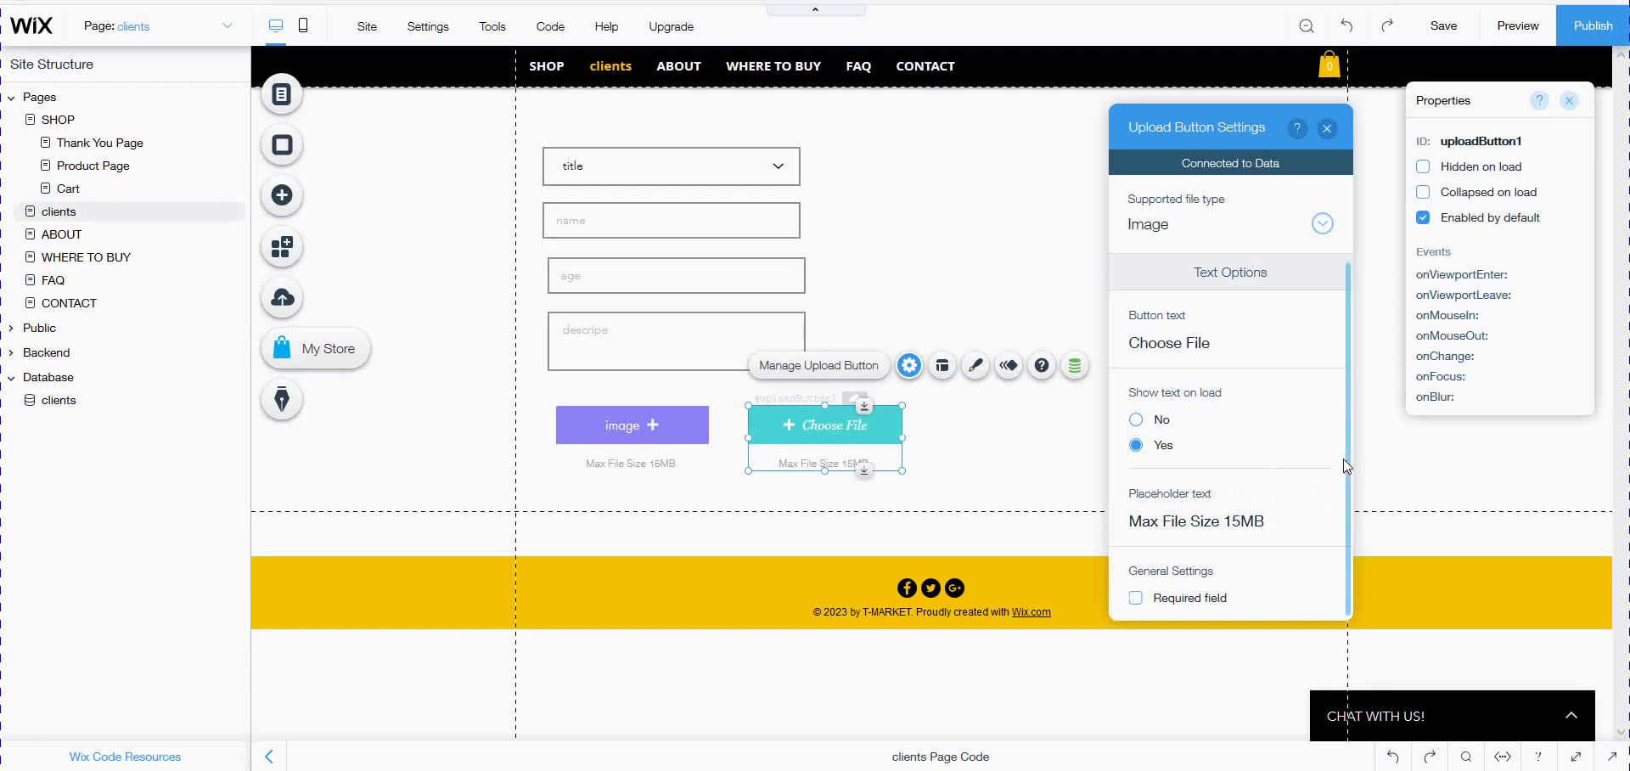
scroll(1346, 404, "up", 1)
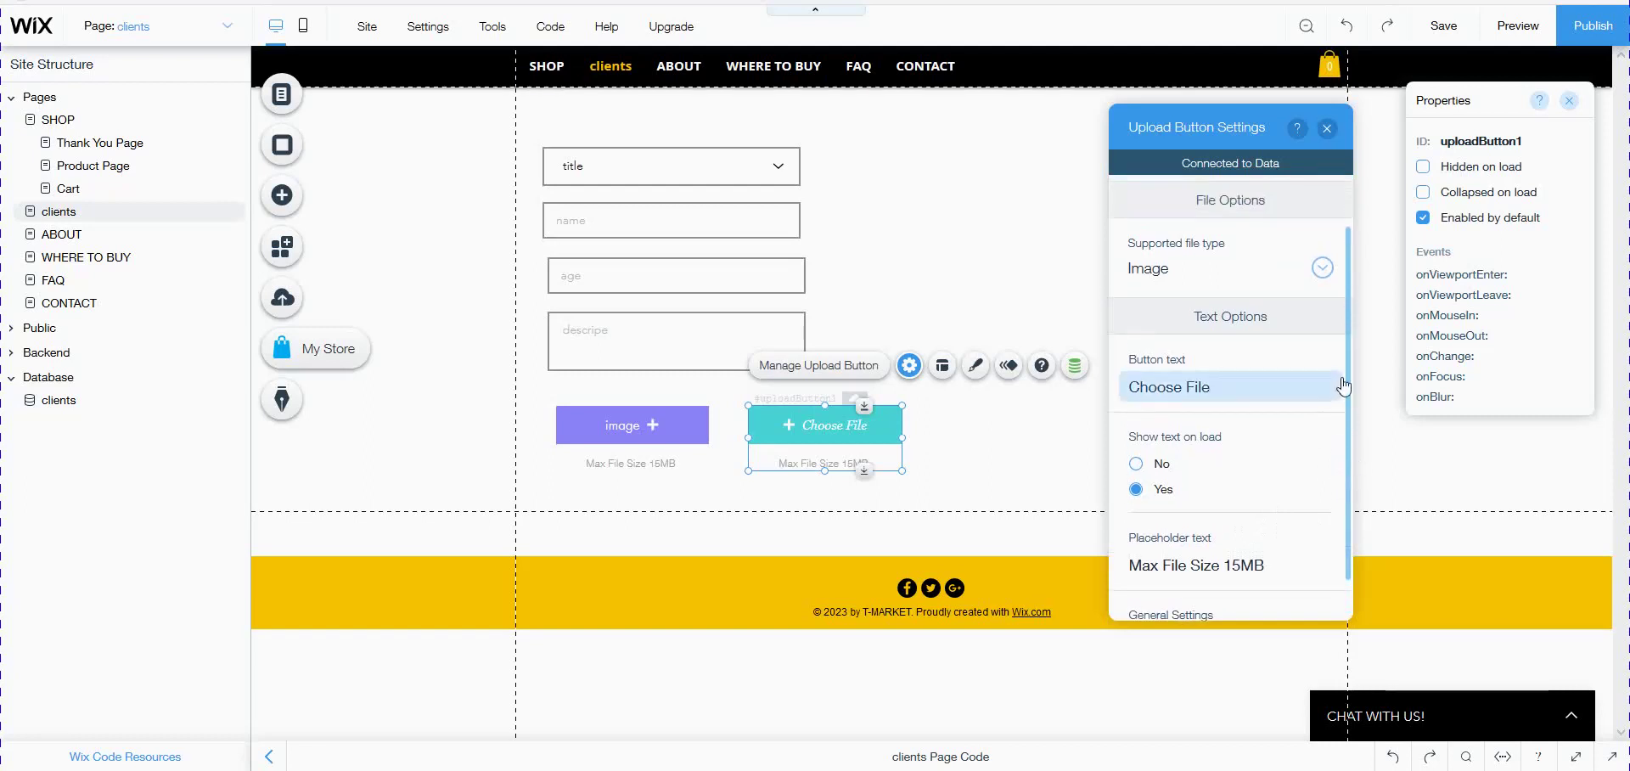
scroll(1343, 289, "up", 1)
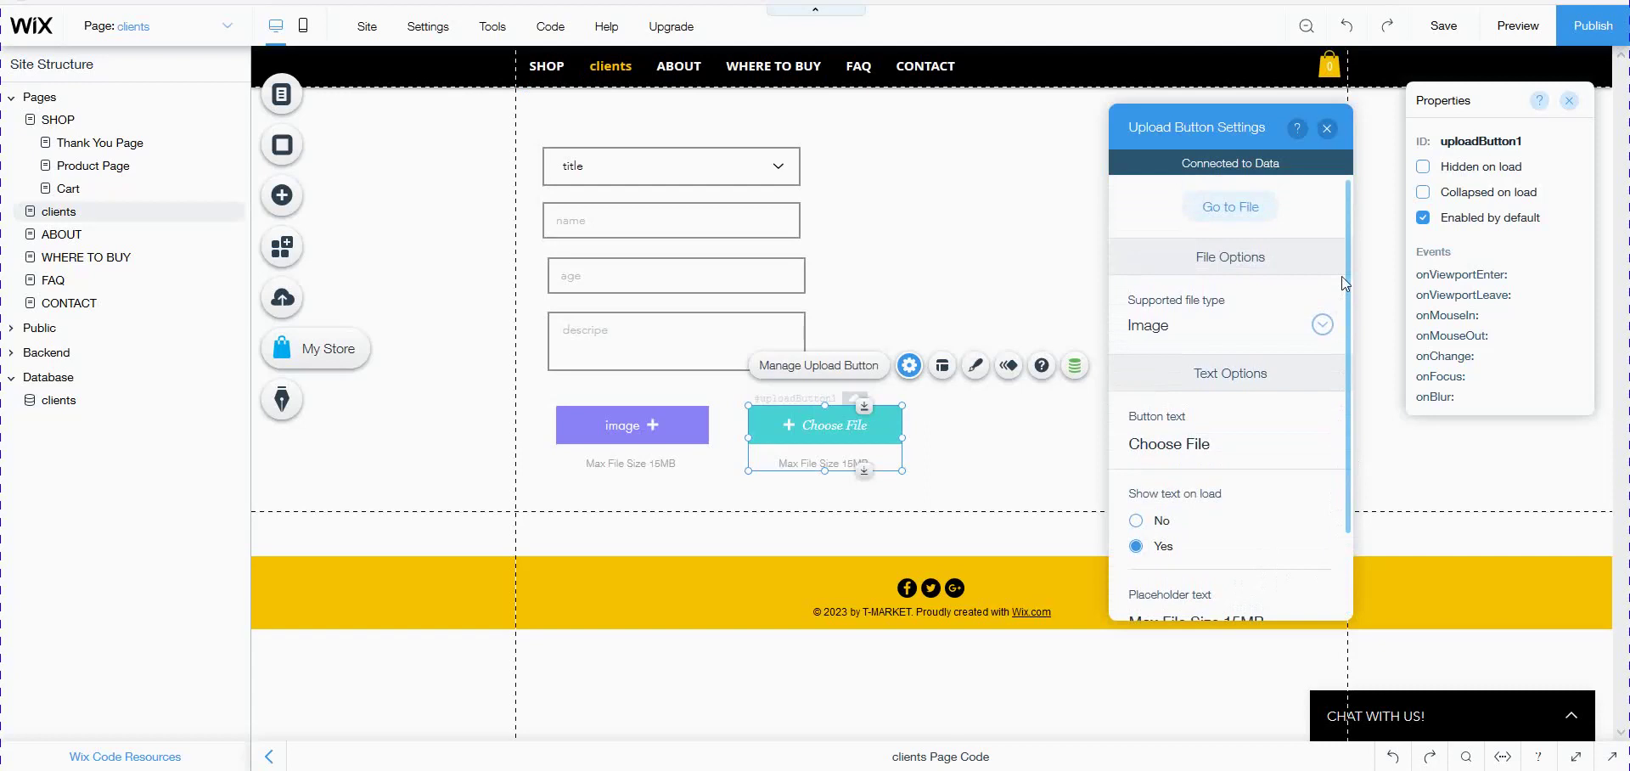
triple_click(1146, 457)
type("file")
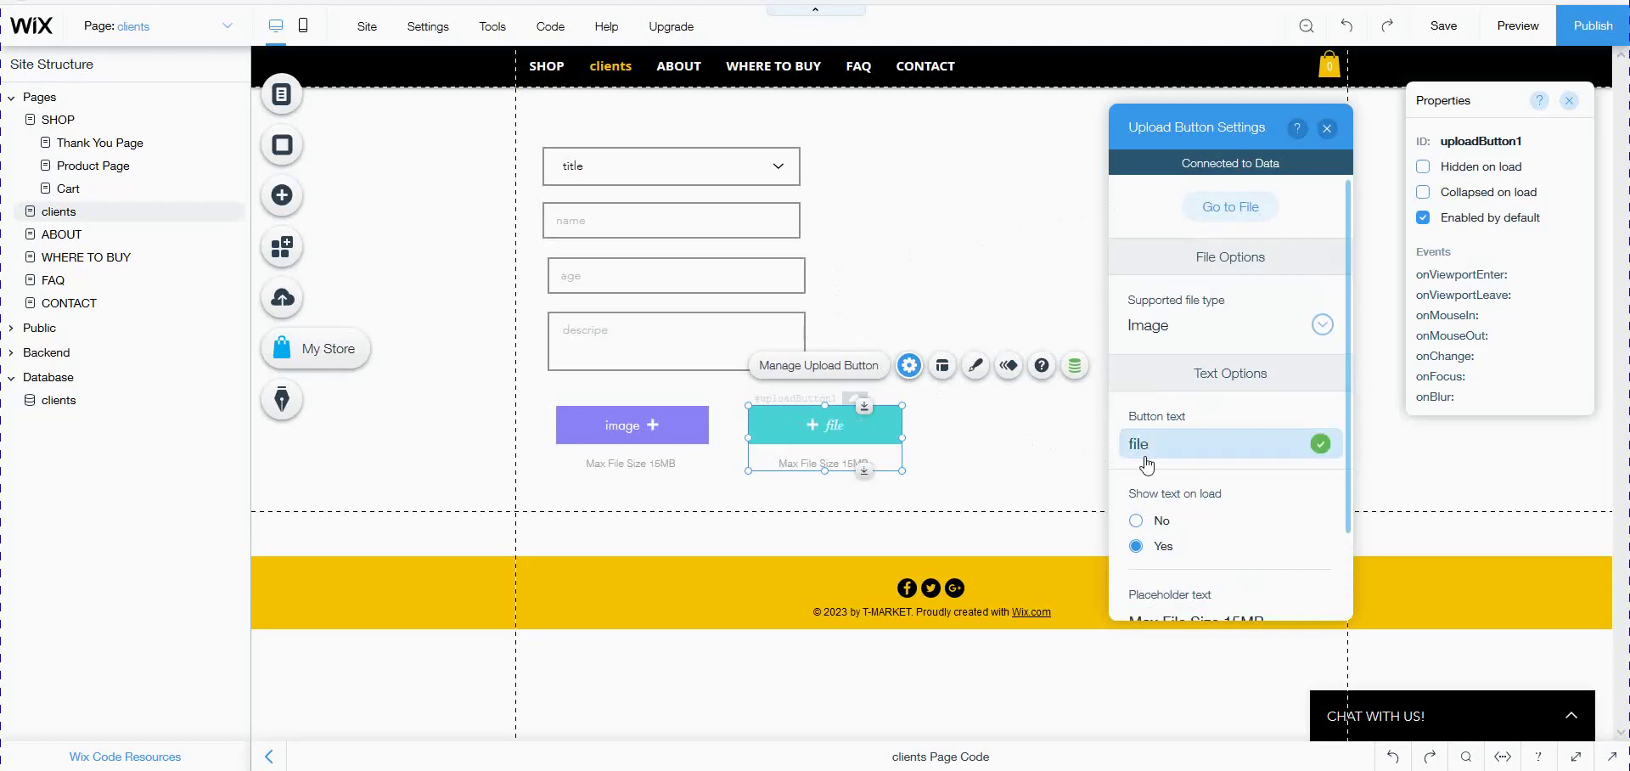
left_click(1014, 425)
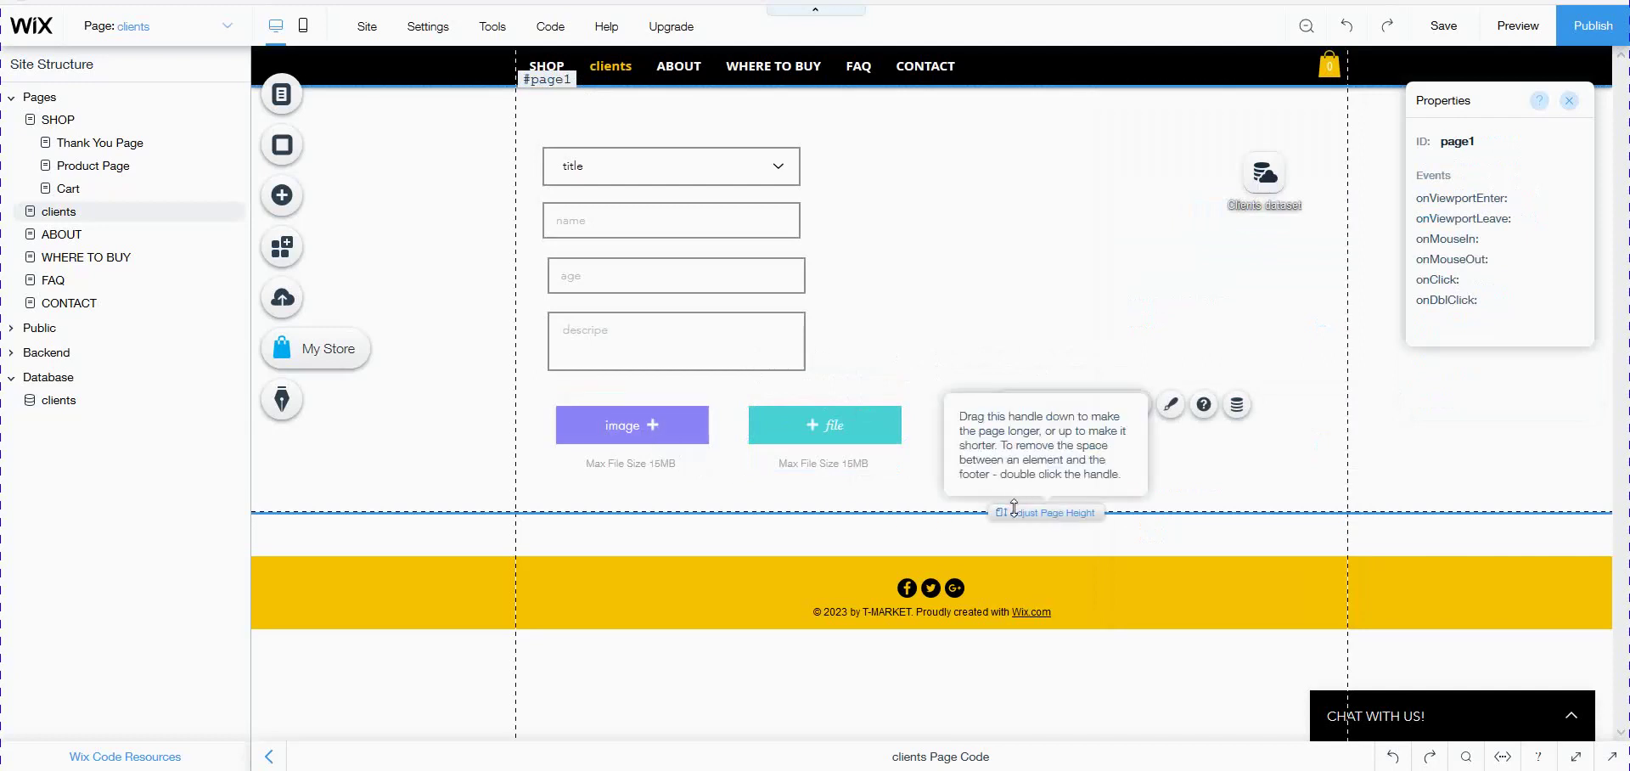
Lengthen the page below the upload buttons and place a dark "View More" button in the added space under the image button.
left_click_drag(1011, 511, 976, 639)
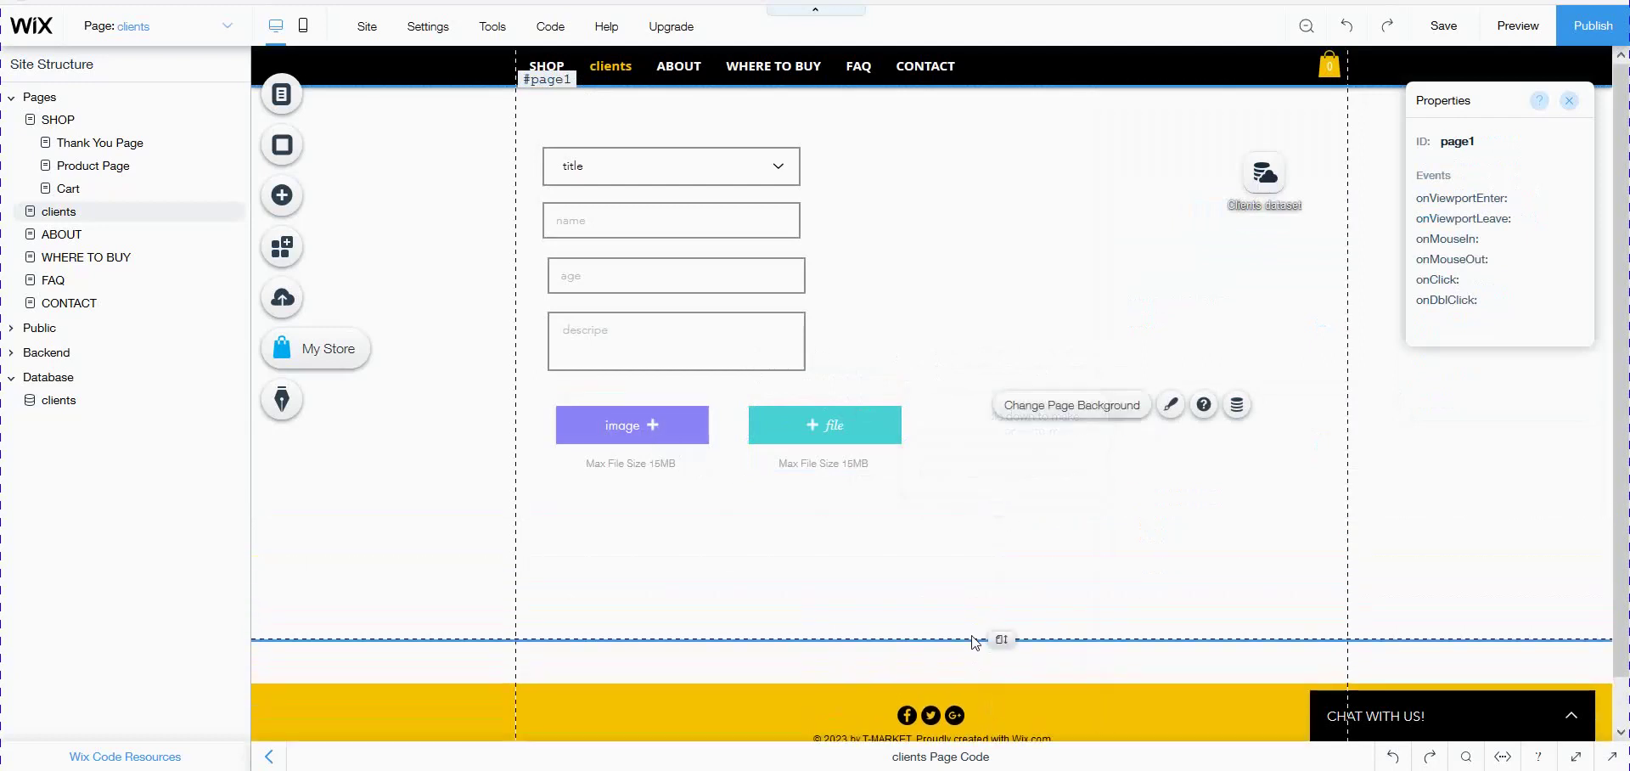
left_click(280, 197)
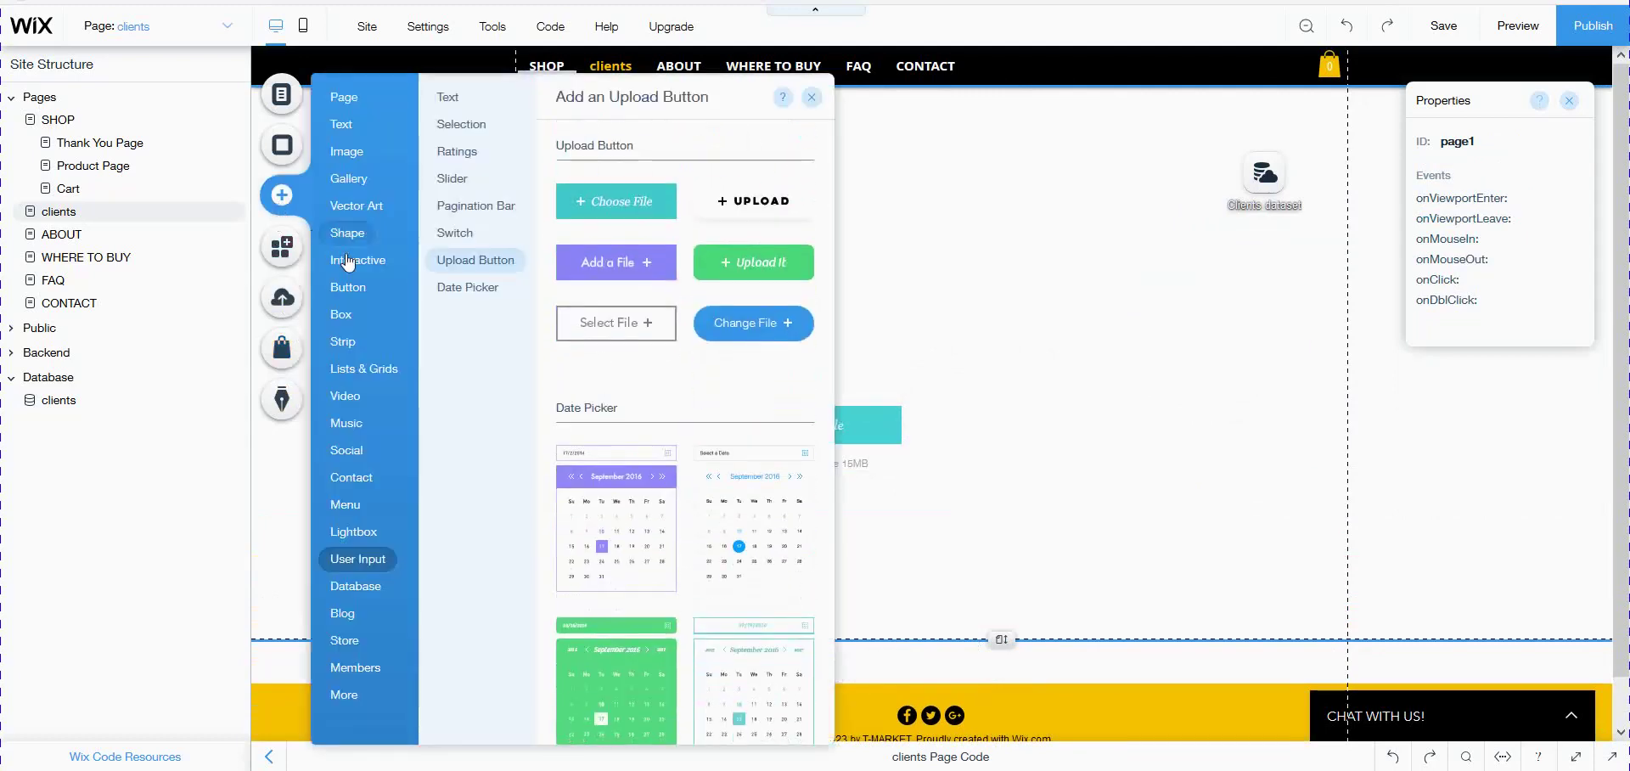
mouse_move(365, 456)
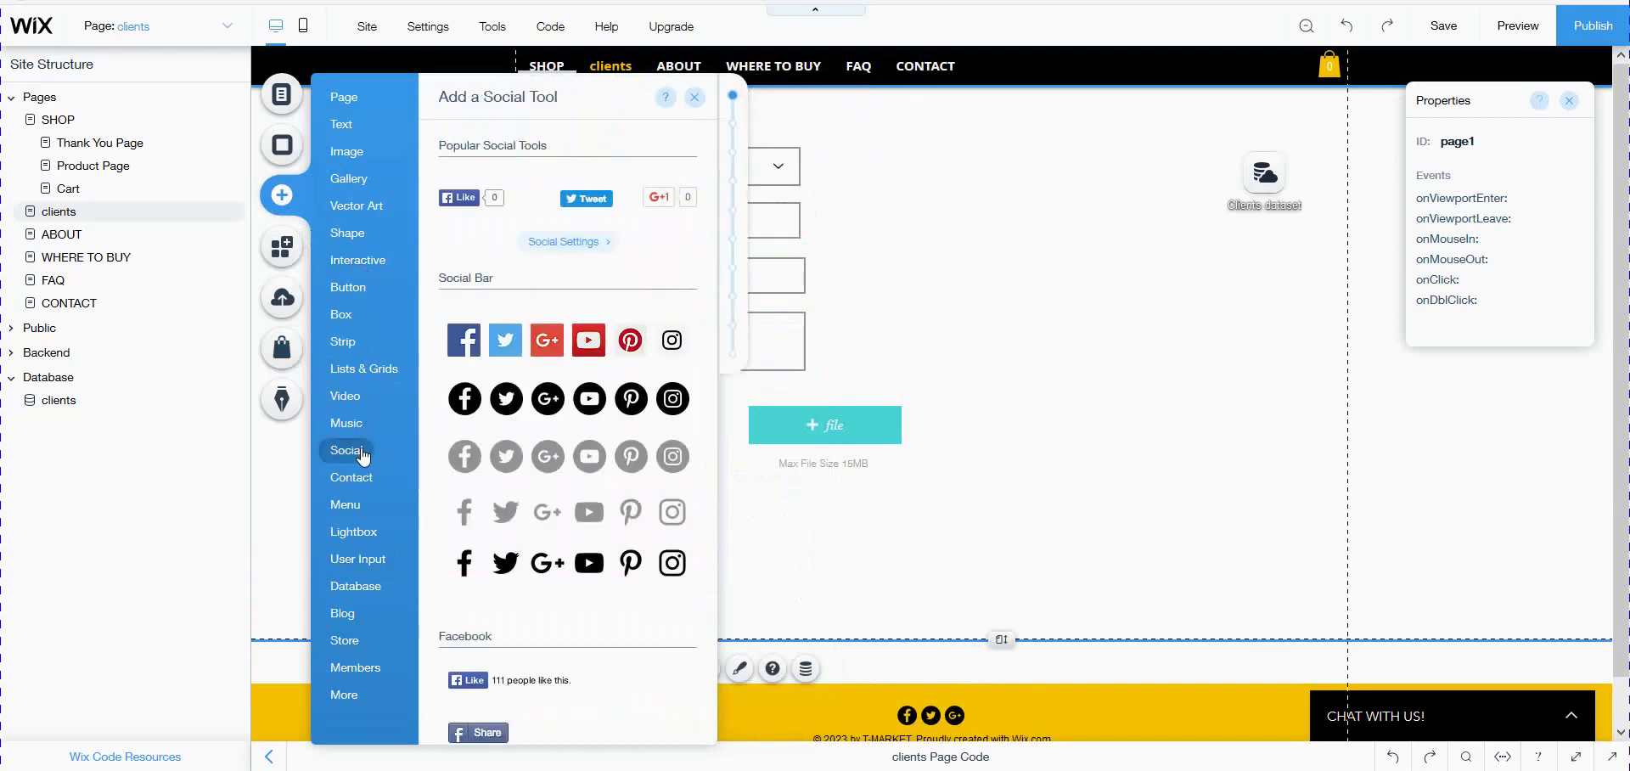
mouse_move(338, 296)
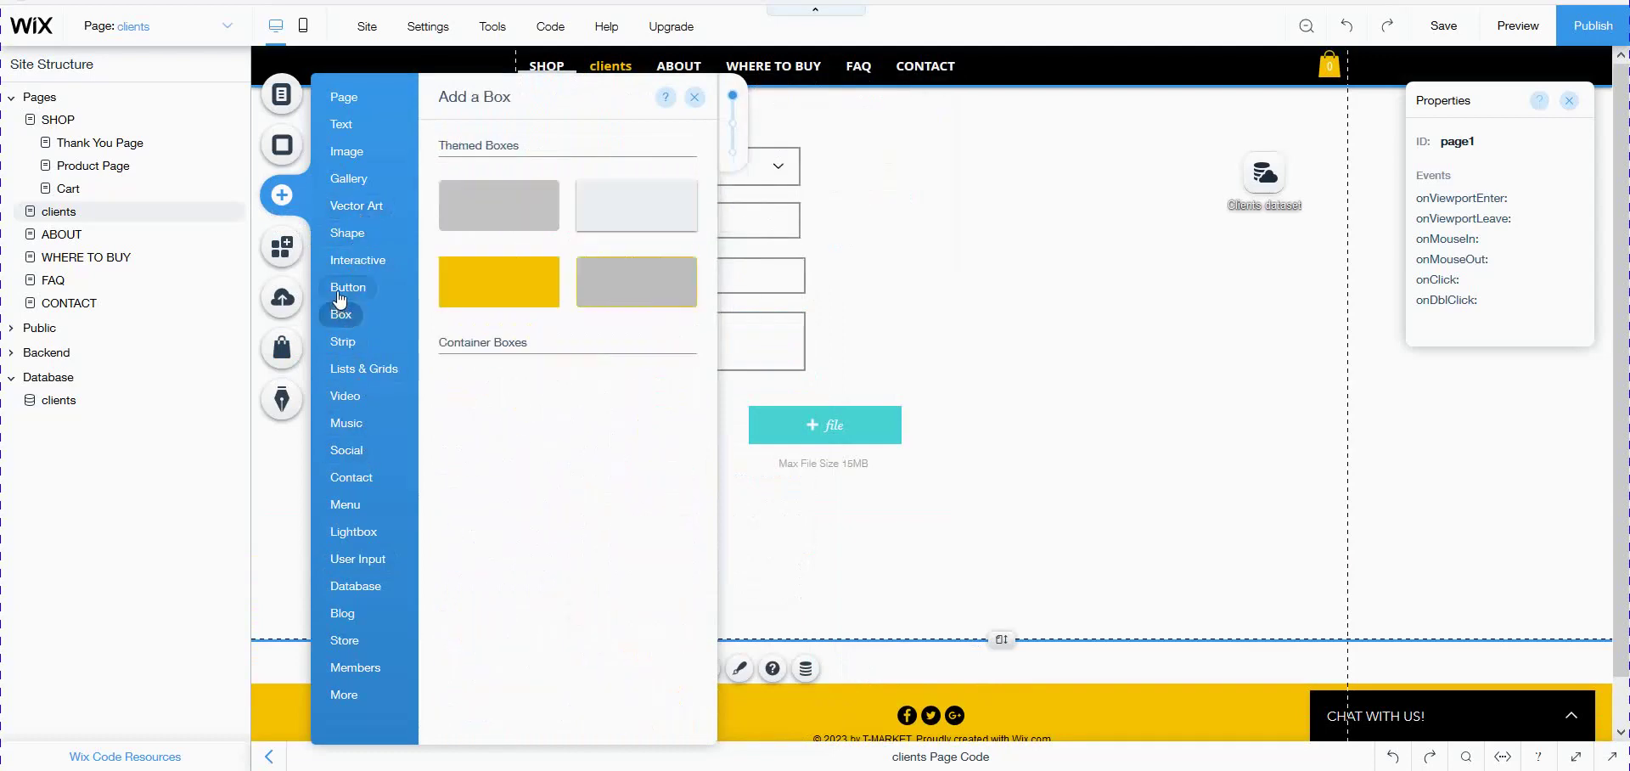
left_click_drag(456, 375, 639, 566)
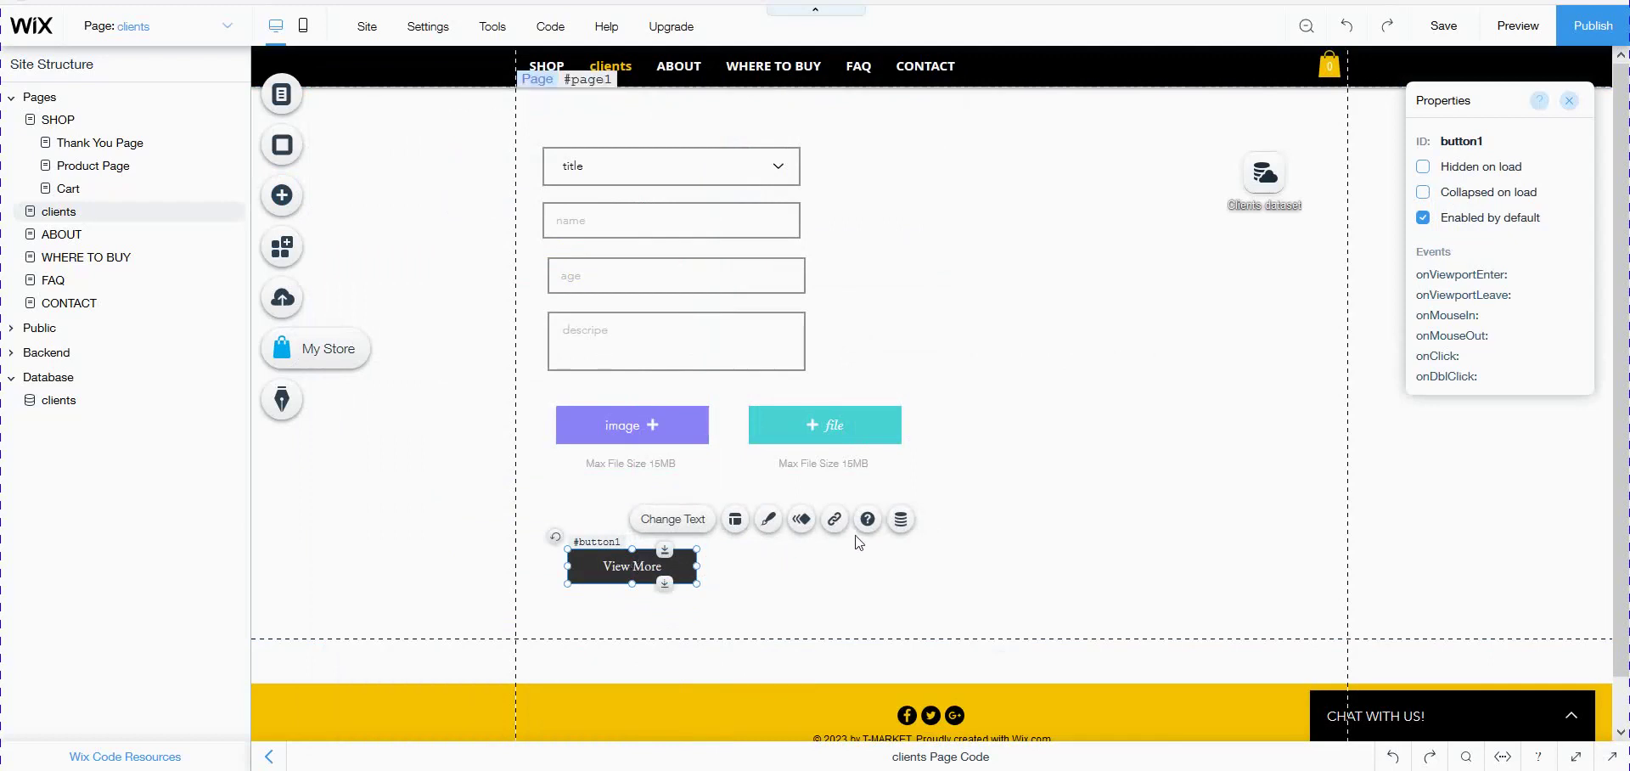
Connect the "View More" button's link to the Submit action of the Clients dataset.
left_click(901, 520)
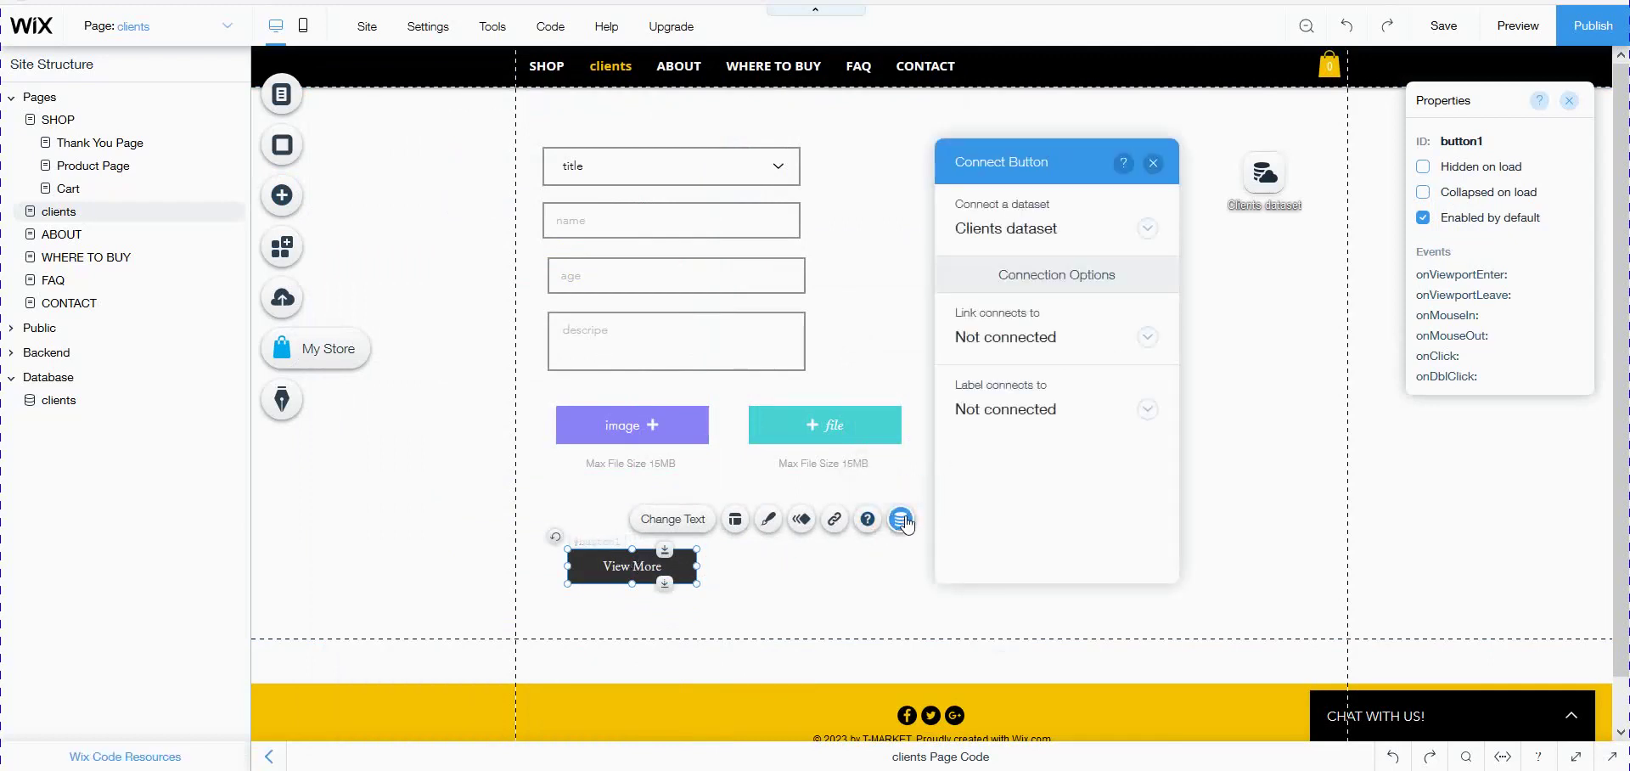
left_click(1049, 342)
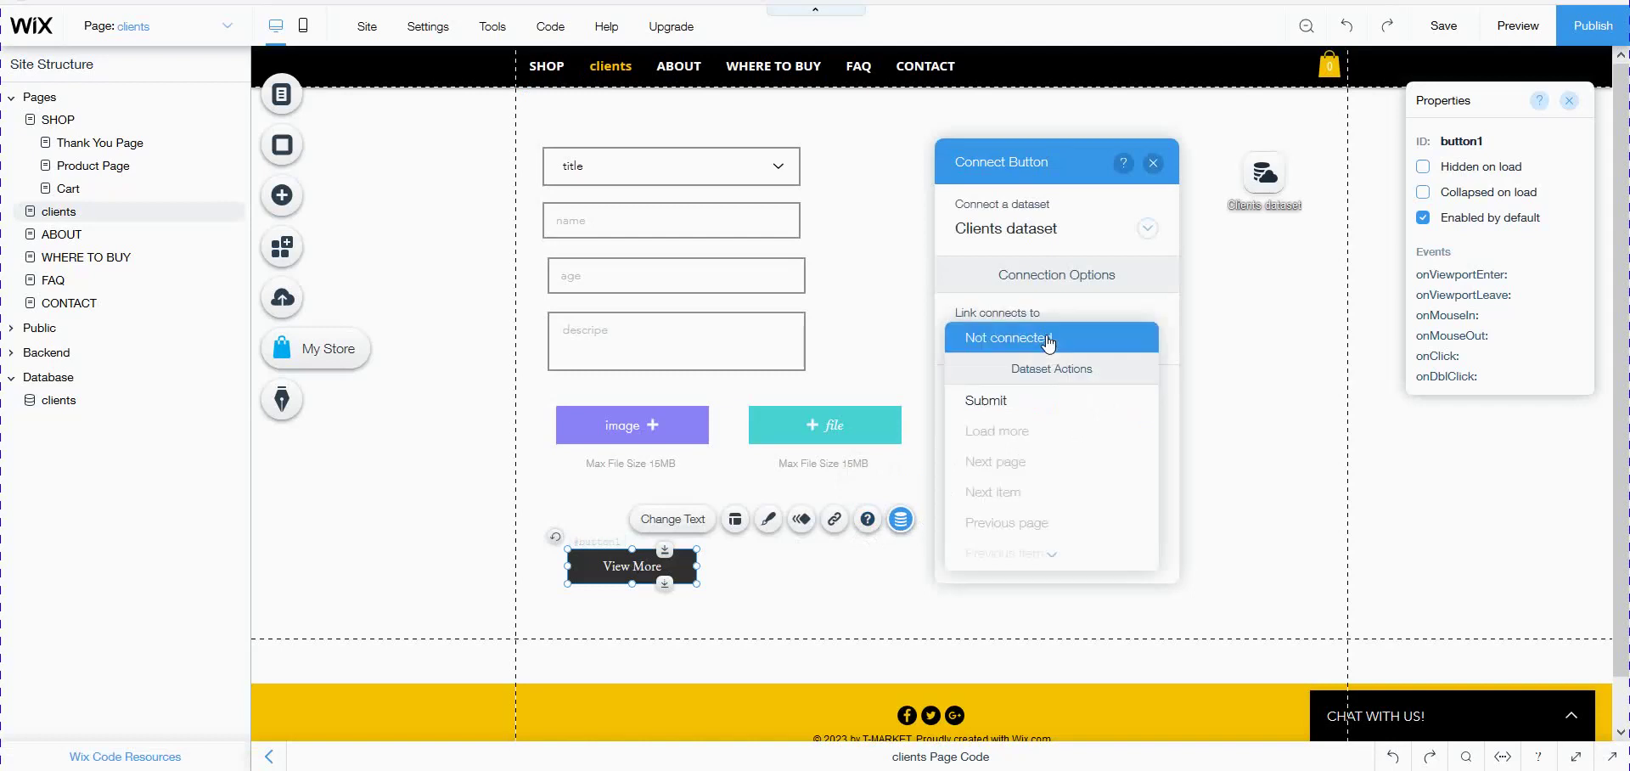
left_click(1021, 408)
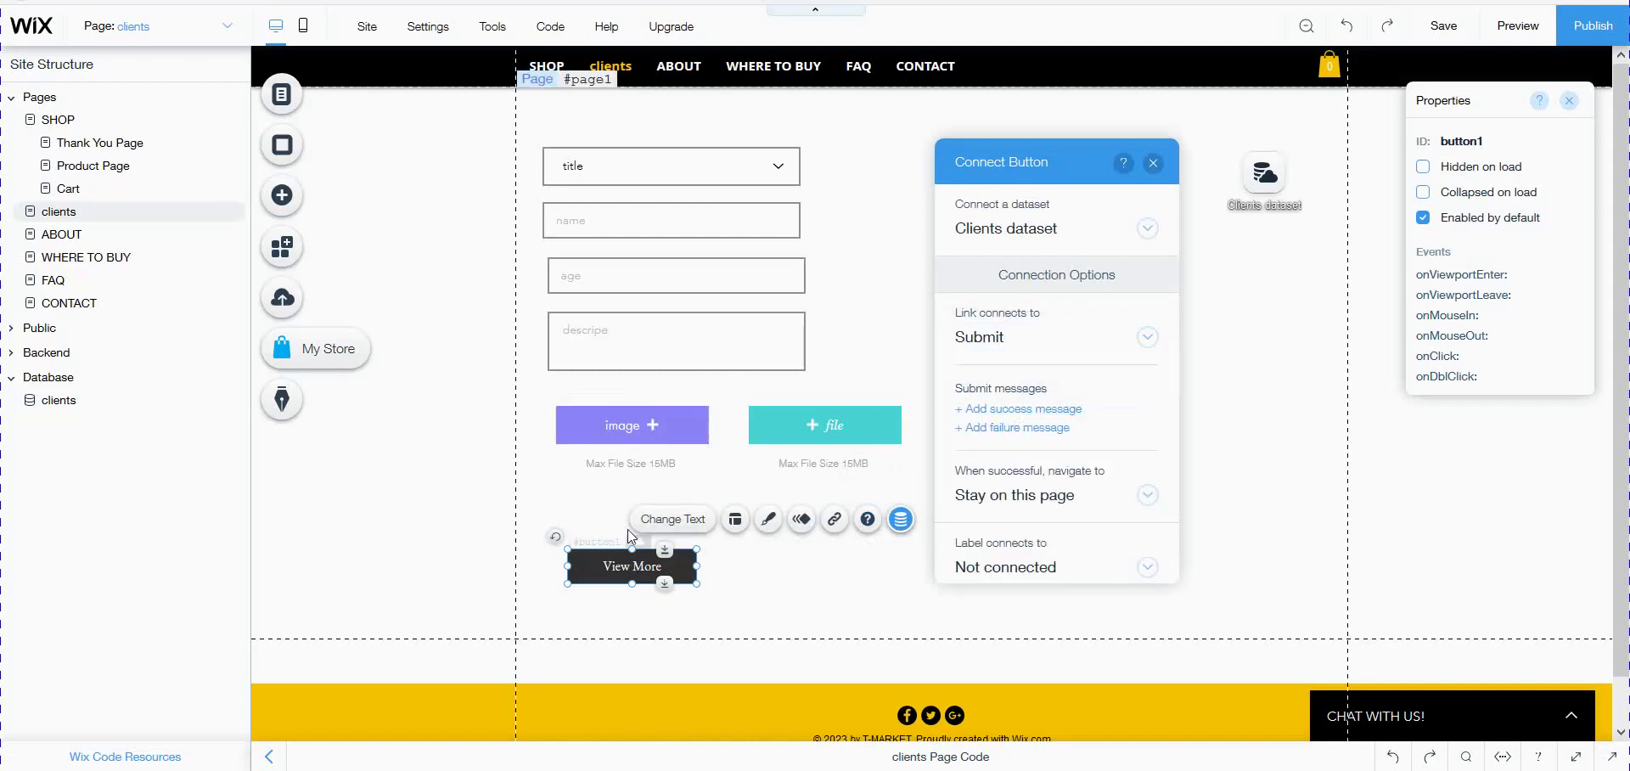
Change the "View More" button's label to "submit".
double_click(637, 569)
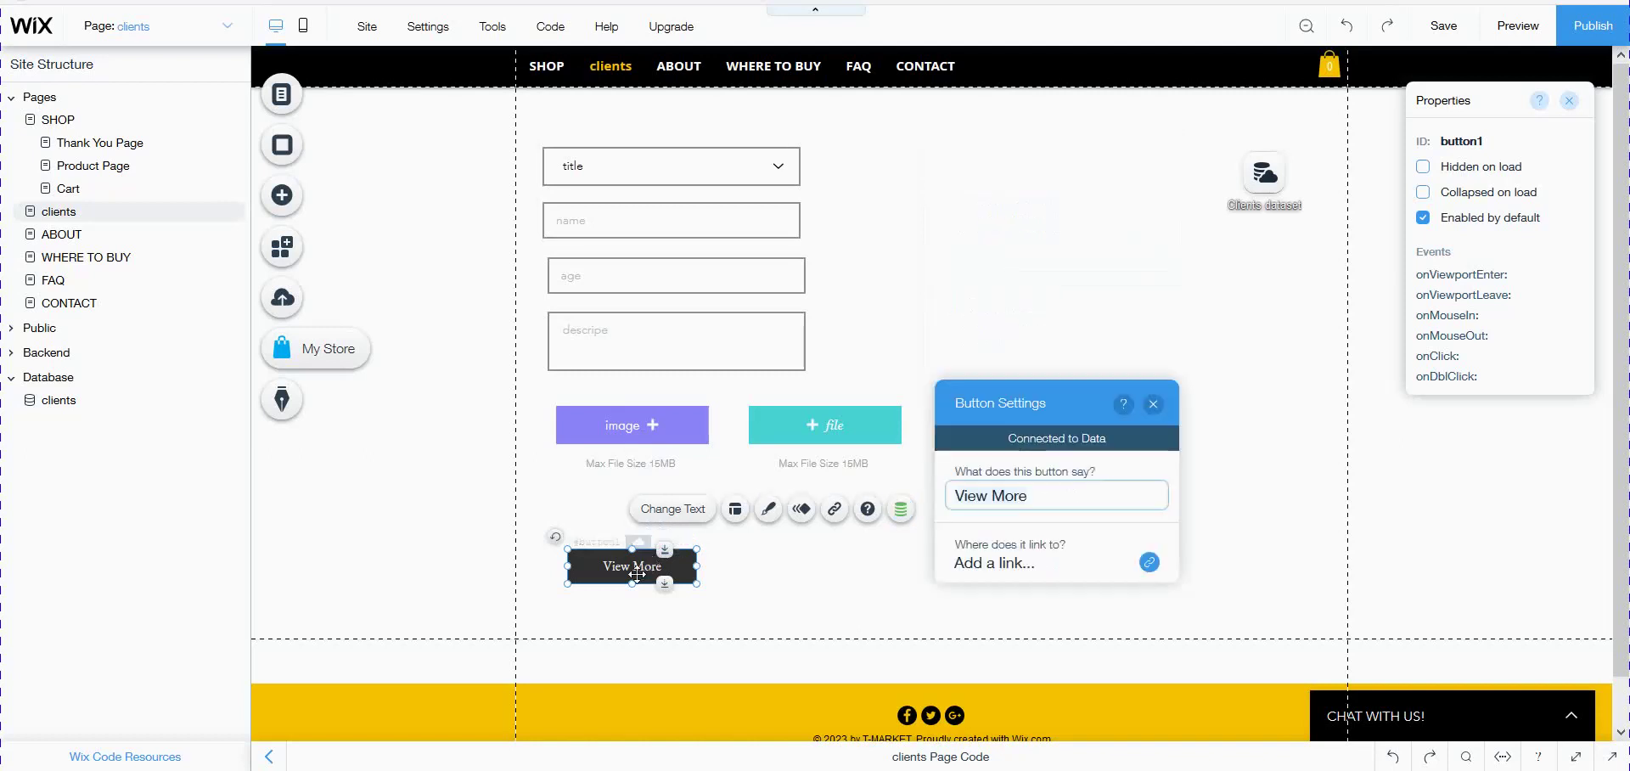
type("s")
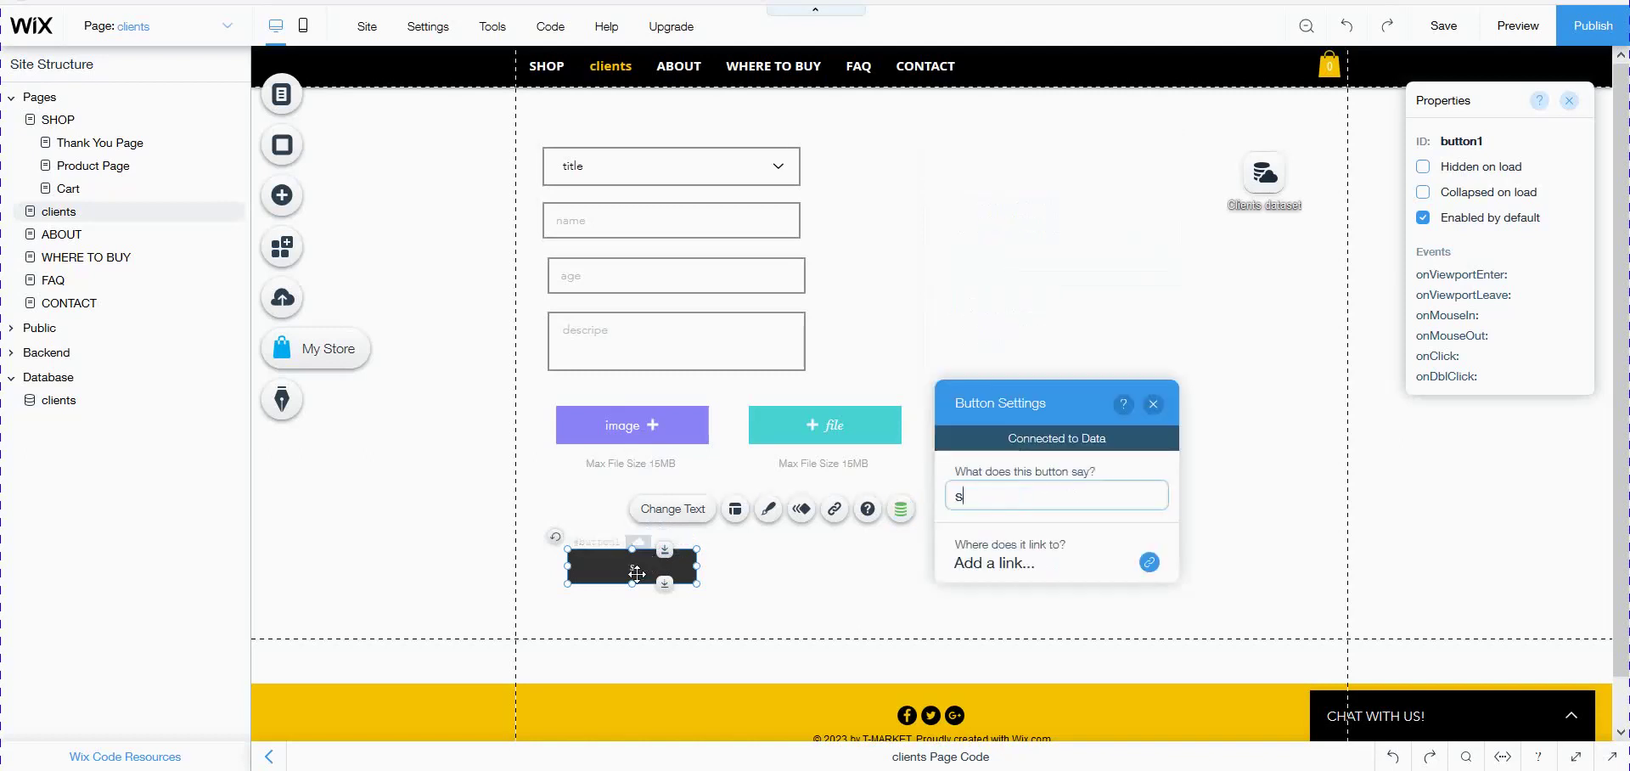
type("ubmit")
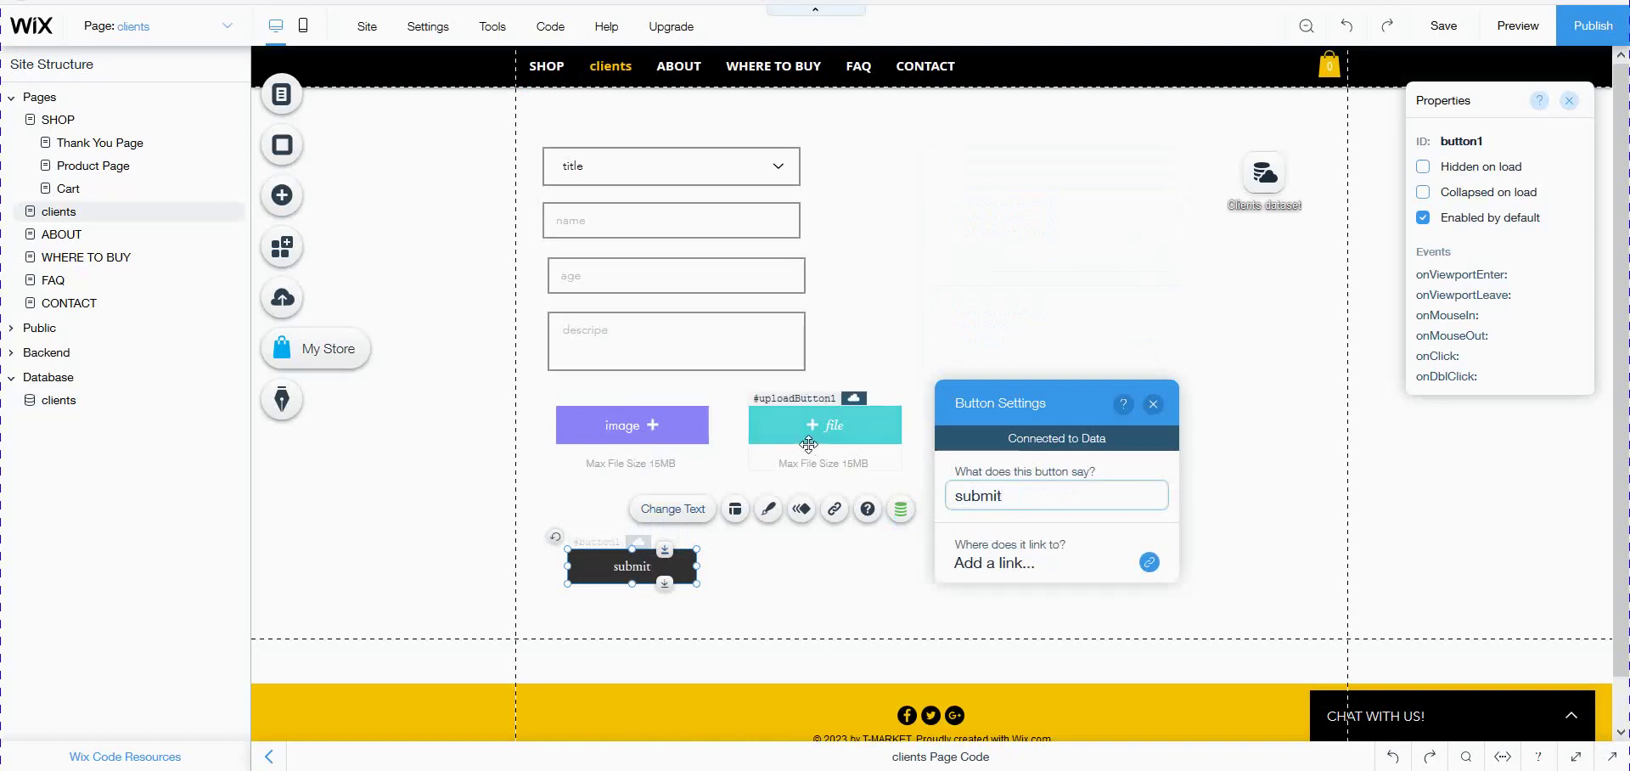
left_click(878, 367)
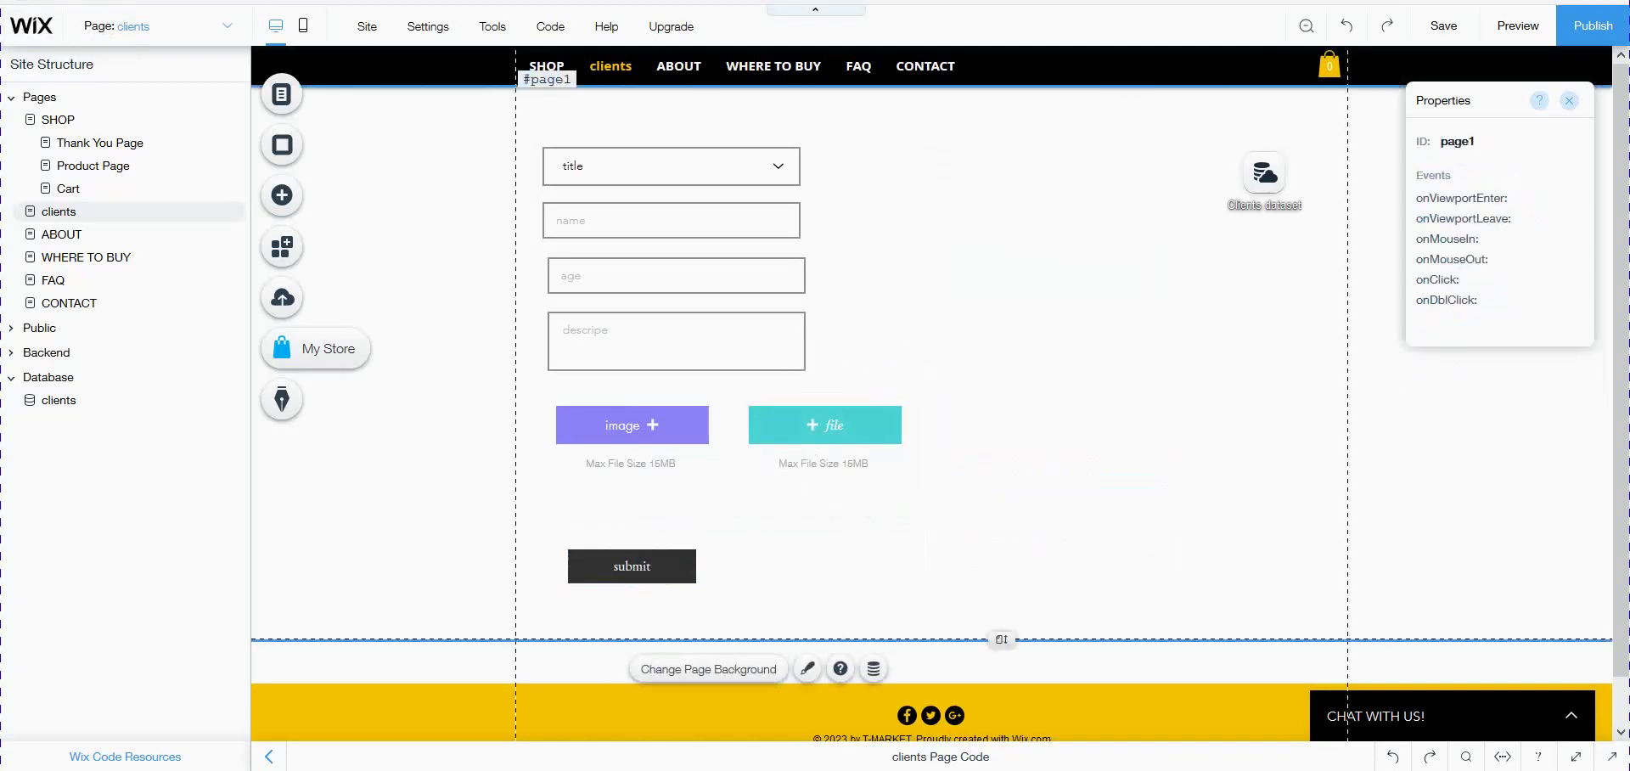
Save the site and preview the clients page.
left_click(1452, 35)
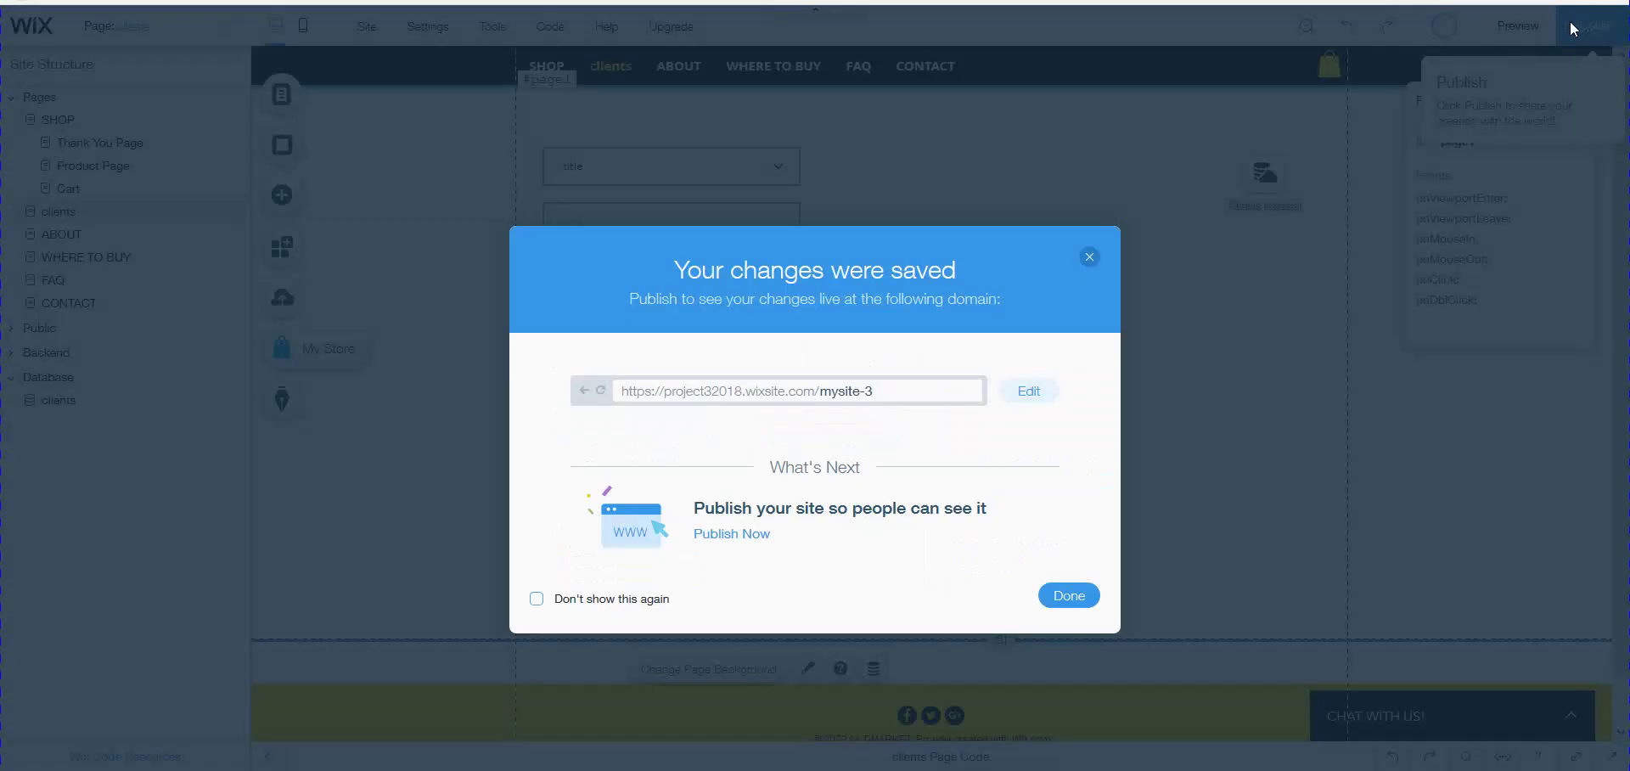
left_click(1062, 597)
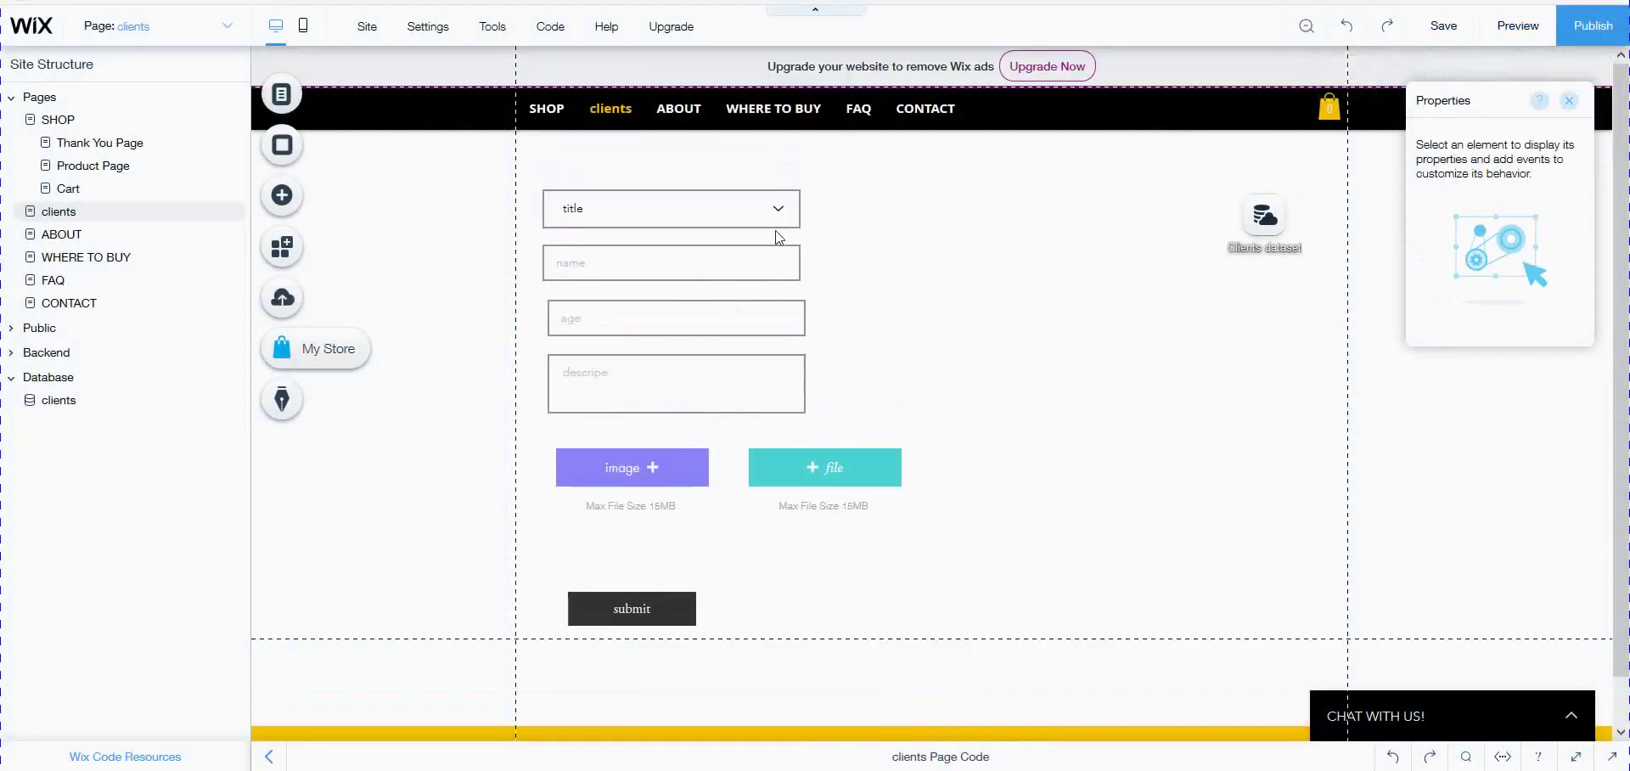
key("ctrl+shift+p")
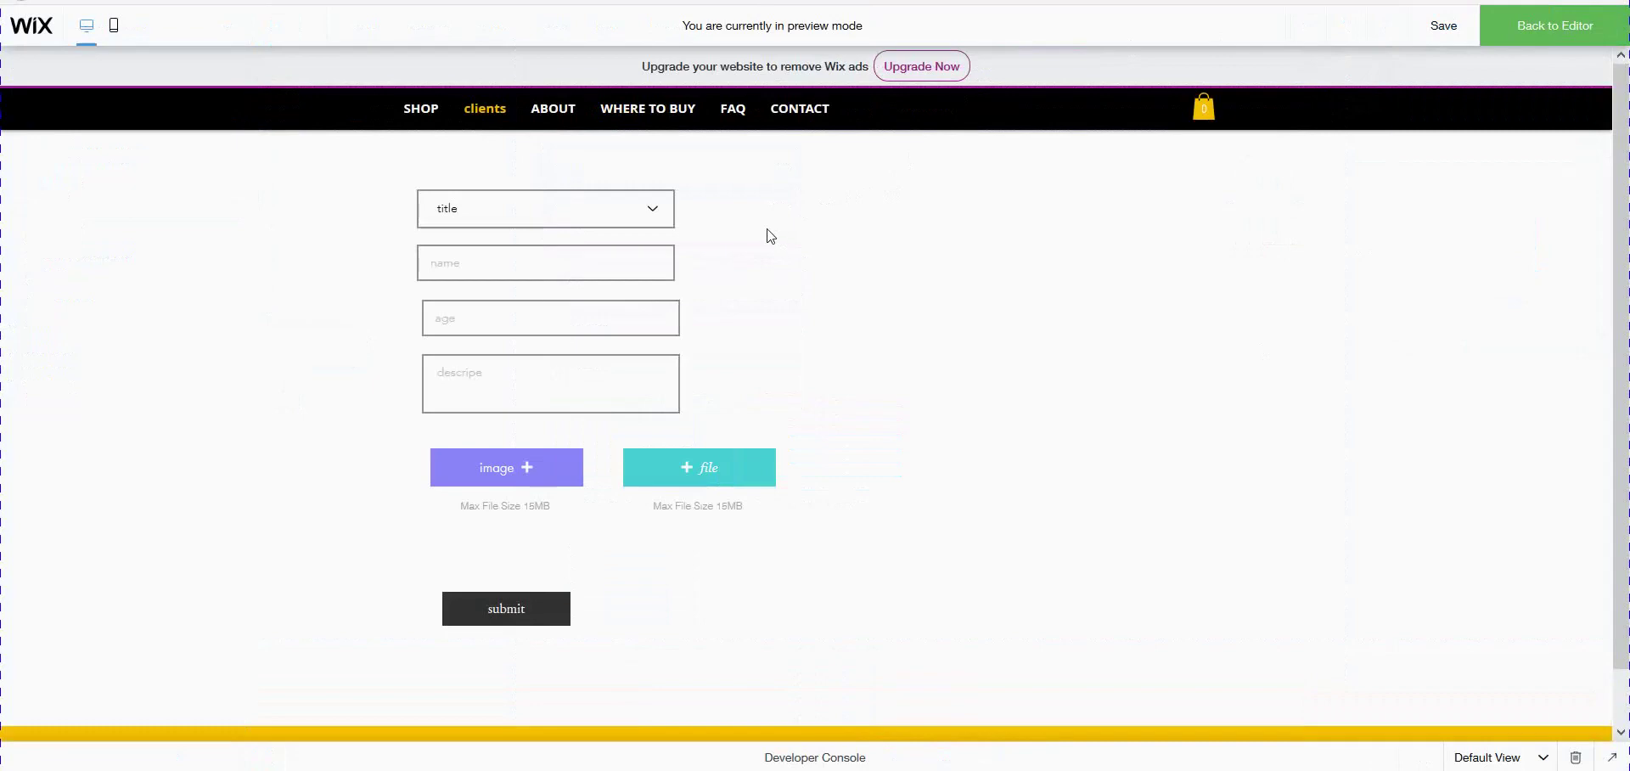
Fill in the previewed form with title "math", name "kk", age 33 and description "gfhjk,lk".
left_click(656, 208)
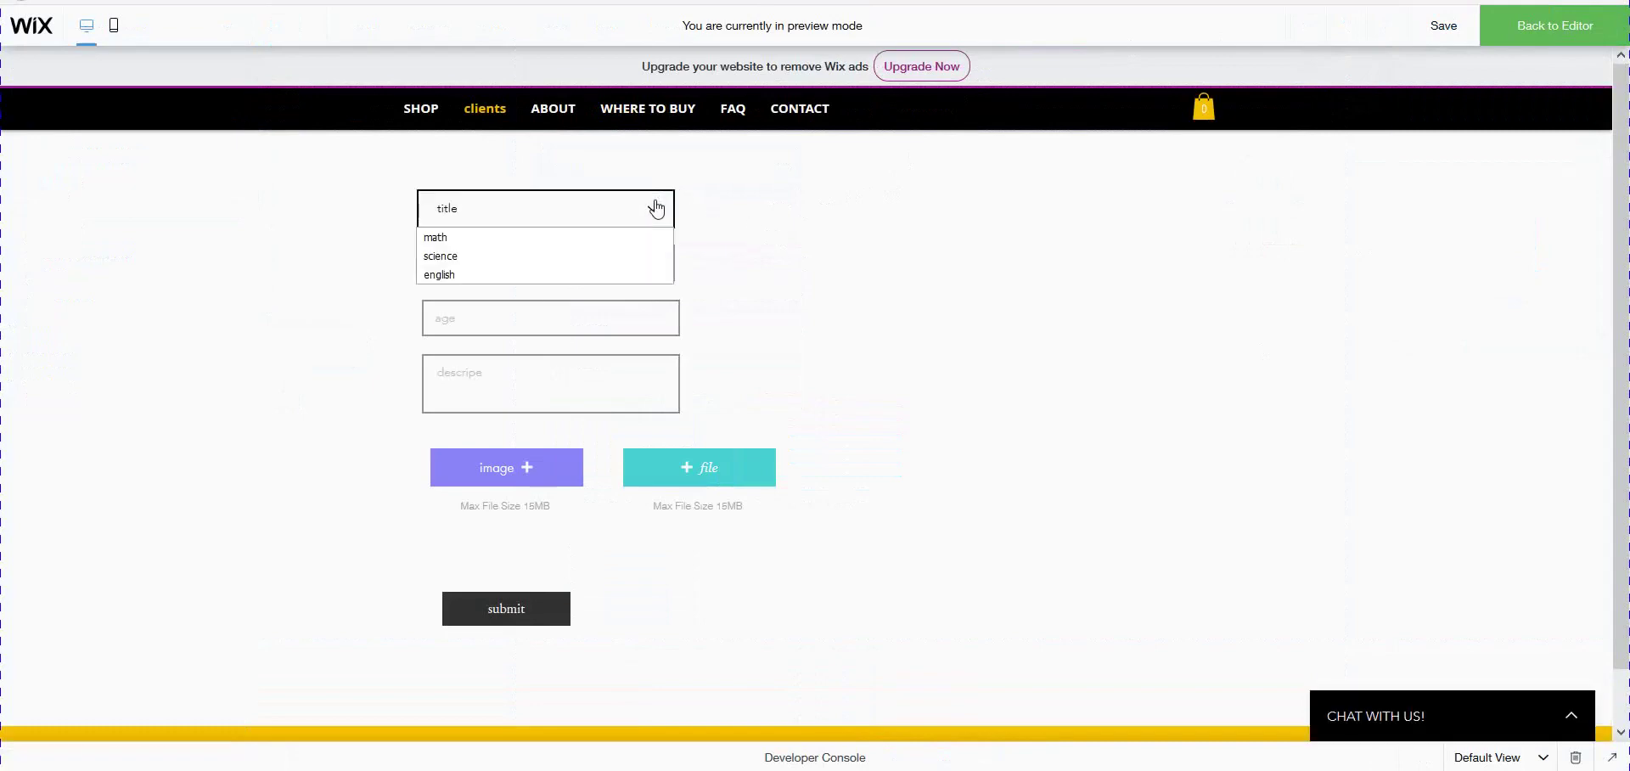
left_click(601, 242)
left_click(593, 257)
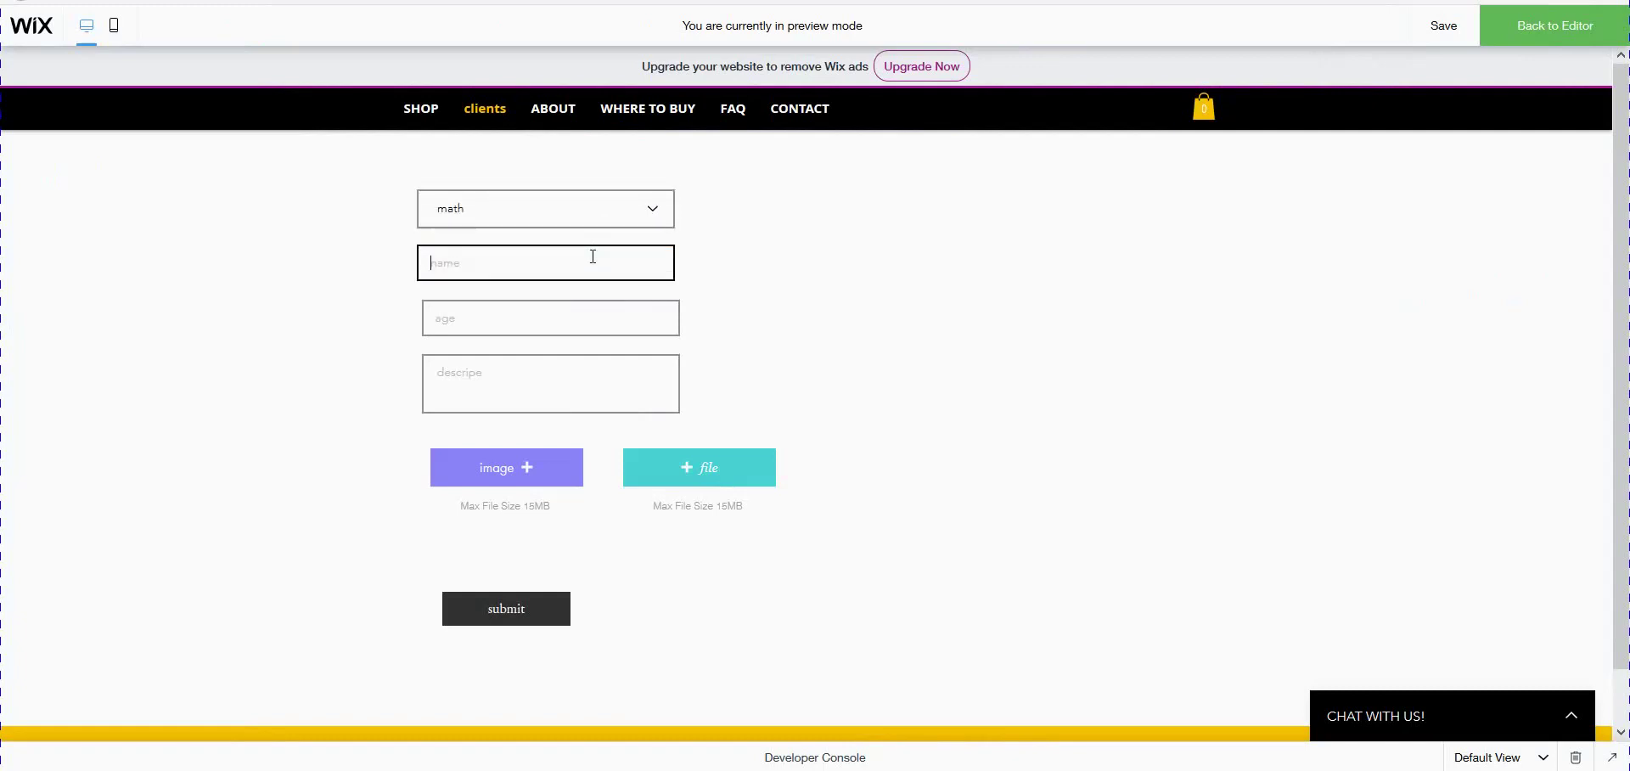
left_click(519, 357)
left_click(510, 331)
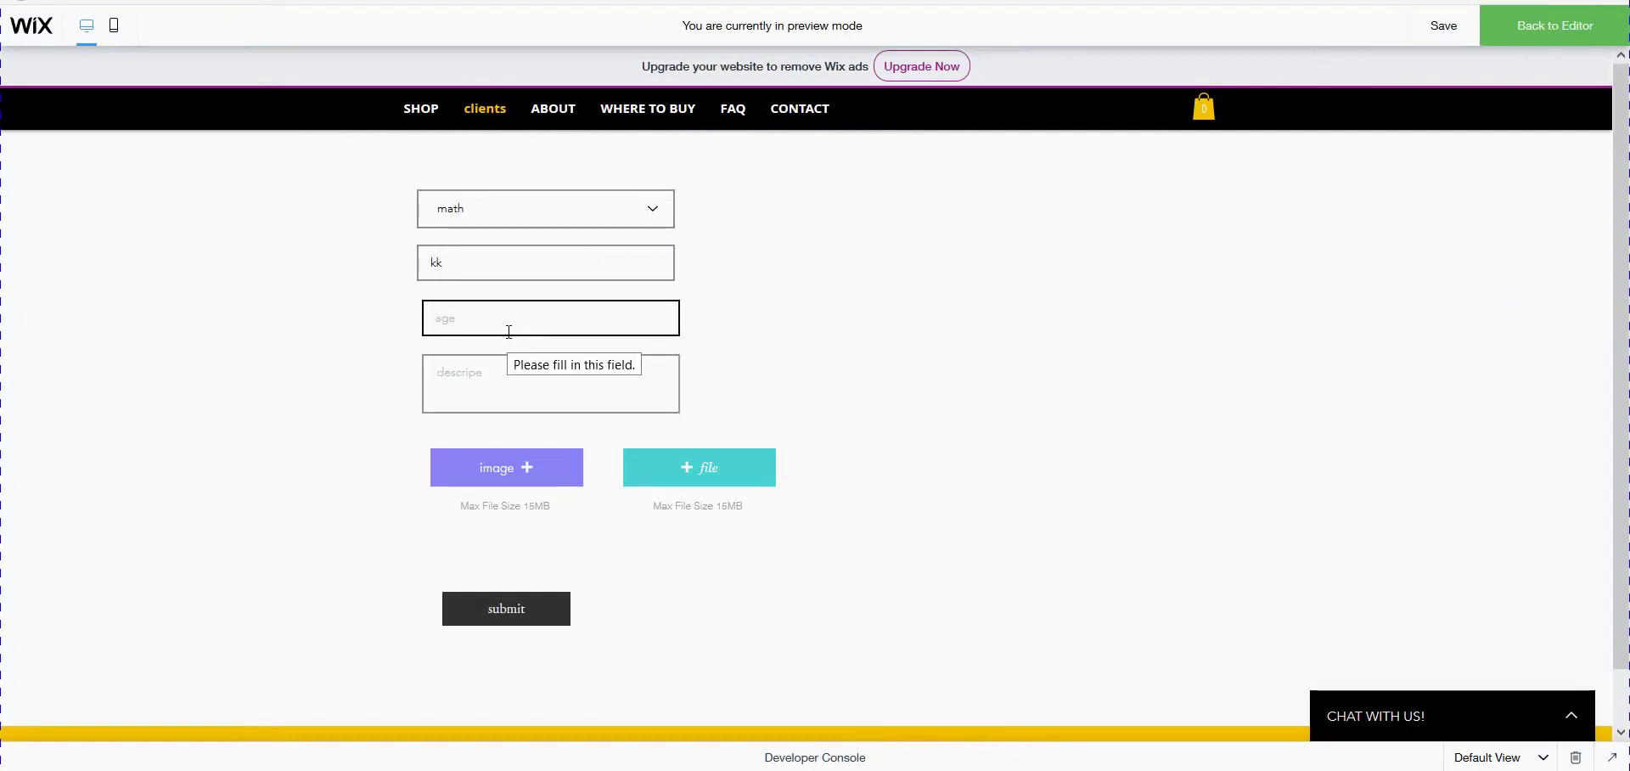
left_click(472, 389)
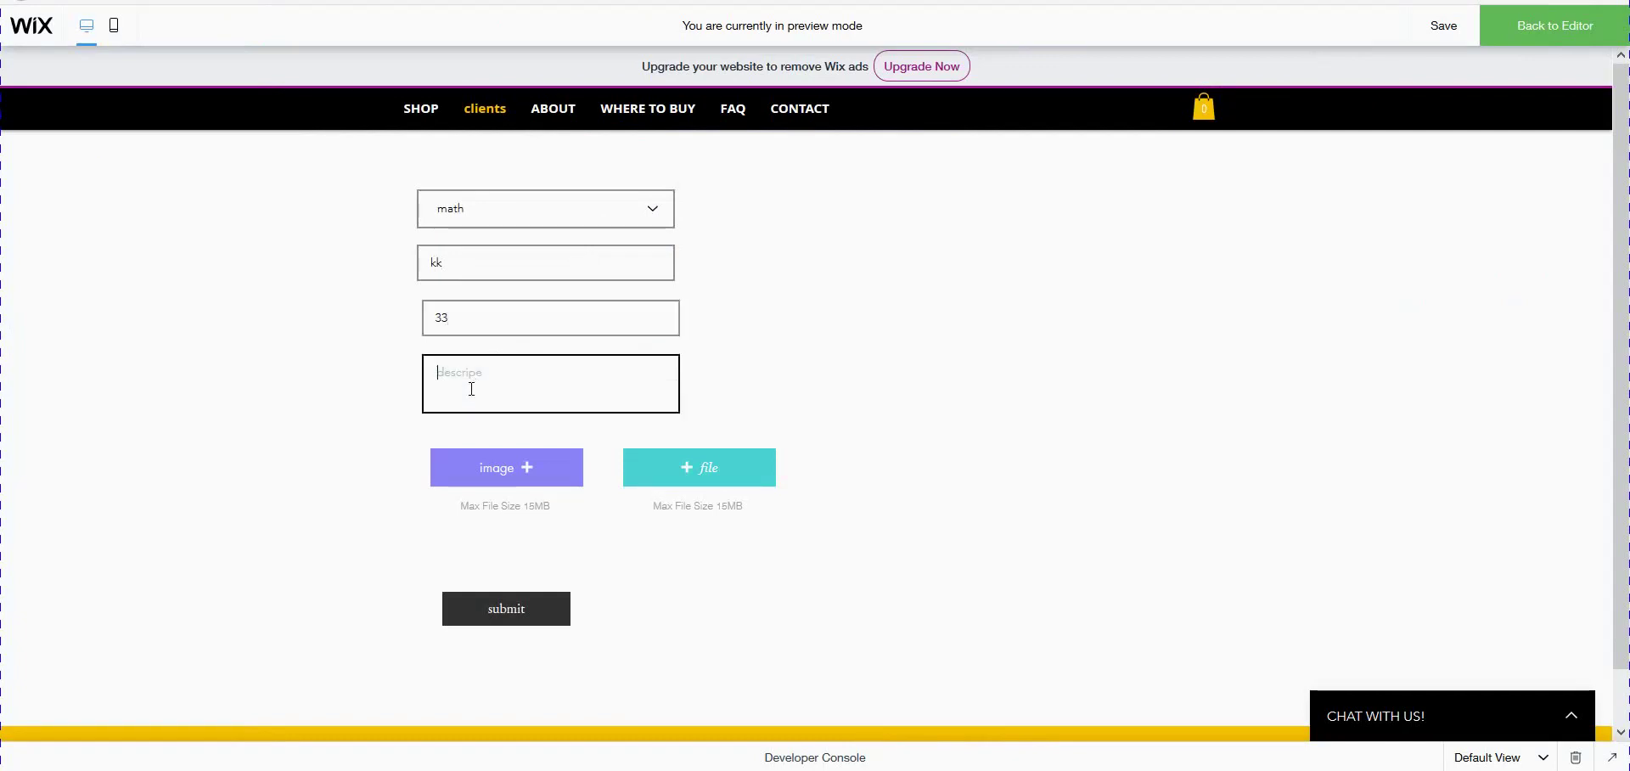
type("gfh")
left_click(475, 472)
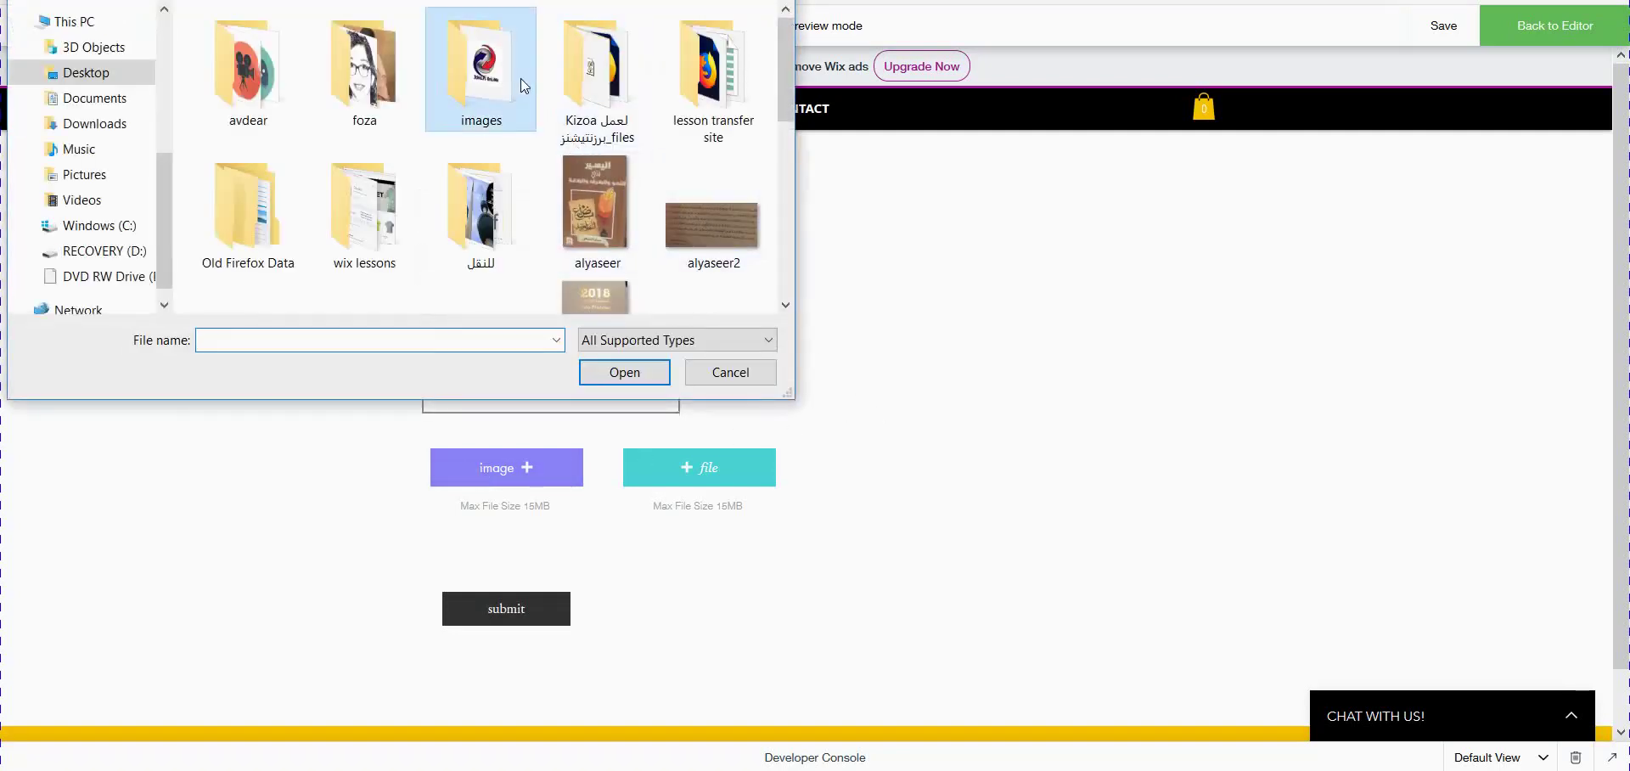
double_click(521, 78)
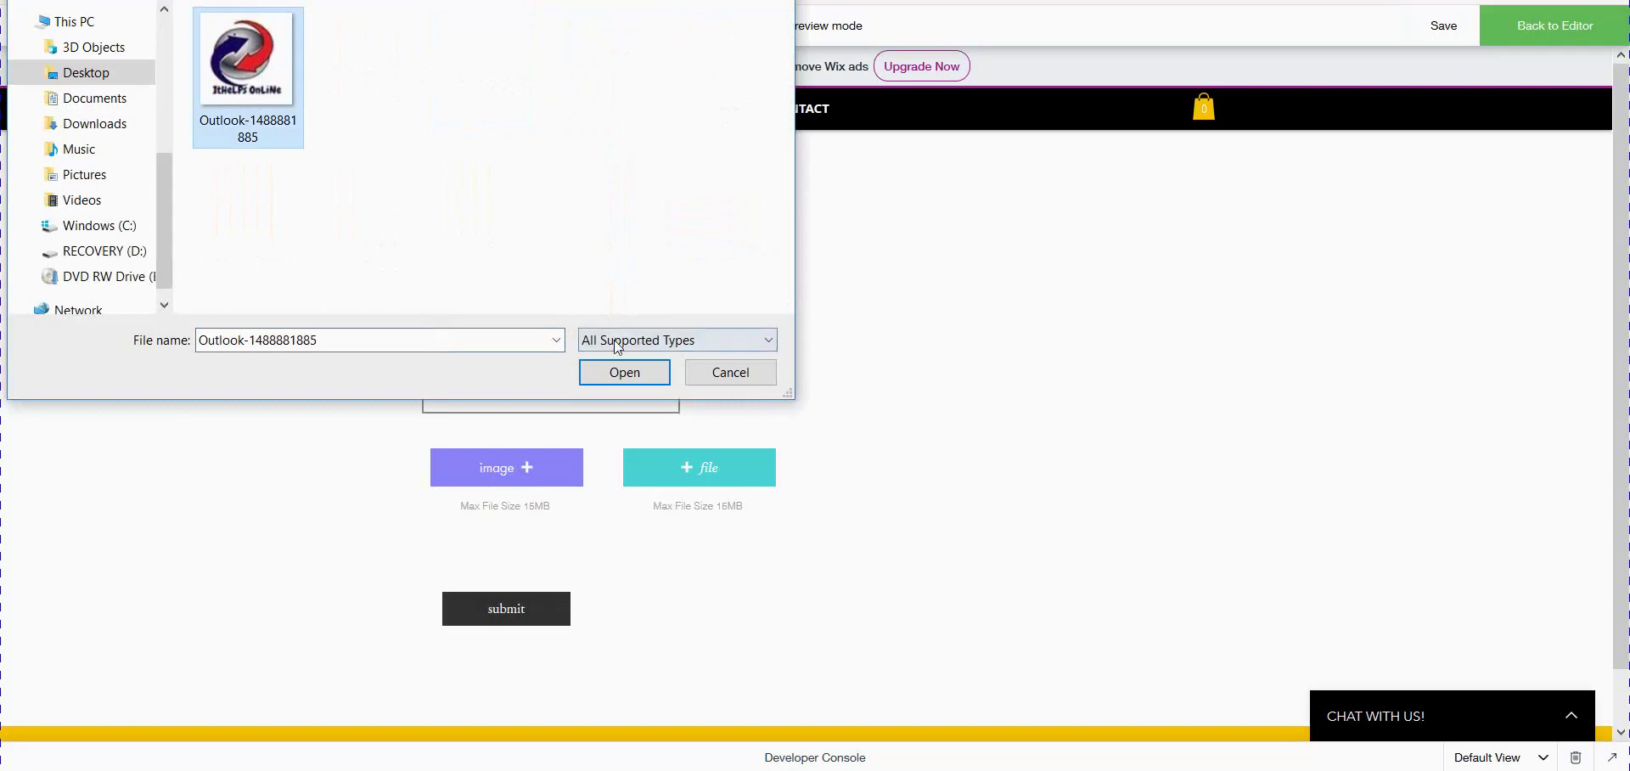
left_click(625, 372)
Choose the desktop document "Our projects test" for the form's file upload and submit the form.
left_click(718, 459)
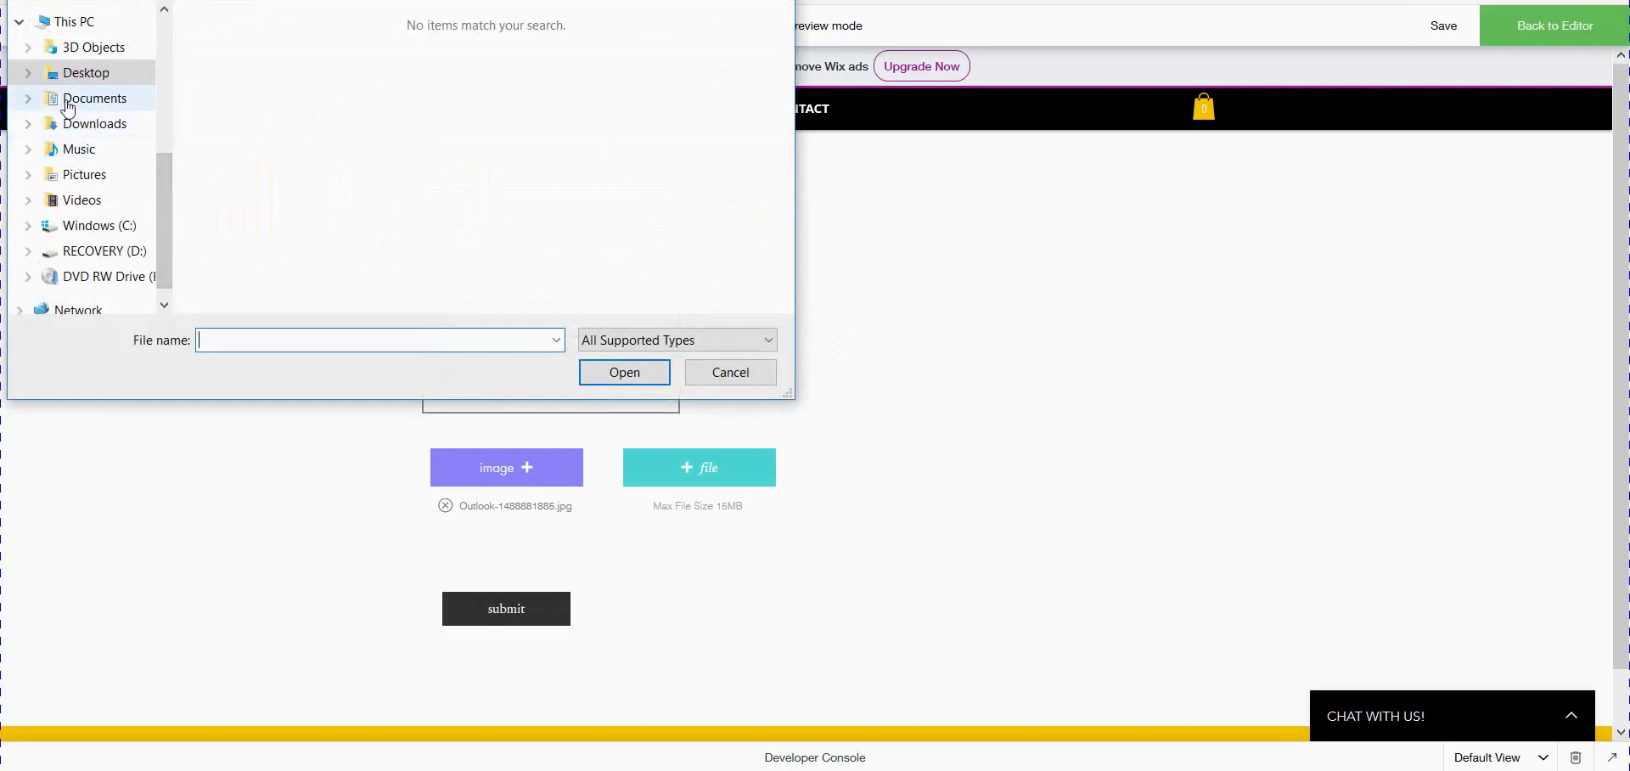
left_click(75, 73)
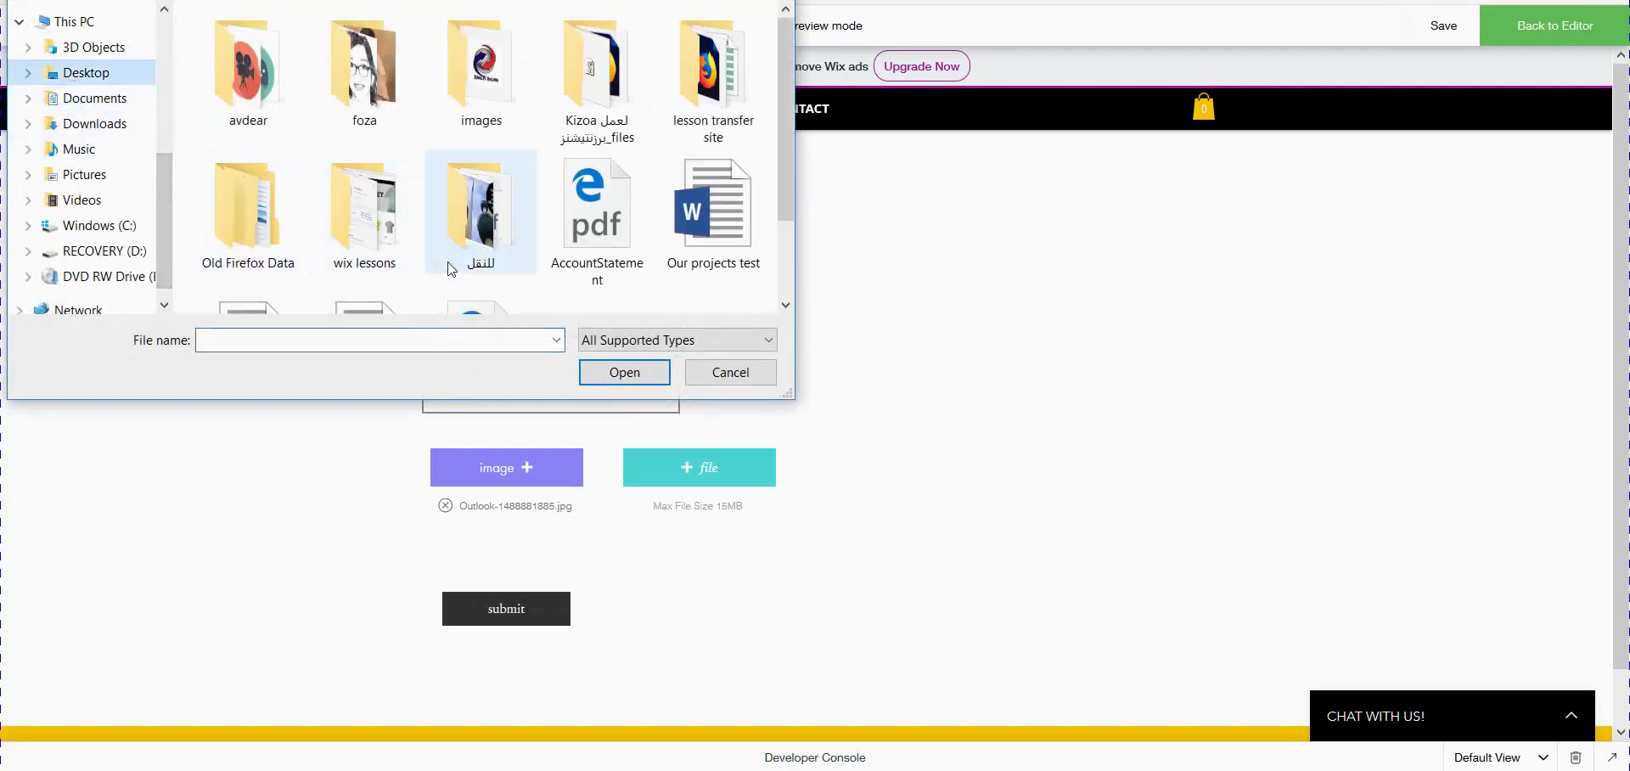
double_click(698, 228)
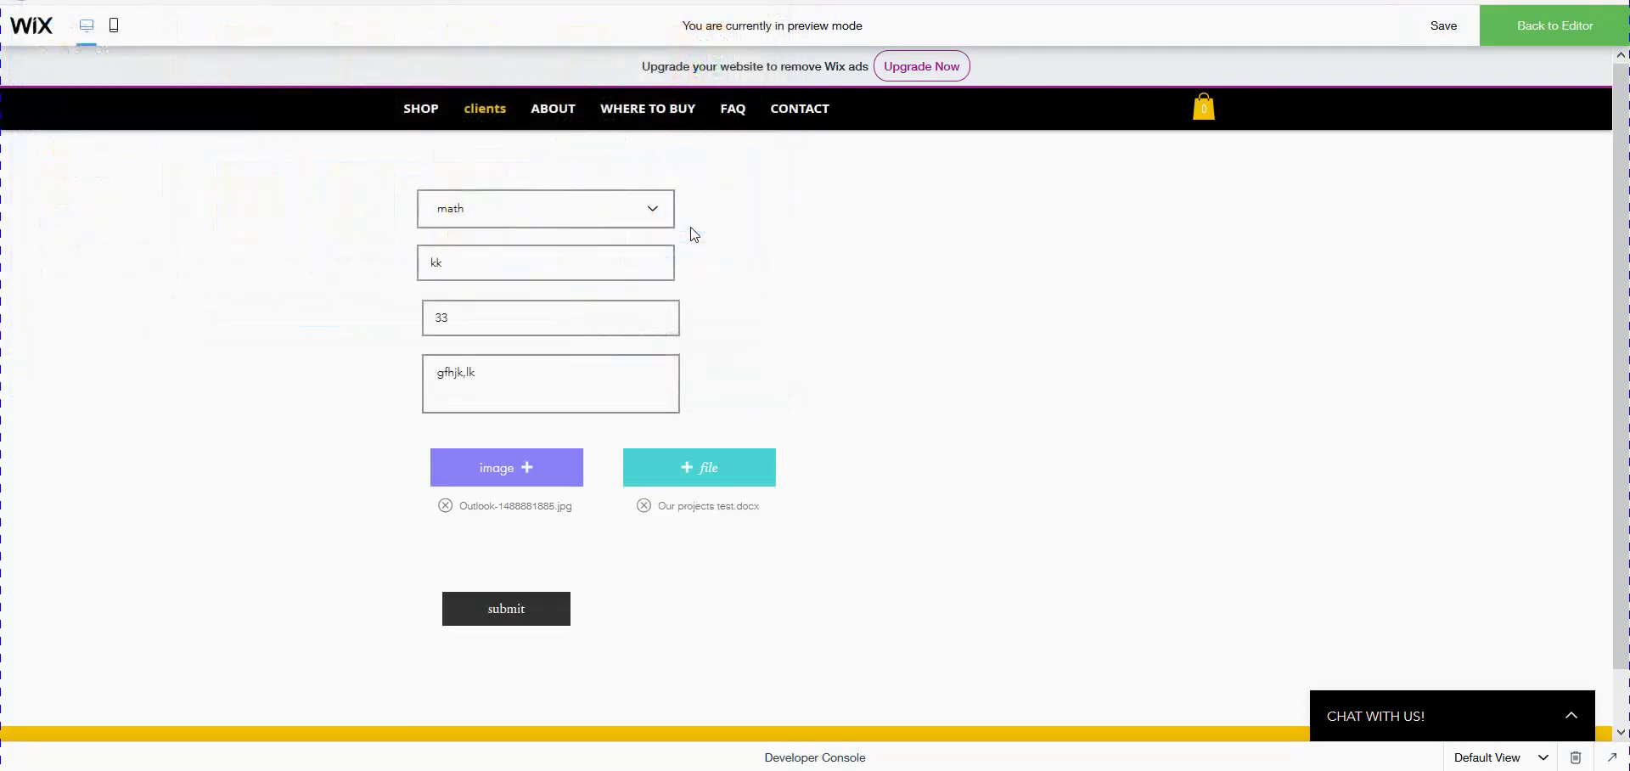
left_click(507, 611)
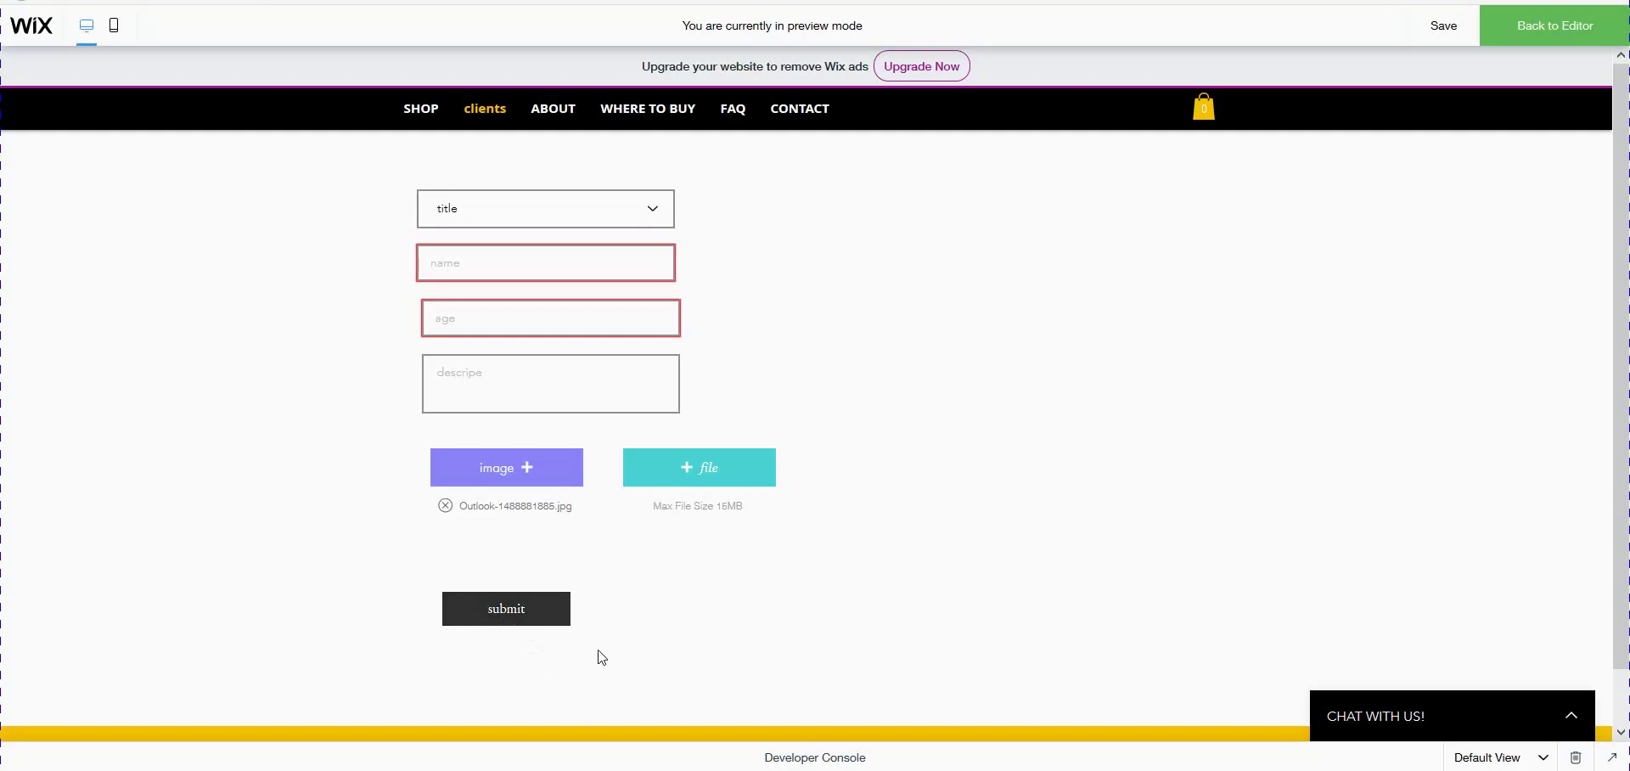
Return to the editor and select the submit button.
left_click(1545, 49)
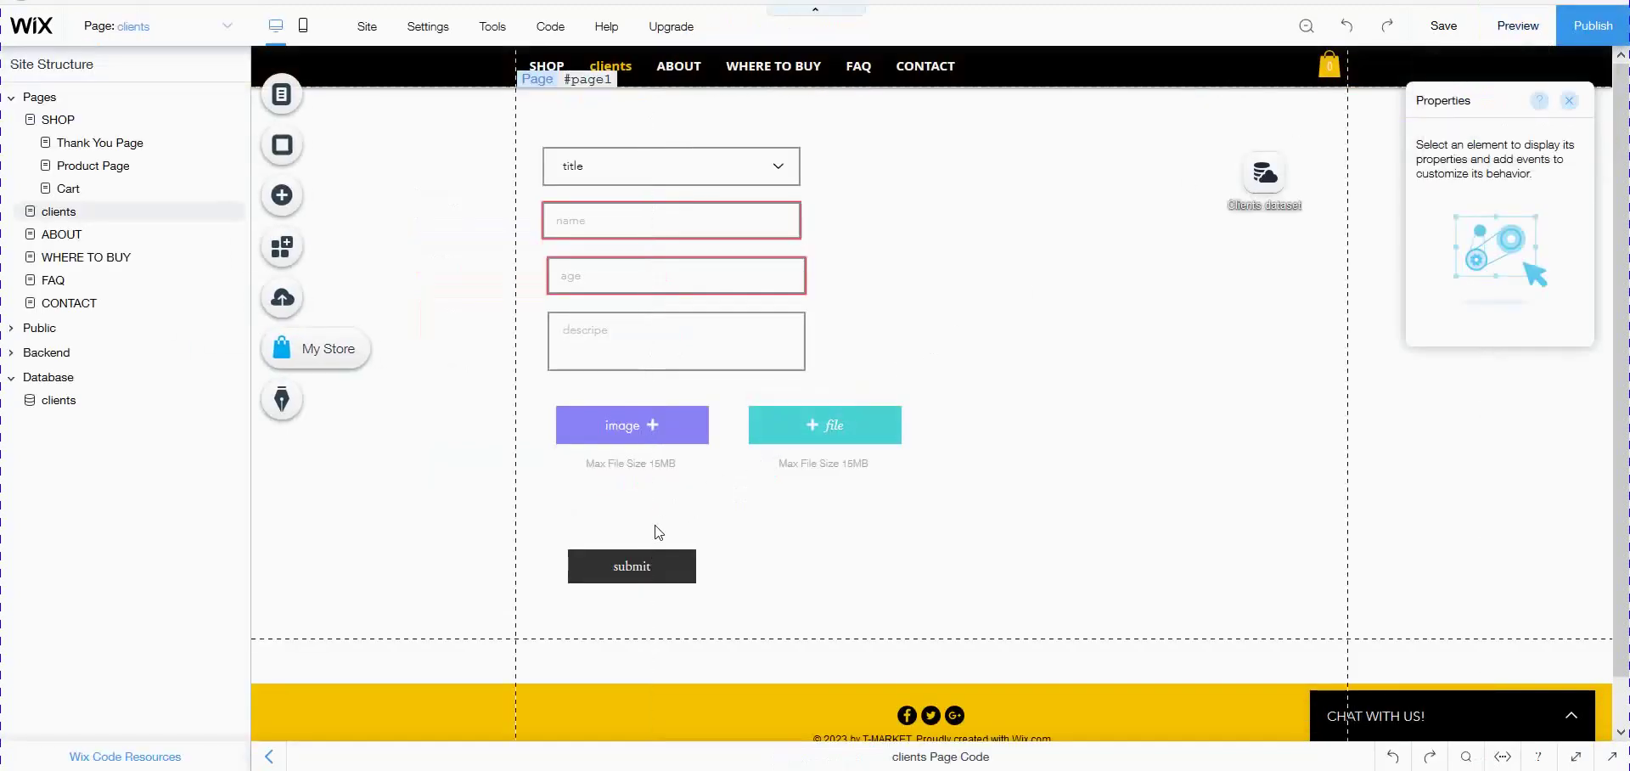
left_click(639, 558)
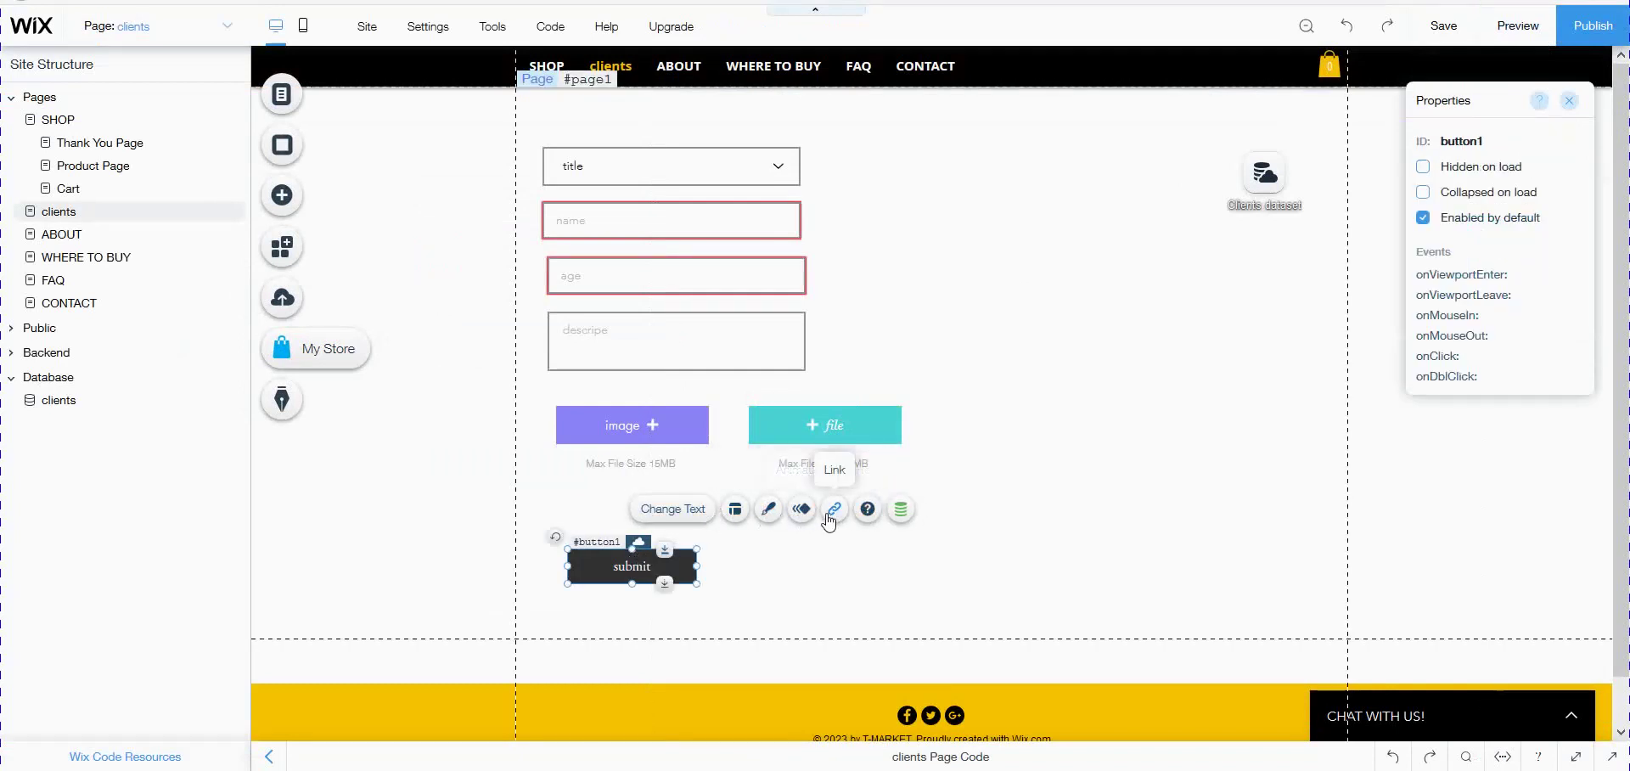
double_click(637, 565)
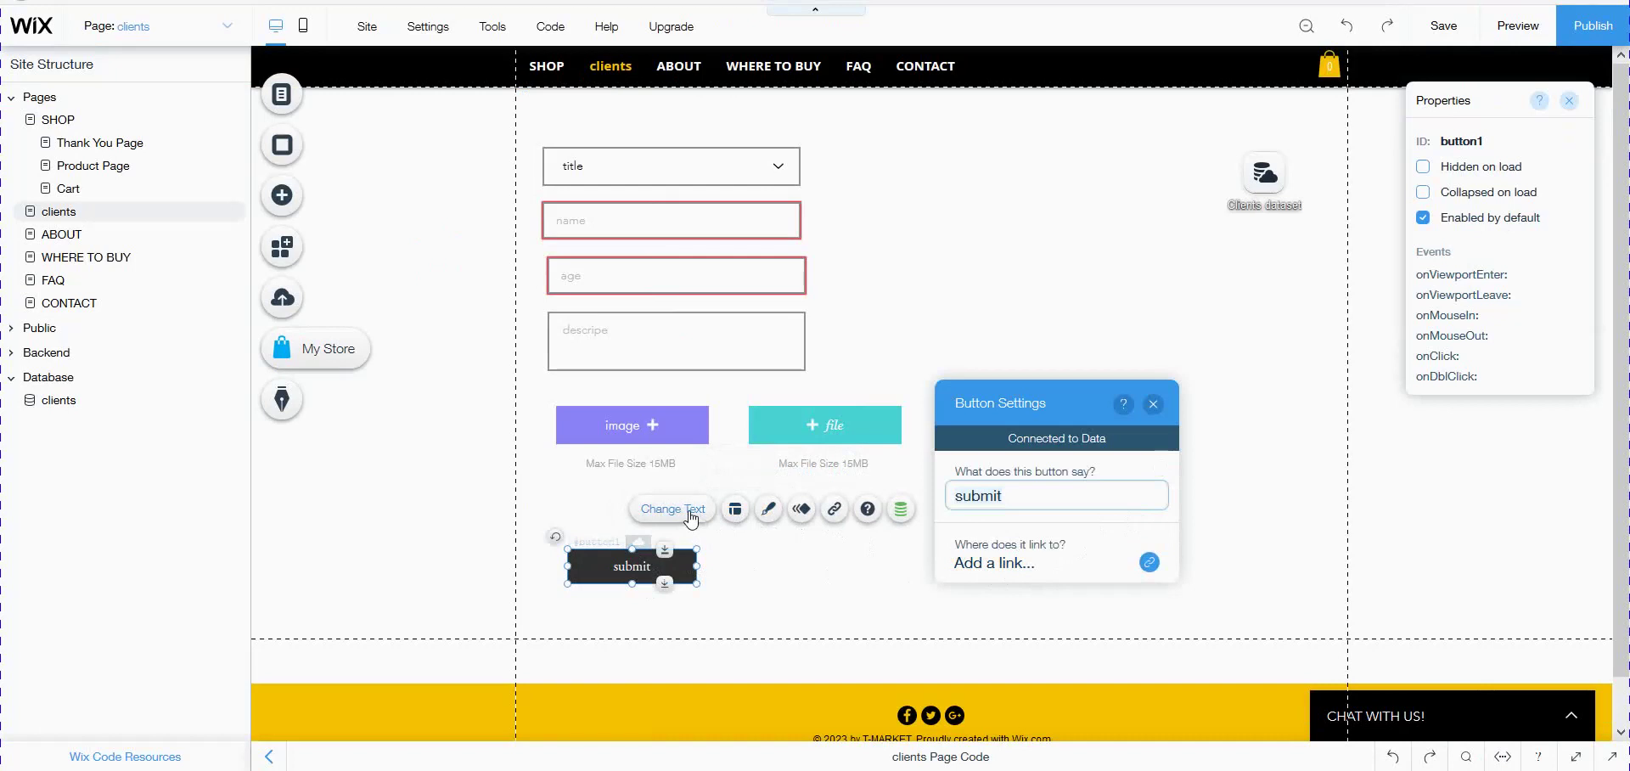
left_click(766, 511)
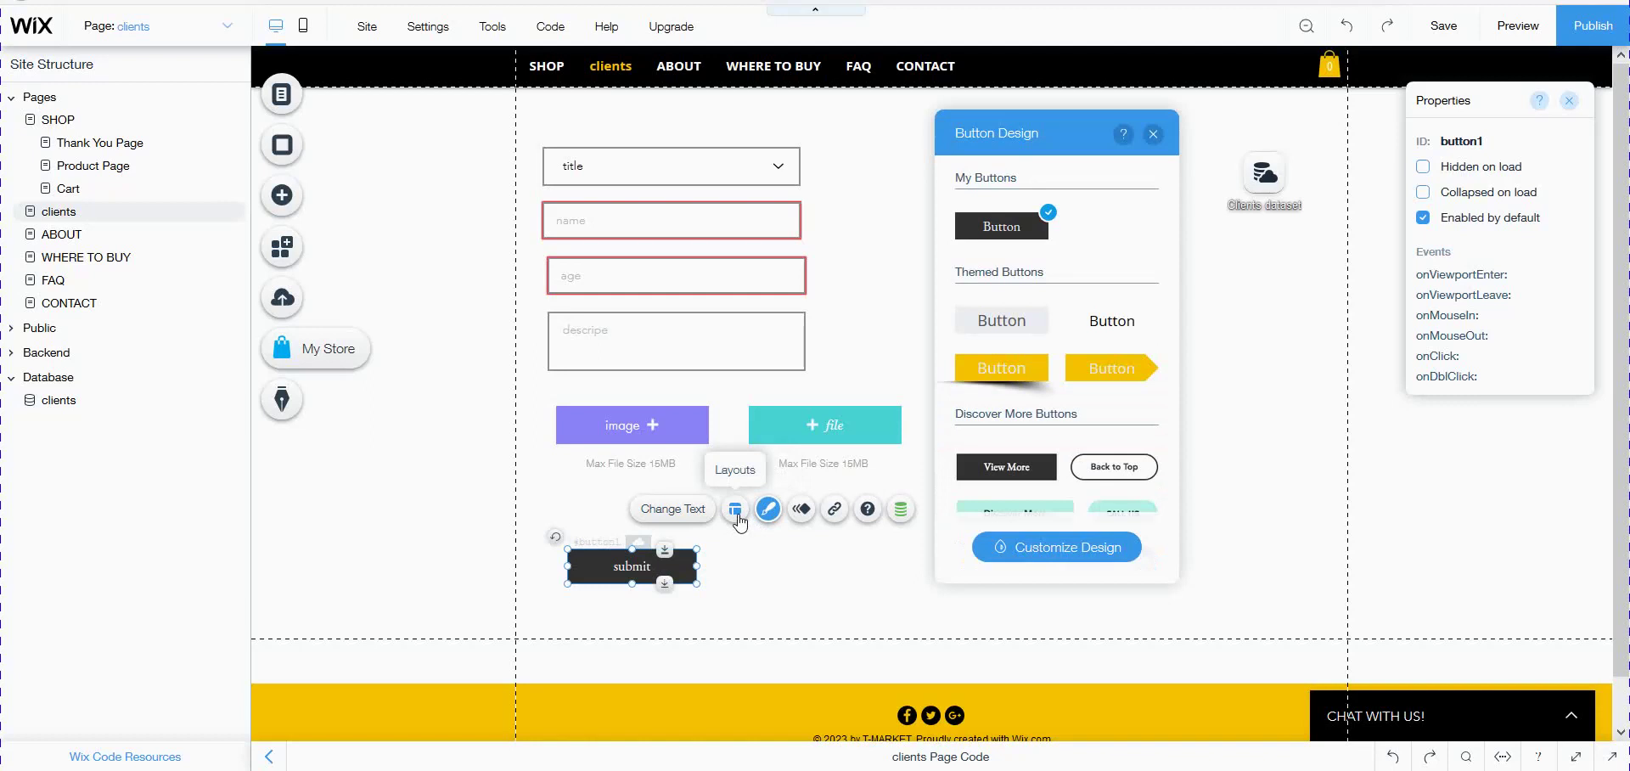
left_click(736, 510)
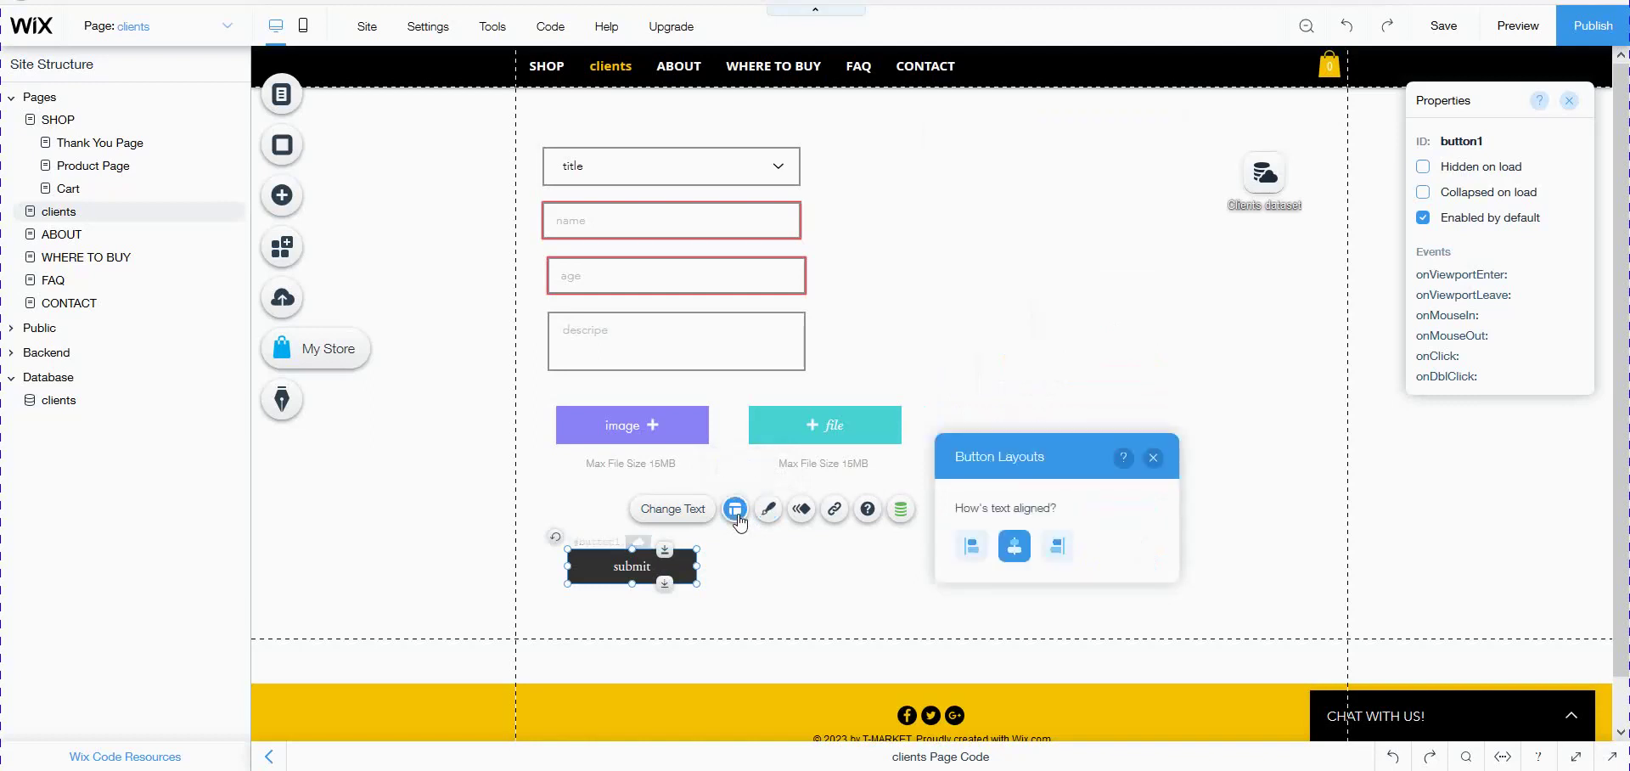
left_click(688, 513)
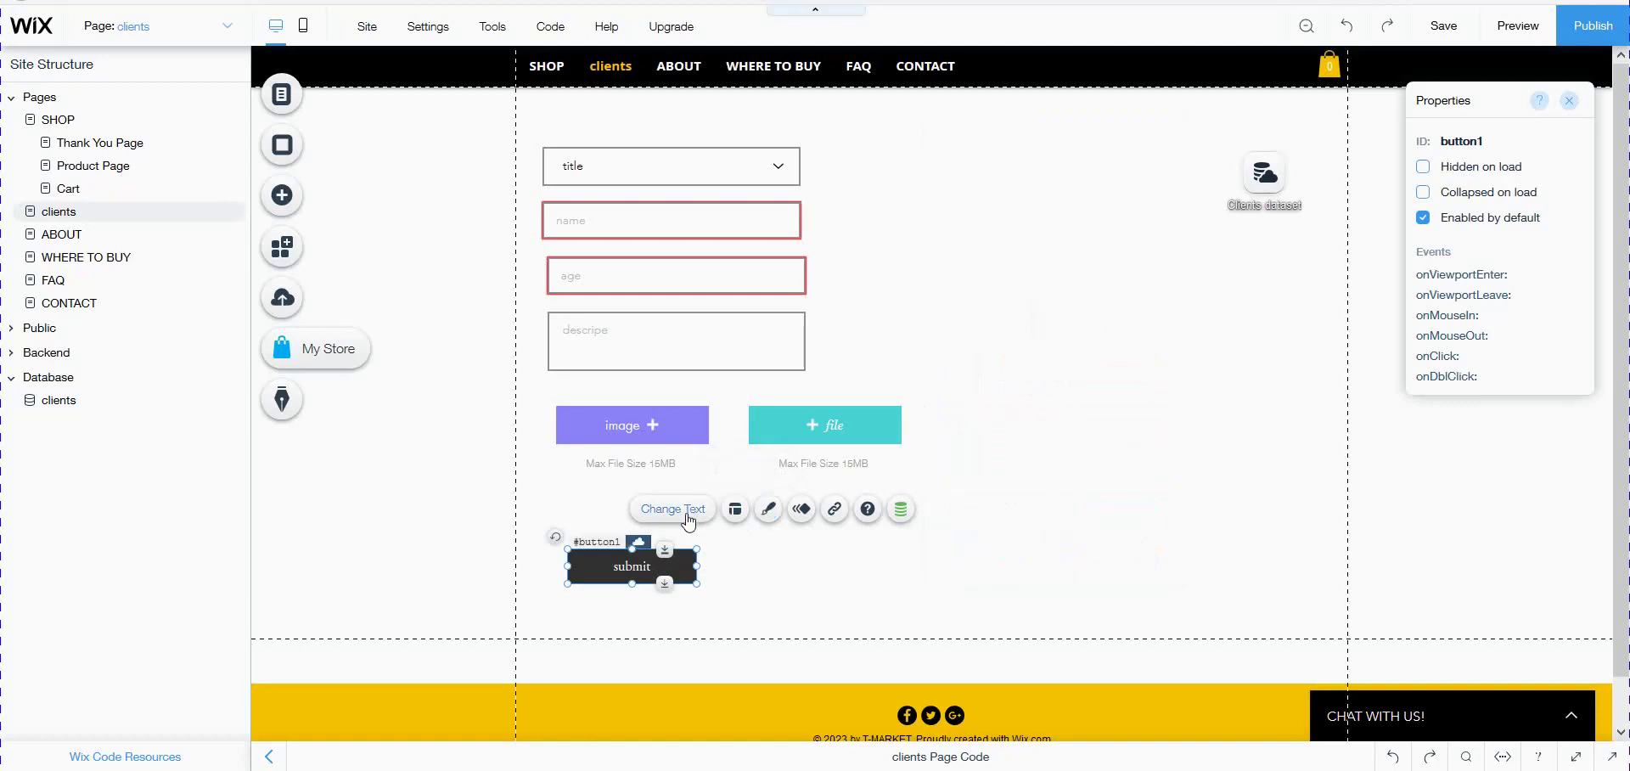
Add success and failure messages to the submit button's dataset connection and stack both texts just right of the button.
left_click(903, 510)
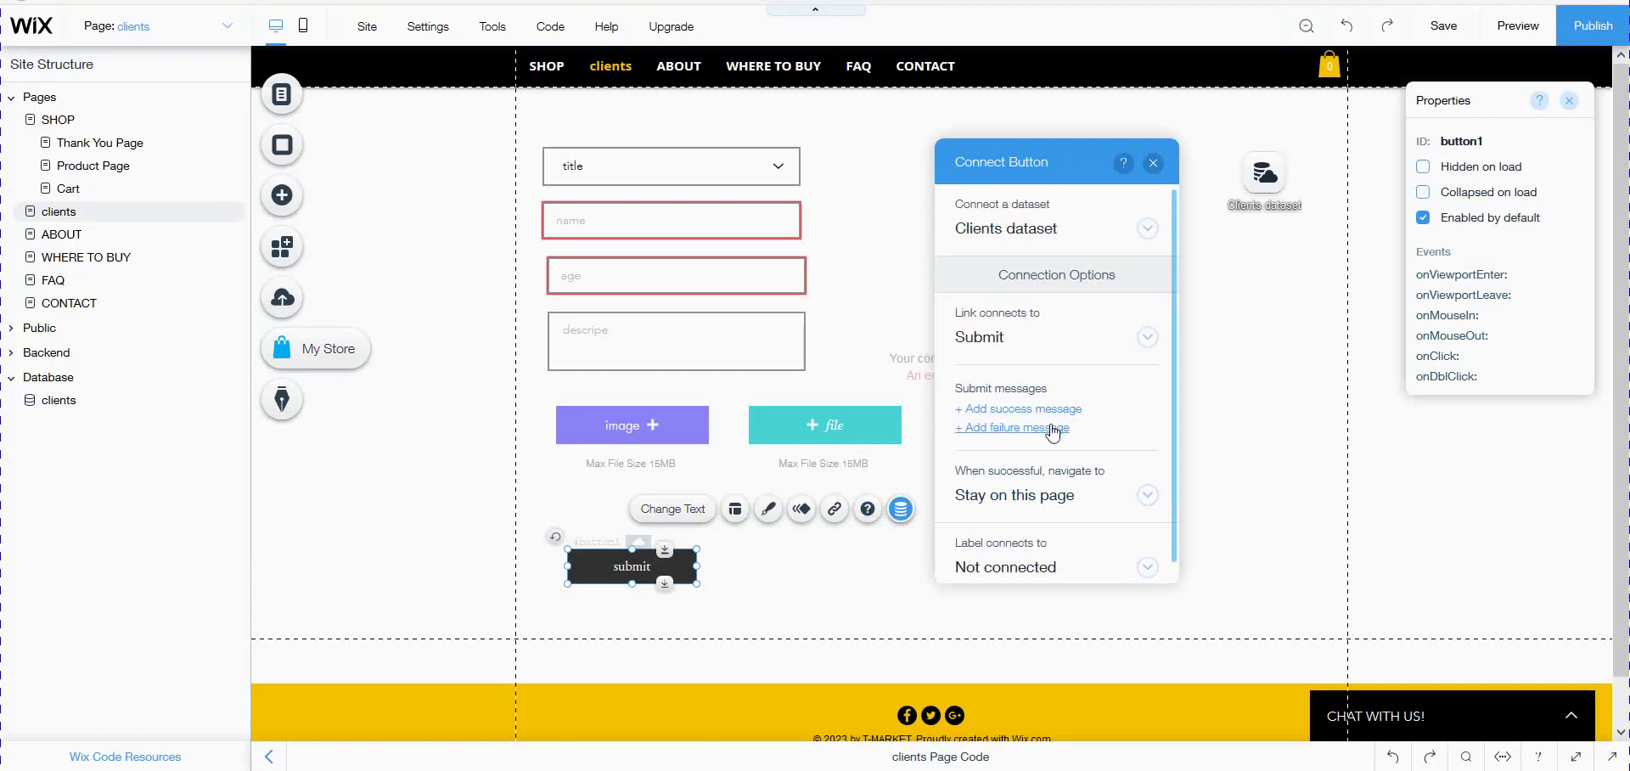
left_click(922, 344)
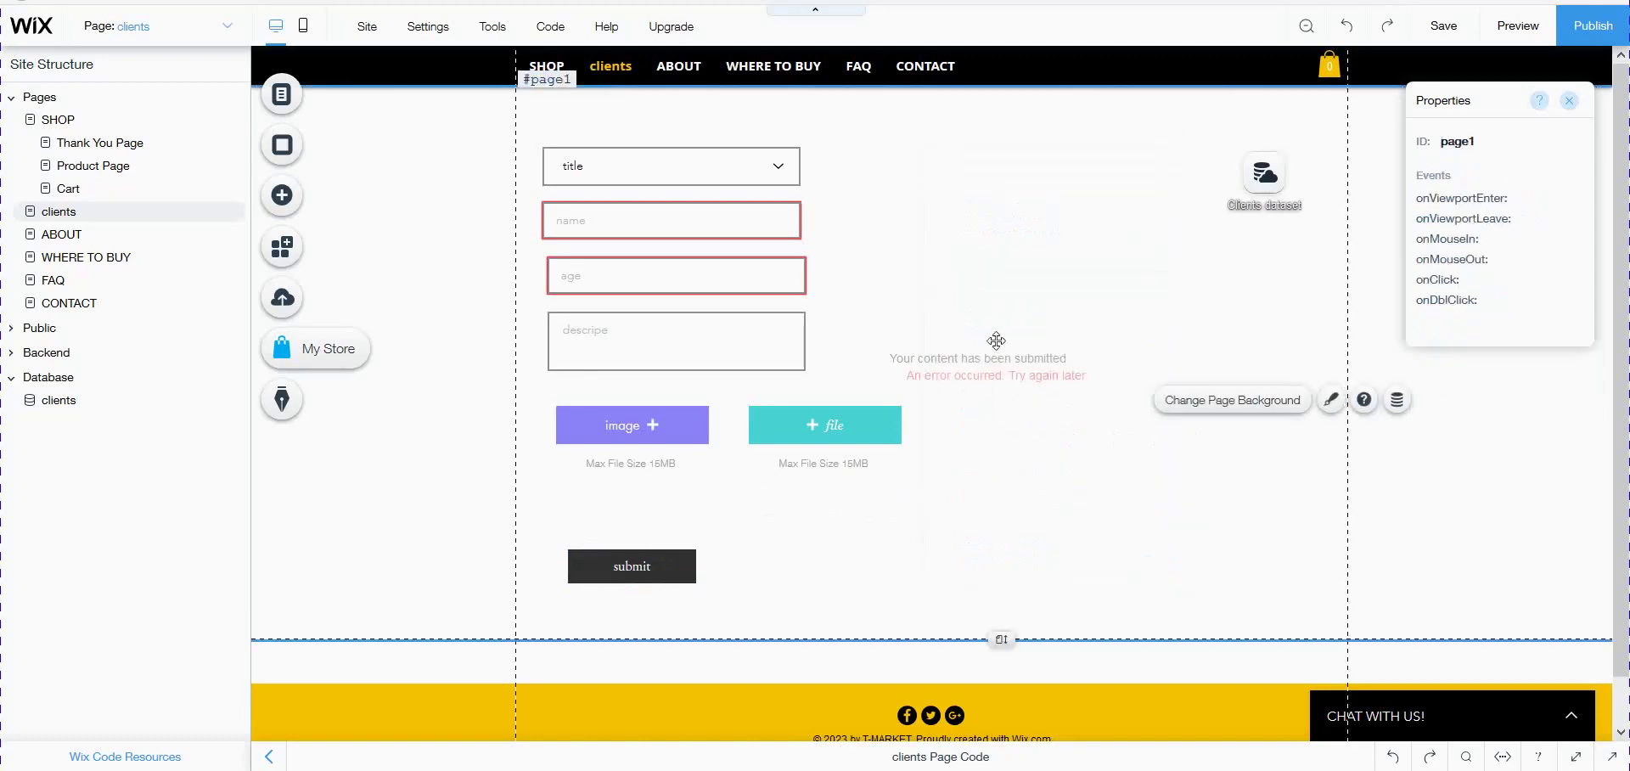
left_click(939, 360)
left_click_drag(938, 360, 767, 566)
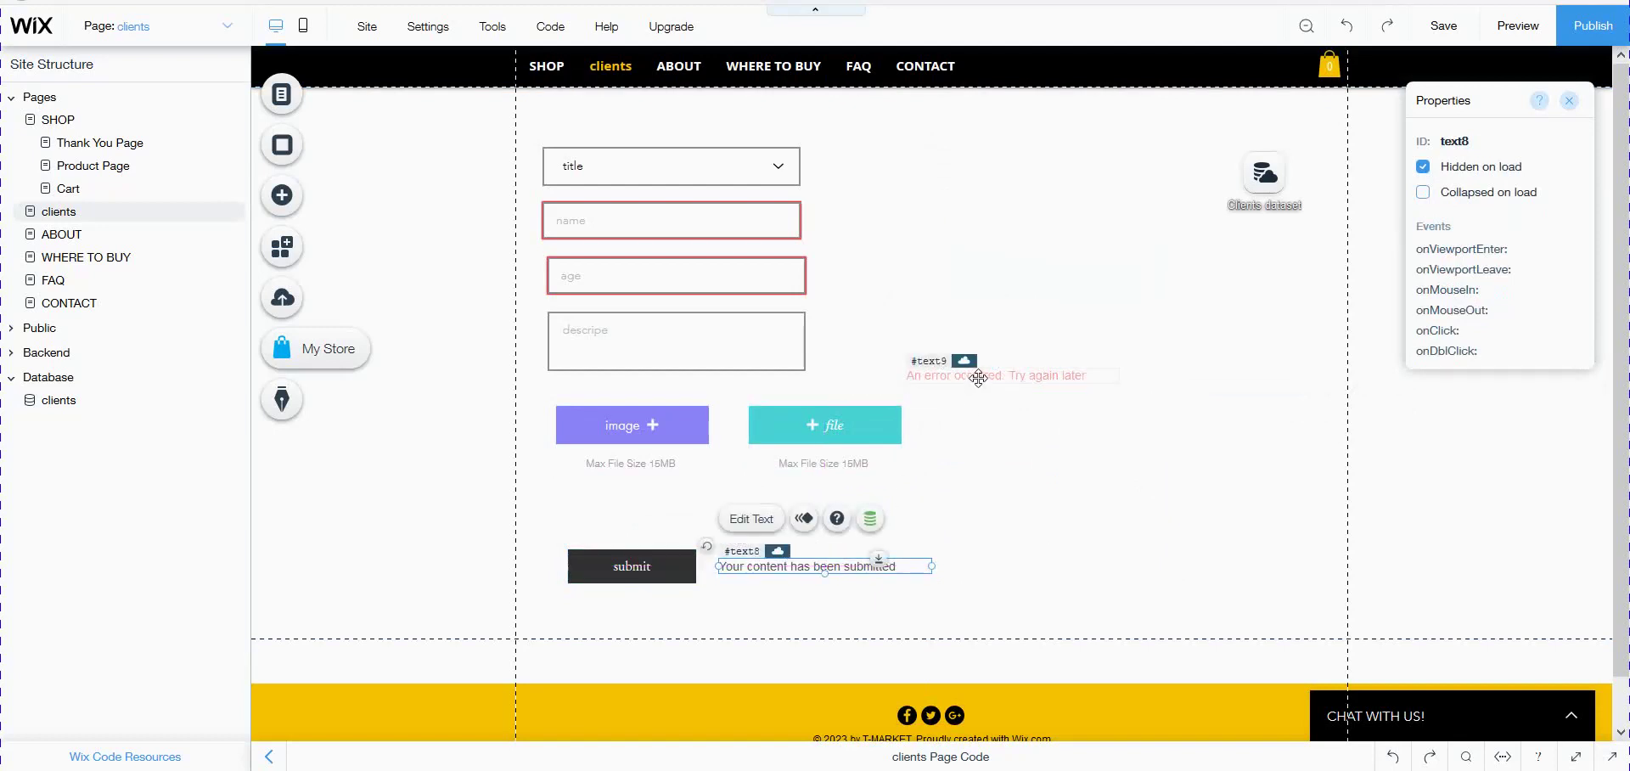
left_click(977, 376)
left_click_drag(893, 536, 781, 601)
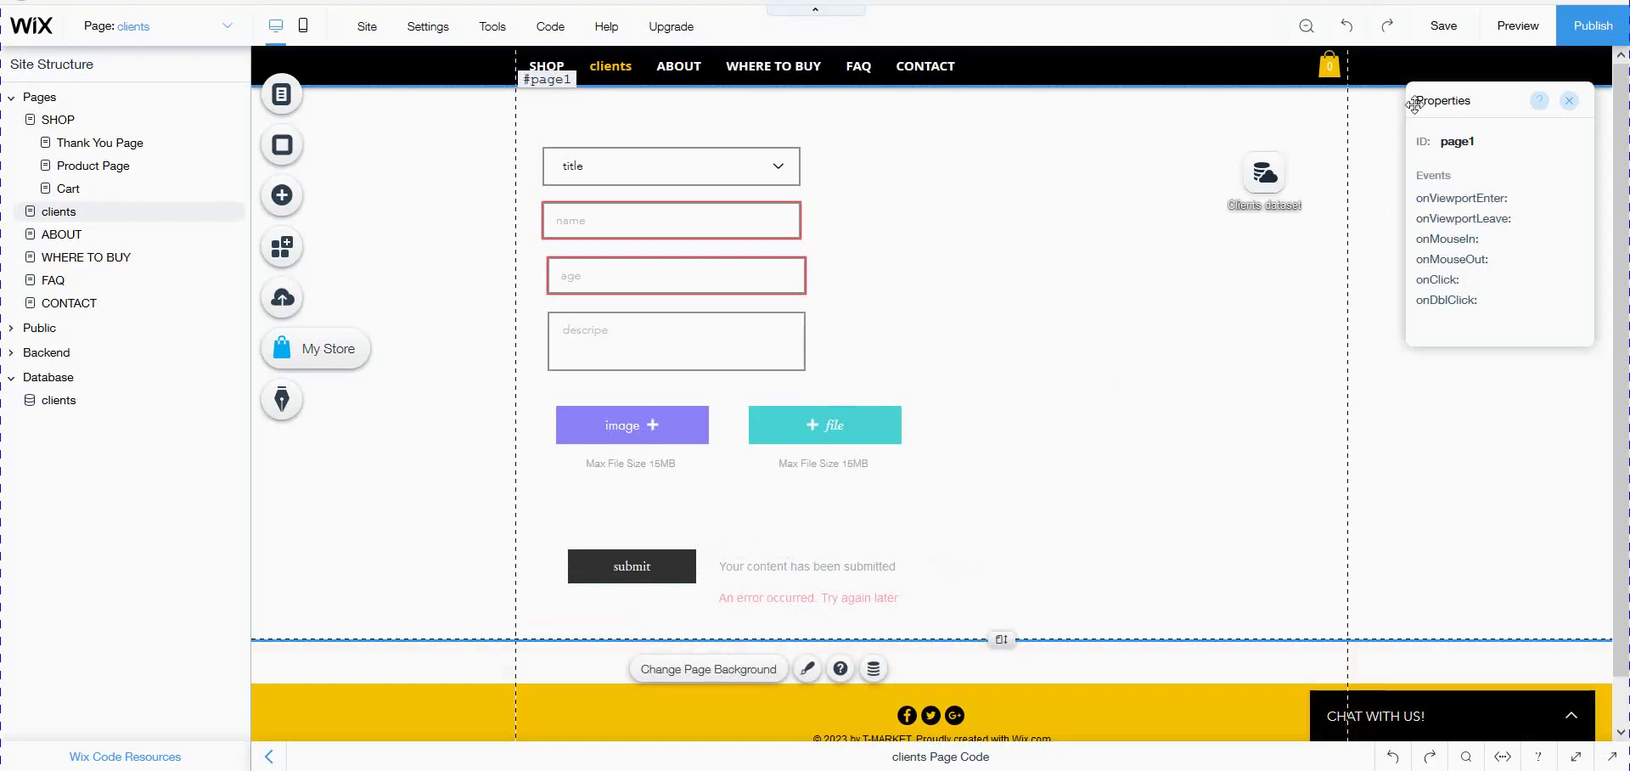
Save the site and open the clients collection.
left_click(1434, 40)
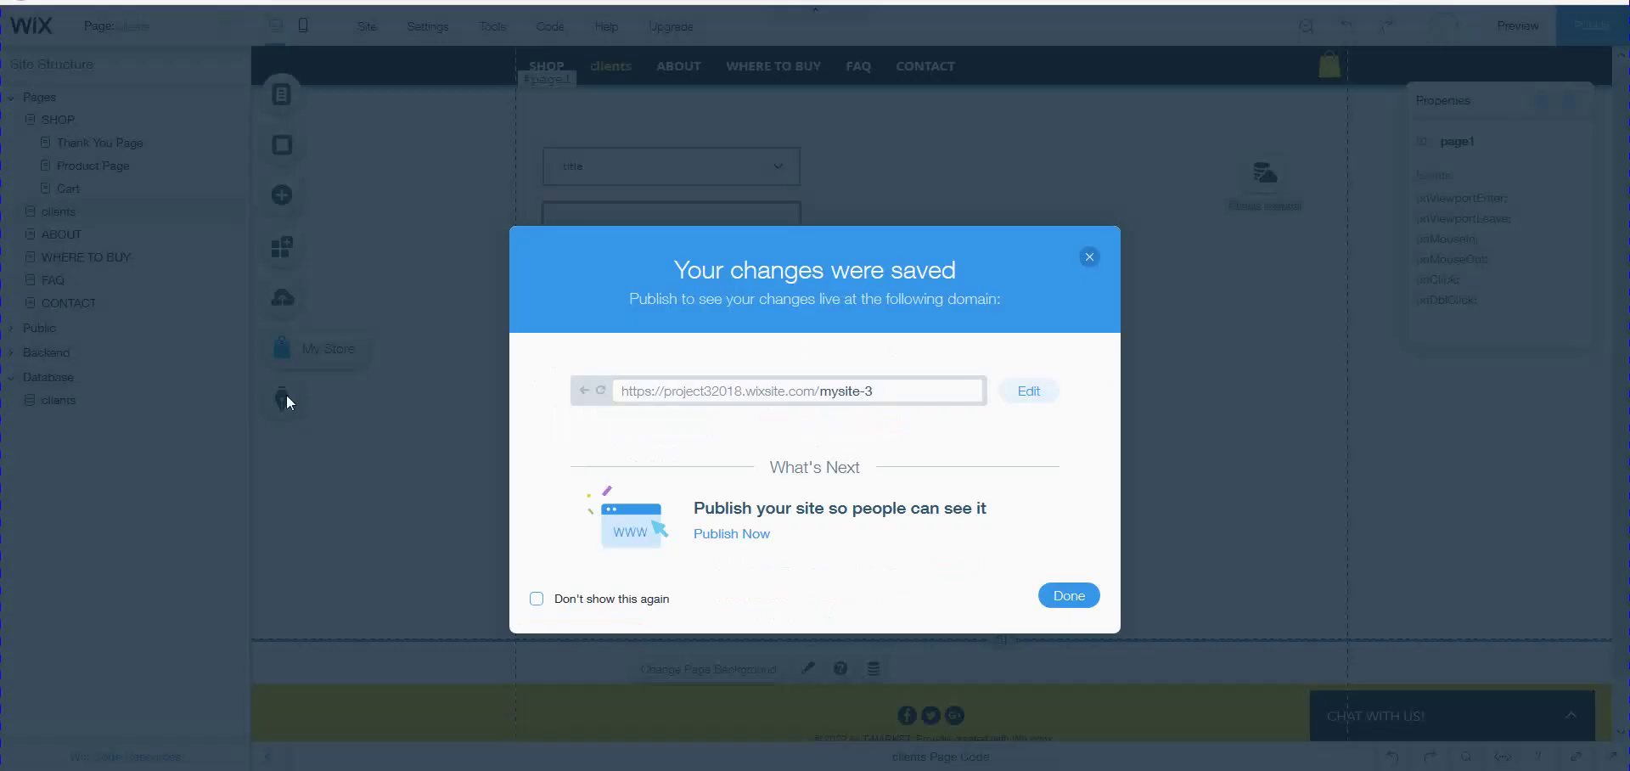
left_click(1079, 599)
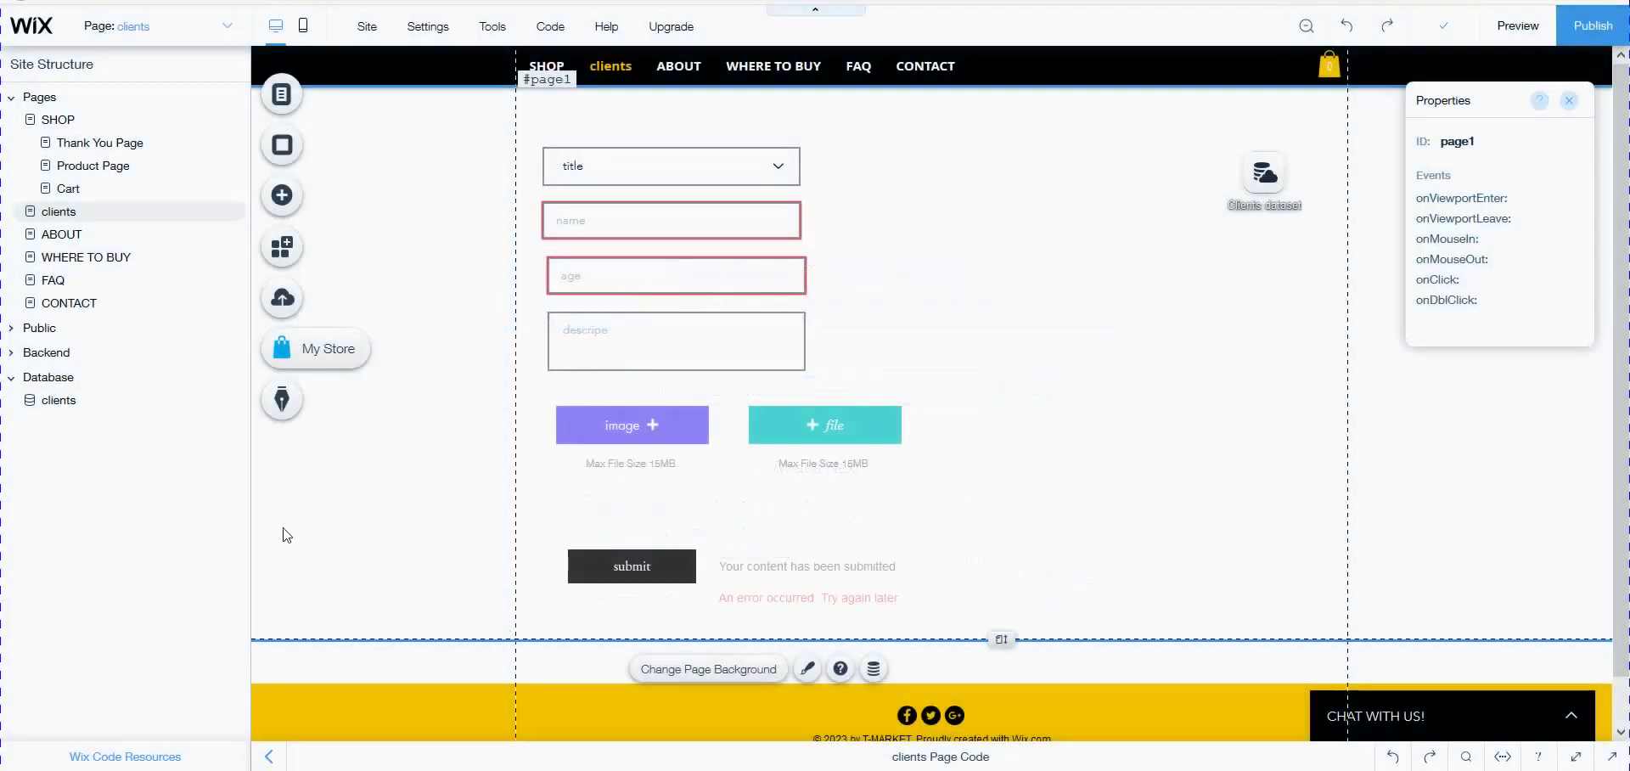
left_click(50, 412)
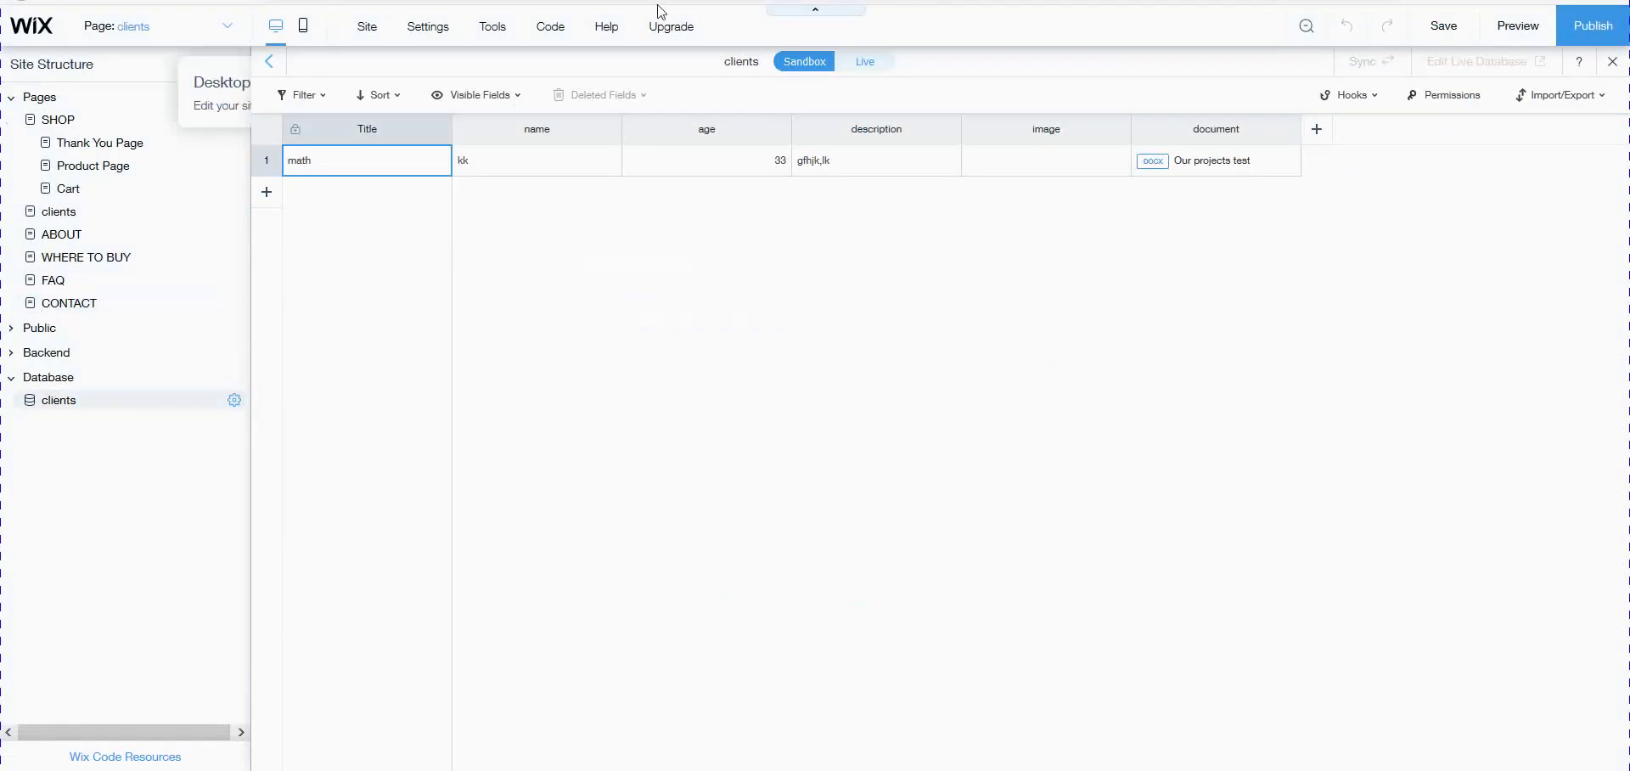
mouse_move(665, 26)
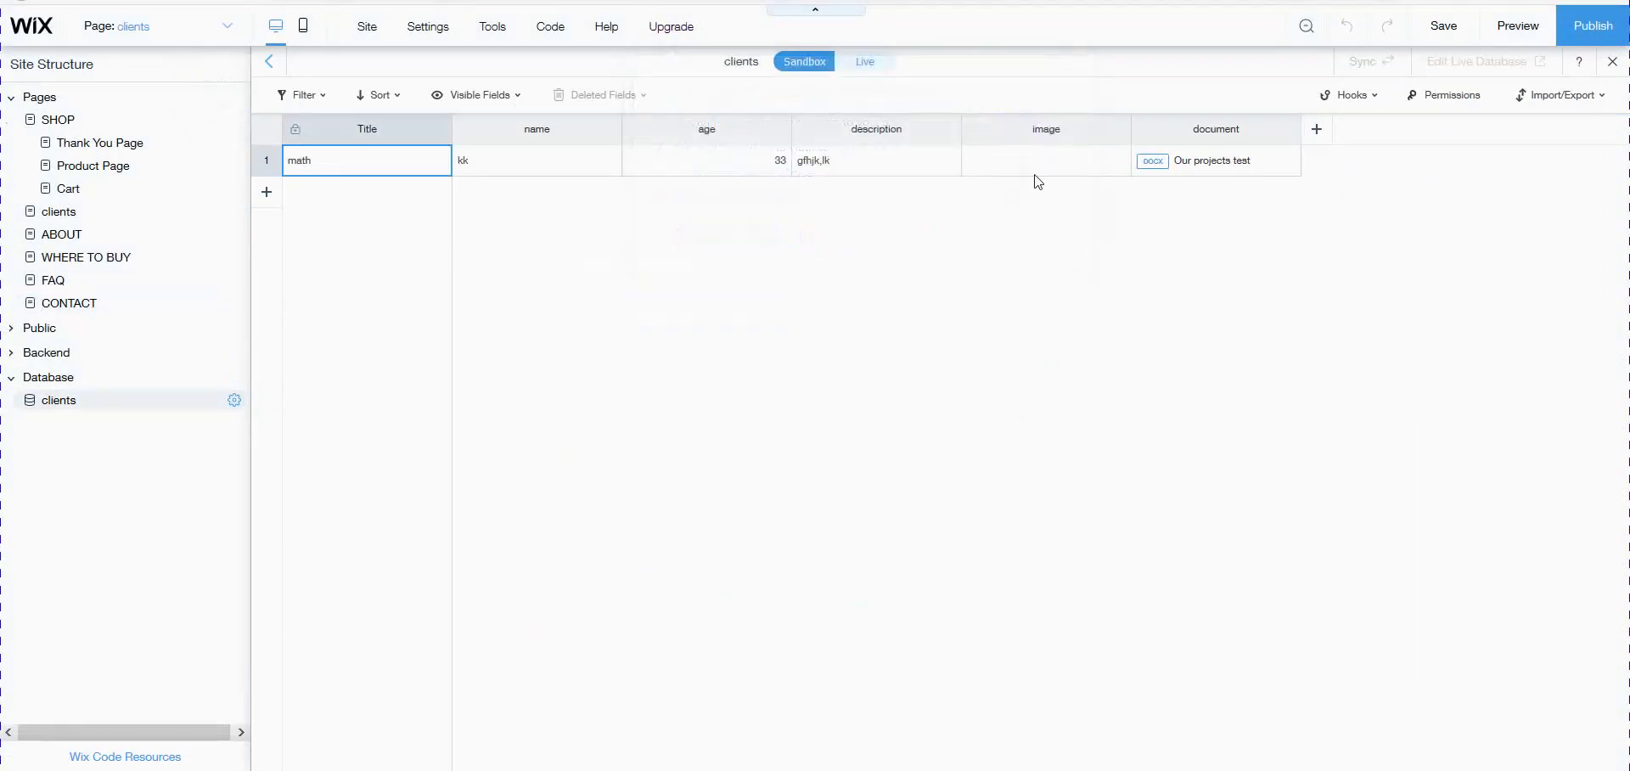
Set the image field of the "math" row to the ITHELPS logo from the media library and save the site.
left_click(1037, 173)
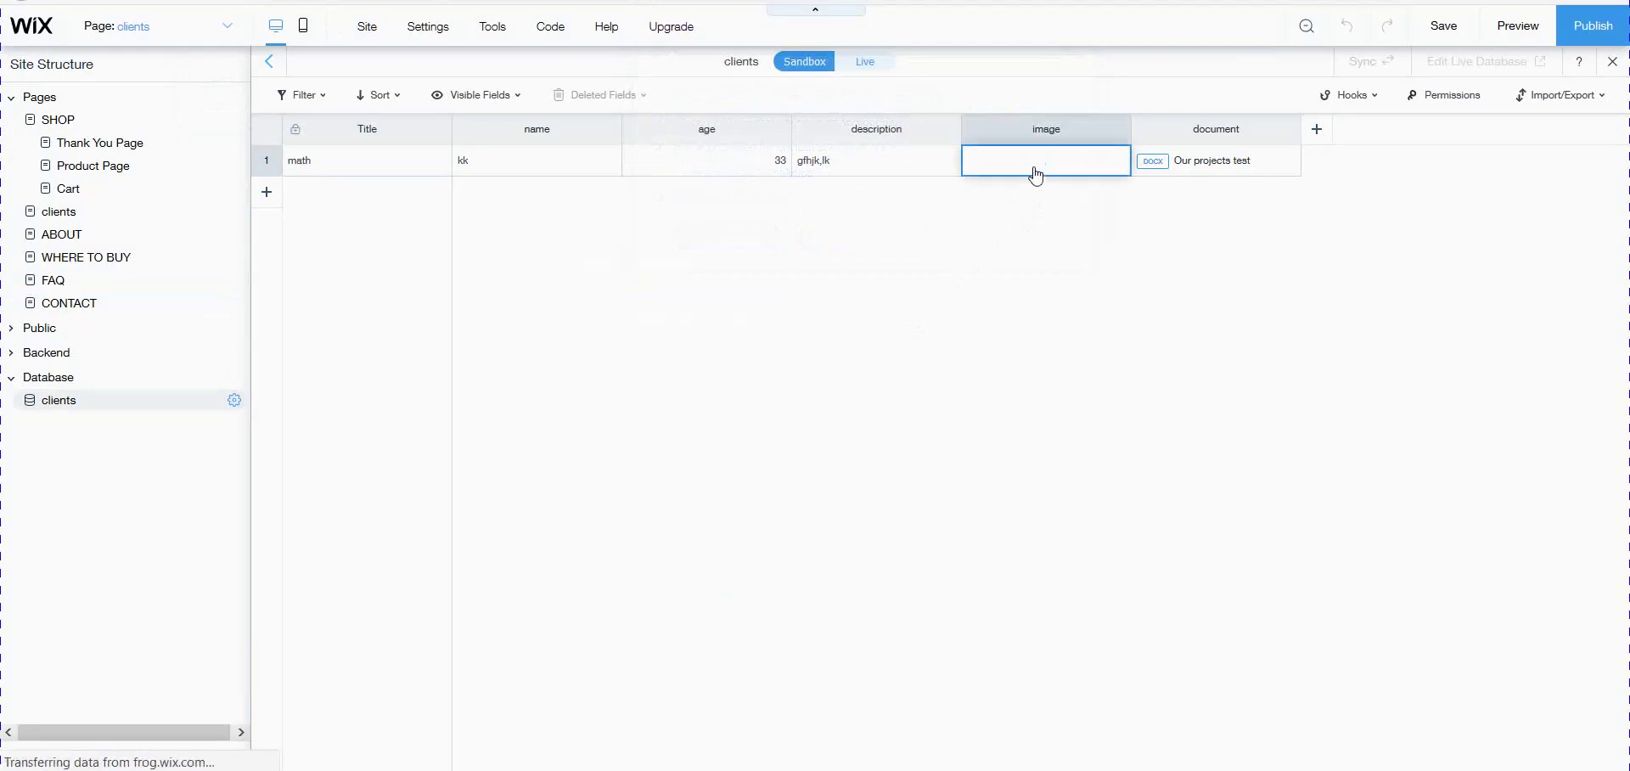
left_click(1037, 174)
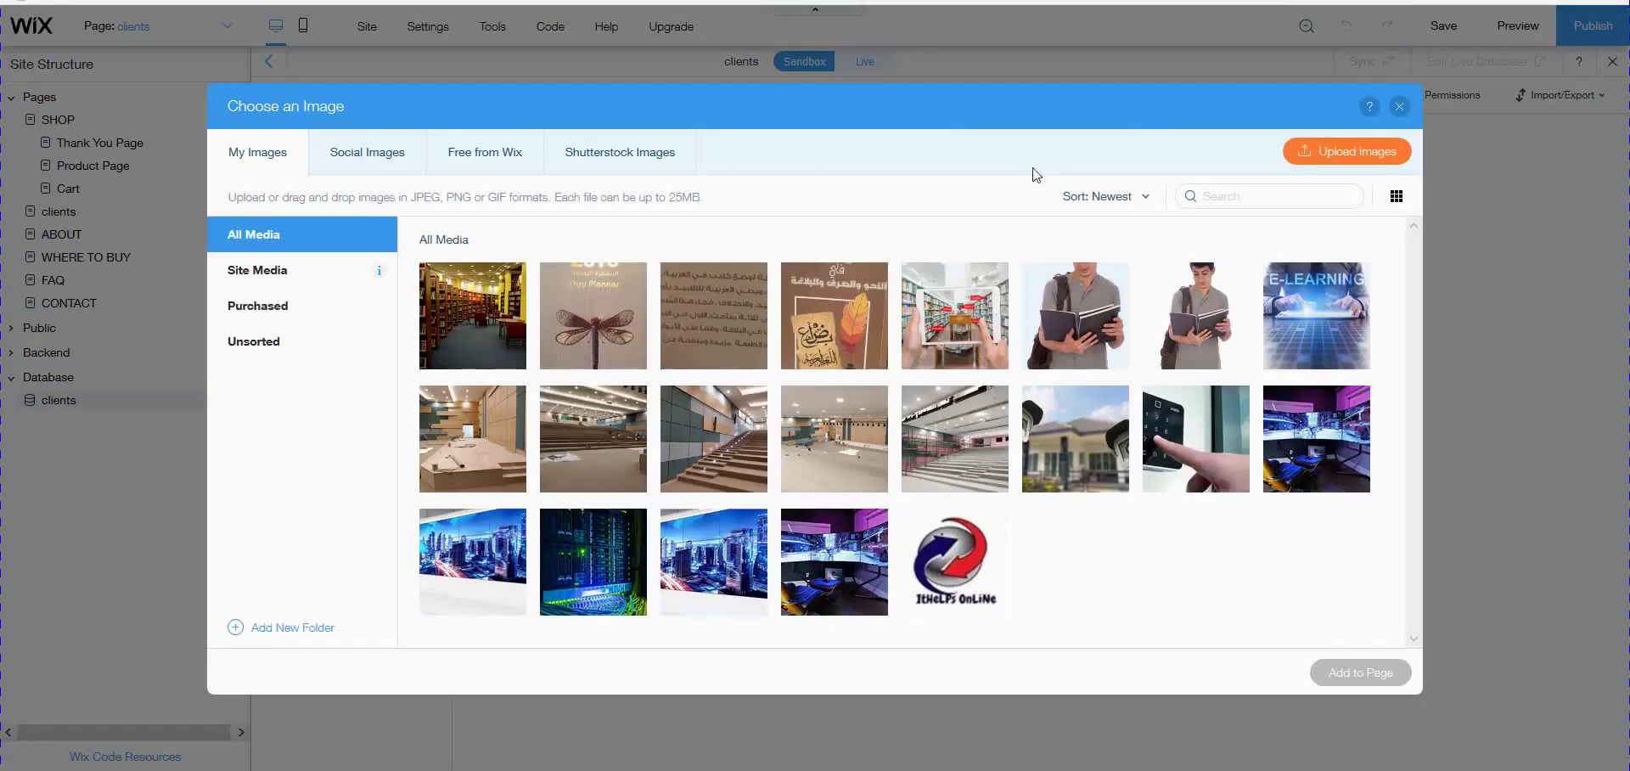
left_click(989, 569)
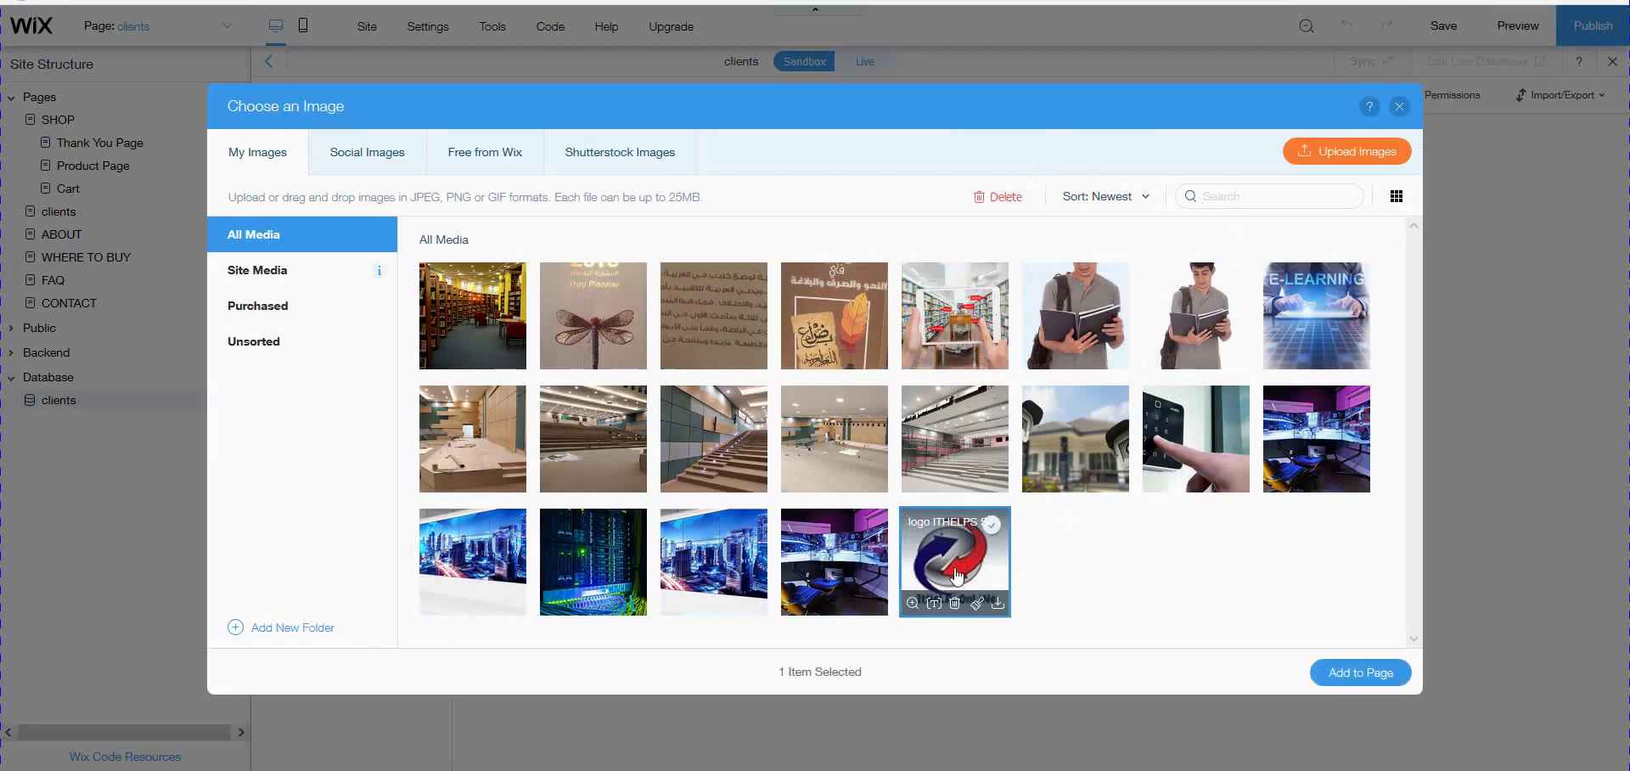
left_click(1331, 673)
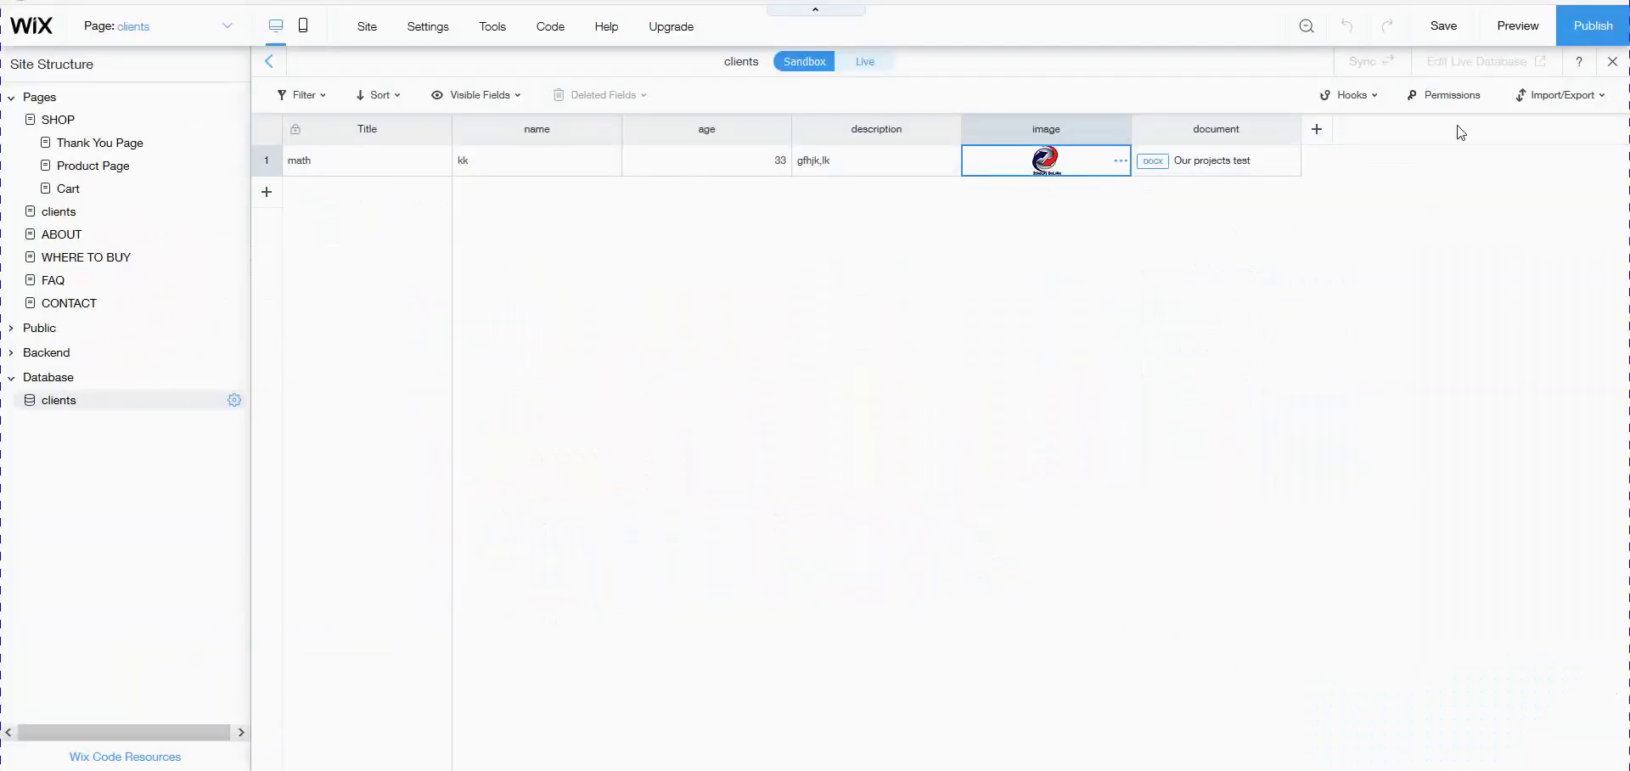
left_click(1479, 45)
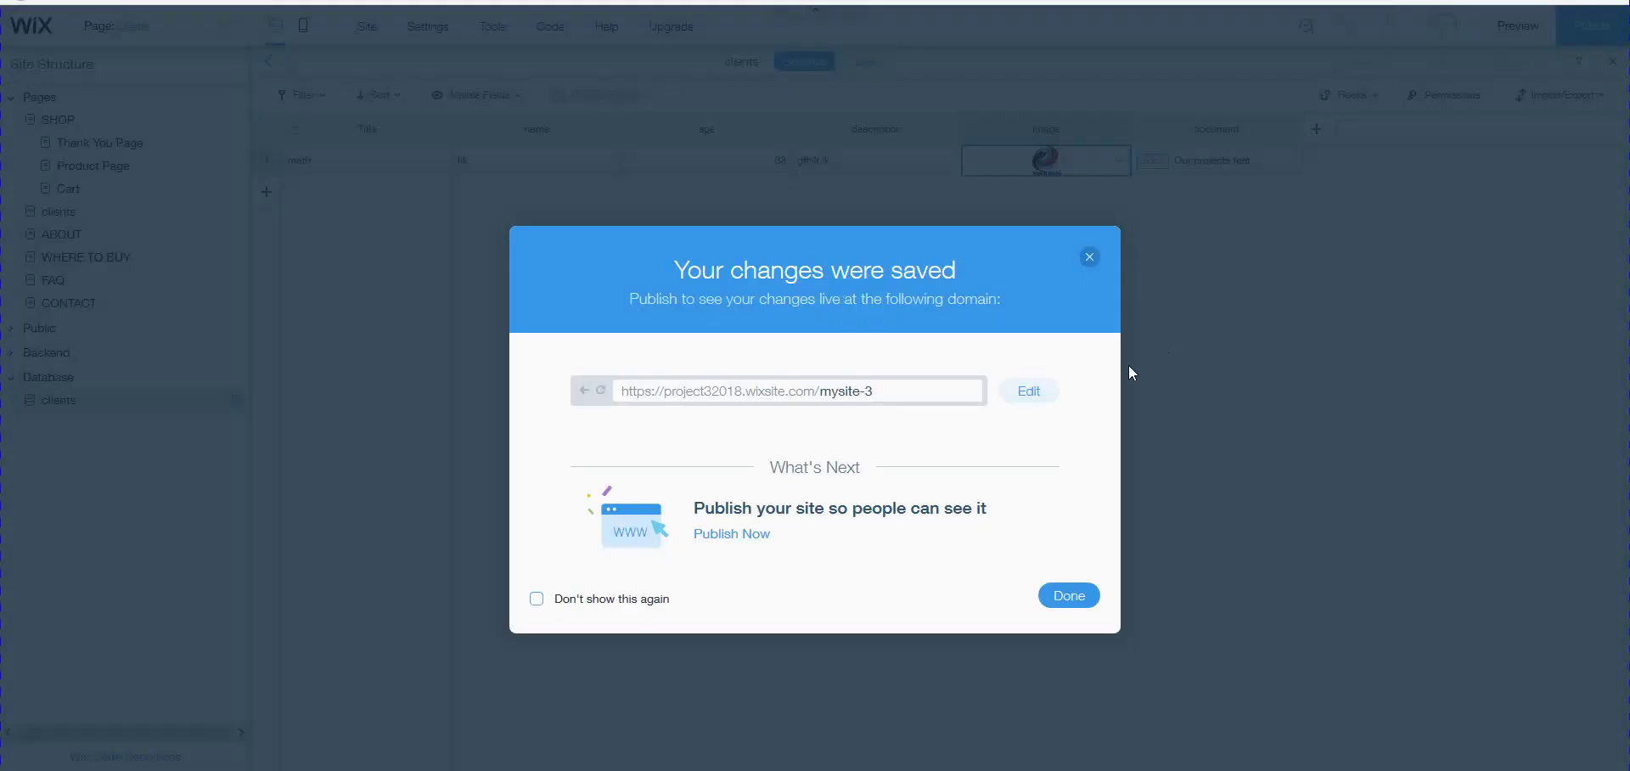
left_click(1068, 596)
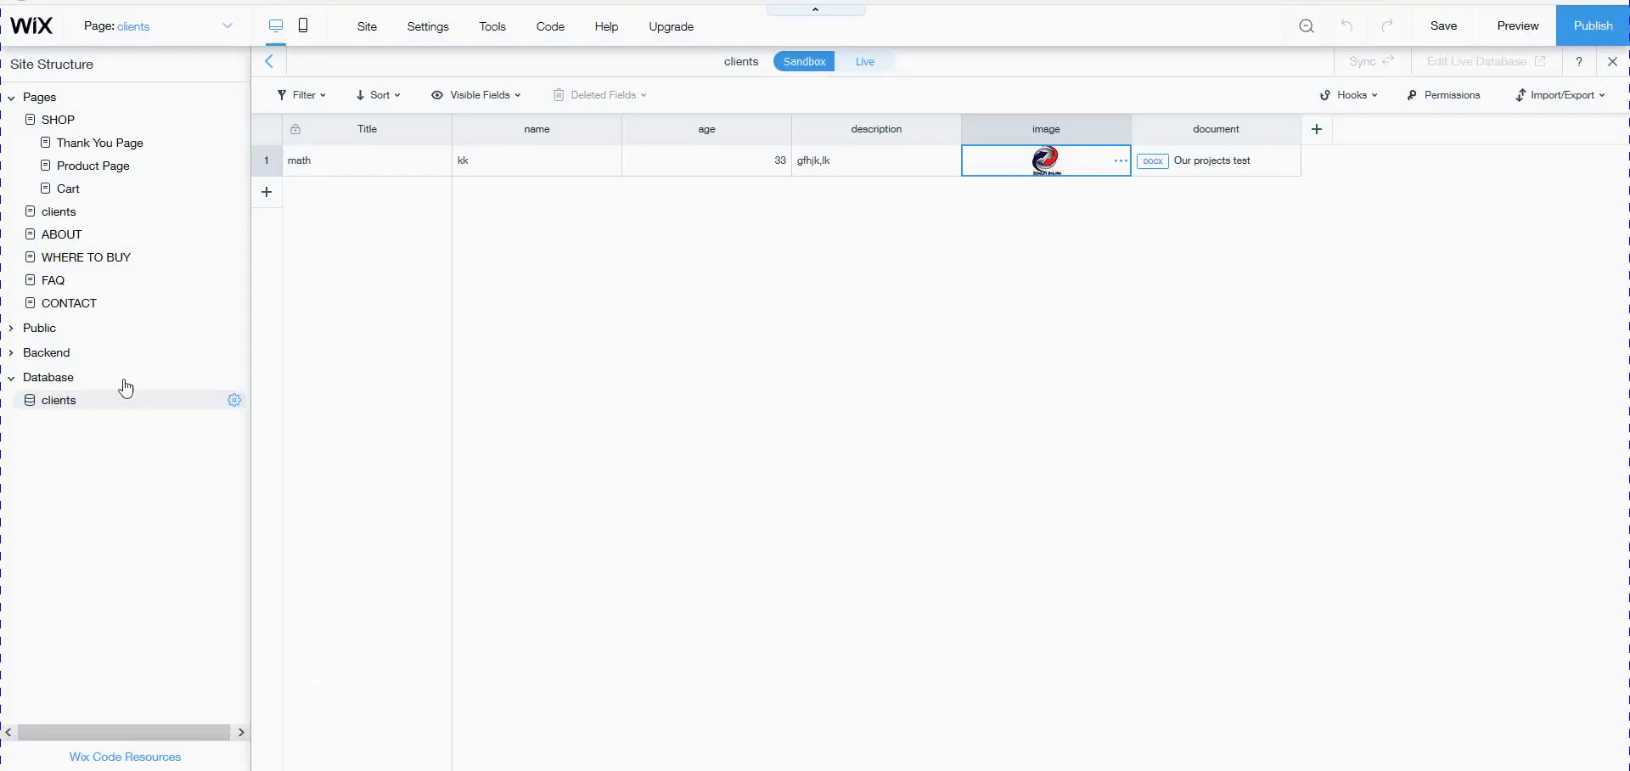
Return to the clients page, allow the Site member role to create content in the clients collection, and save the site.
left_click(67, 214)
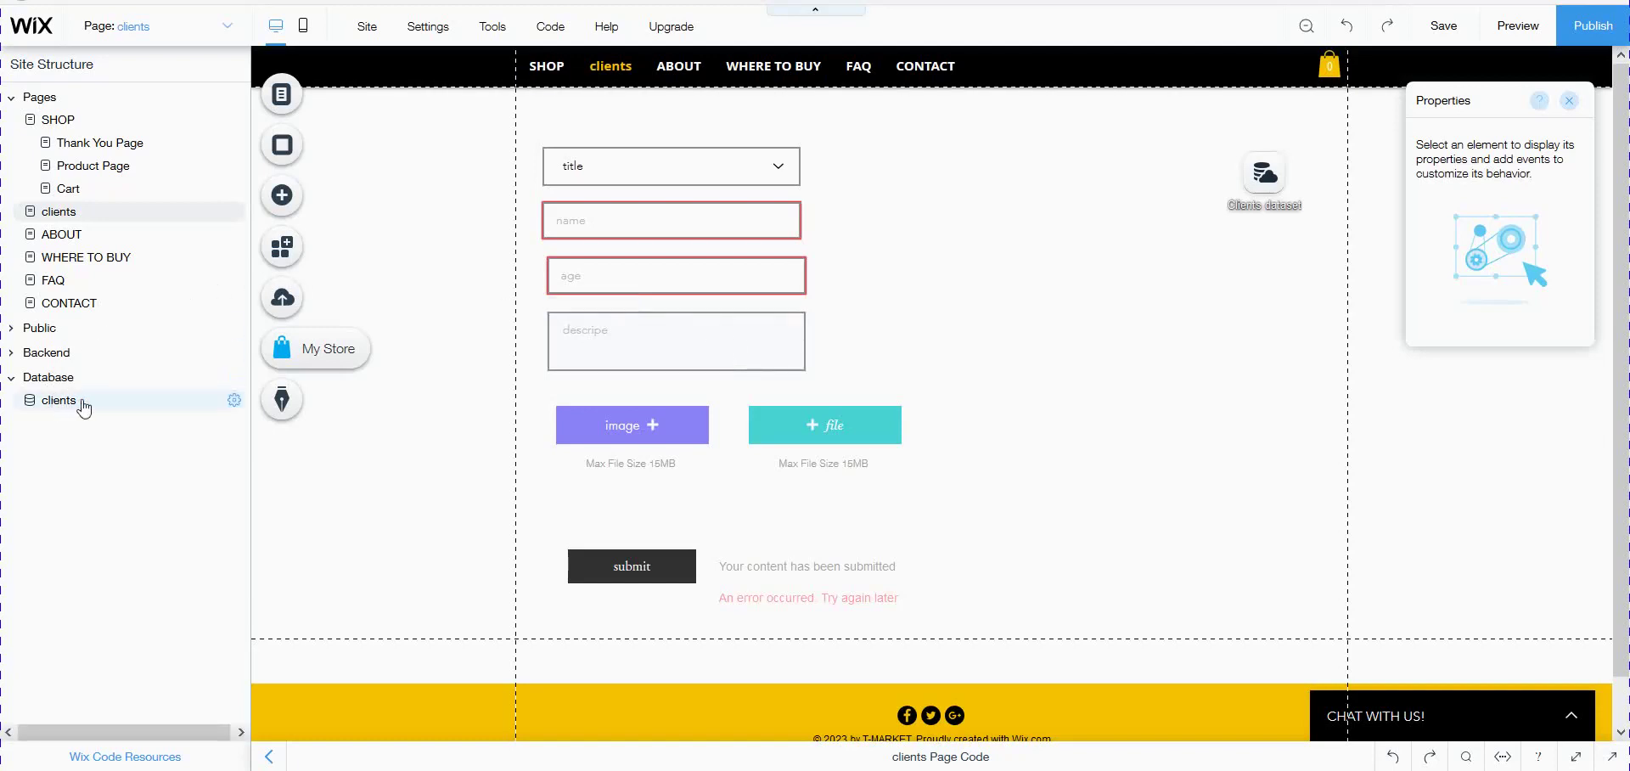
left_click(236, 401)
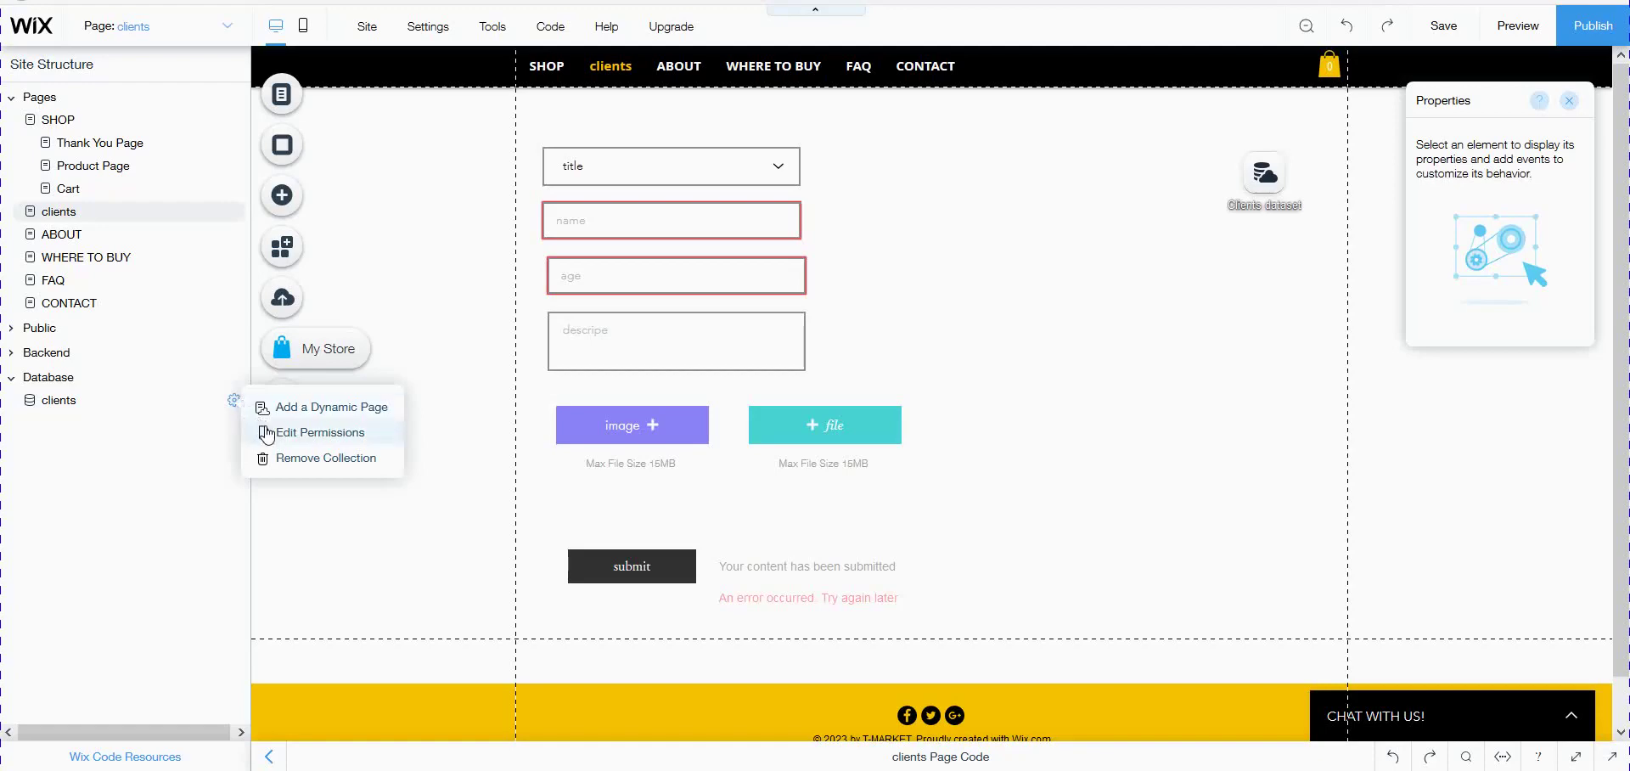
left_click(266, 434)
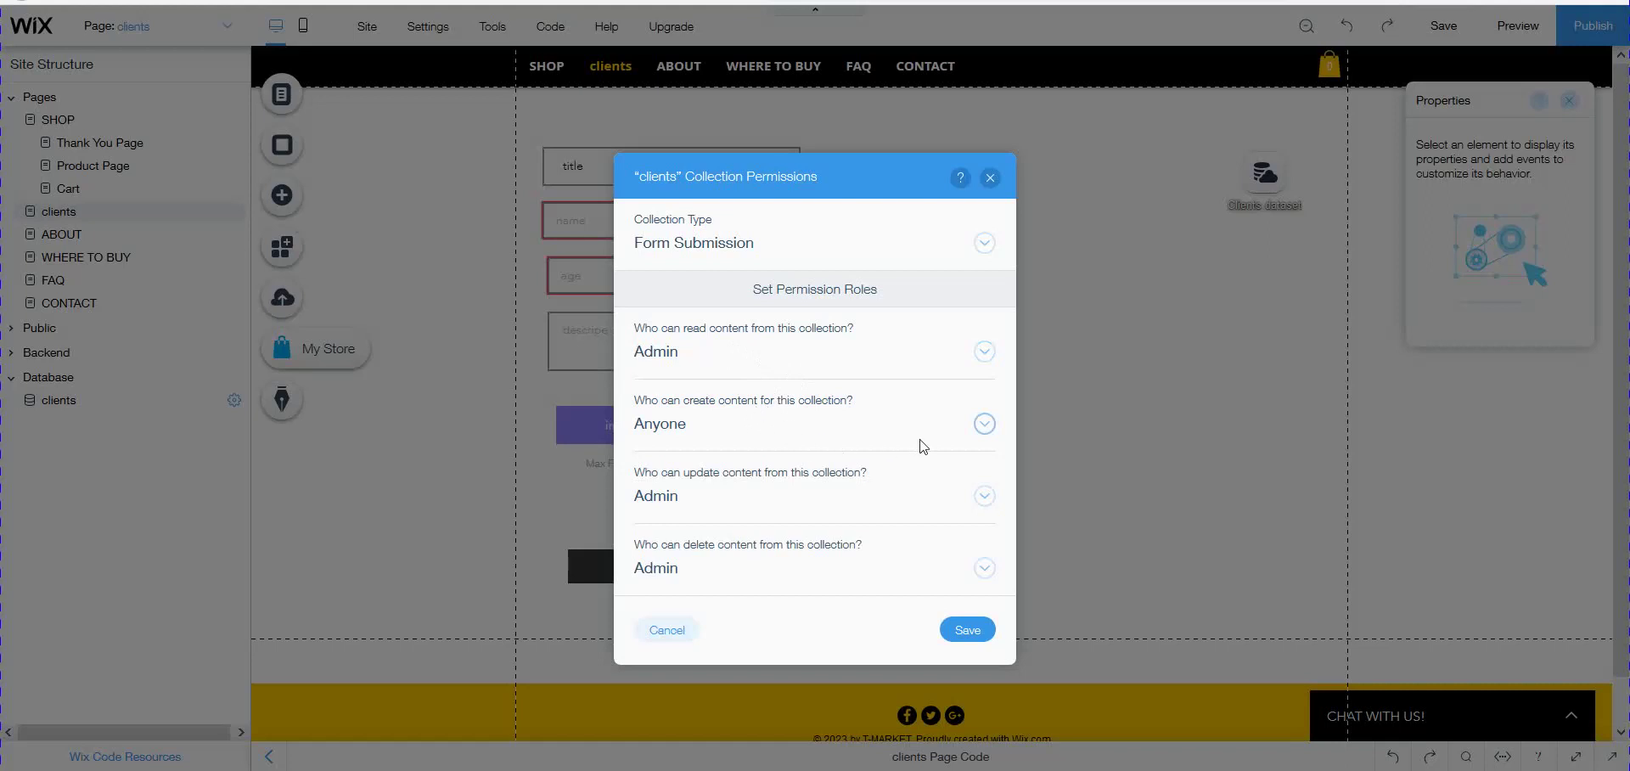
left_click(981, 424)
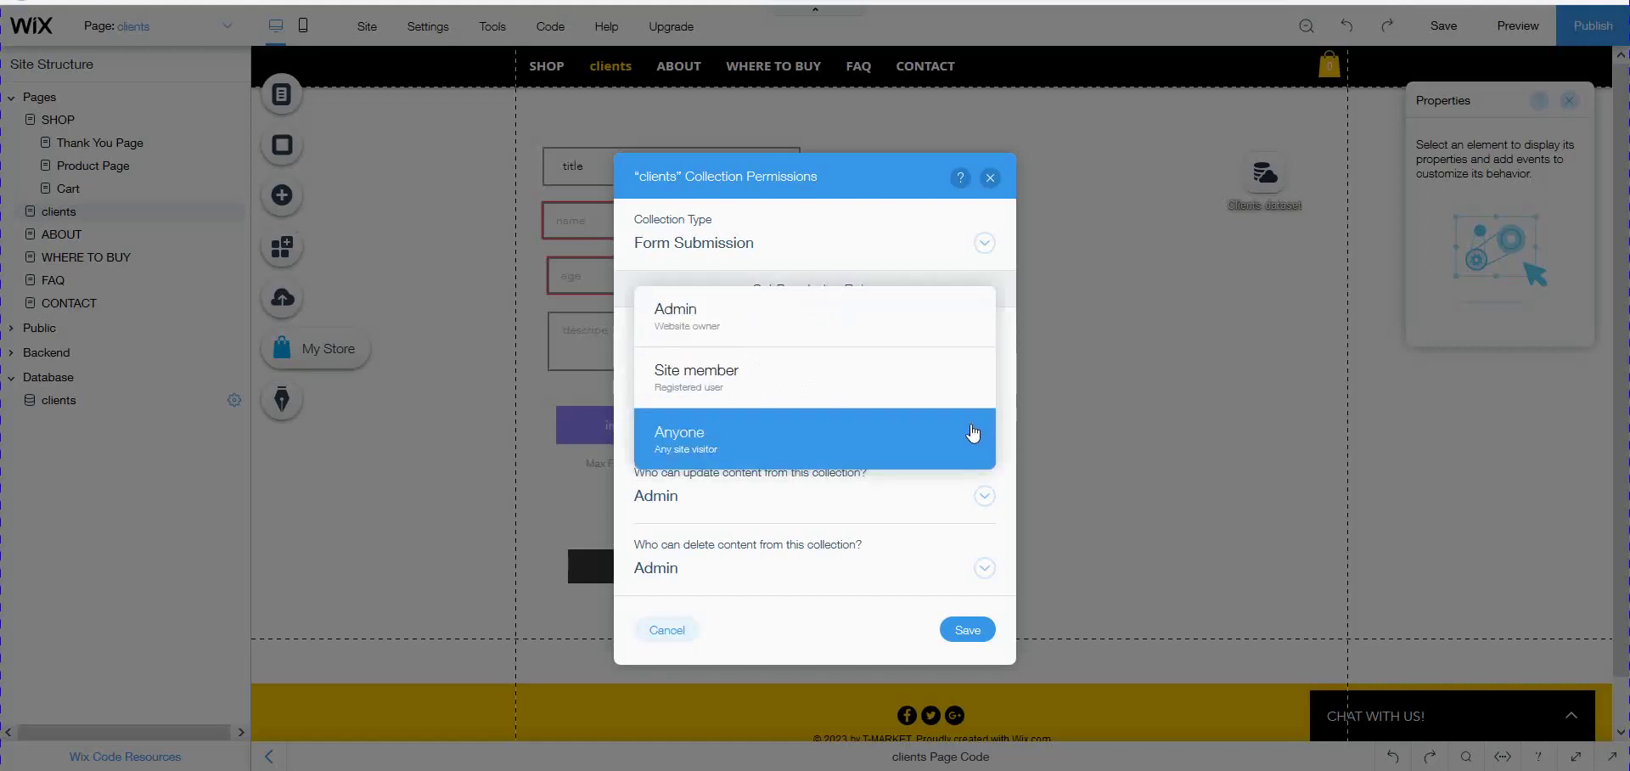
left_click(845, 390)
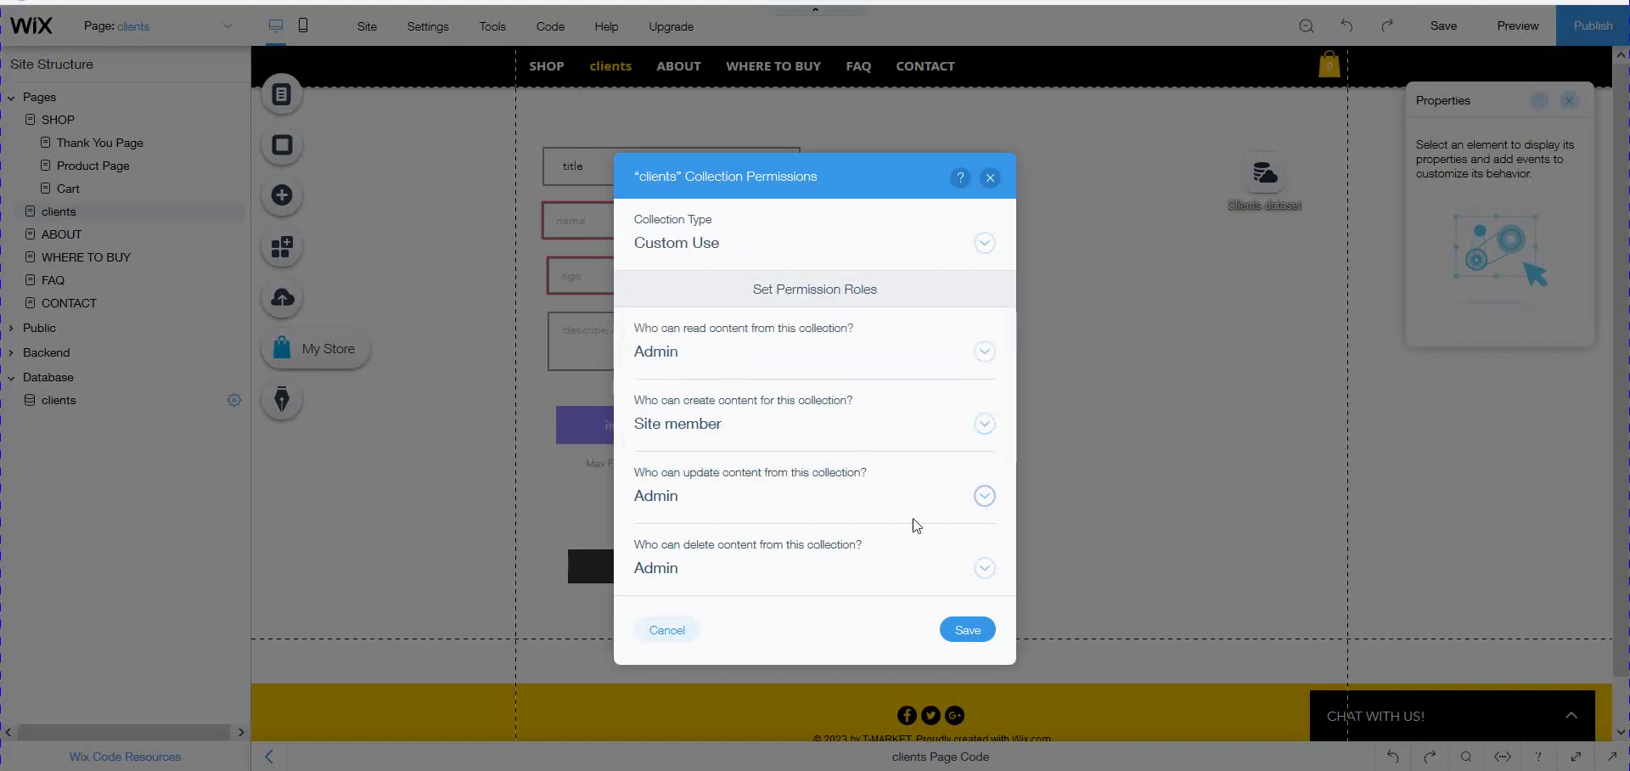
left_click(959, 635)
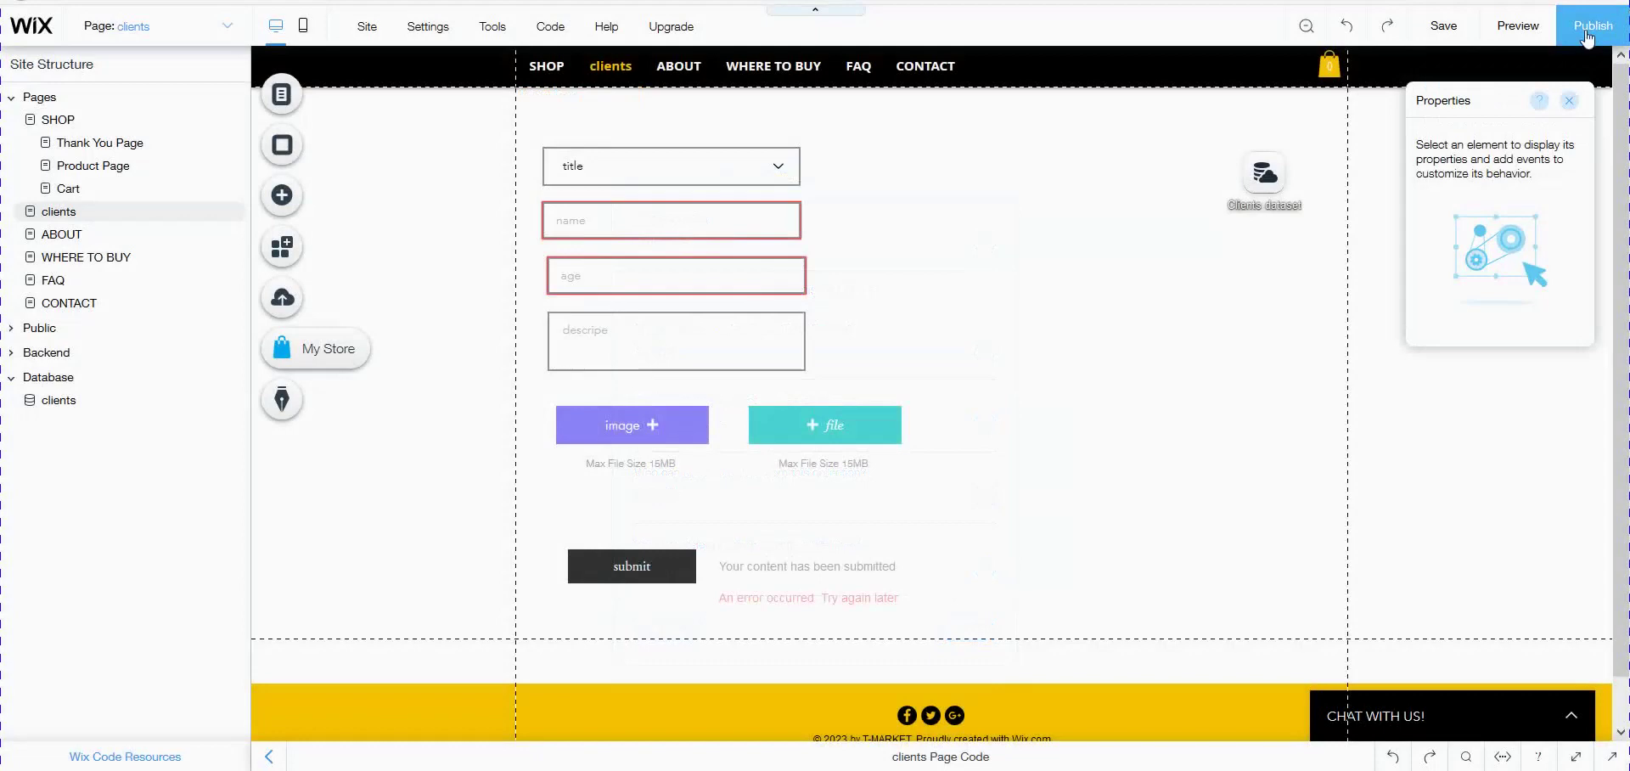
left_click(1440, 32)
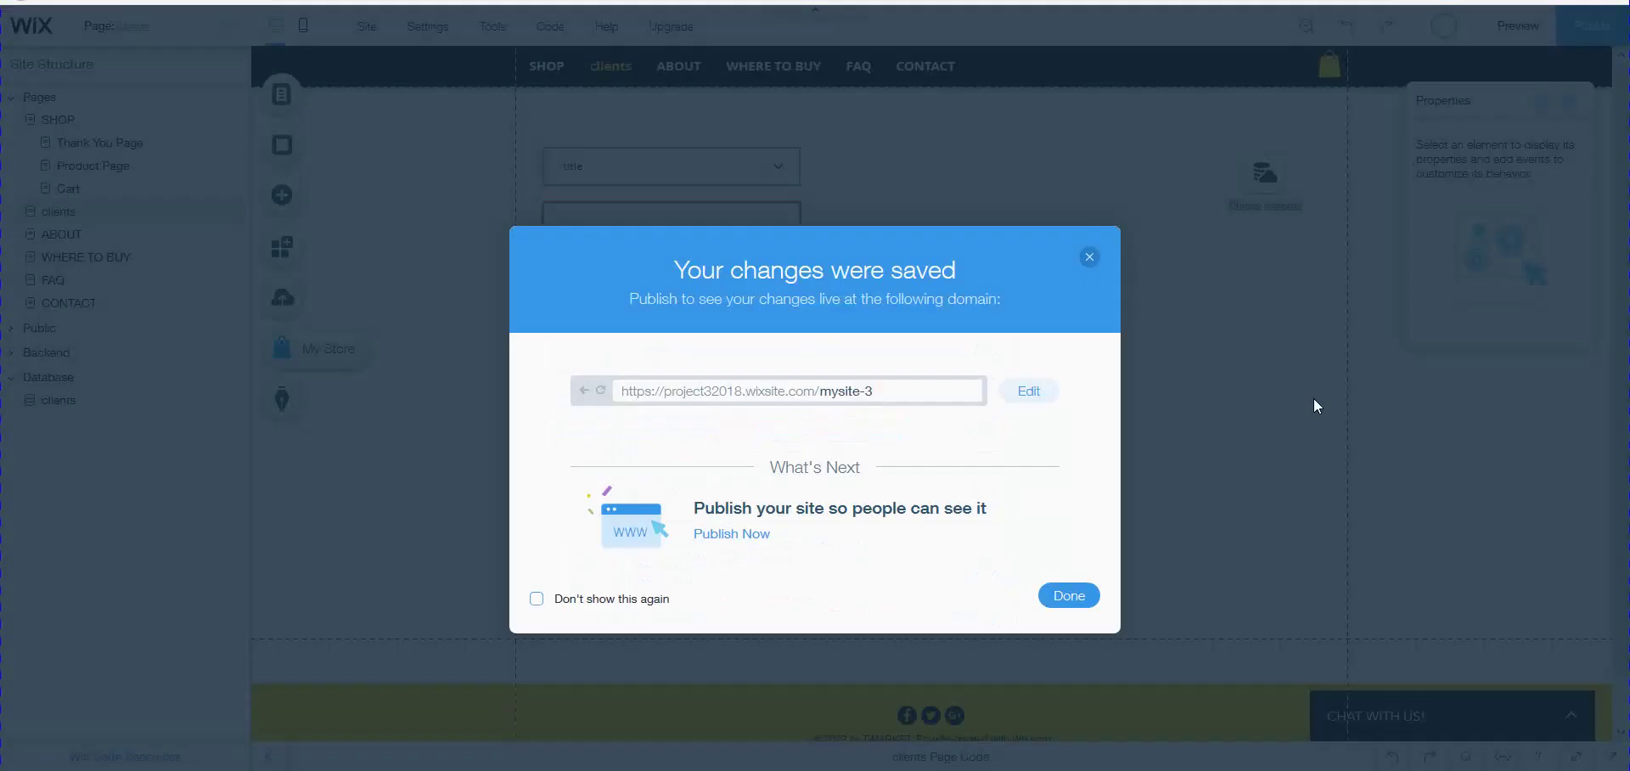
key("alt+Tab")
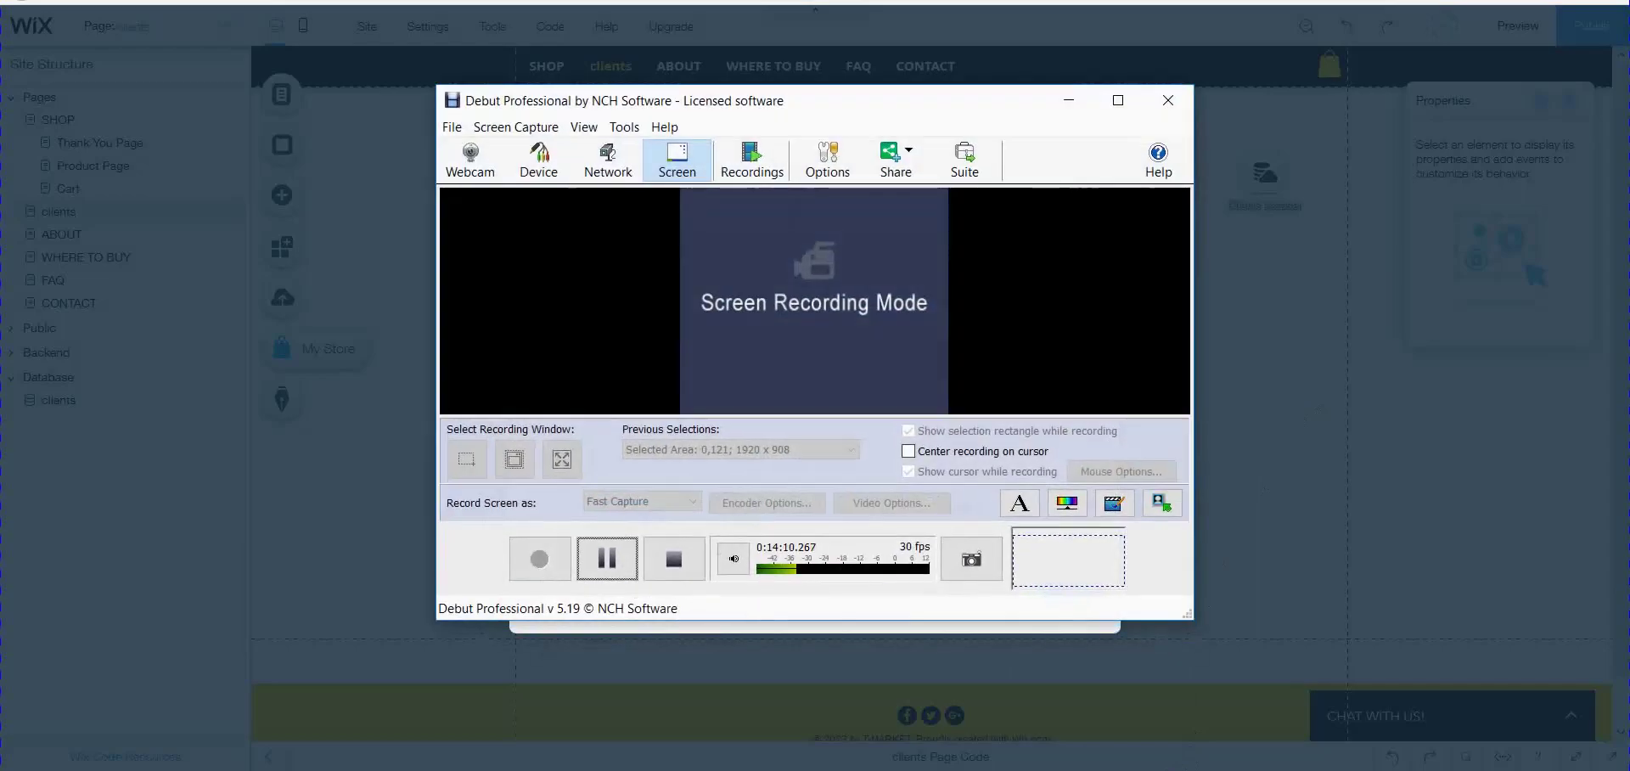